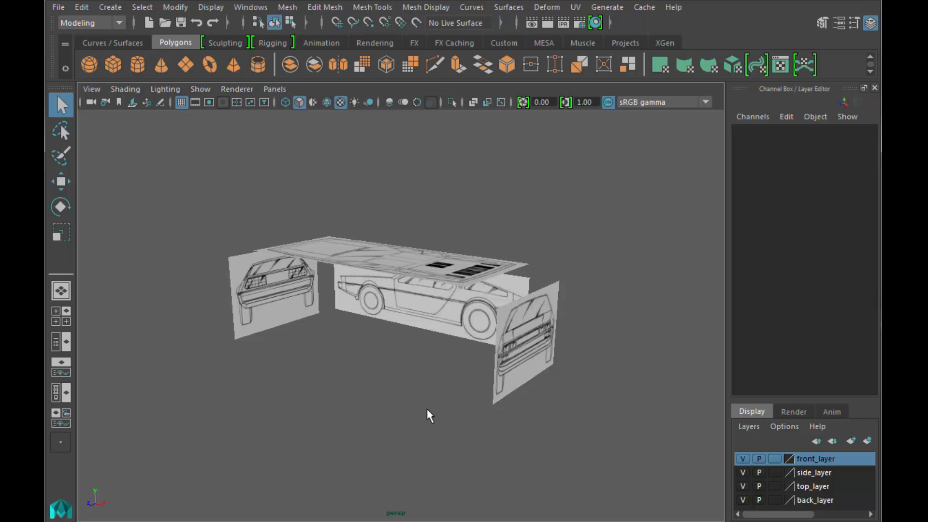
# Switch to the front view with textured shading and frame the car's side blueprint
pyautogui.scroll(2, 427, 409)
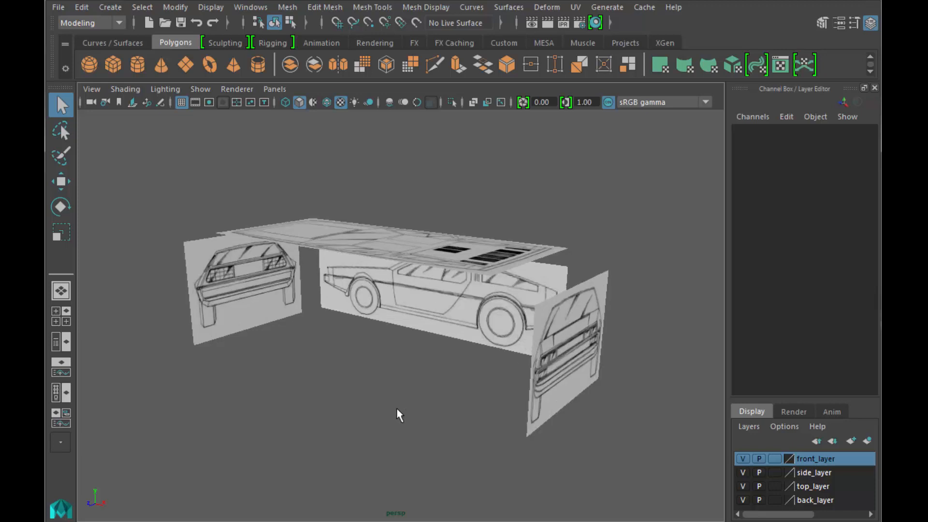
pyautogui.moveTo(396, 409)
pyautogui.keyDown('alt'); pyautogui.mouseDown()
pyautogui.moveTo(472, 392)
pyautogui.moveTo(560, 395)
pyautogui.moveTo(363, 397)
pyautogui.moveTo(388, 392)
pyautogui.mouseUp(); pyautogui.keyUp('alt')
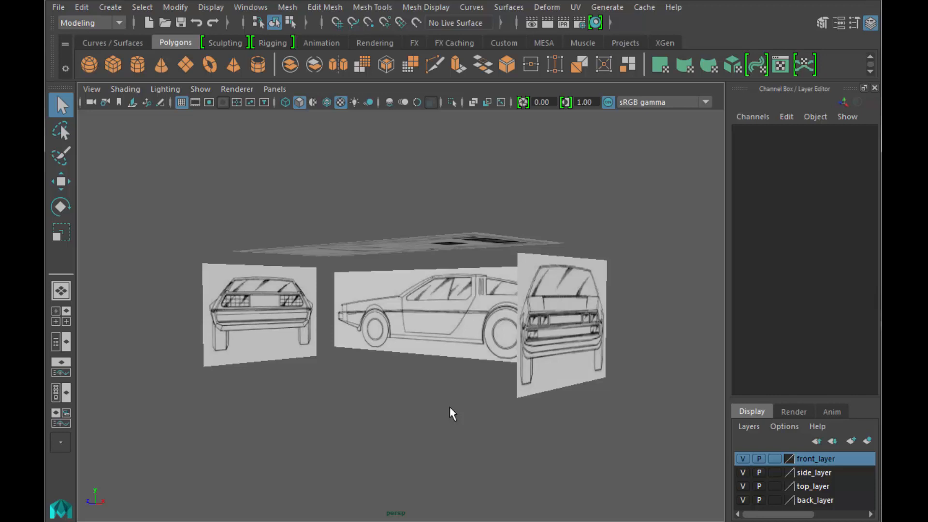
pyautogui.press('space')
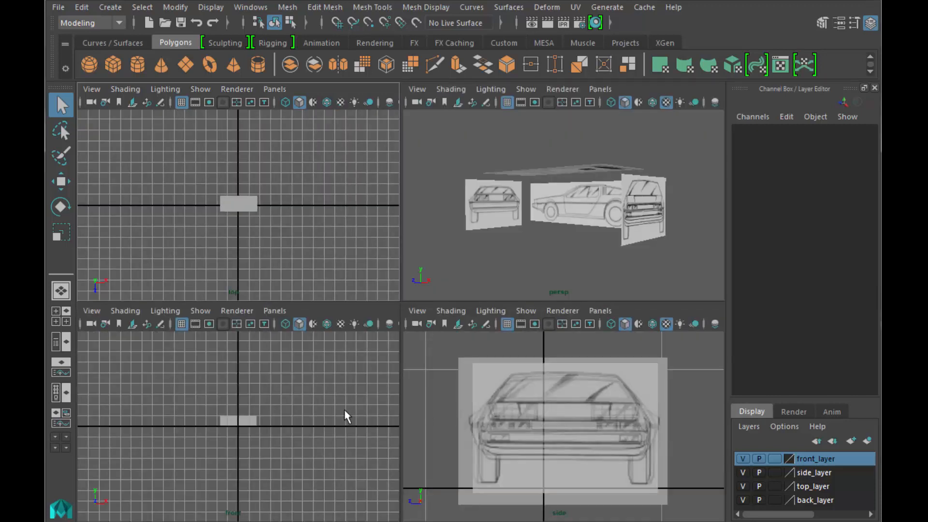
pyautogui.press('space')
pyautogui.press('6')
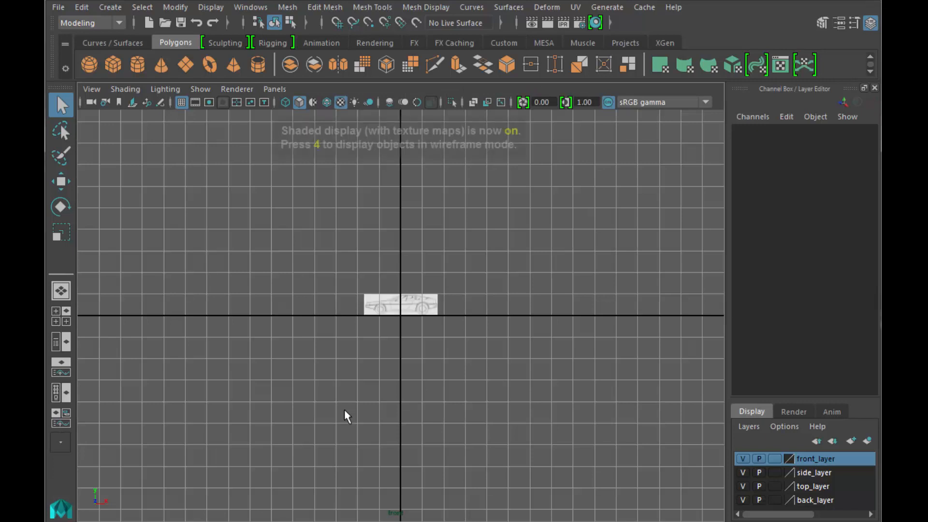
pyautogui.press('a')
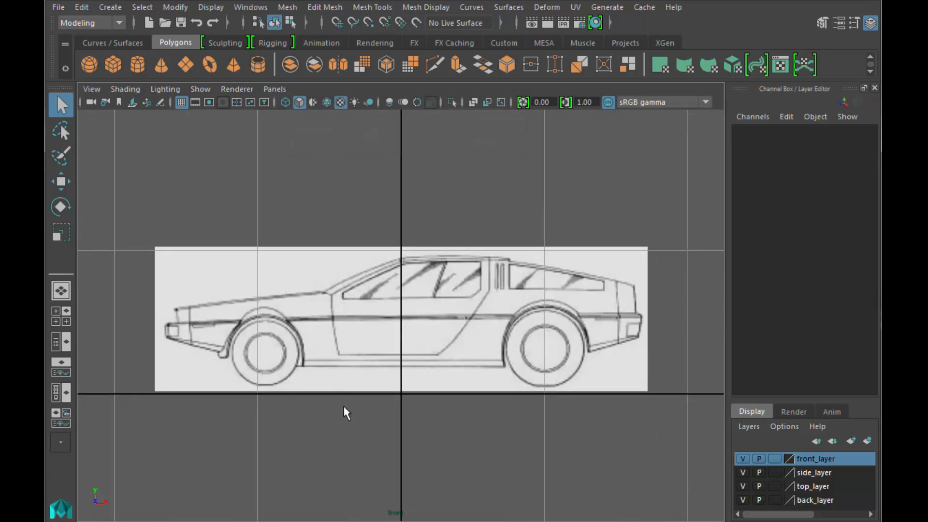
pyautogui.click(110, 6)
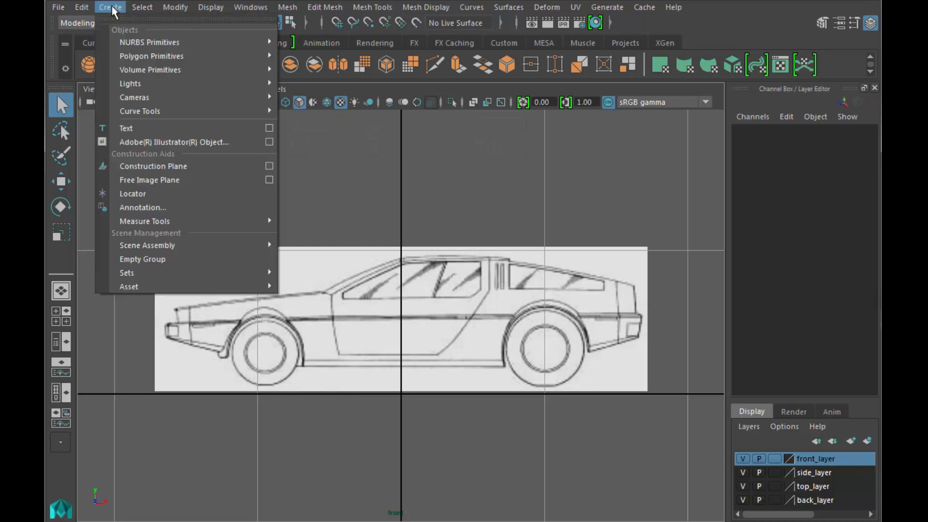
pyautogui.moveTo(146, 54)
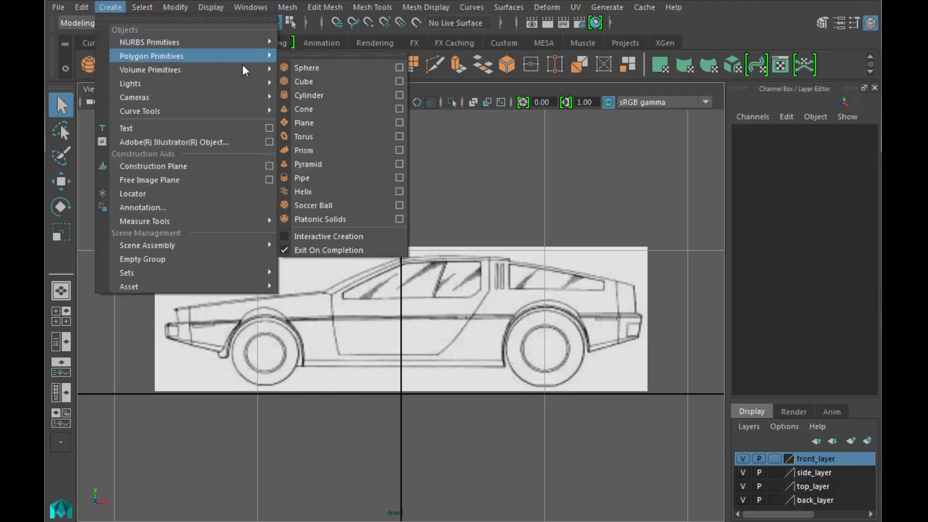
pyautogui.click(469, 185)
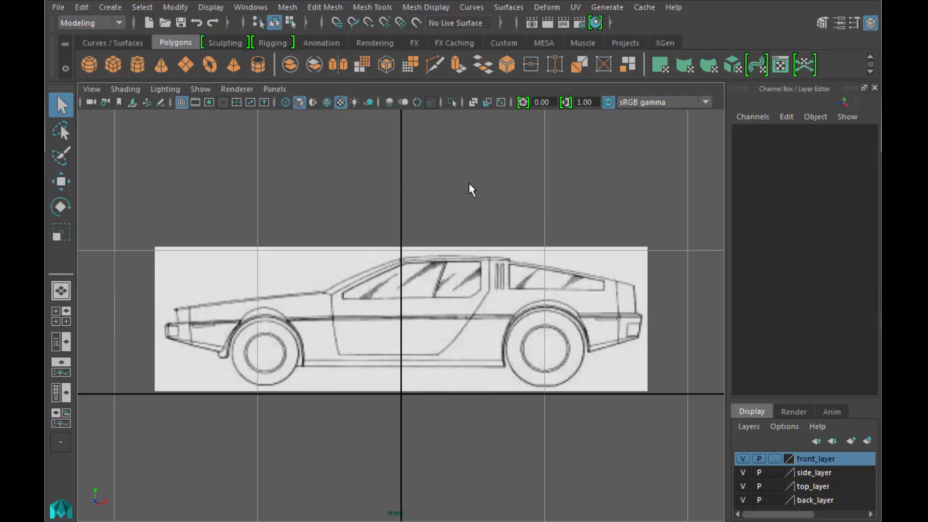
# Draw a five-sided polygon above the car's hood with the Create Polygon tool, placing its vertices clockwise
pyautogui.click(334, 8)
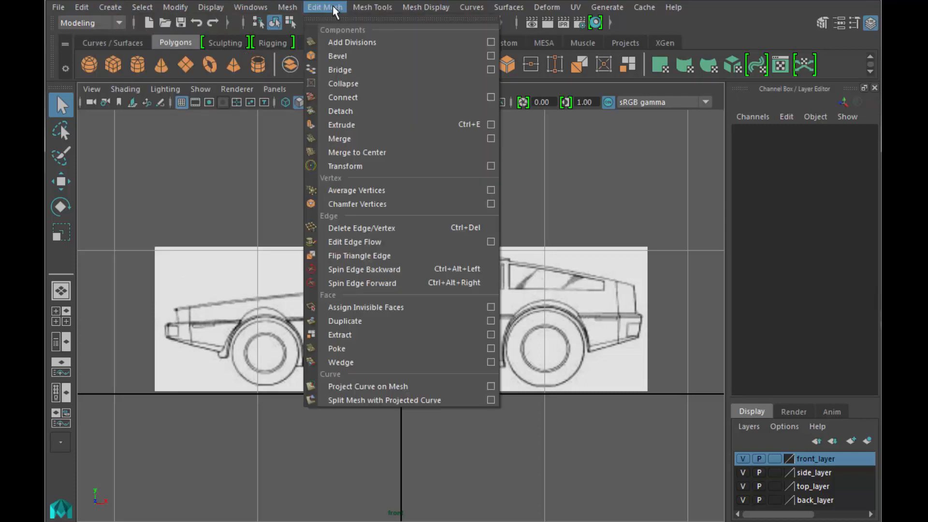
pyautogui.moveTo(356, 6)
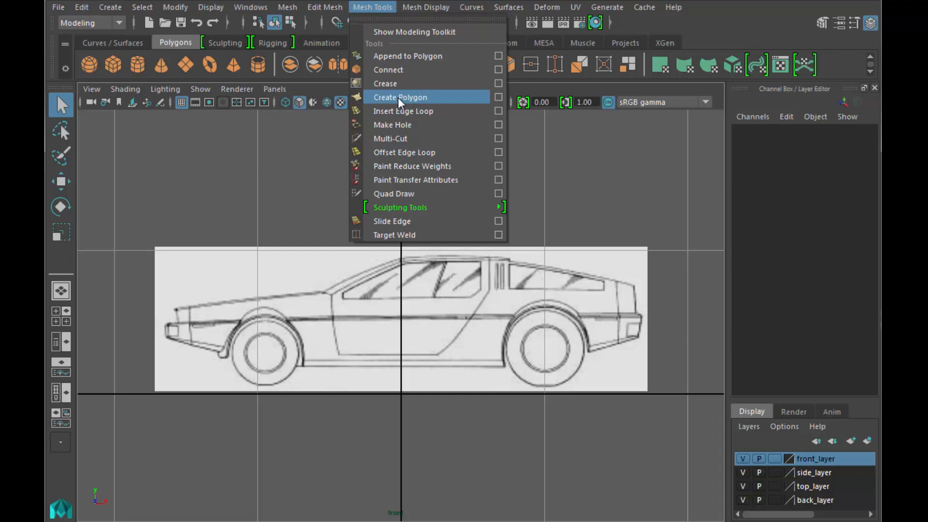
pyautogui.click(435, 102)
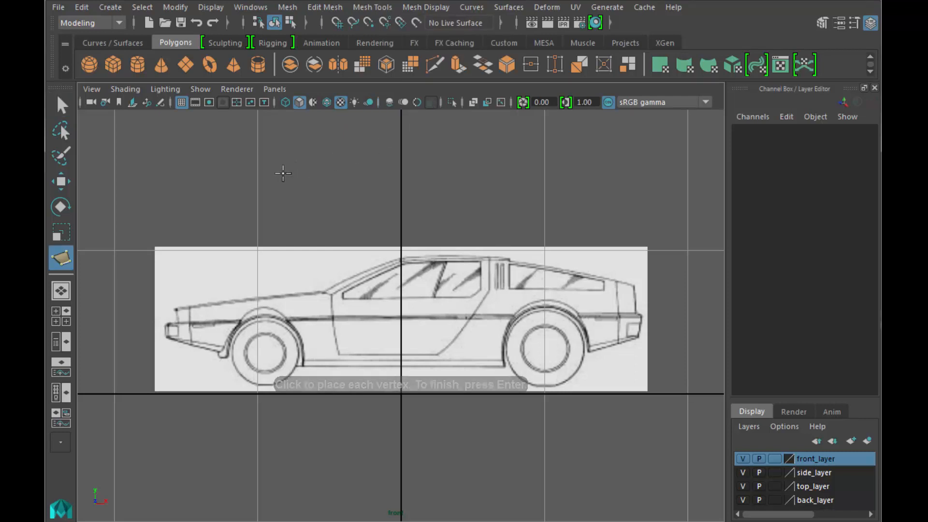
pyautogui.click(205, 157)
pyautogui.click(248, 133)
pyautogui.click(298, 161)
pyautogui.click(285, 198)
pyautogui.click(211, 209)
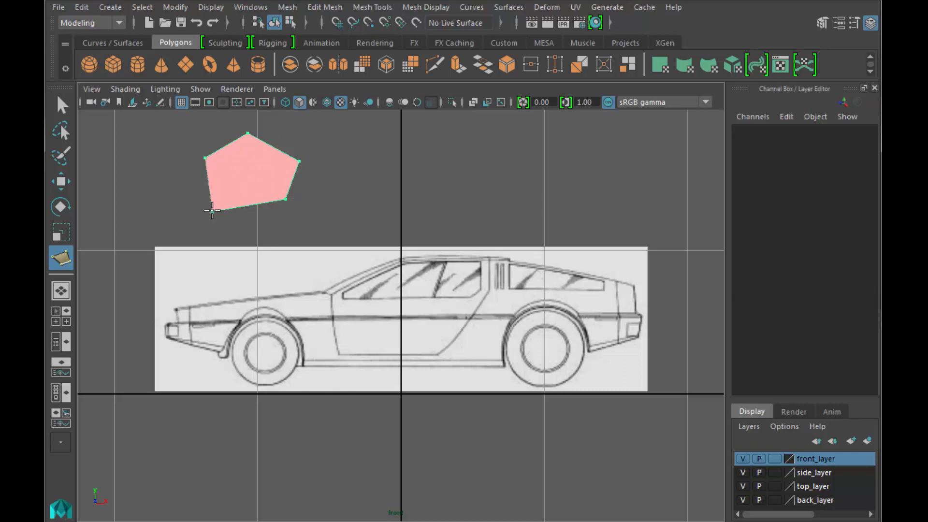
pyautogui.press('Return')
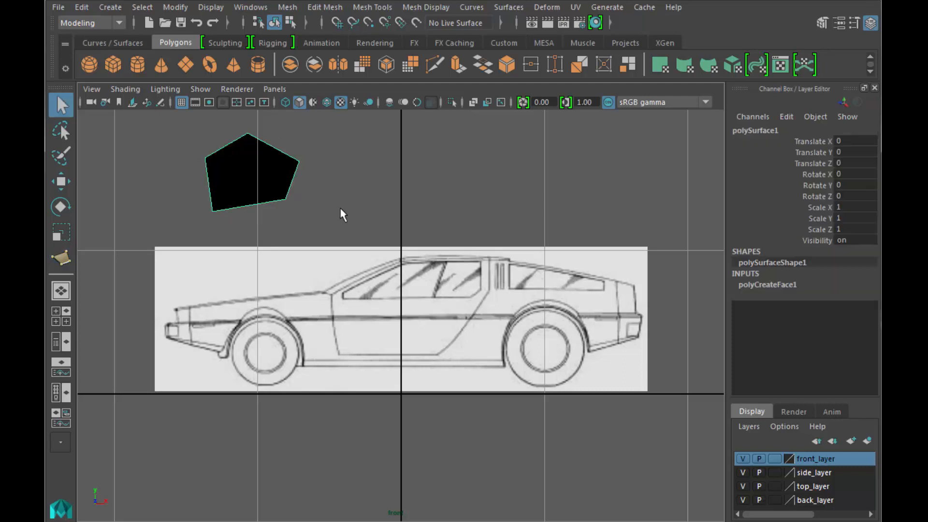
# Draw a second five-sided polygon above the car's roof with the Create Polygon tool, placing its vertices counterclockwise
pyautogui.press('y')
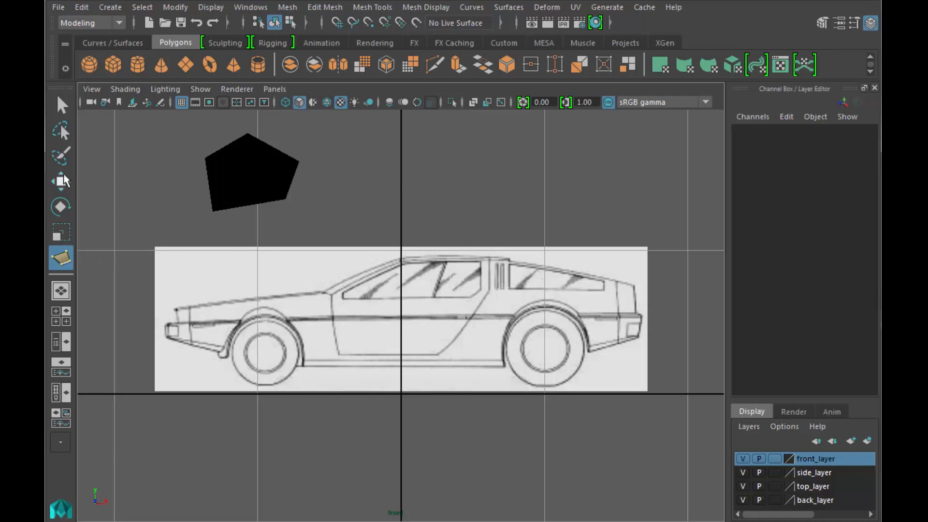
pyautogui.click(62, 105)
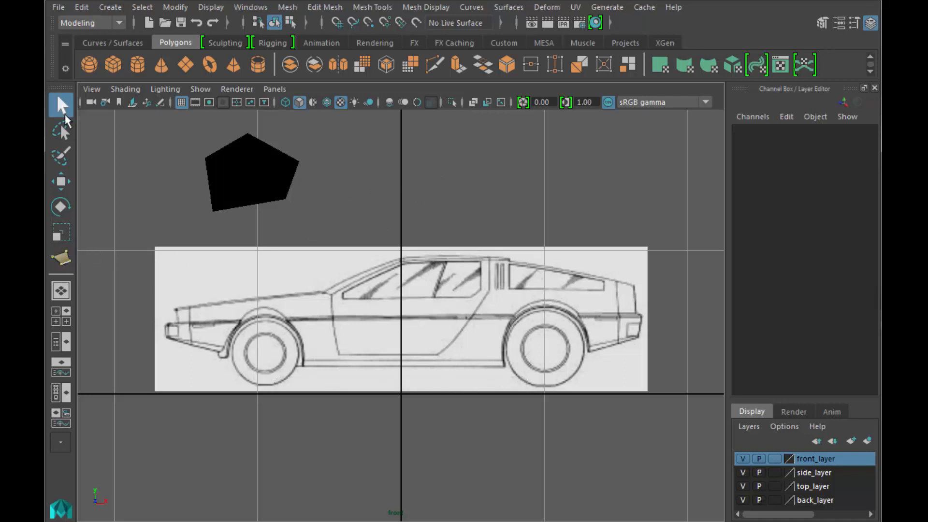
pyautogui.click(62, 259)
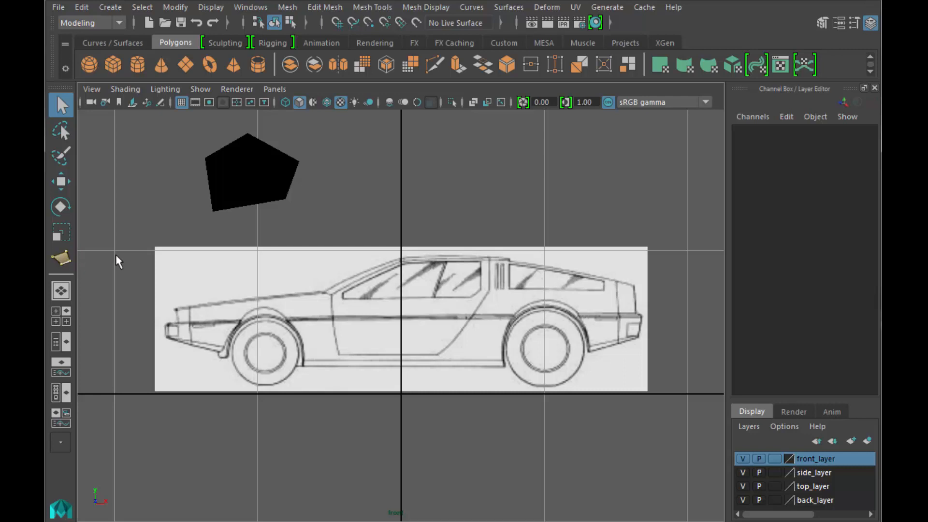
pyautogui.click(383, 187)
pyautogui.click(431, 216)
pyautogui.click(484, 183)
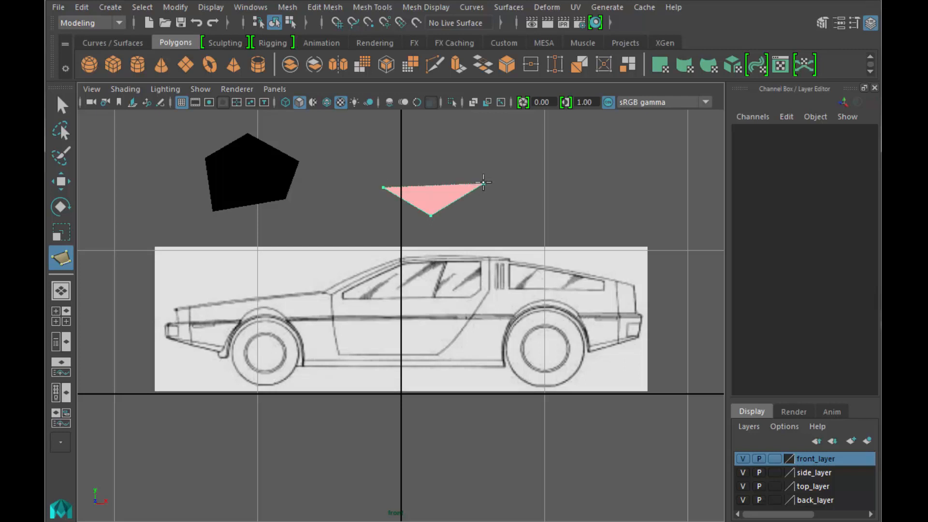
pyautogui.click(468, 144)
pyautogui.click(403, 125)
pyautogui.press('Return')
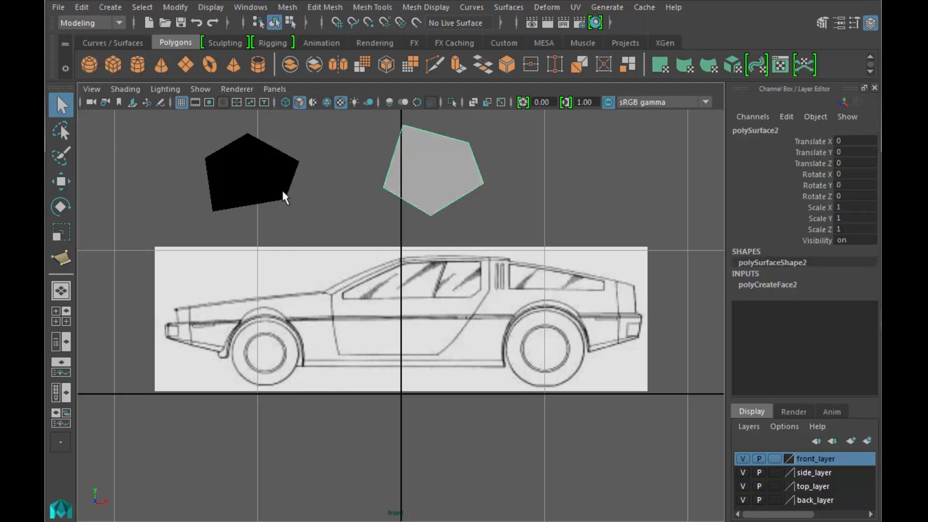
# Show the perspective view and turn on Backface Culling
pyautogui.press('space')
pyautogui.press('space')
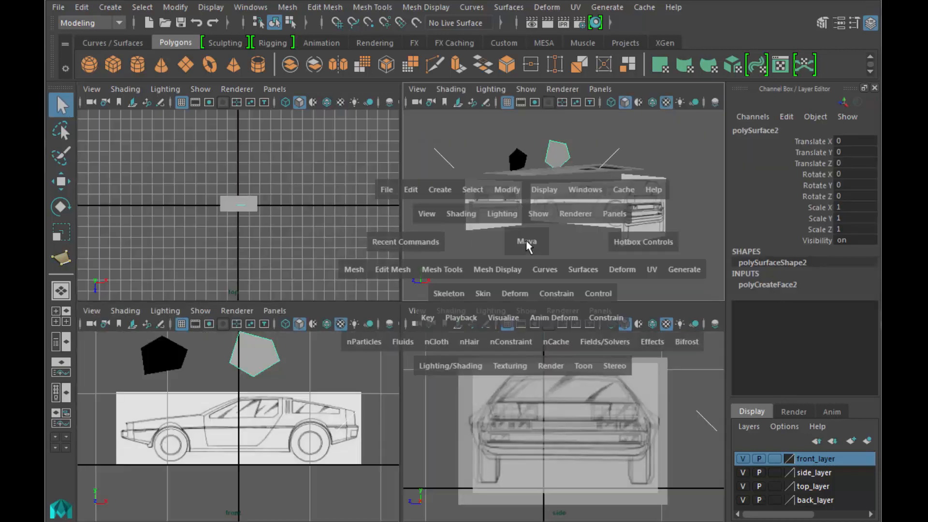
pyautogui.keyDown('alt'); pyautogui.moveTo(354, 280); pyautogui.dragTo(309, 289); pyautogui.keyUp('alt')
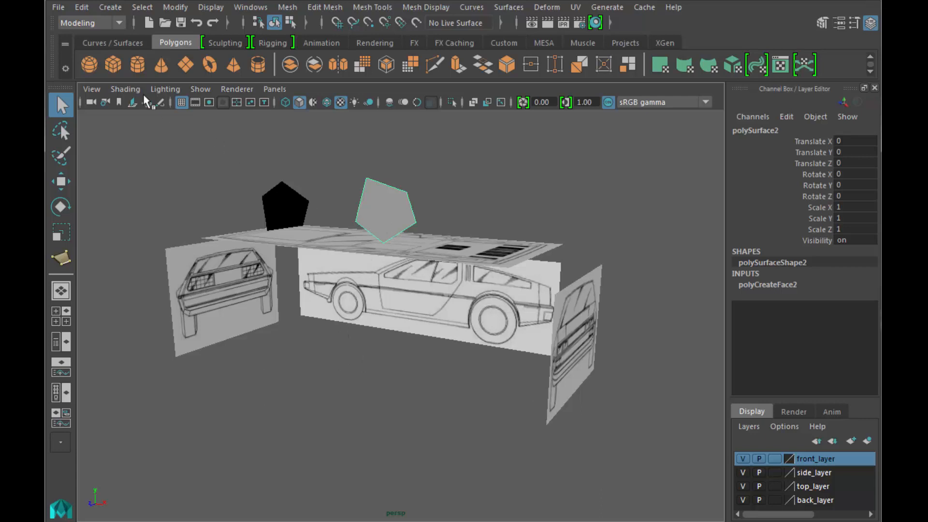
pyautogui.click(127, 90)
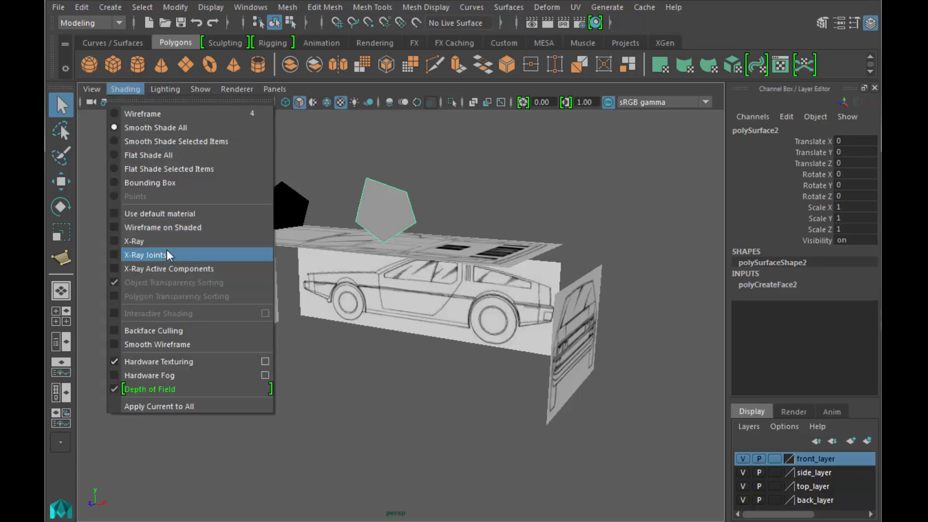
pyautogui.click(181, 330)
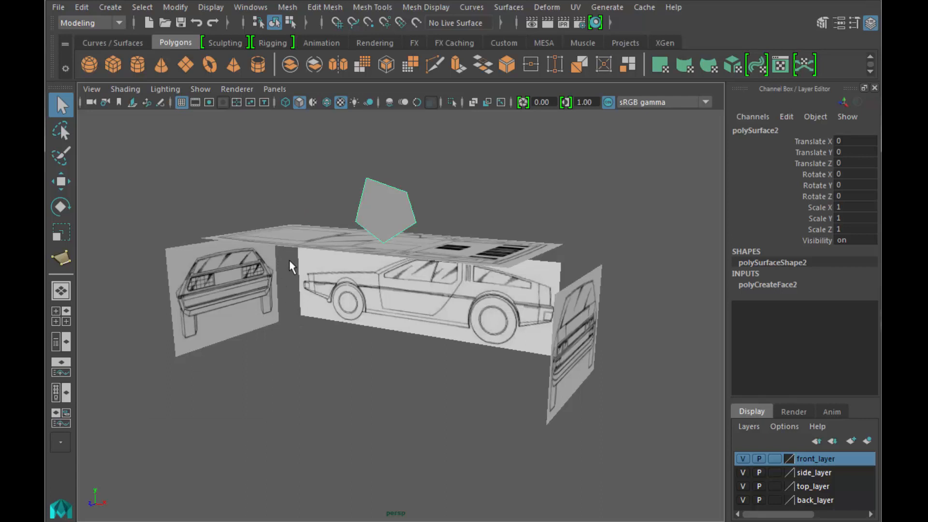
# Select both pentagons and examine them from the front and the back to compare their face directions
pyautogui.keyDown('alt'); pyautogui.moveTo(291, 263); pyautogui.dragTo(379, 262); pyautogui.keyUp('alt')
pyautogui.keyDown('shift'); pyautogui.click(524, 244); pyautogui.keyUp('shift')
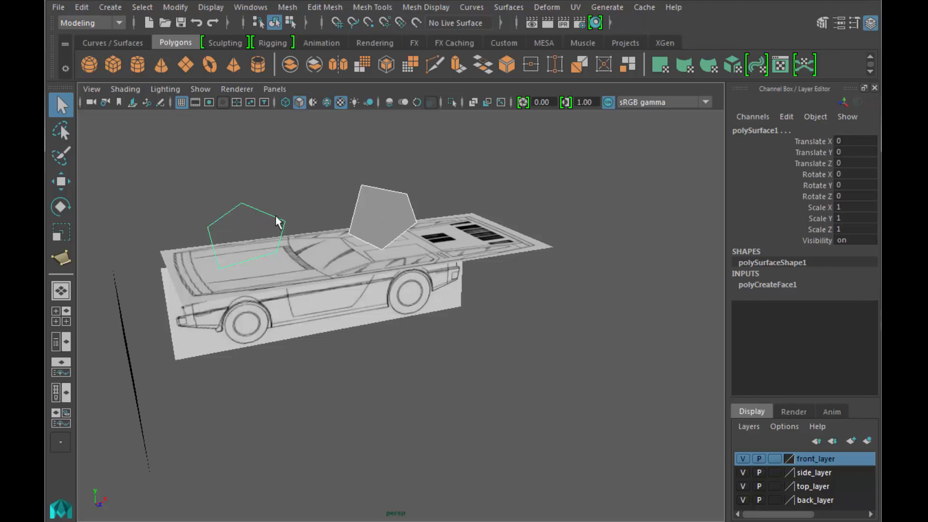
pyautogui.keyDown('alt'); pyautogui.moveTo(224, 226); pyautogui.dragTo(411, 225); pyautogui.keyUp('alt')
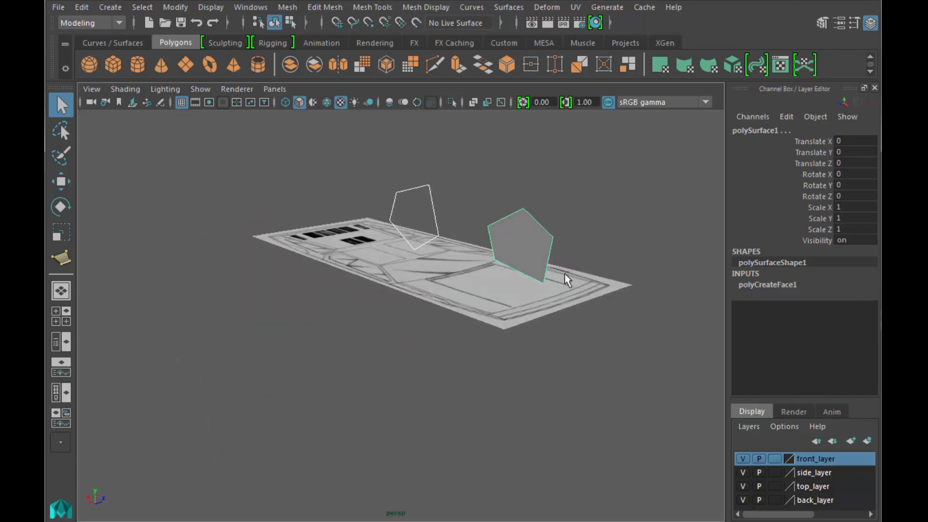
pyautogui.keyDown('alt'); pyautogui.moveTo(565, 273); pyautogui.dragTo(385, 272); pyautogui.keyUp('alt')
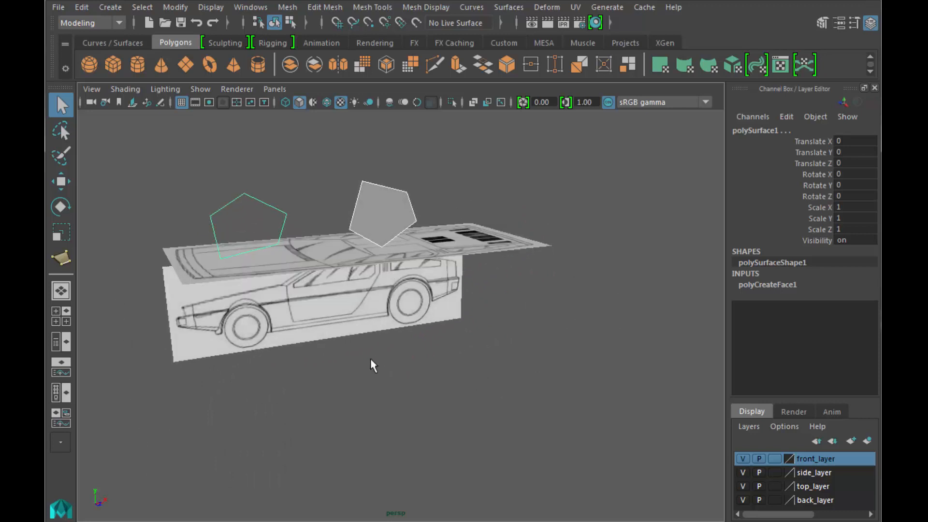
pyautogui.keyDown('alt'); pyautogui.moveTo(370, 360); pyautogui.dragTo(437, 358); pyautogui.keyUp('alt')
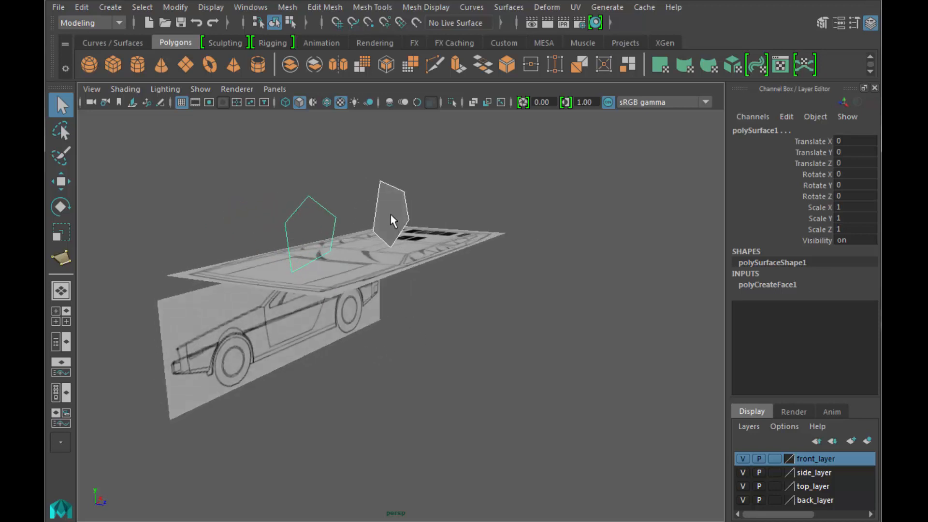
# Extrude the border edges of the counterclockwise pentagon above the roof along negative Z, toward the side blueprint
pyautogui.moveTo(388, 213); pyautogui.dragTo(393, 184, button='right')
pyautogui.click(392, 184)
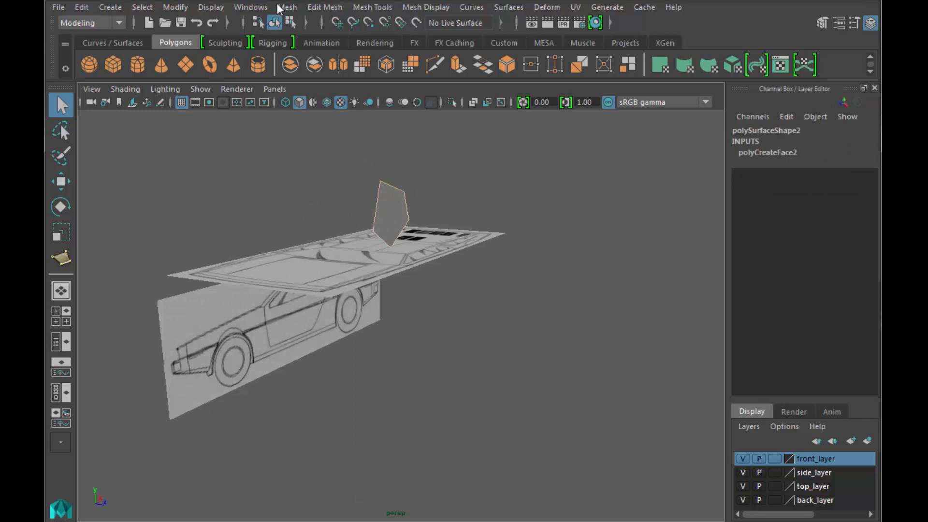
pyautogui.click(318, 6)
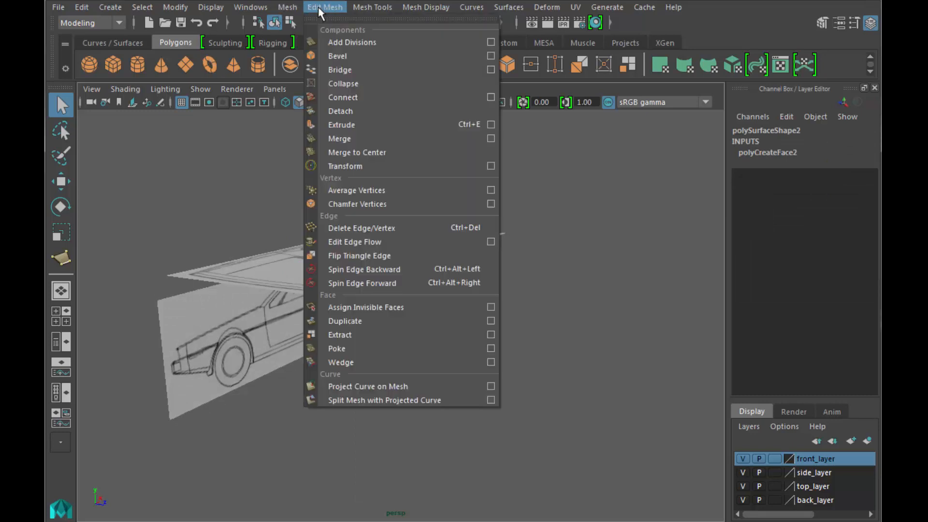
pyautogui.click(359, 128)
pyautogui.press('w')
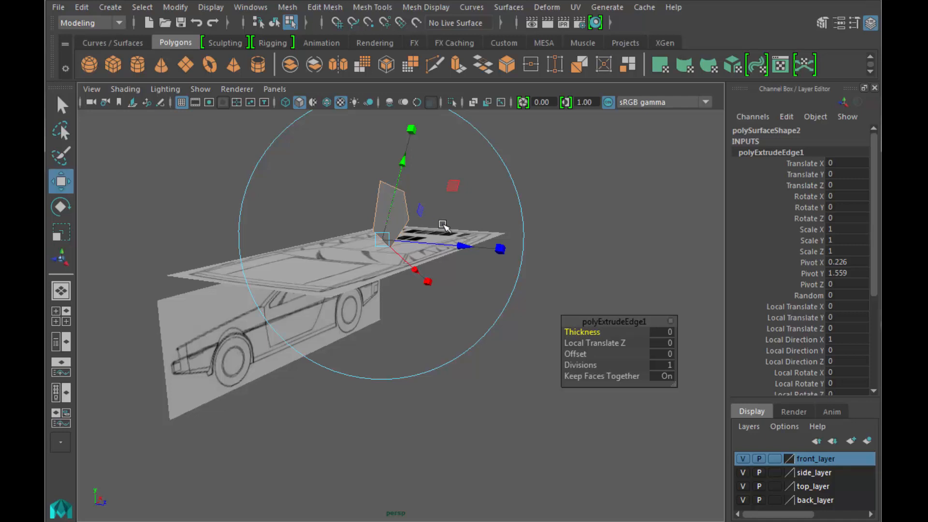
pyautogui.moveTo(520, 222); pyautogui.dragTo(458, 211)
pyautogui.click(464, 198)
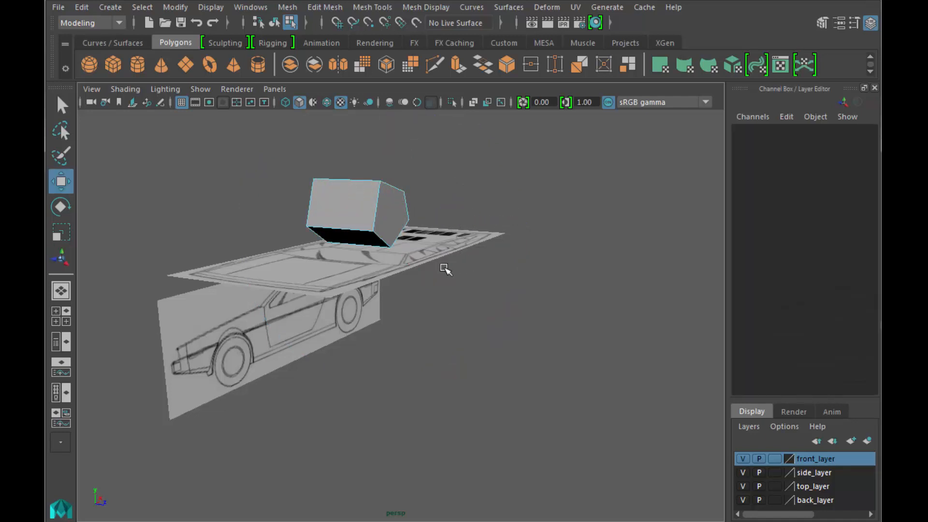
# Extrude all border edges of the clockwise pentagon above the hood along negative Z, toward the side blueprint
pyautogui.keyDown('alt'); pyautogui.moveTo(443, 265); pyautogui.dragTo(275, 210); pyautogui.keyUp('alt')
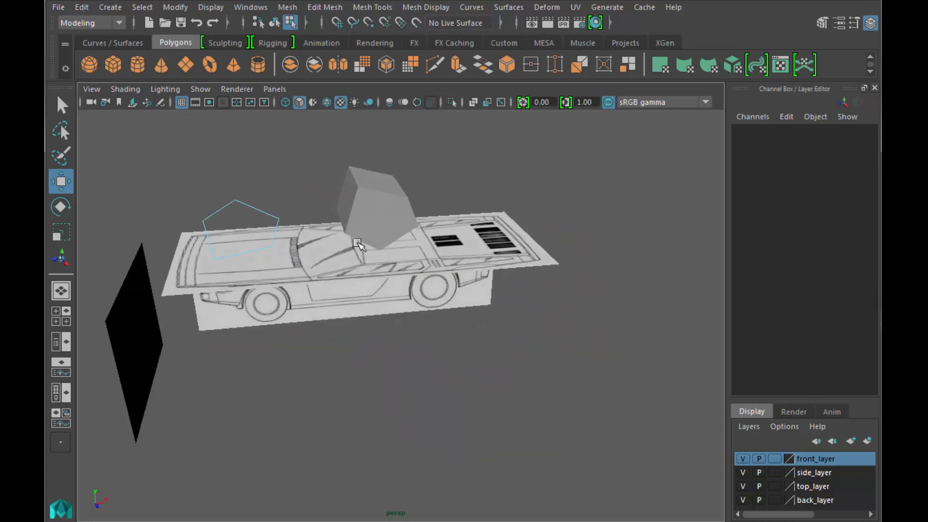
pyautogui.click(222, 209)
pyautogui.doubleClick(223, 208)
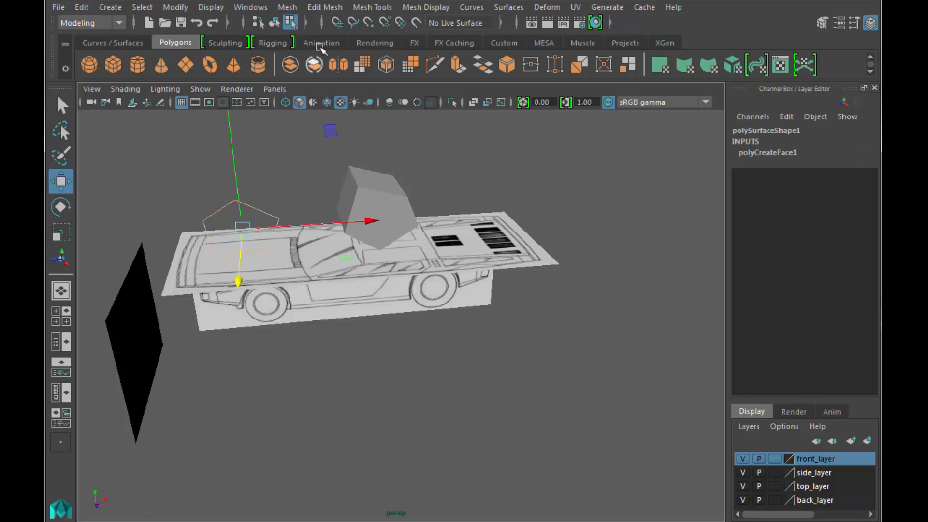
pyautogui.click(325, 6)
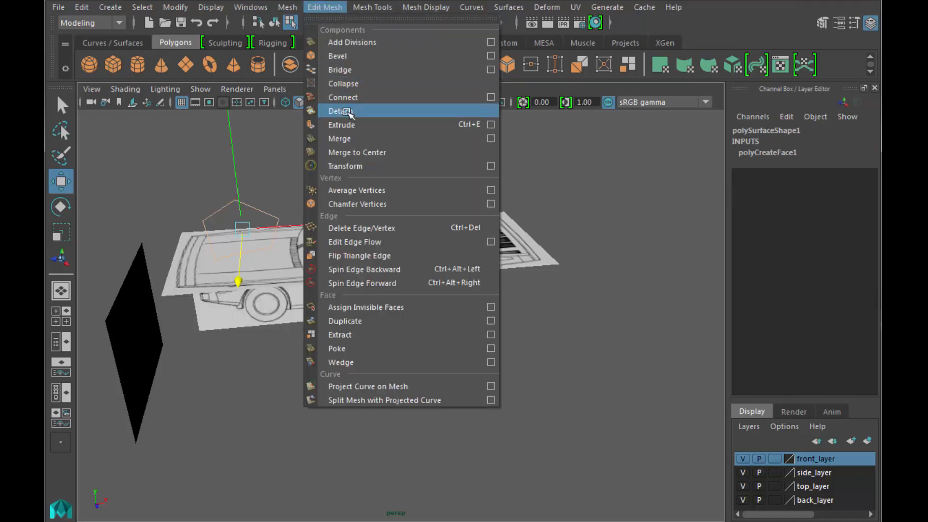
pyautogui.click(344, 124)
pyautogui.keyDown('alt'); pyautogui.moveTo(275, 301); pyautogui.dragTo(412, 293); pyautogui.keyUp('alt')
pyautogui.press('w')
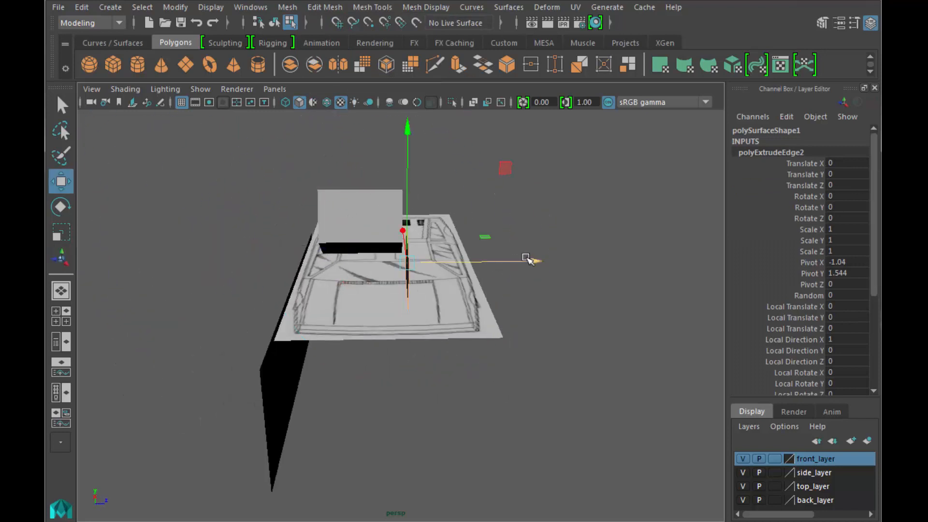
pyautogui.moveTo(532, 261); pyautogui.dragTo(427, 259)
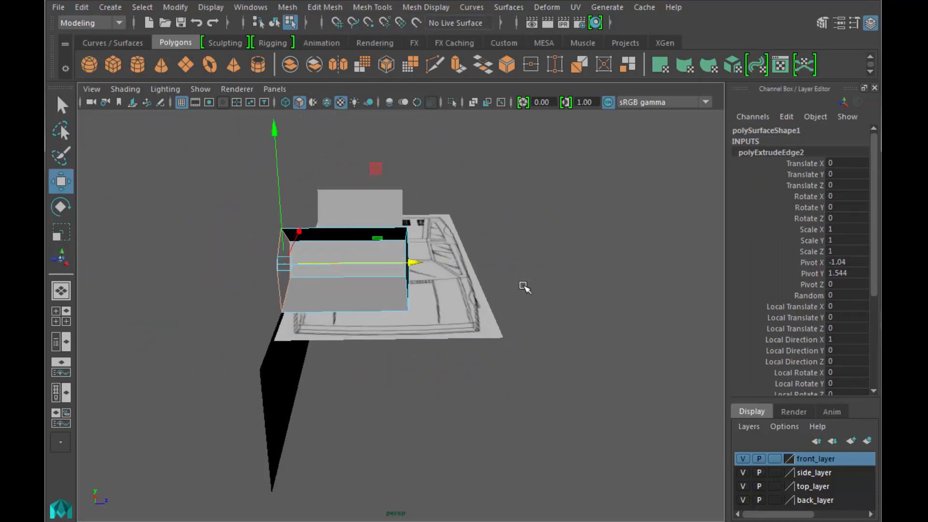
# Clear the edge selection, return to object mode and select both extruded pentagon shapes
pyautogui.keyDown('alt'); pyautogui.moveTo(524, 285); pyautogui.dragTo(446, 280); pyautogui.keyUp('alt')
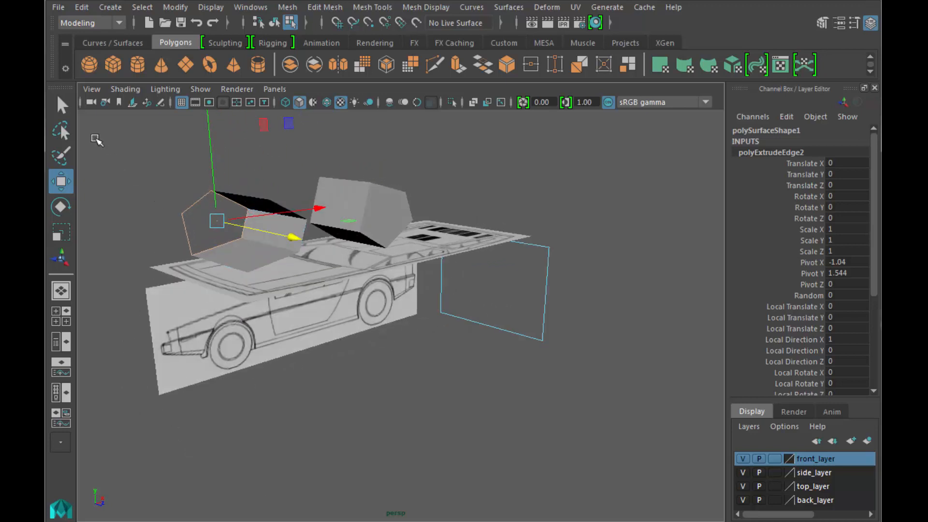
pyautogui.click(62, 104)
pyautogui.click(342, 159)
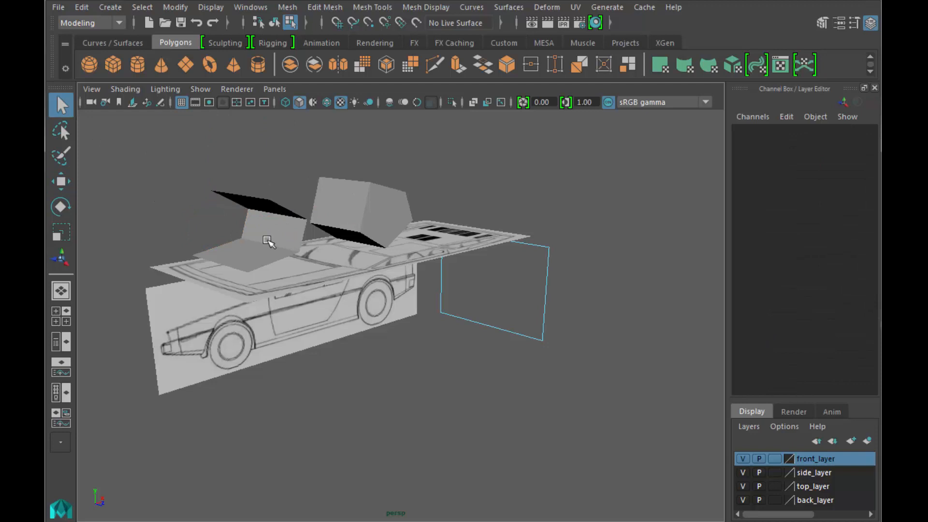
pyautogui.keyDown('alt'); pyautogui.moveTo(310, 254); pyautogui.dragTo(252, 209); pyautogui.keyUp('alt')
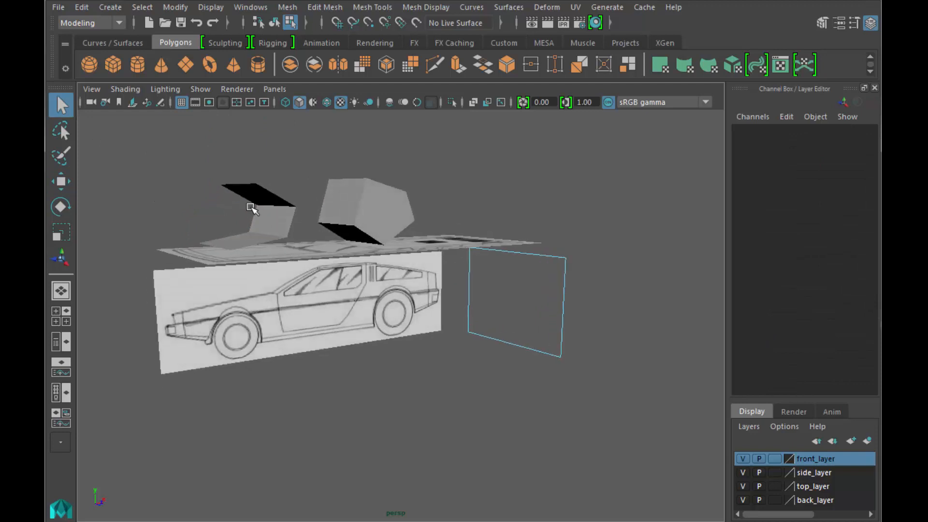
pyautogui.click(355, 198)
pyautogui.press('f')
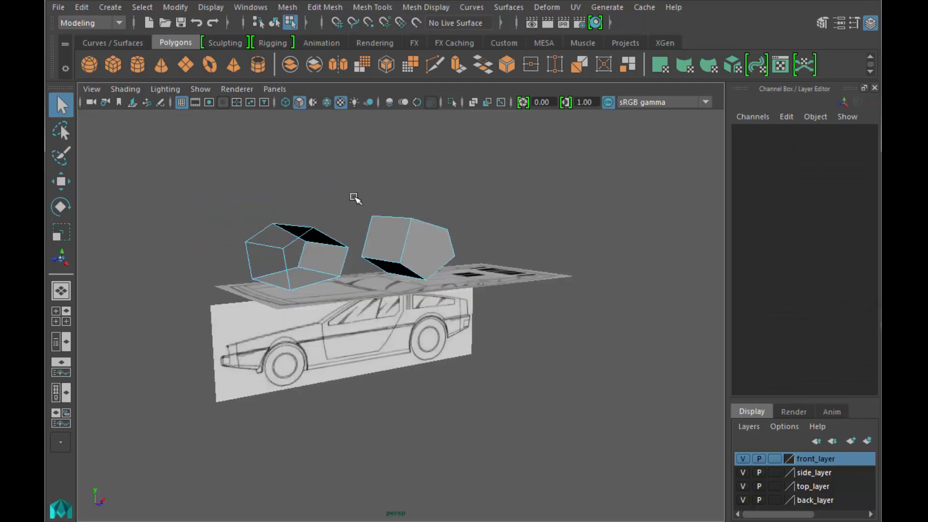
pyautogui.moveTo(395, 230); pyautogui.dragTo(445, 213, button='right')
pyautogui.click(401, 235)
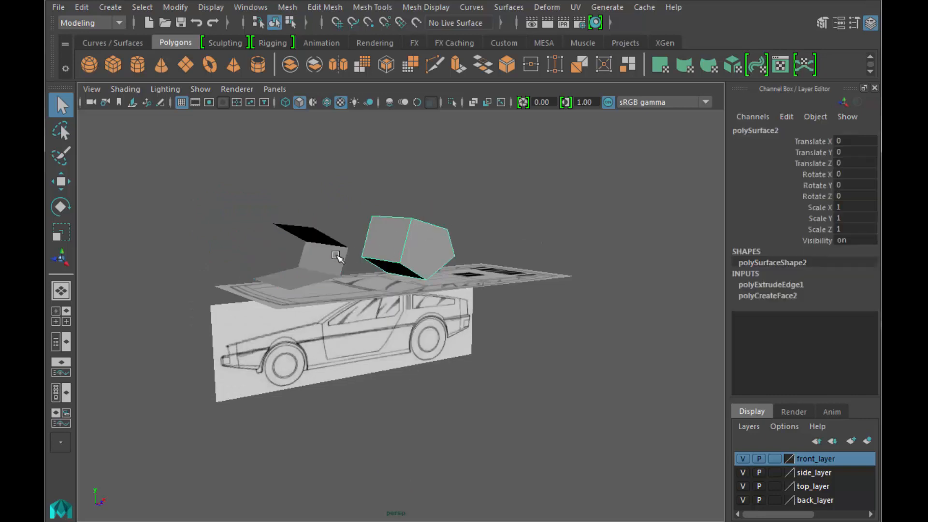
pyautogui.keyDown('shift'); pyautogui.click(323, 259); pyautogui.keyUp('shift')
# Compare the face directions of the two extruded shapes from several angles in wireframe and shaded display
pyautogui.press('4')
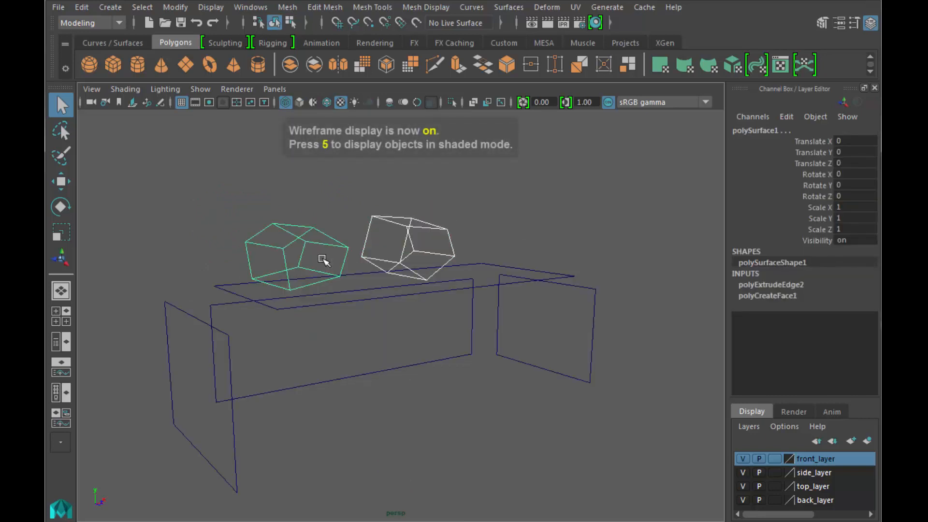
pyautogui.press('f')
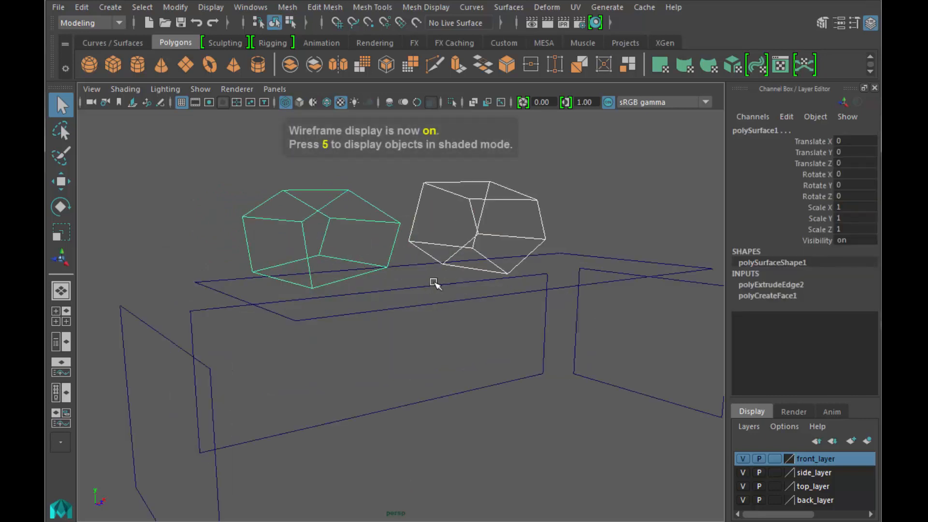
pyautogui.keyDown('alt'); pyautogui.moveTo(432, 283); pyautogui.dragTo(415, 302); pyautogui.keyUp('alt')
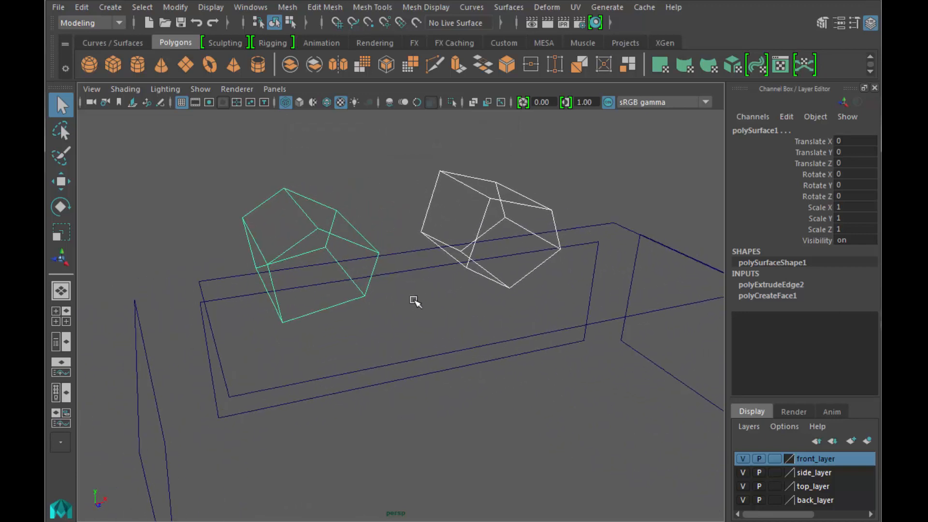
pyautogui.press('5')
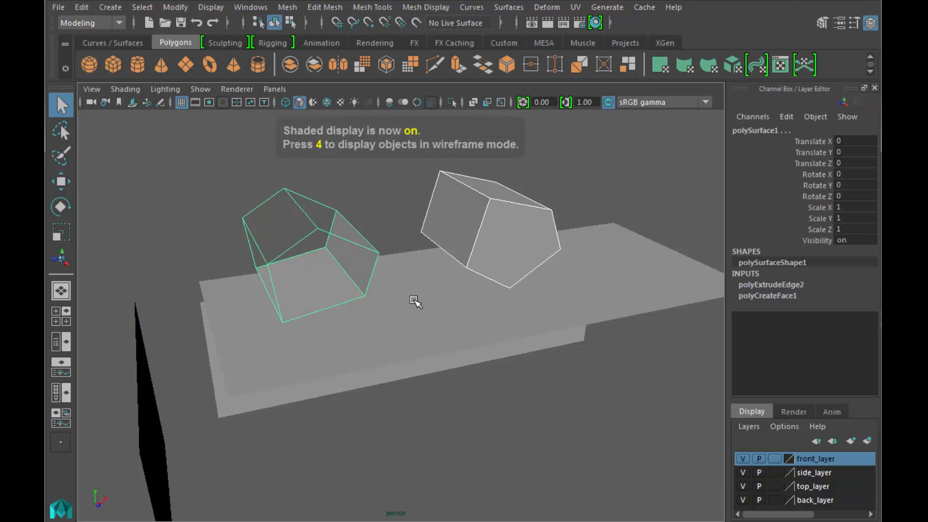
pyautogui.moveTo(416, 306)
pyautogui.keyDown('alt'); pyautogui.mouseDown()
pyautogui.moveTo(427, 295)
pyautogui.moveTo(276, 304)
pyautogui.moveTo(306, 304)
pyautogui.moveTo(307, 280)
pyautogui.moveTo(185, 315)
pyautogui.moveTo(143, 303)
pyautogui.moveTo(397, 314)
pyautogui.mouseUp(); pyautogui.keyUp('alt')
pyautogui.keyDown('alt'); pyautogui.moveTo(433, 309); pyautogui.dragTo(445, 287); pyautogui.keyUp('alt')
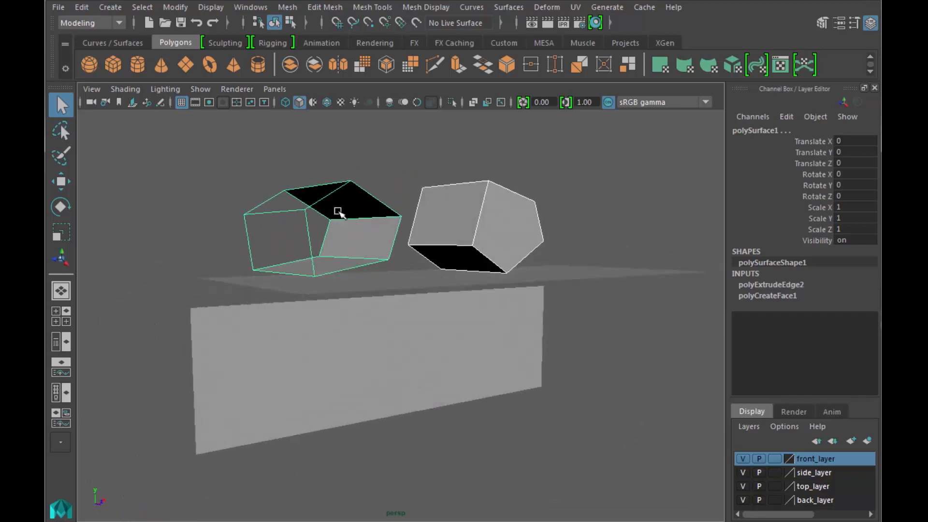
pyautogui.keyDown('alt'); pyautogui.moveTo(375, 257); pyautogui.dragTo(297, 274); pyautogui.keyUp('alt')
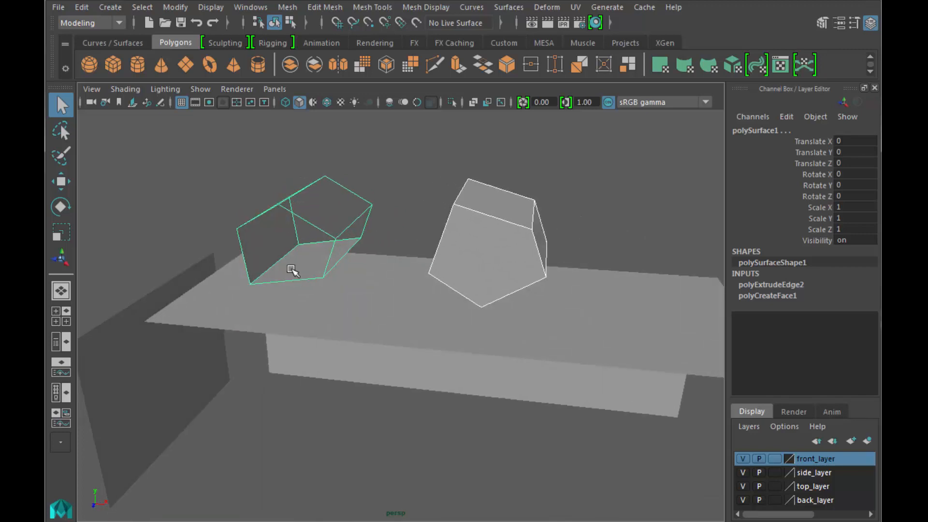
pyautogui.click(135, 90)
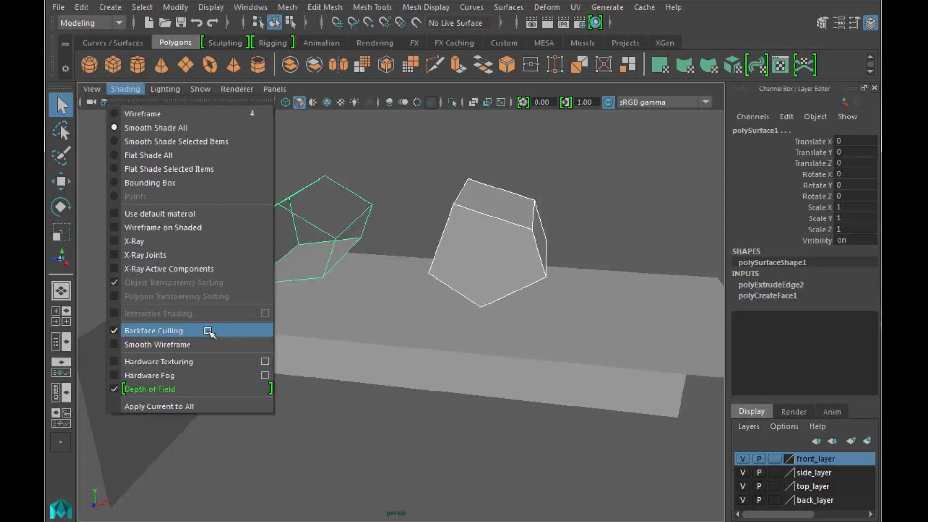
pyautogui.click(379, 190)
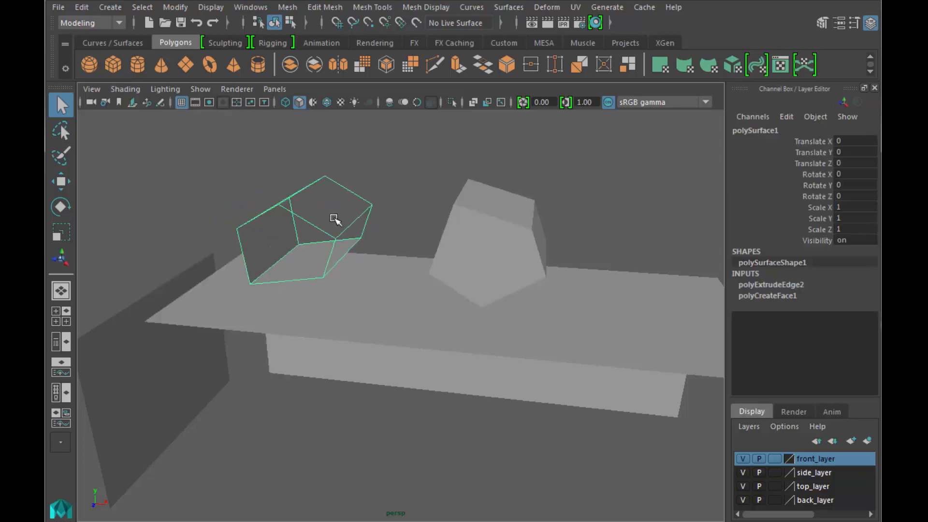
# Delete both extruded pentagon shapes, leaving only the blueprint planes
pyautogui.press('Delete')
pyautogui.click(457, 222)
pyautogui.press('Delete')
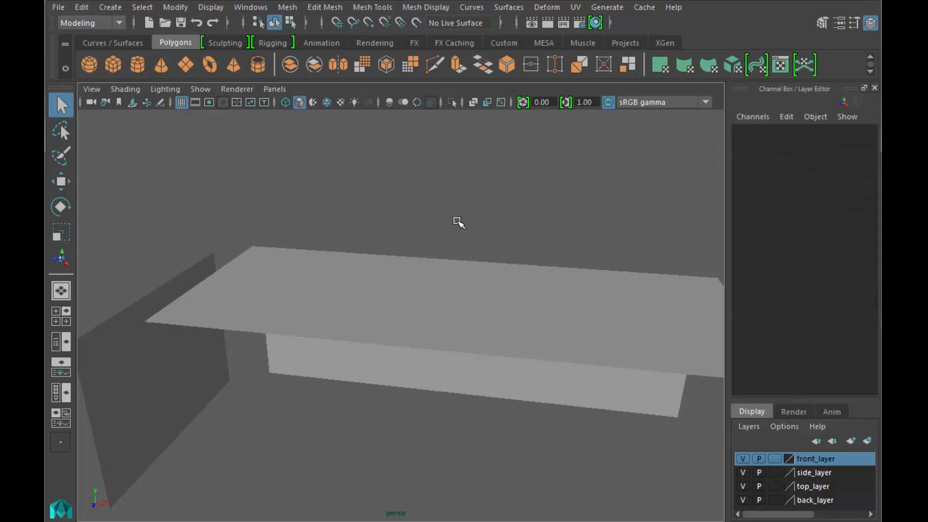
# Show the front view full size and turn on X-Ray shading there
pyautogui.press('space')
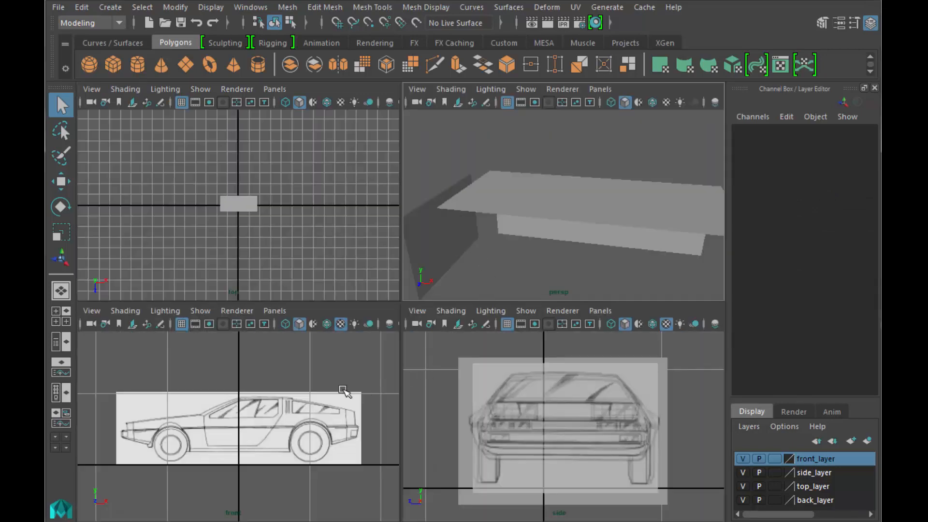
pyautogui.press('space')
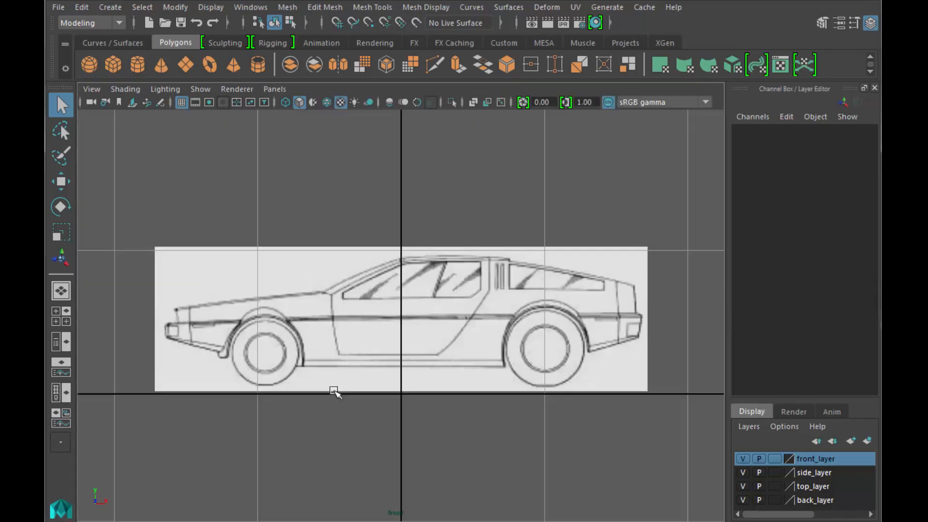
pyautogui.click(125, 88)
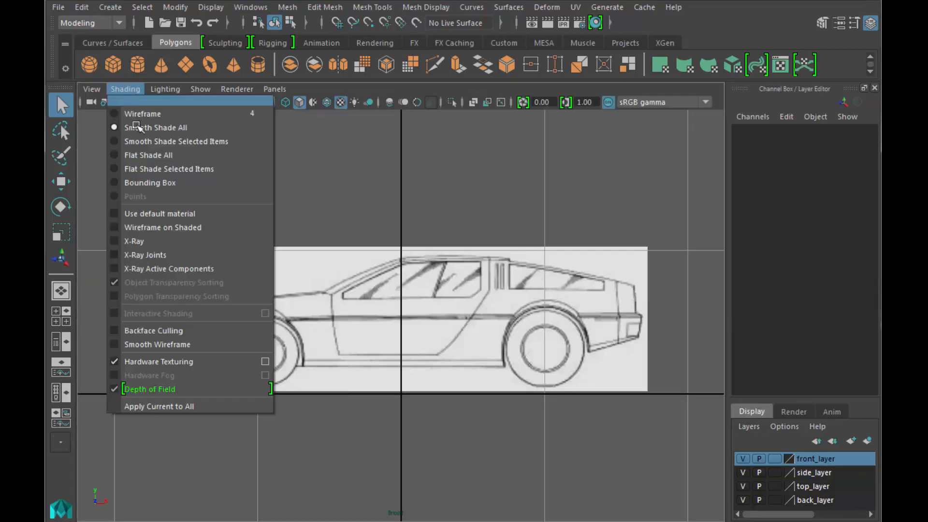
pyautogui.click(157, 241)
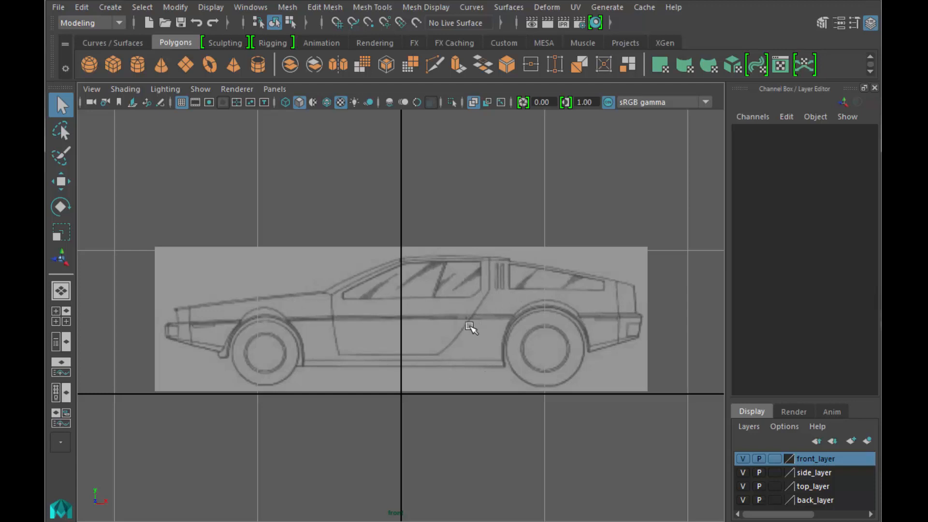
# Switch the perspective view to textured display and turn on X-Ray shading there
pyautogui.press('space')
pyautogui.press('space')
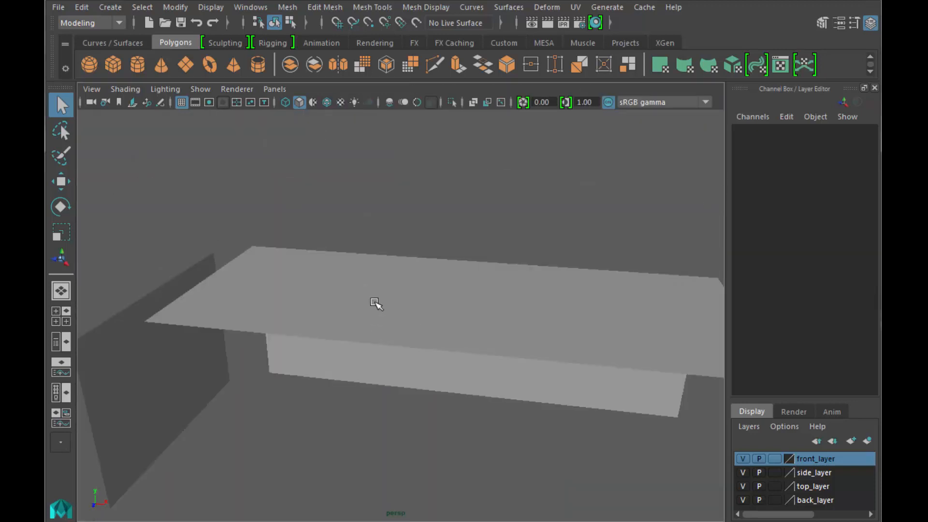
pyautogui.press('5')
pyautogui.press('6')
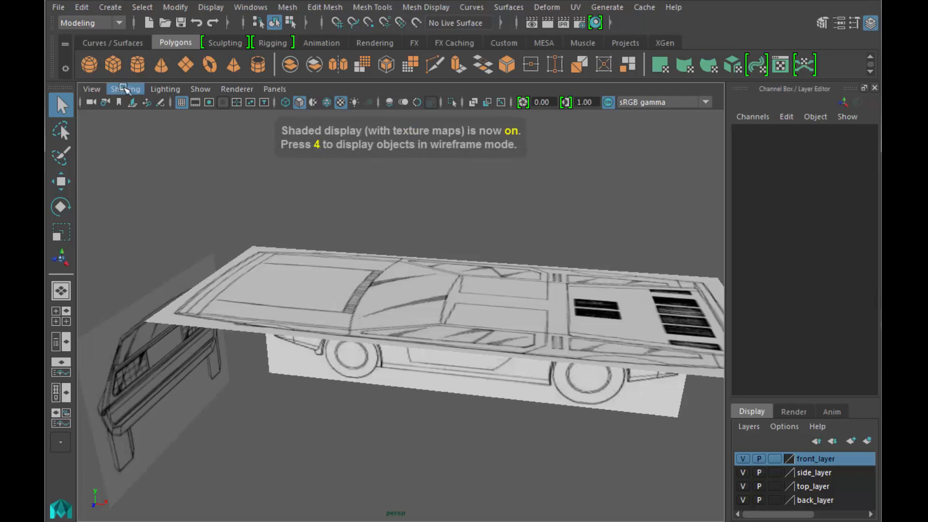
pyautogui.press('space')
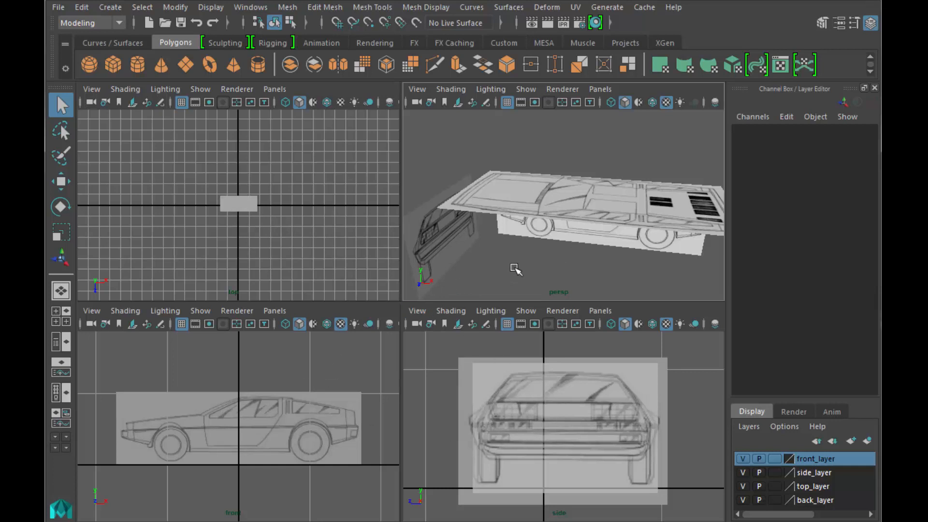
pyautogui.click(451, 88)
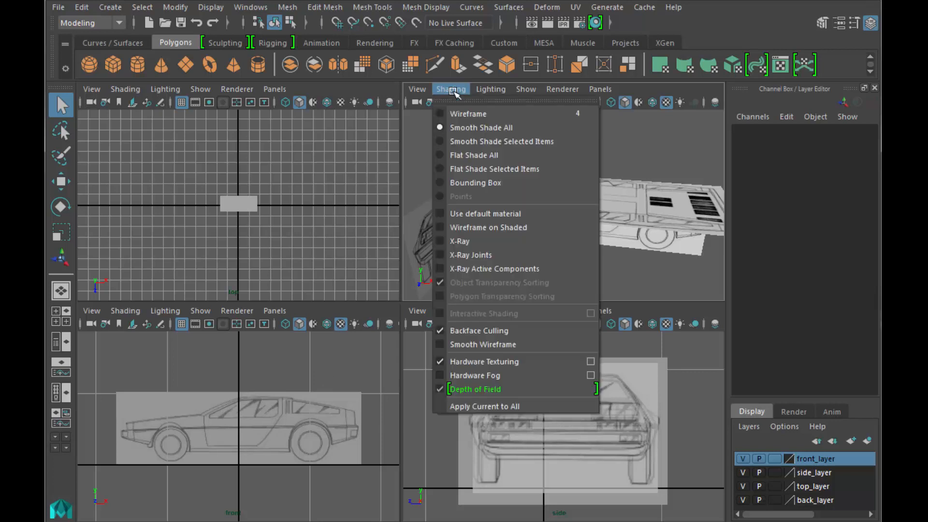
pyautogui.click(488, 242)
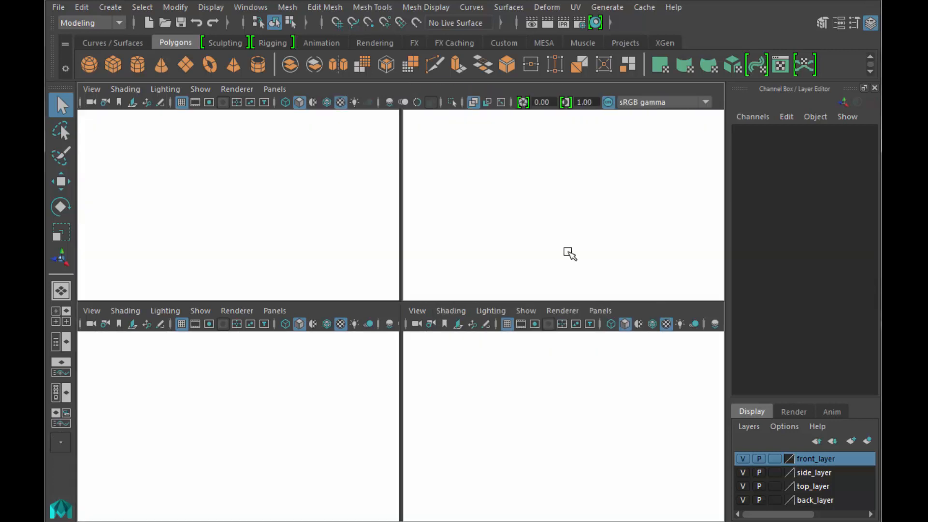
# Select the back_mesh blueprint plane at the hood end of the car in the perspective view
pyautogui.keyDown('alt'); pyautogui.moveTo(500, 393); pyautogui.dragTo(612, 383); pyautogui.keyUp('alt')
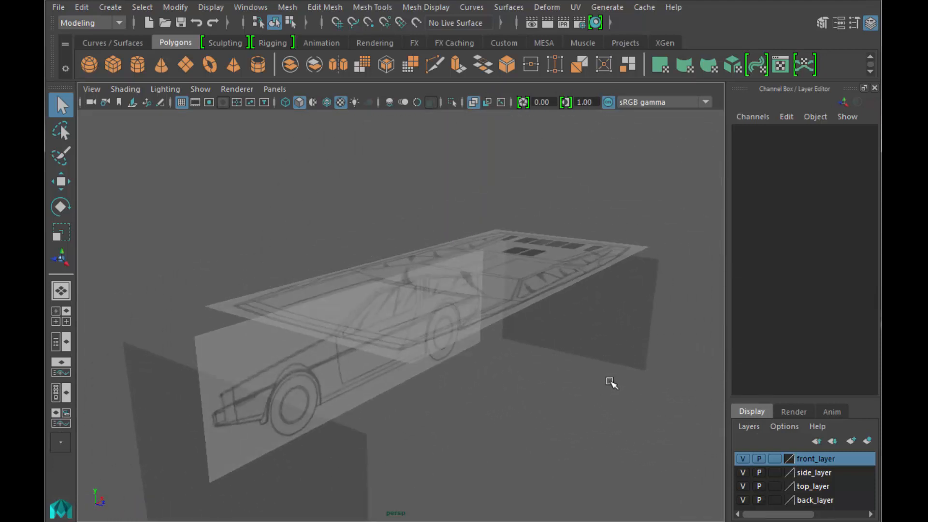
pyautogui.scroll(-2, 611, 383)
pyautogui.click(388, 426)
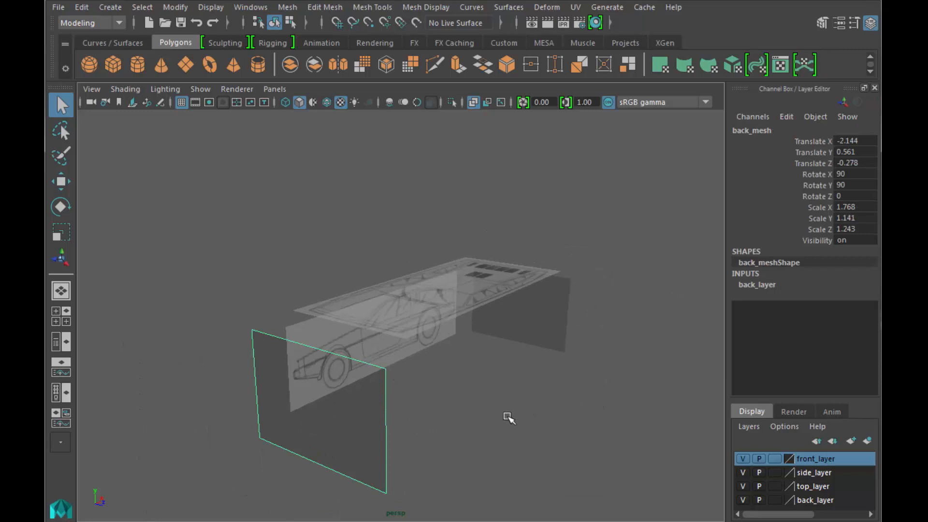
# Try setting the back blueprint plane's Rotate Y to -90 with its pivot still at the corner
pyautogui.click(852, 187)
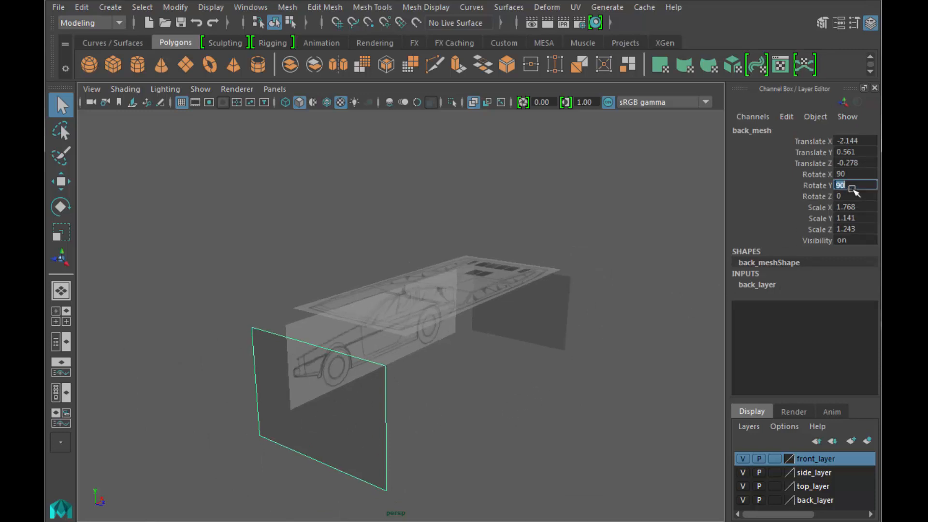
pyautogui.write('-90')
pyautogui.press('Return')
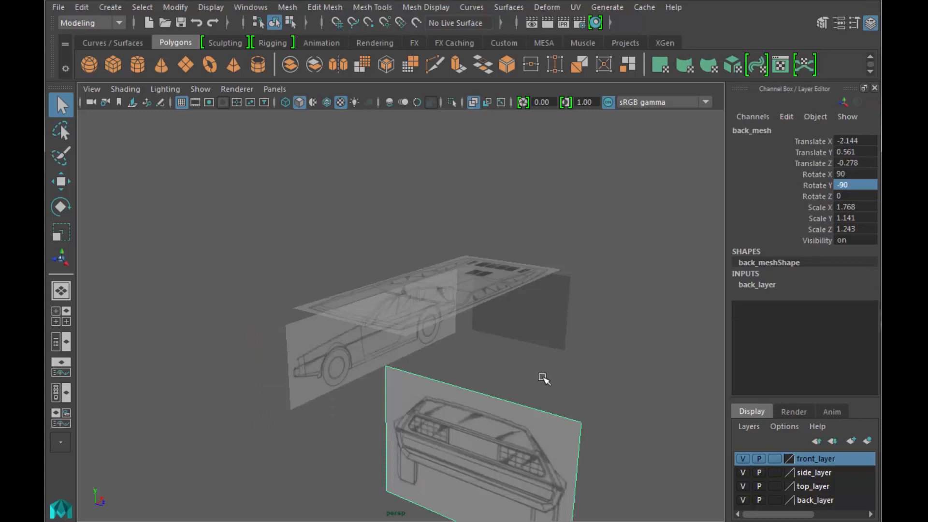
pyautogui.hotkey('ctrl', 'z')
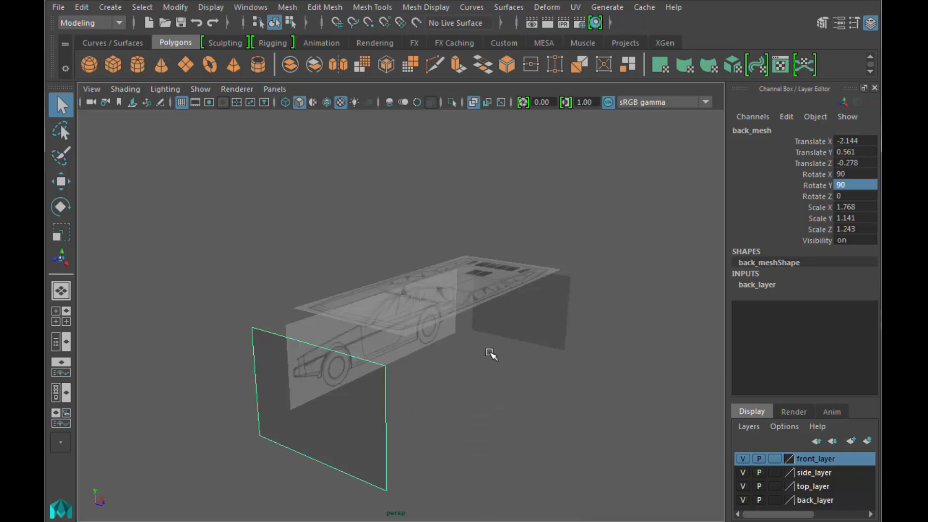
# Center the back blueprint plane's pivot and set its Rotate Y to -90
pyautogui.press('w')
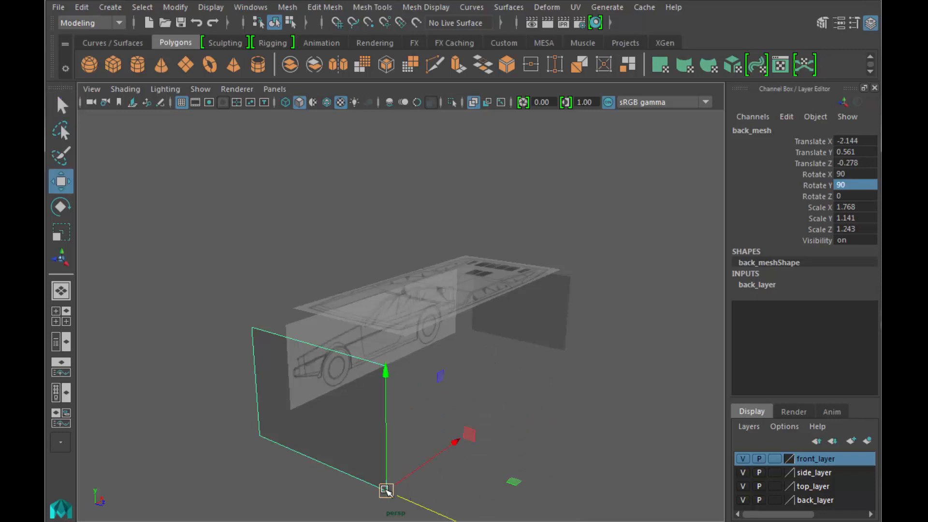
pyautogui.click(116, 8)
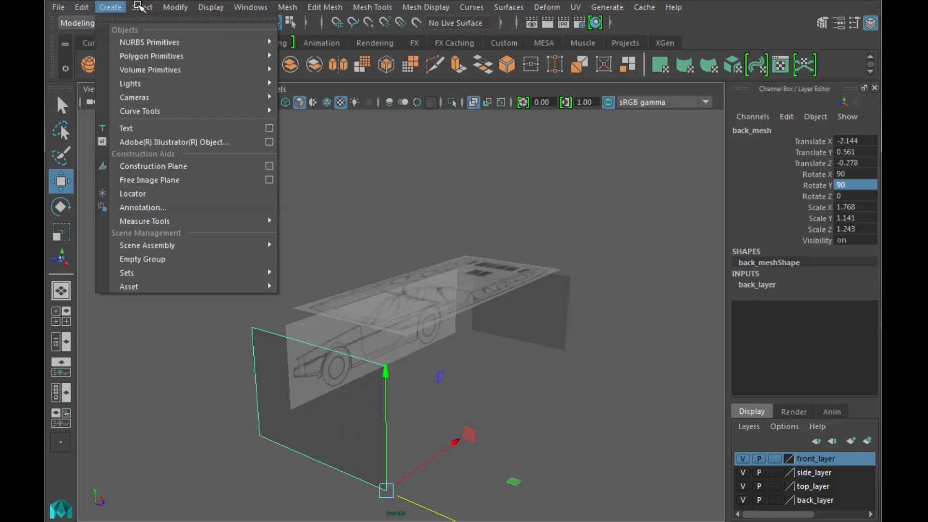
pyautogui.moveTo(175, 7)
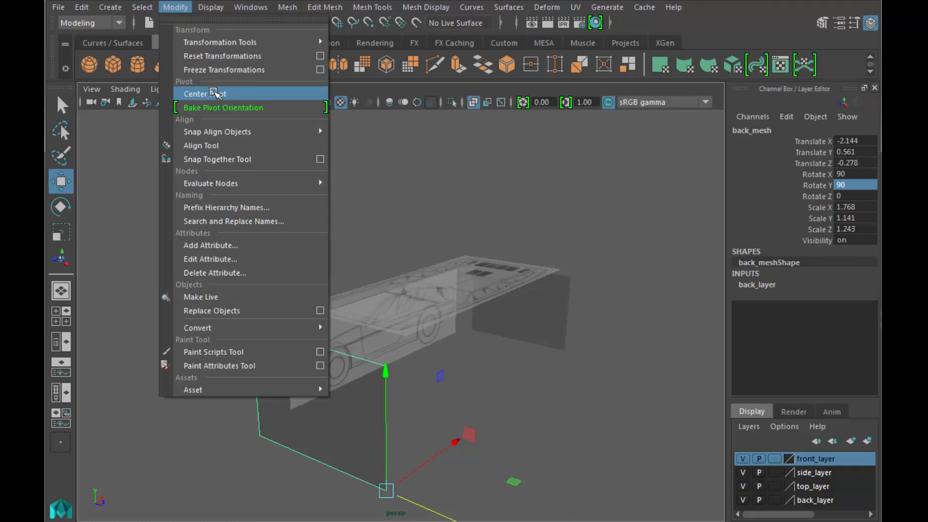
pyautogui.click(216, 93)
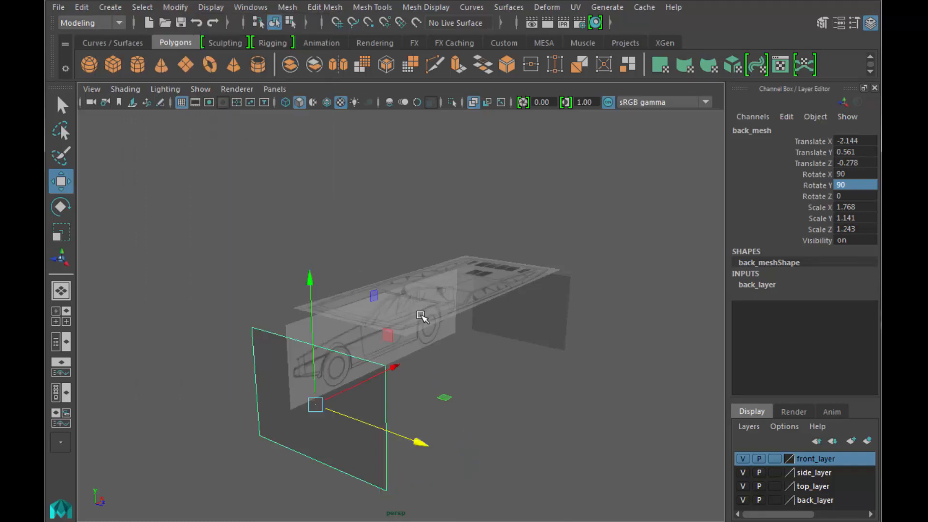
pyautogui.click(861, 186)
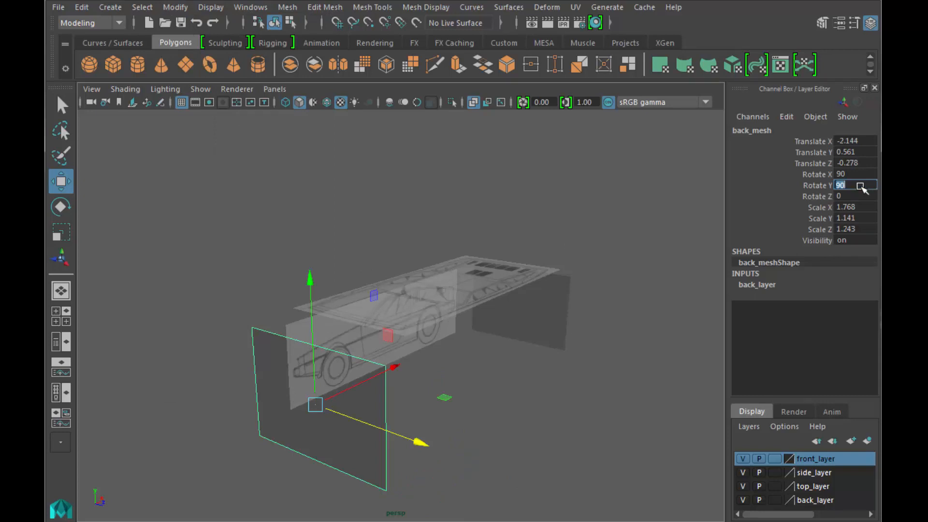
pyautogui.write('-90')
pyautogui.press('Return')
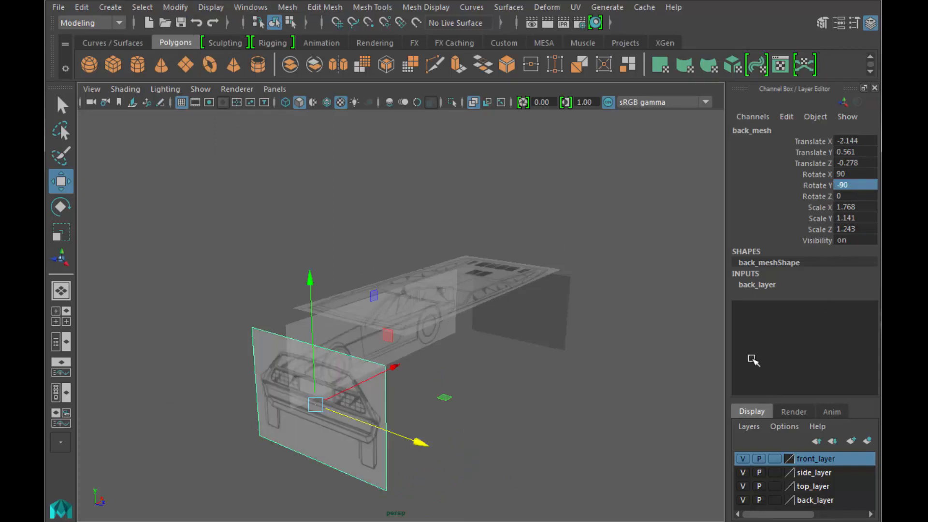
# Select the forward_mesh blueprint plane at the rear end of the car and set its Rotate Y to -90
pyautogui.click(646, 400)
pyautogui.click(551, 342)
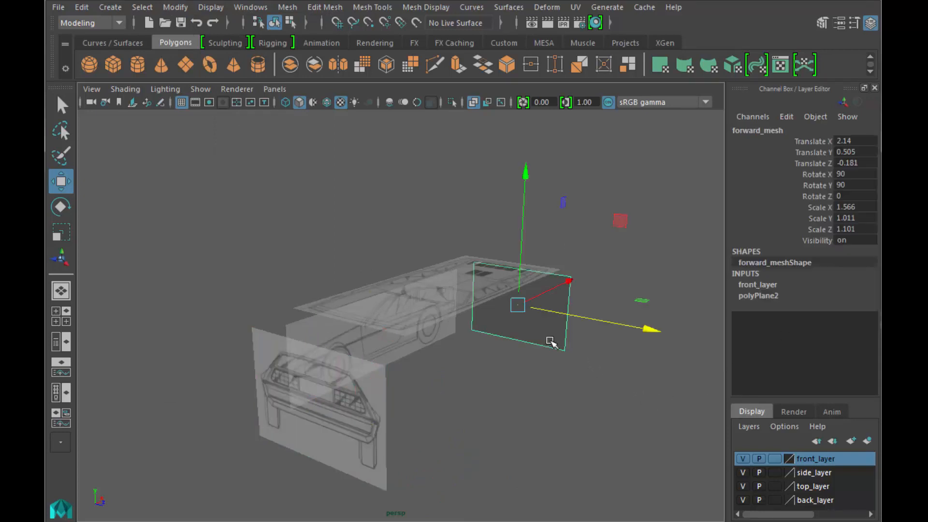
pyautogui.click(448, 294)
pyautogui.click(439, 337)
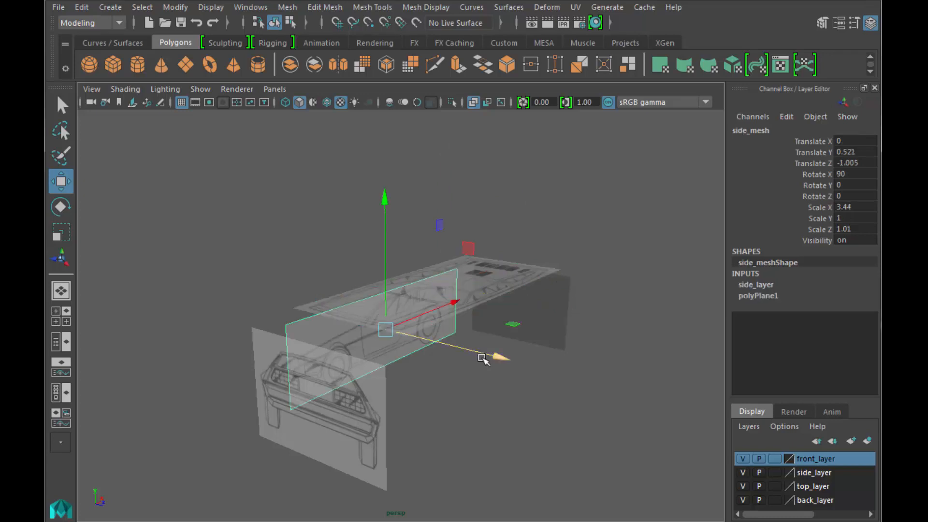
pyautogui.click(587, 394)
pyautogui.click(544, 333)
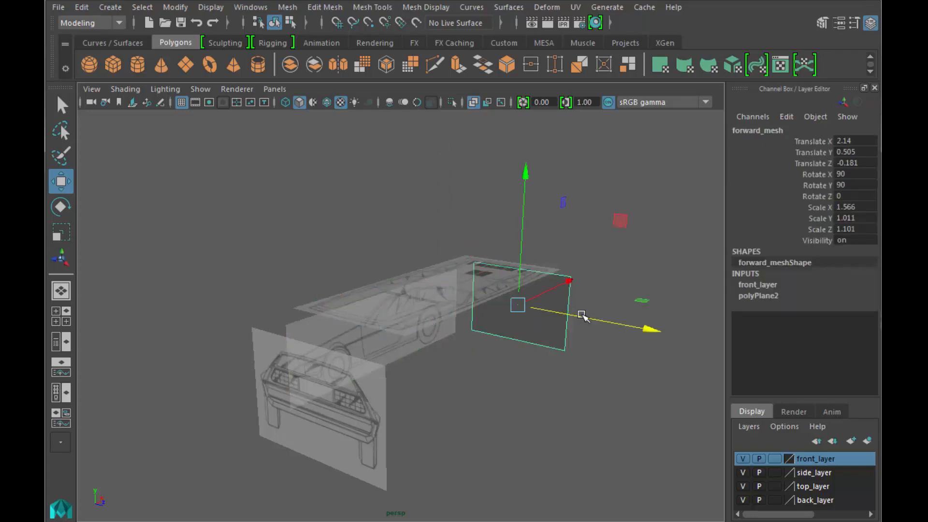
pyautogui.doubleClick(851, 186)
pyautogui.press('Return')
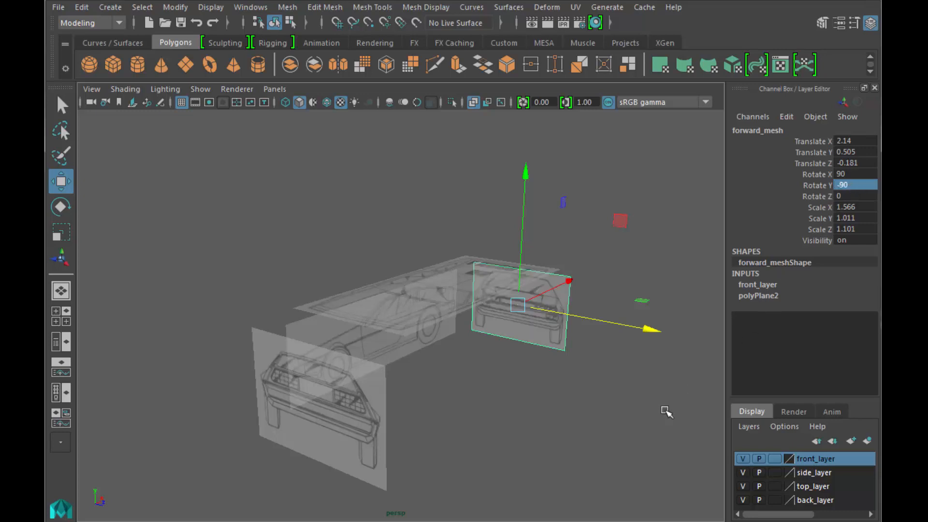
# Inspect the rotated blueprint planes in perspective and bring up the front view full size with nothing selected
pyautogui.click(603, 436)
pyautogui.keyDown('alt'); pyautogui.moveTo(603, 426); pyautogui.dragTo(563, 419); pyautogui.keyUp('alt')
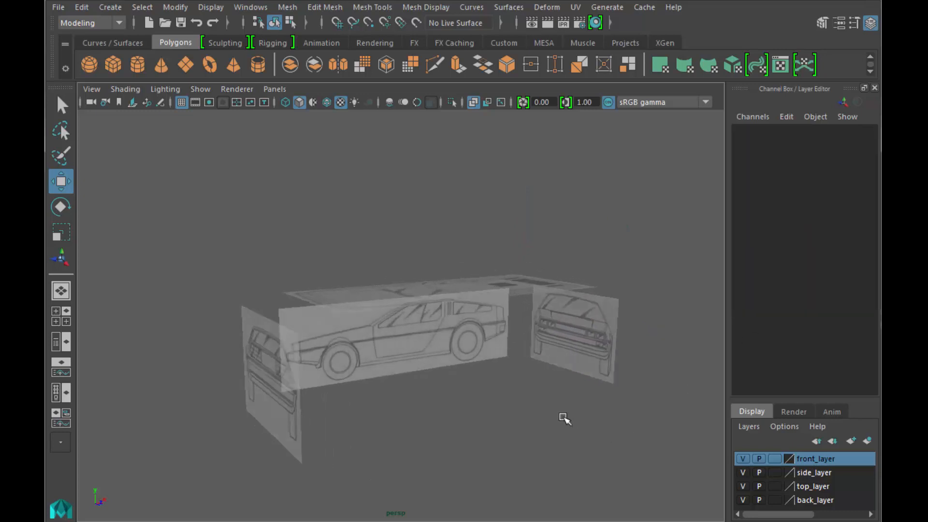
pyautogui.click(598, 342)
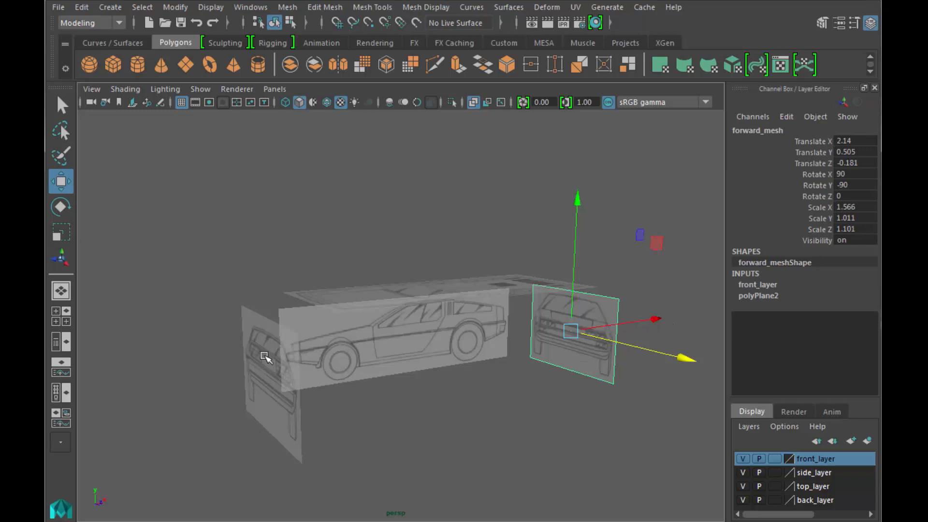
pyautogui.keyDown('alt'); pyautogui.moveTo(458, 396); pyautogui.dragTo(449, 422); pyautogui.keyUp('alt')
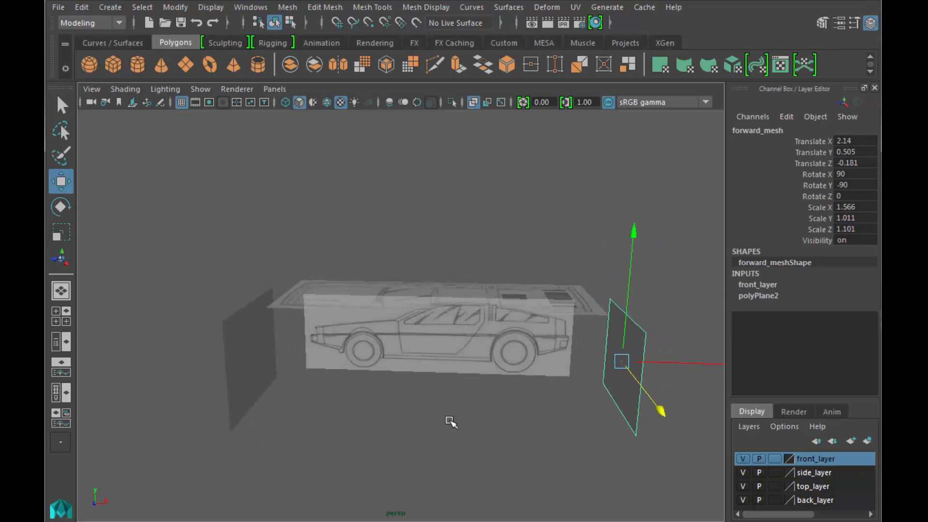
pyautogui.press('space')
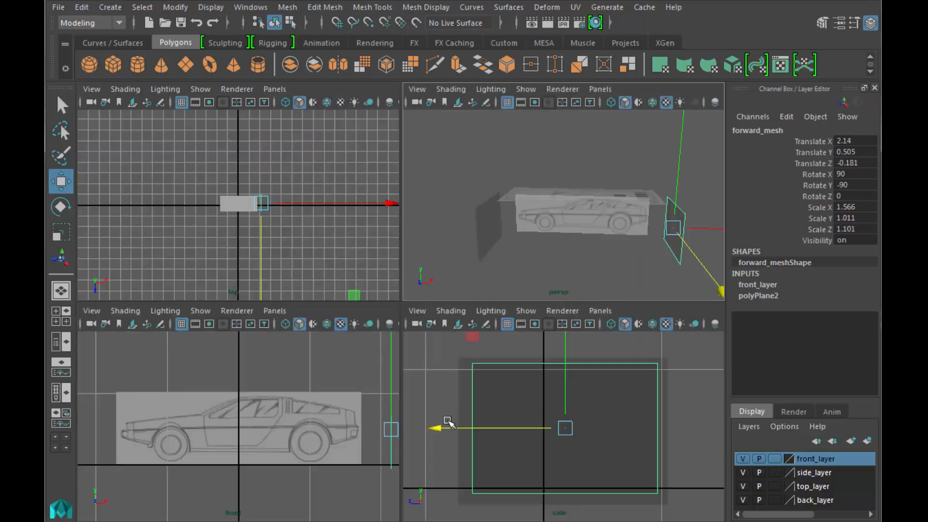
pyautogui.press('space')
pyautogui.click(373, 193)
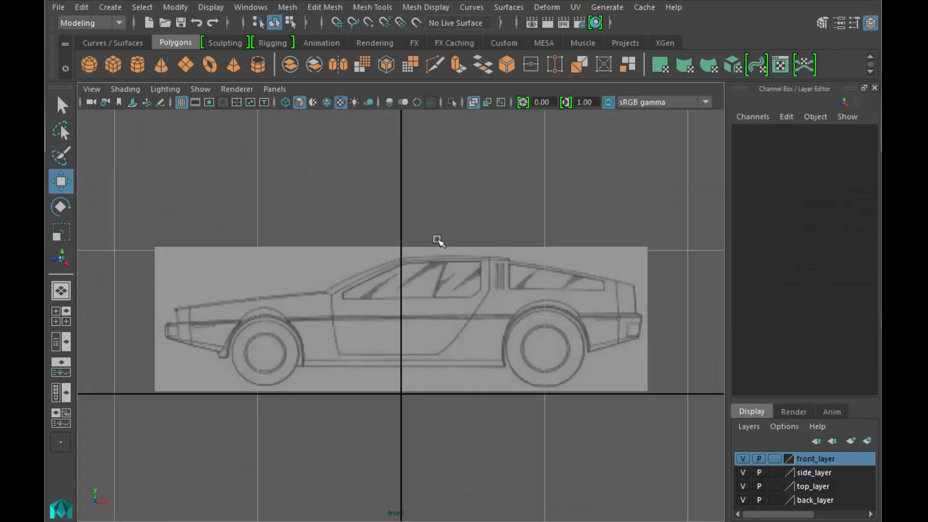
# Start a polygon with Create Polygon, tracing the front wheel arch from the lower bumper corner to the front of the sill
pyautogui.click(312, 9)
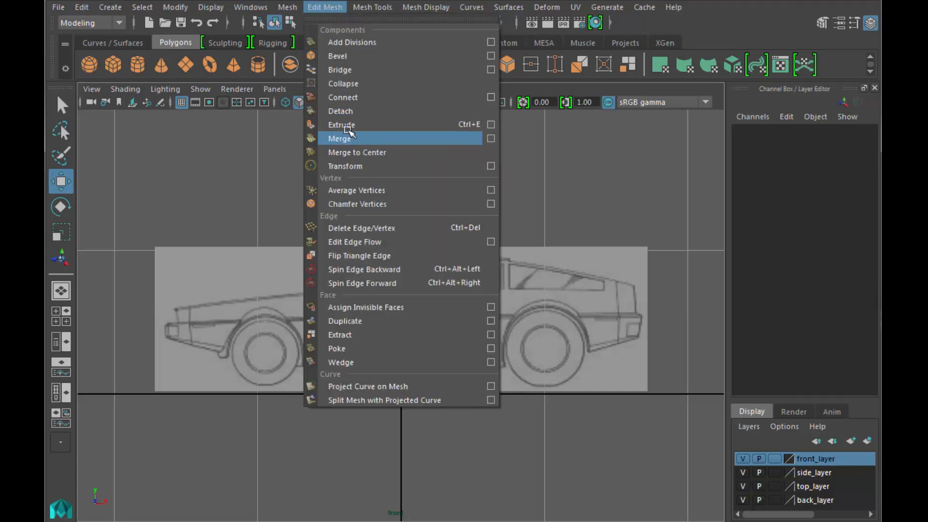
pyautogui.moveTo(373, 7)
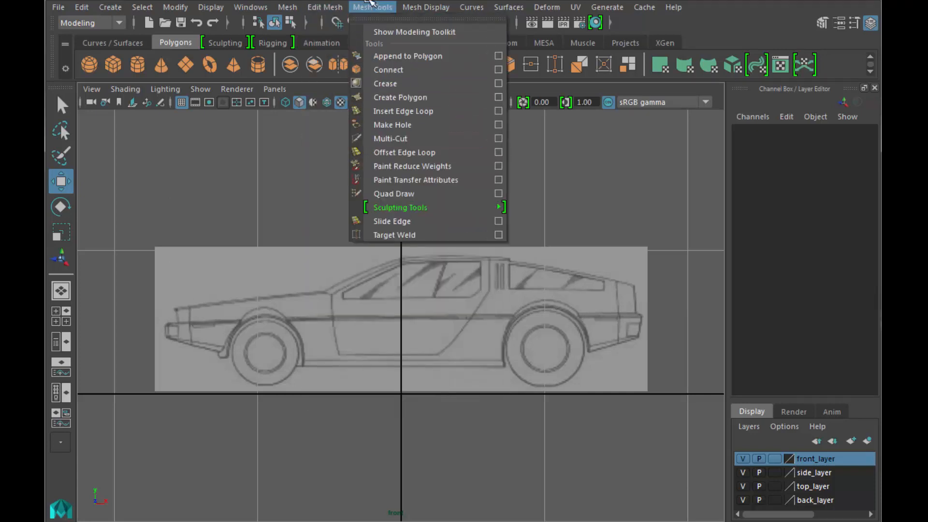
pyautogui.click(409, 98)
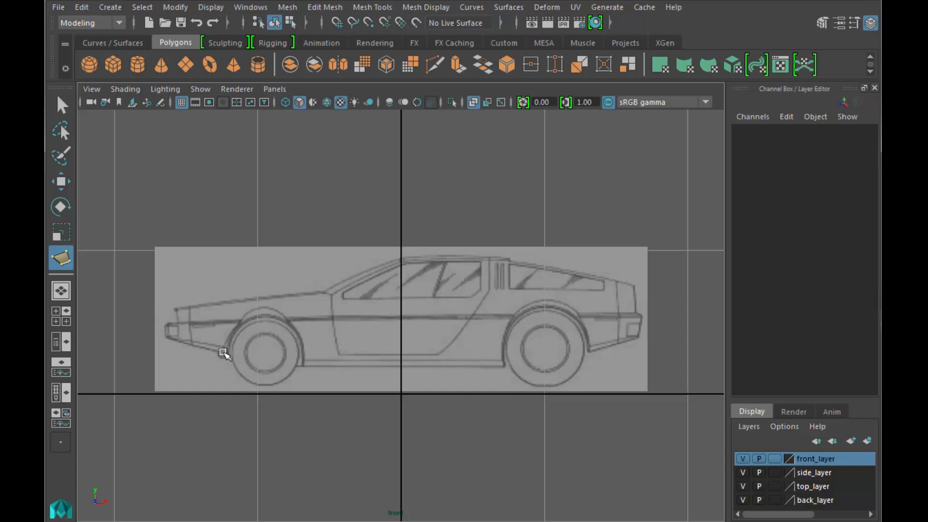
pyautogui.click(223, 352)
pyautogui.click(229, 337)
pyautogui.click(252, 320)
pyautogui.click(273, 318)
pyautogui.click(290, 327)
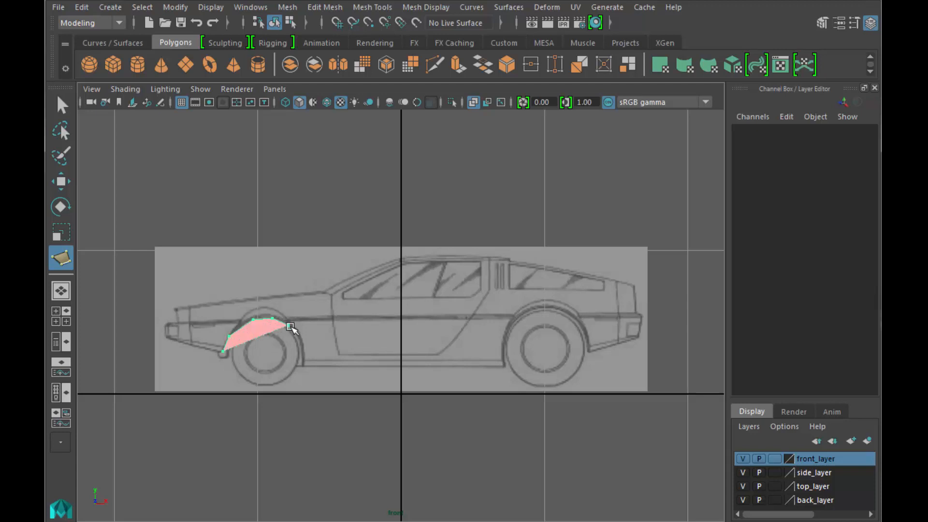
pyautogui.click(296, 336)
pyautogui.click(303, 346)
pyautogui.click(303, 359)
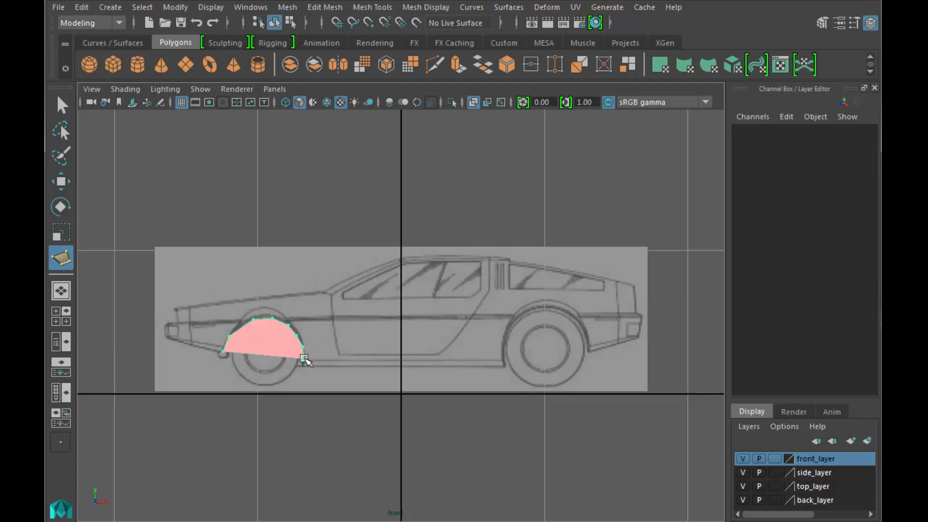
pyautogui.click(303, 366)
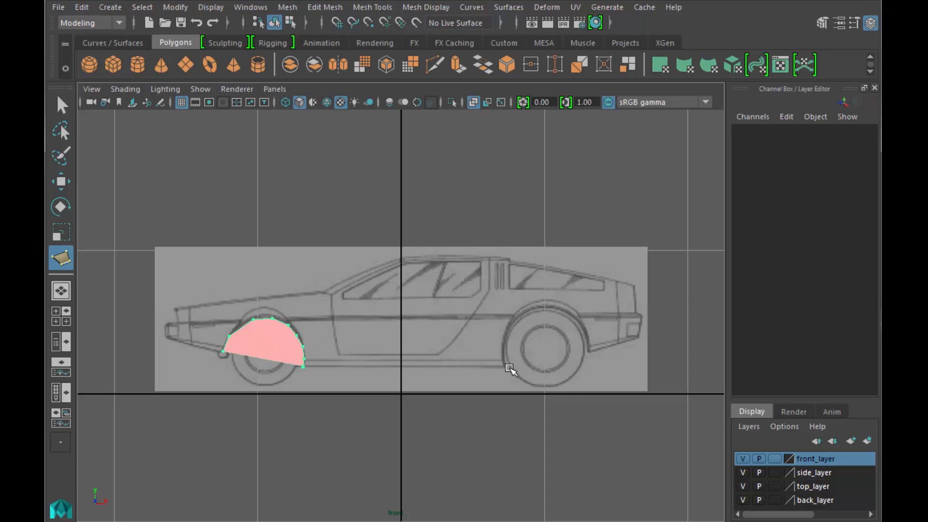
# Continue the polygon outline along the sill and around the rear wheel arch to the rear bumper's lower corner
pyautogui.click(509, 369)
pyautogui.click(499, 348)
pyautogui.click(505, 326)
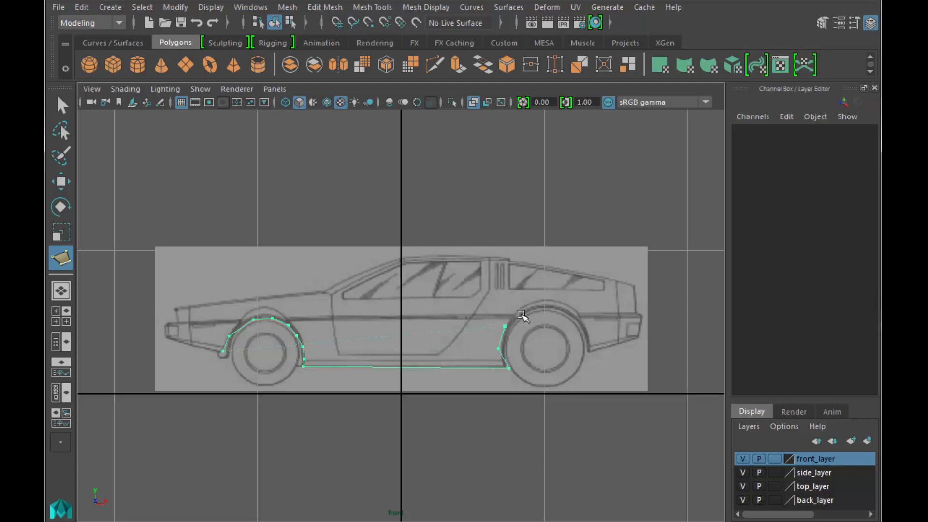
pyautogui.click(524, 312)
pyautogui.click(546, 306)
pyautogui.click(571, 313)
pyautogui.click(586, 326)
pyautogui.click(586, 336)
pyautogui.click(589, 352)
# Continue the polygon outline up the rear bumper and tail, then along the rear slope and roof to the windshield top
pyautogui.click(632, 338)
pyautogui.click(640, 317)
pyautogui.click(634, 313)
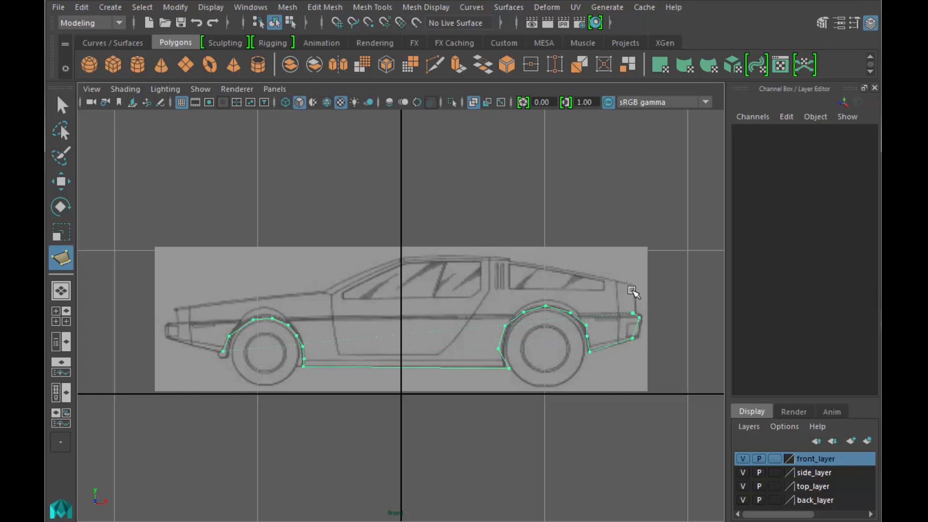
pyautogui.click(632, 289)
pyautogui.click(507, 261)
pyautogui.click(487, 262)
pyautogui.click(397, 260)
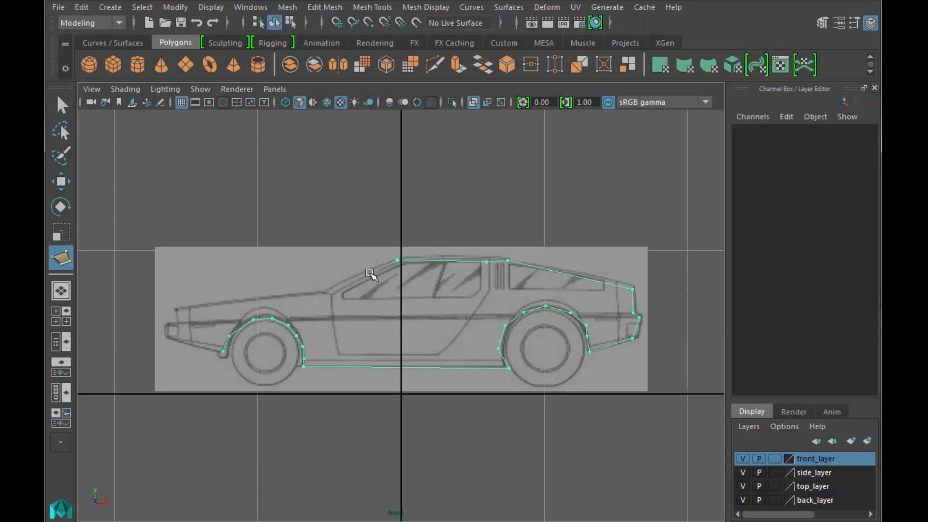
# Trace the windshield, hood and front bumper to complete the car's side-profile polygon
pyautogui.click(322, 293)
pyautogui.click(173, 310)
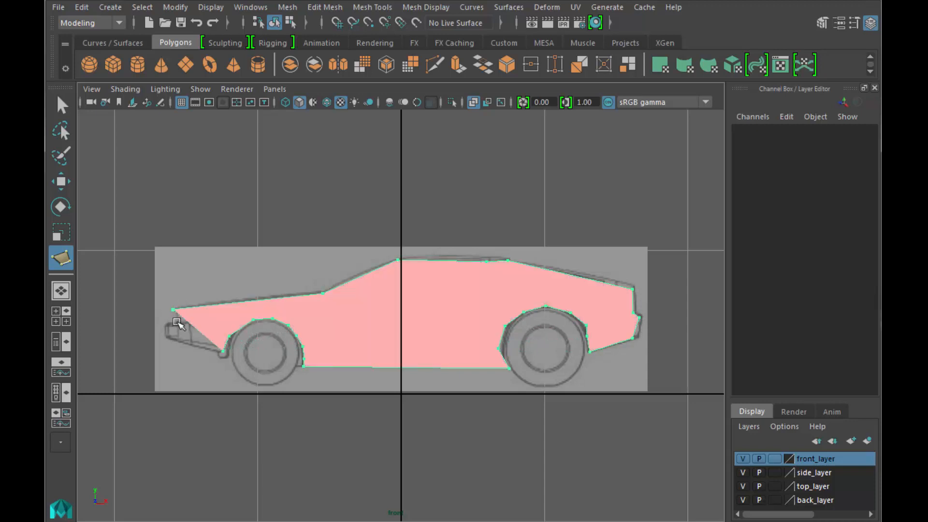
pyautogui.click(176, 322)
pyautogui.click(167, 325)
pyautogui.click(167, 337)
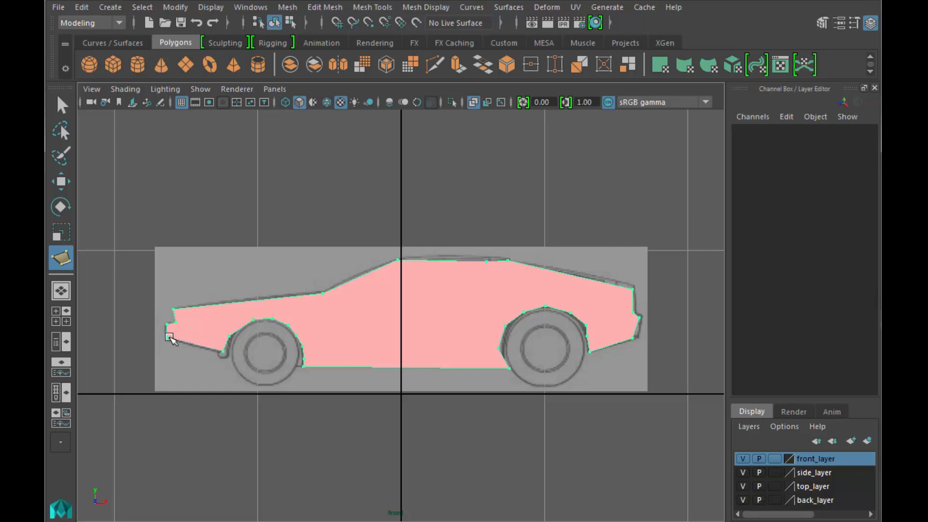
pyautogui.press('Return')
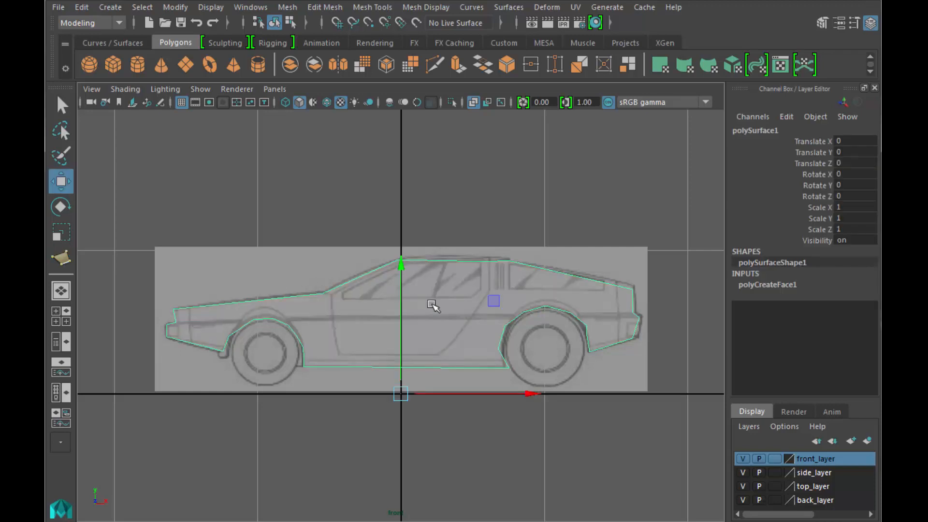
# Show the profile's vertices and Multi-Cut edges from the windshield's top and base to the front of the sill
pyautogui.moveTo(456, 263); pyautogui.dragTo(408, 266, button='right')
pyautogui.moveTo(114, 234); pyautogui.dragTo(681, 436)
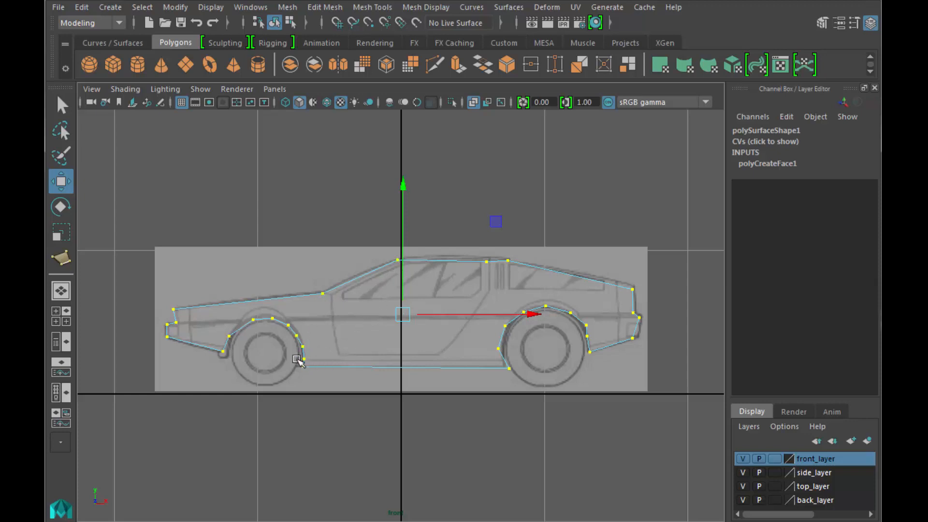
pyautogui.click(326, 7)
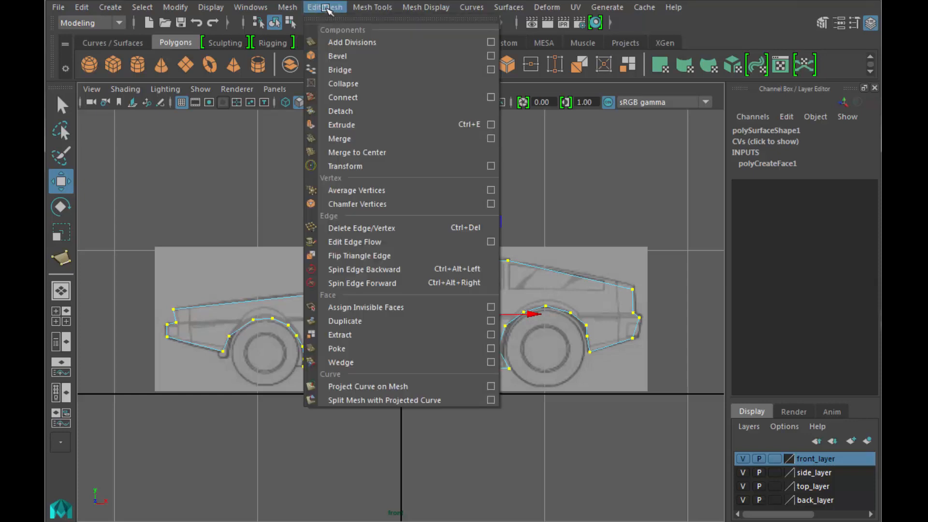
pyautogui.moveTo(376, 6)
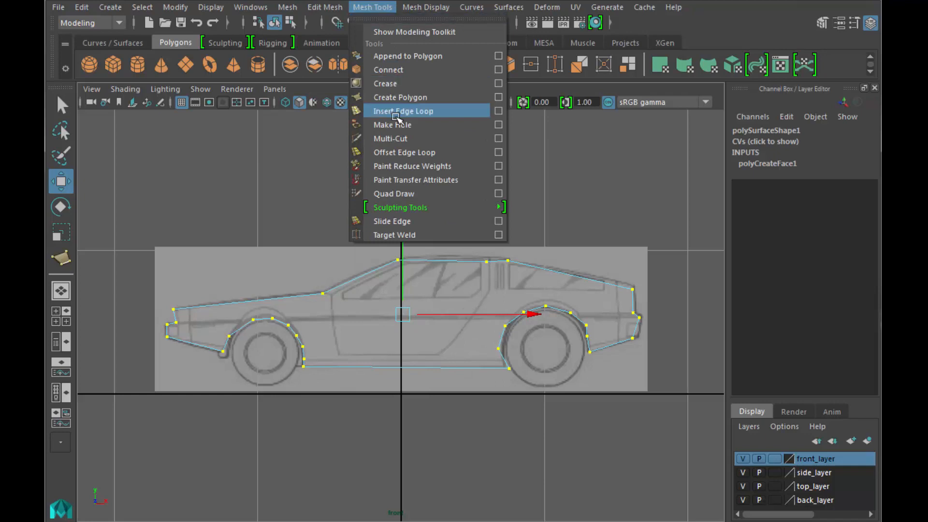
pyautogui.click(414, 139)
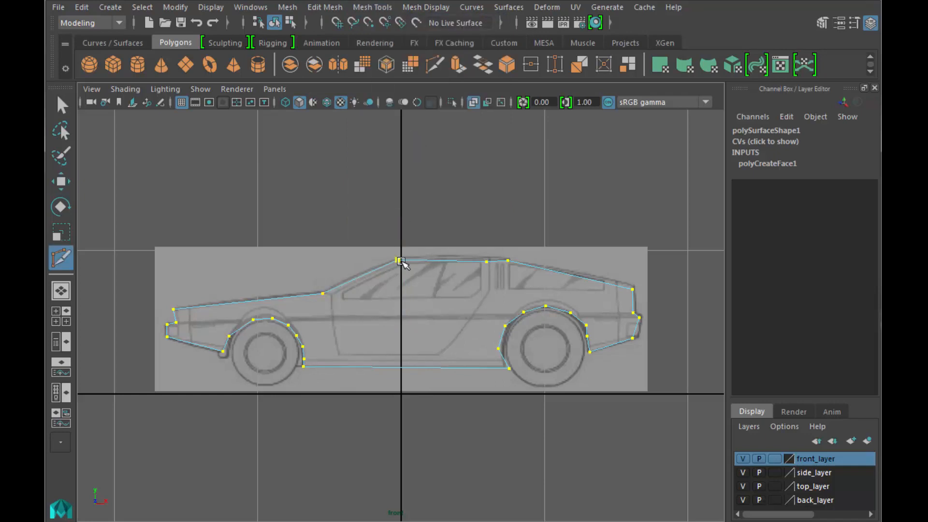
pyautogui.click(398, 260)
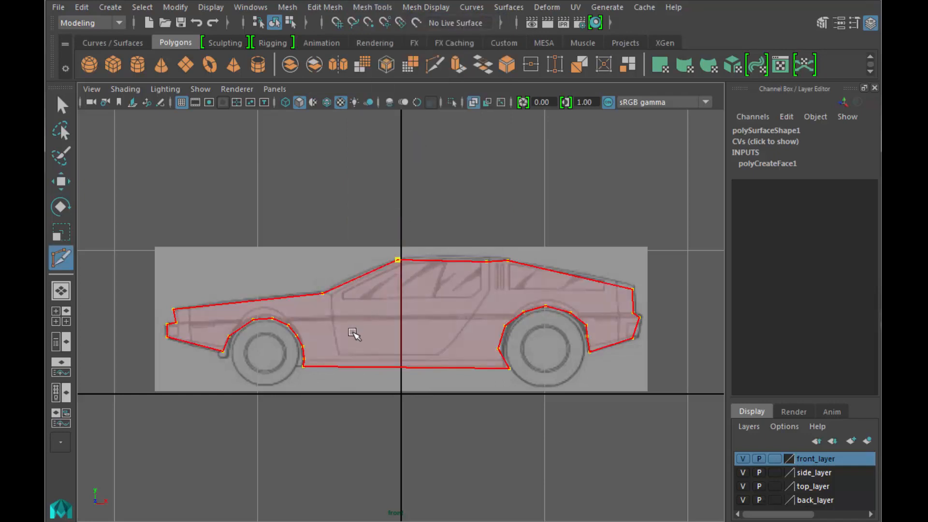
pyautogui.click(304, 366)
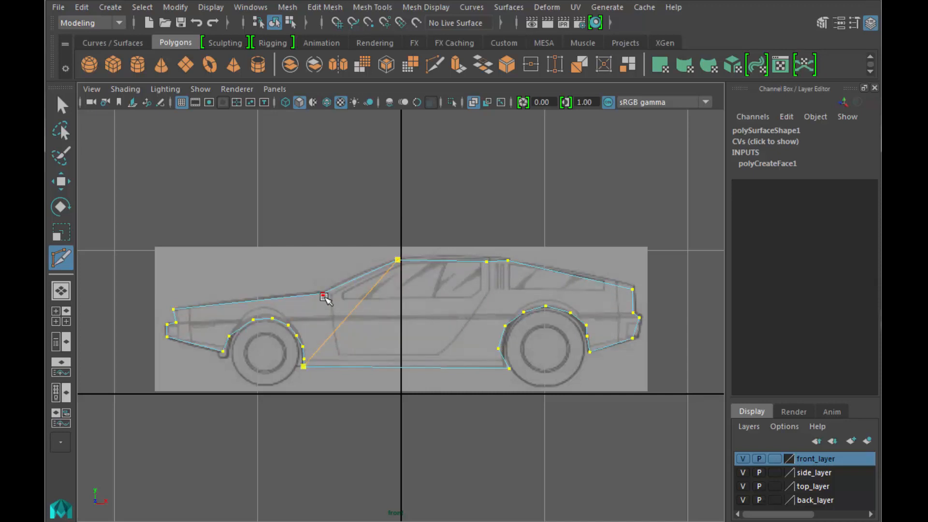
pyautogui.press('Return')
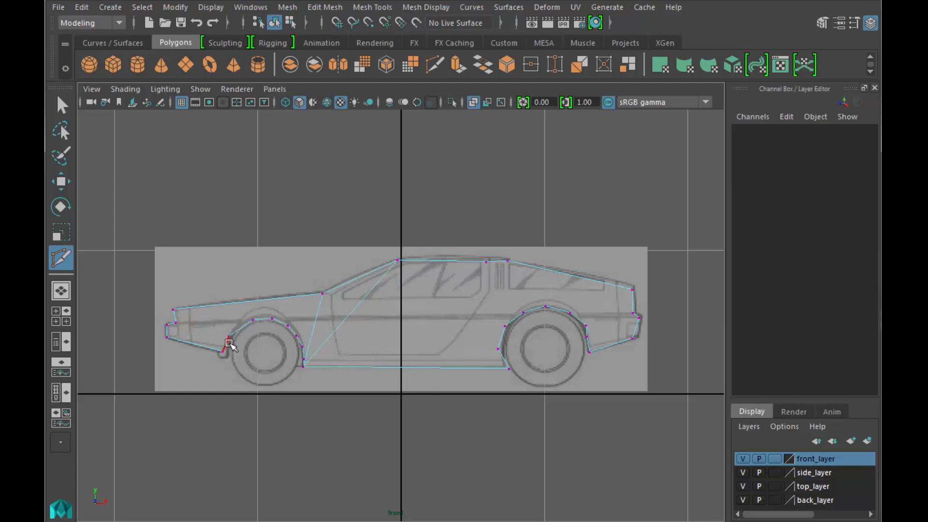
# Multi-Cut edges from the nose vertex to the two lowest front vertices of the front wheel arch, then leave the tool
pyautogui.click(174, 323)
pyautogui.press('Return')
pyautogui.click(221, 351)
pyautogui.click(61, 104)
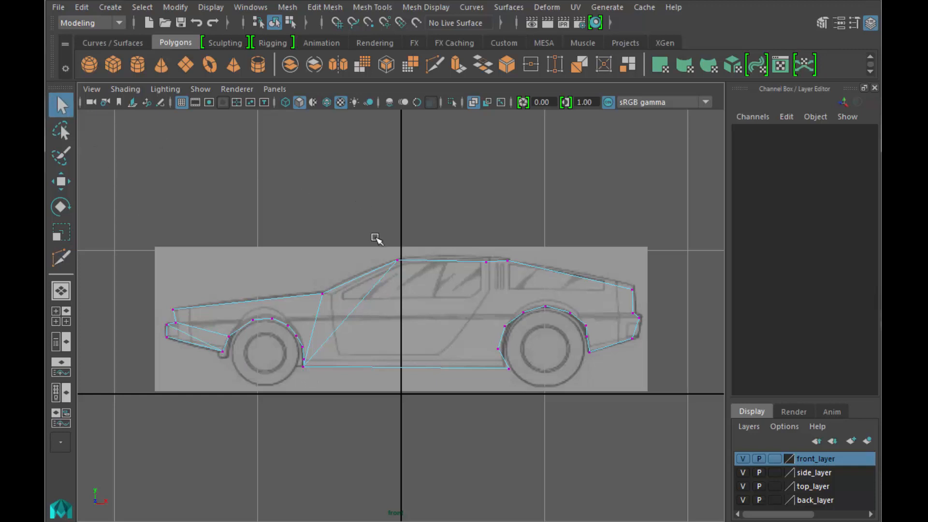
# Return to object mode and delete the whole side-profile polygon
pyautogui.moveTo(396, 267); pyautogui.dragTo(467, 241, button='right')
pyautogui.click(392, 264)
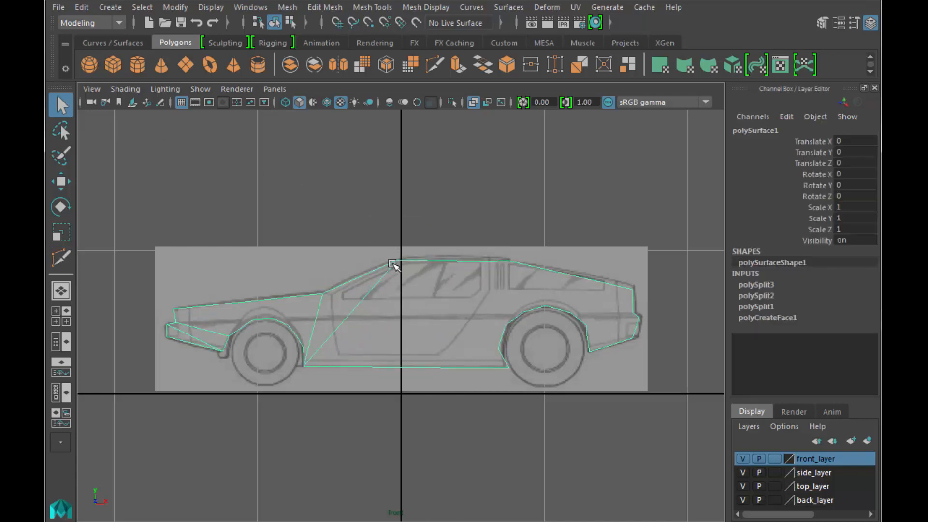
pyautogui.press('Delete')
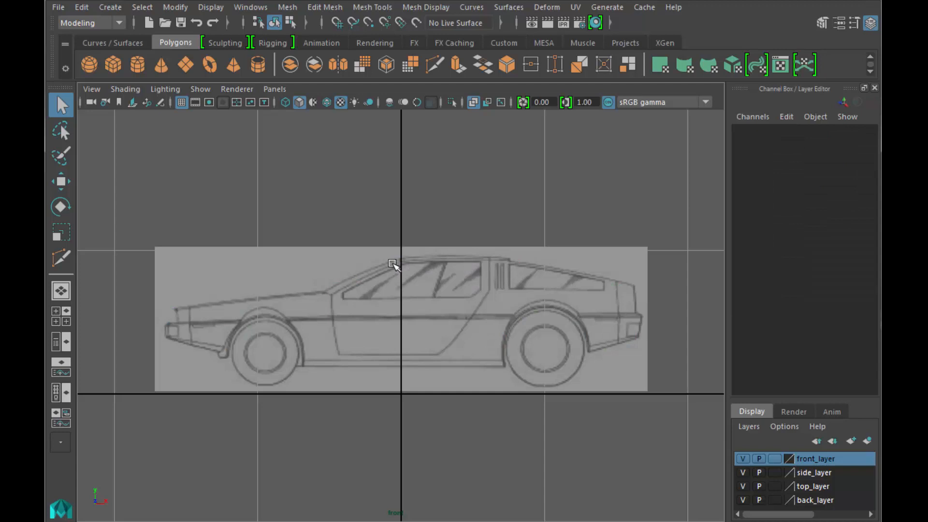
pyautogui.press('space')
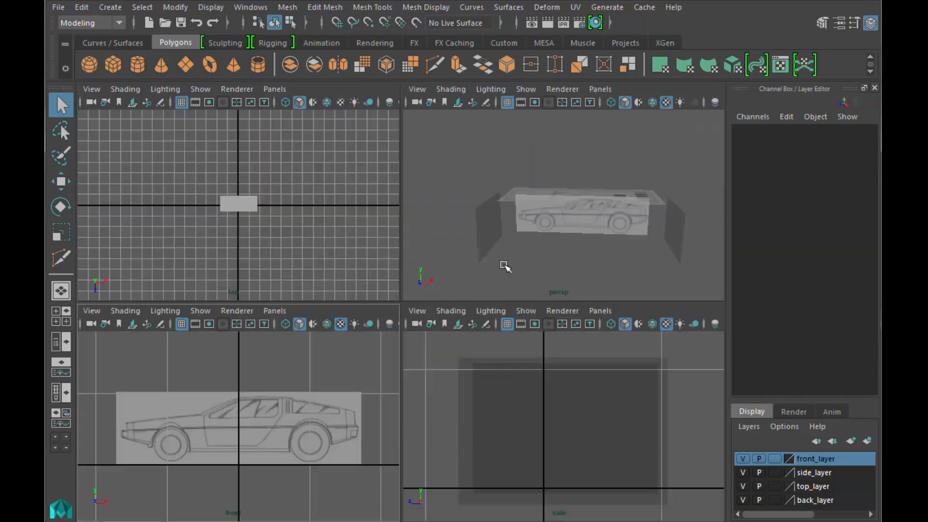
pyautogui.press('space')
pyautogui.keyDown('alt'); pyautogui.moveTo(562, 261); pyautogui.dragTo(525, 280); pyautogui.keyUp('alt')
pyautogui.scroll(-6, 523, 282)
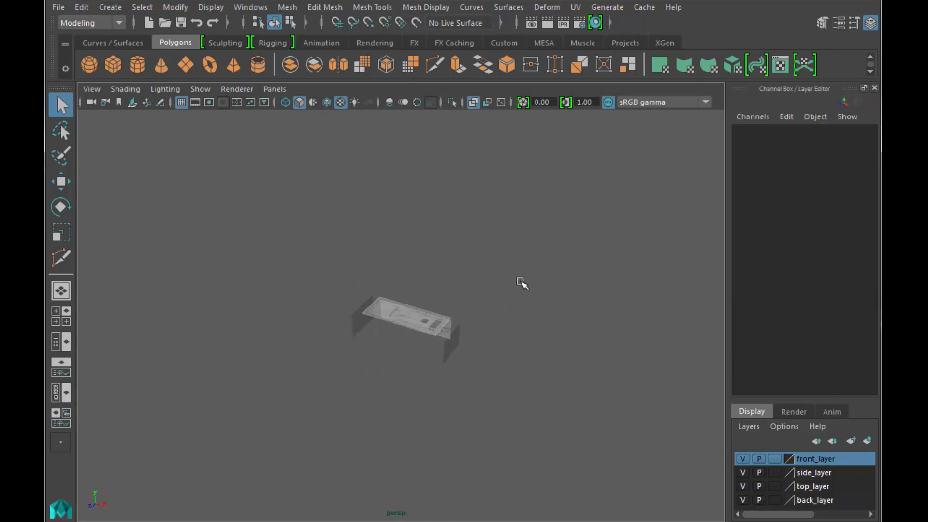
pyautogui.press('space')
pyautogui.press('space')
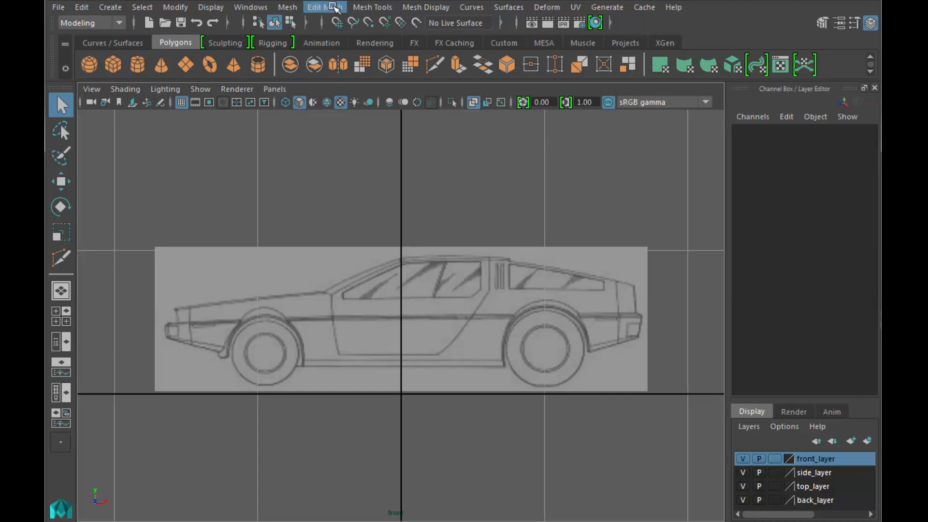
# Start a new polygon with Create Polygon, tracing the sill from the front wheel arch backwards and around the rear wheel arch
pyautogui.click(375, 7)
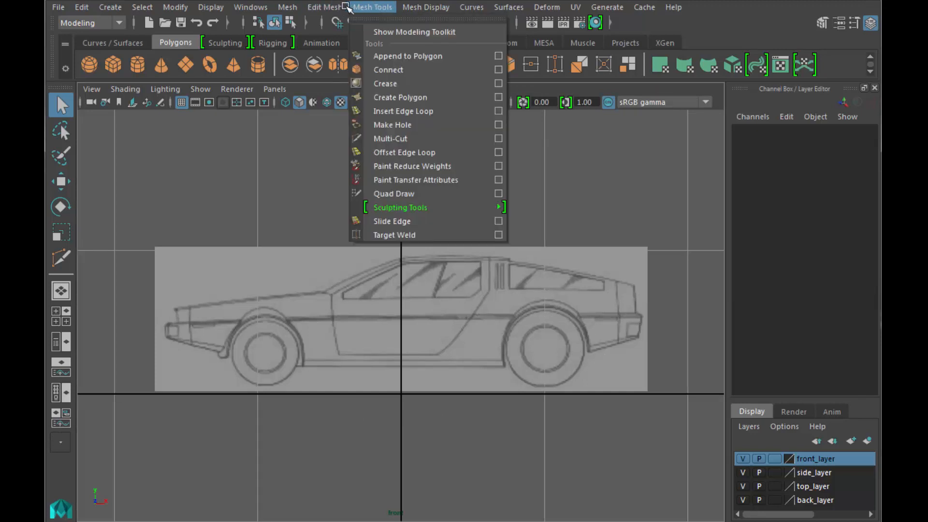
pyautogui.moveTo(343, 8)
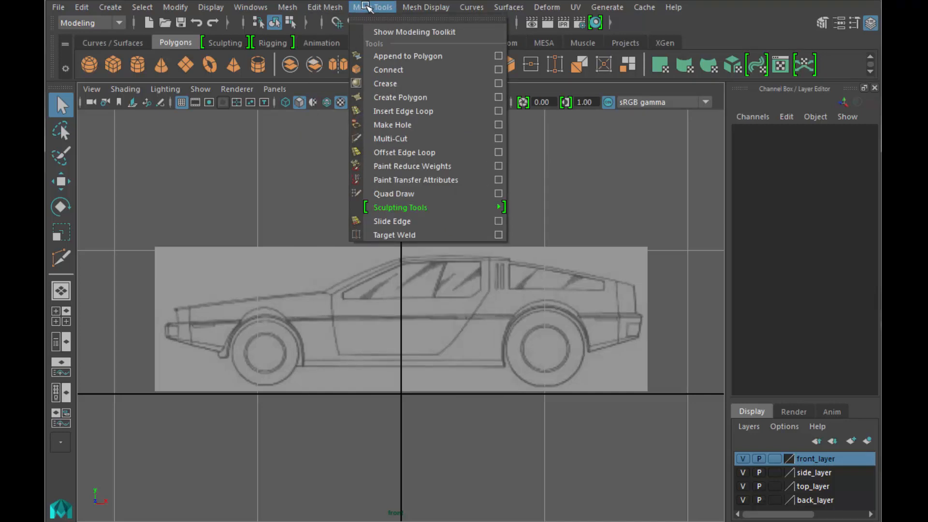
pyautogui.click(401, 96)
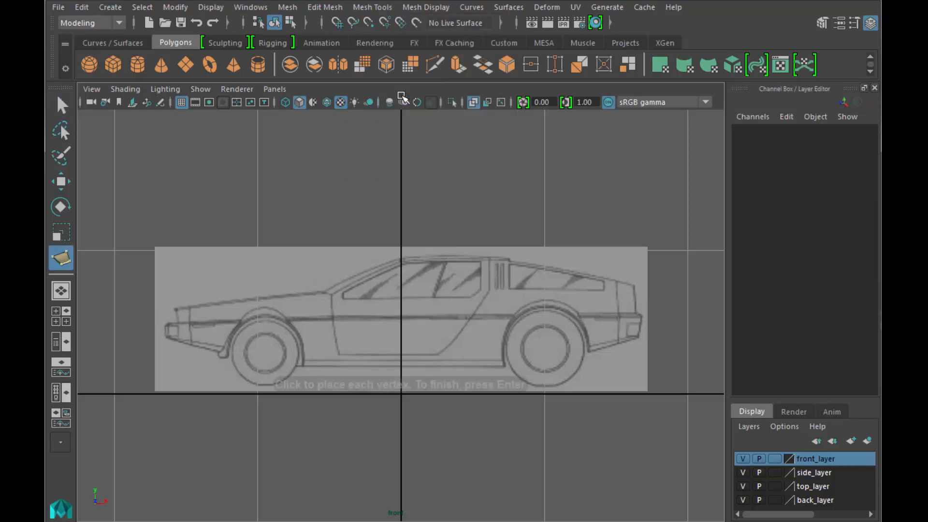
pyautogui.click(305, 368)
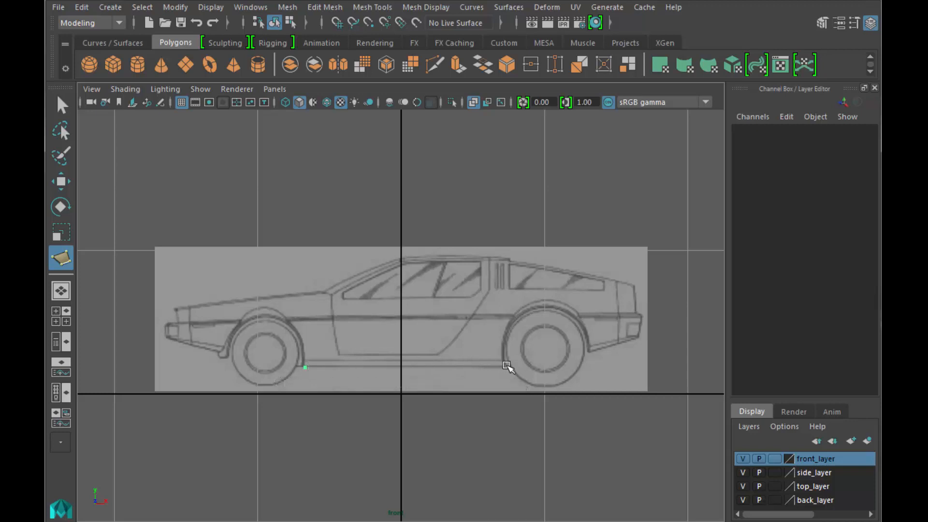
pyautogui.click(504, 368)
pyautogui.click(504, 334)
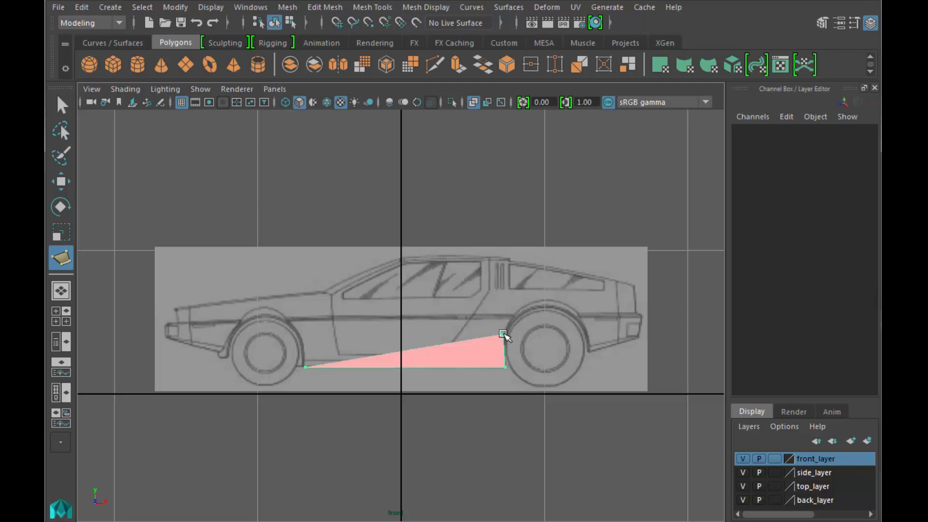
pyautogui.click(528, 310)
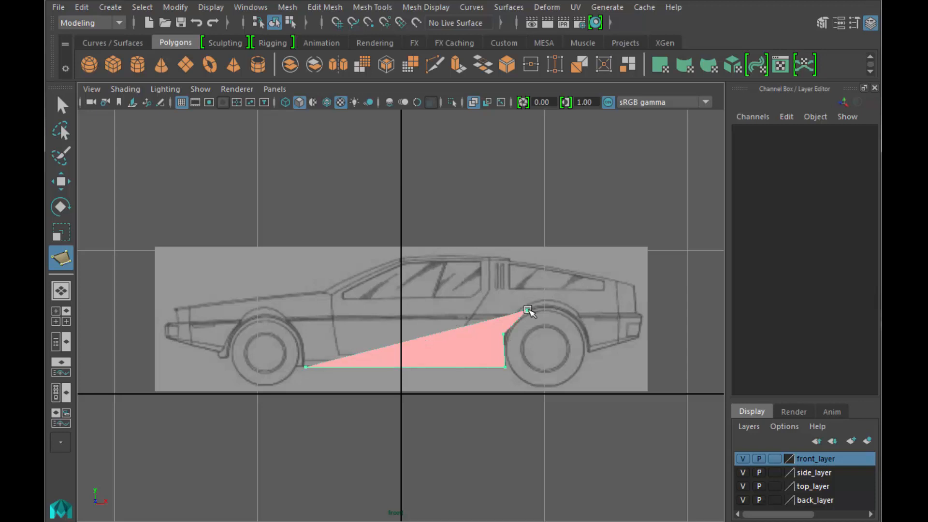
pyautogui.click(559, 308)
pyautogui.click(585, 323)
pyautogui.click(591, 355)
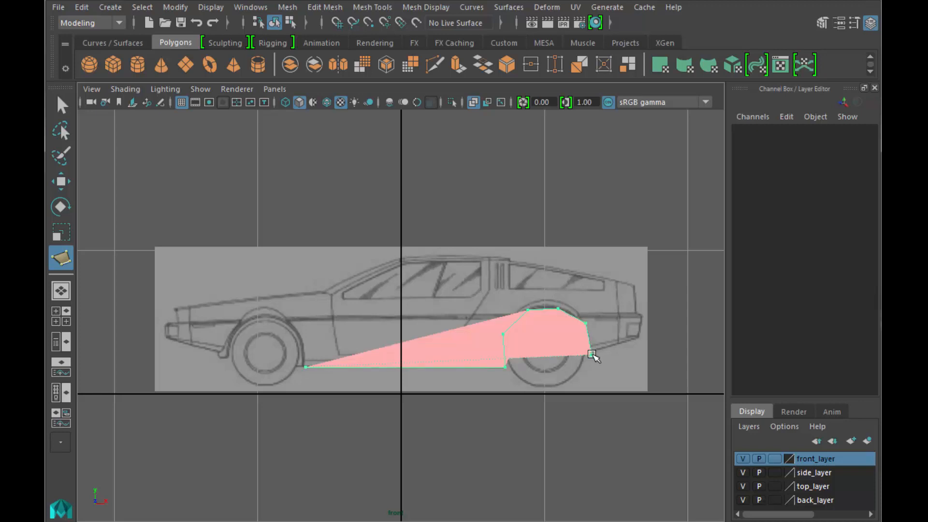
# Continue the polygon around the rear bumper and tail, over the roof, windshield and hood, down to the base of the nose
pyautogui.click(639, 339)
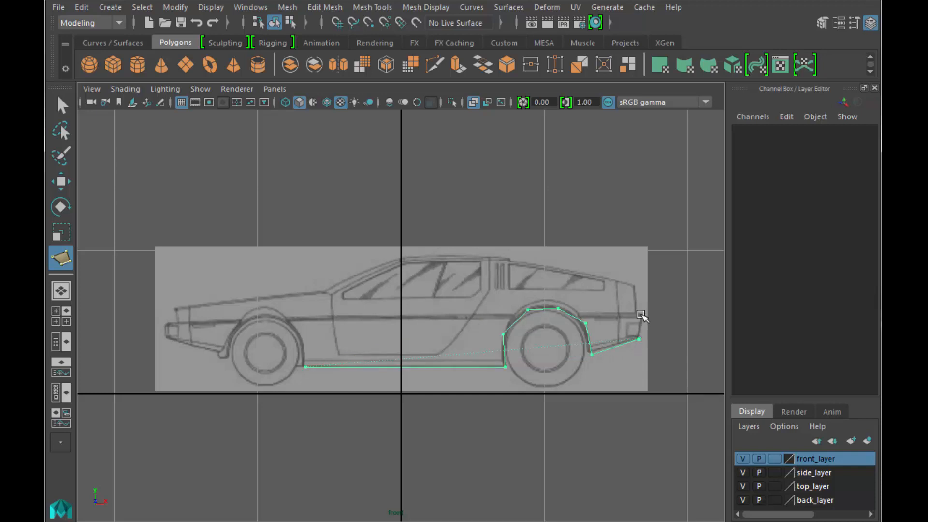
pyautogui.click(633, 285)
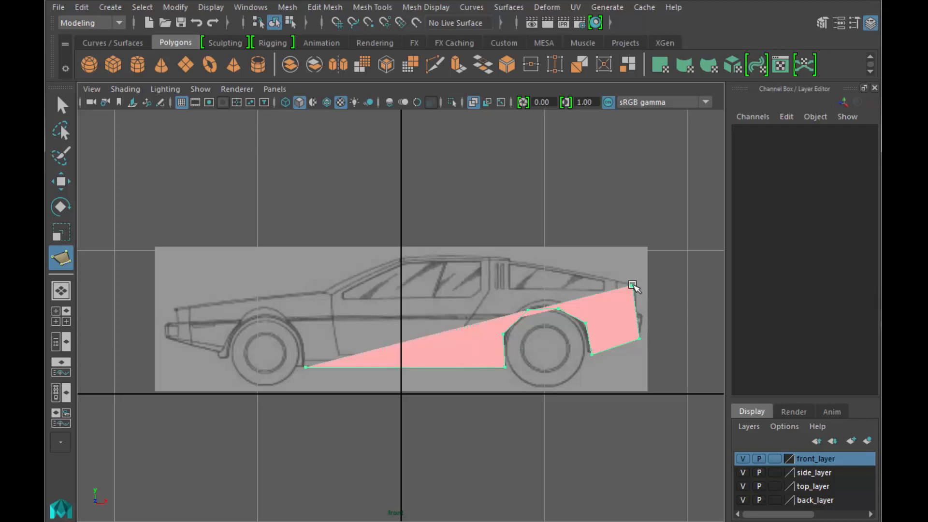
pyautogui.click(491, 259)
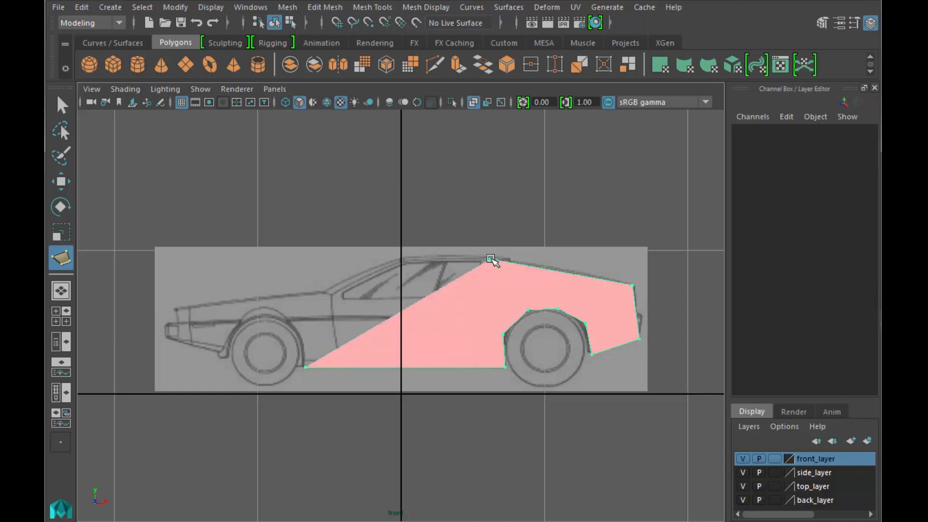
pyautogui.click(401, 260)
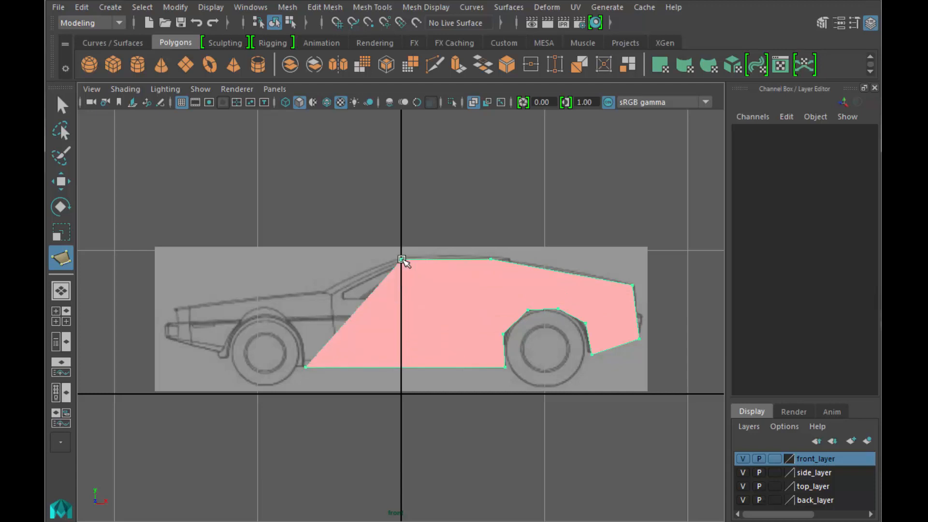
pyautogui.click(323, 293)
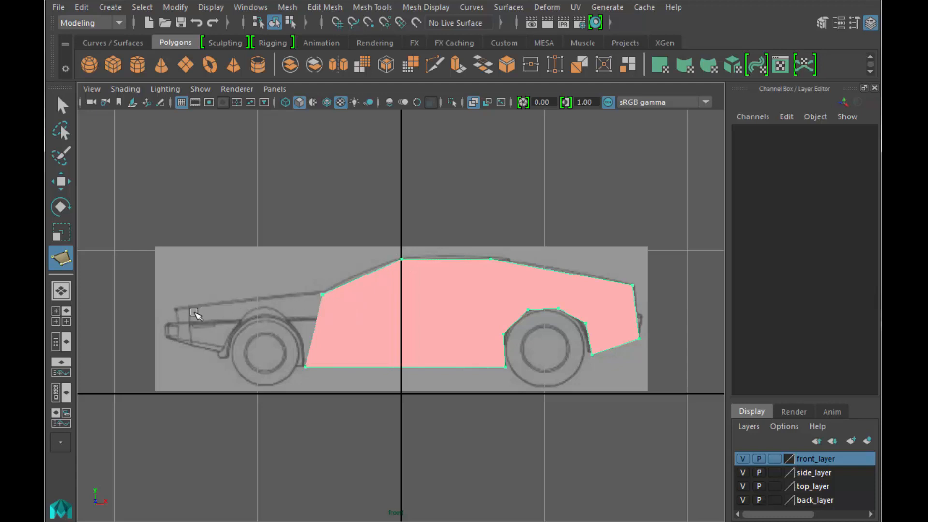
pyautogui.click(177, 310)
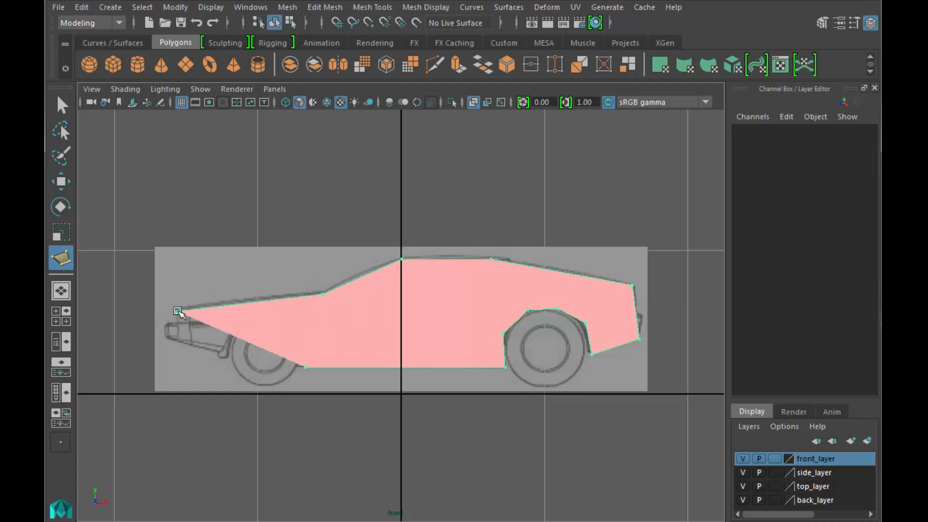
pyautogui.click(177, 341)
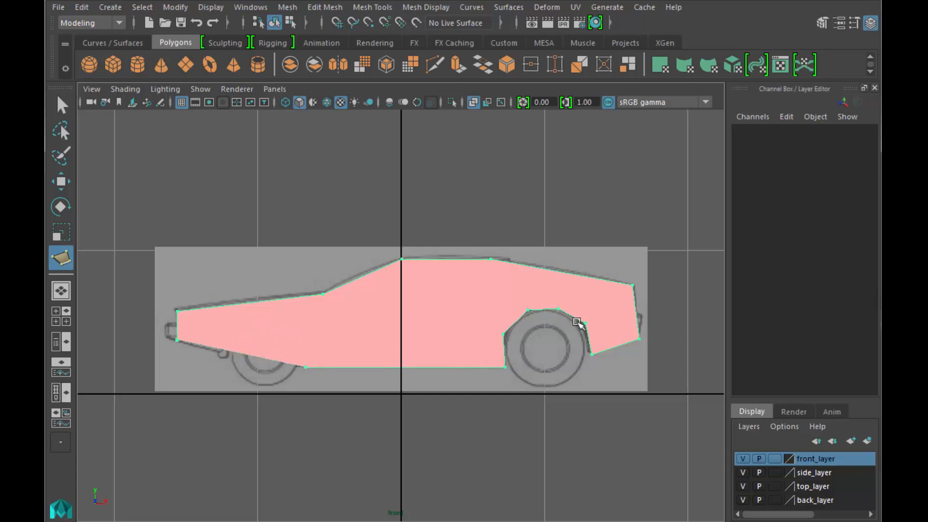
# Trace the front wheel arch with four vertices and finish the side-profile polygon
pyautogui.click(230, 353)
pyautogui.click(240, 331)
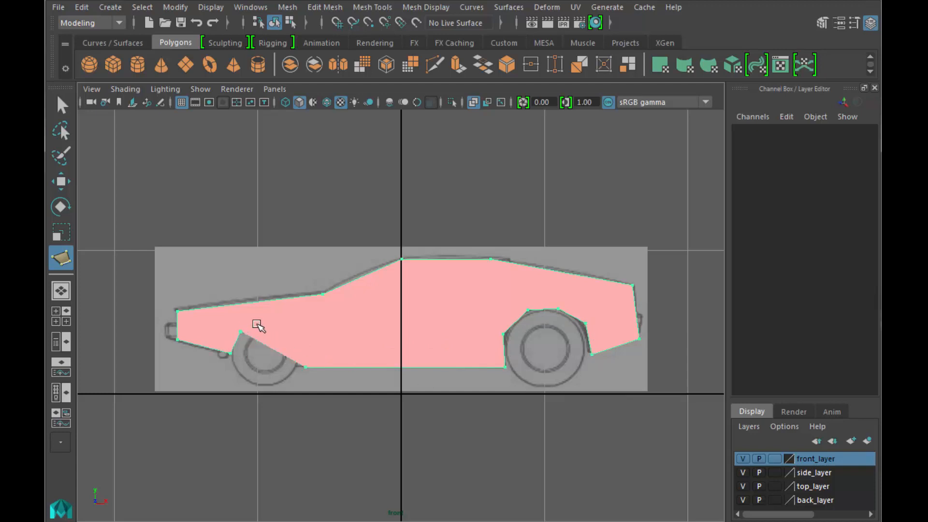
pyautogui.click(268, 321)
pyautogui.click(300, 333)
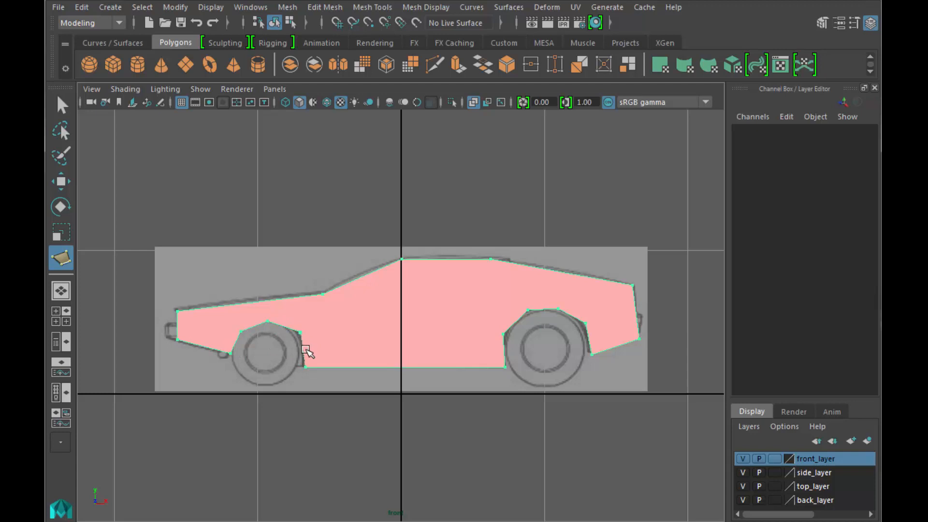
pyautogui.press('q')
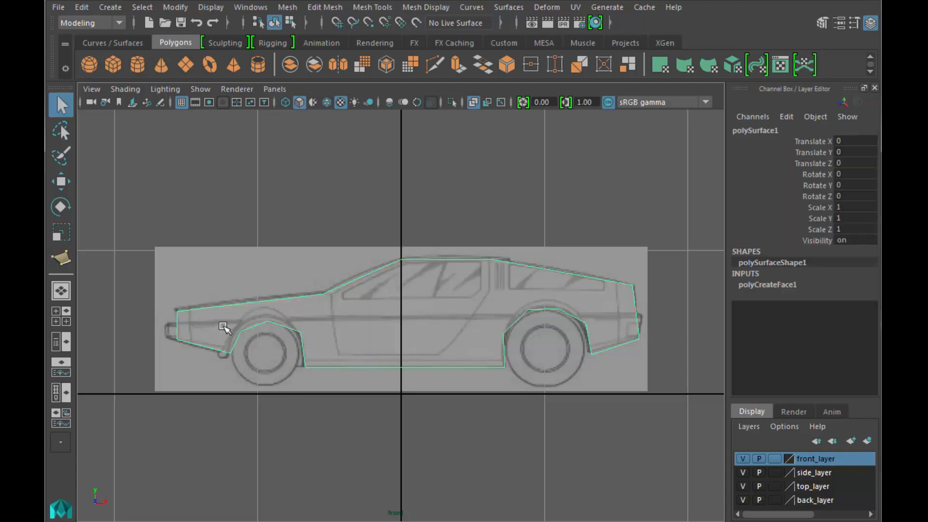
# Raise the front upper vertex and the top vertex of the front wheel arch slightly, then clear the selection
pyautogui.moveTo(241, 331); pyautogui.dragTo(176, 263, button='right')
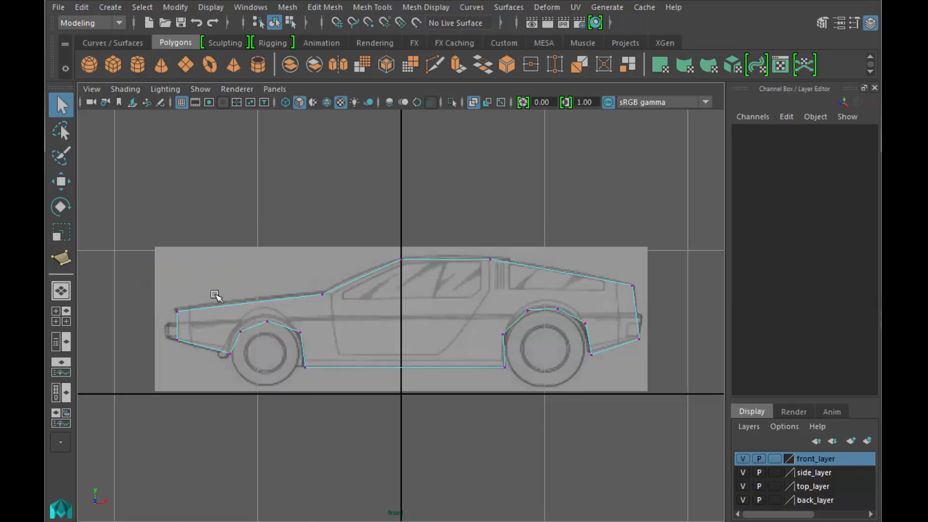
pyautogui.moveTo(227, 315); pyautogui.dragTo(252, 337)
pyautogui.press('e')
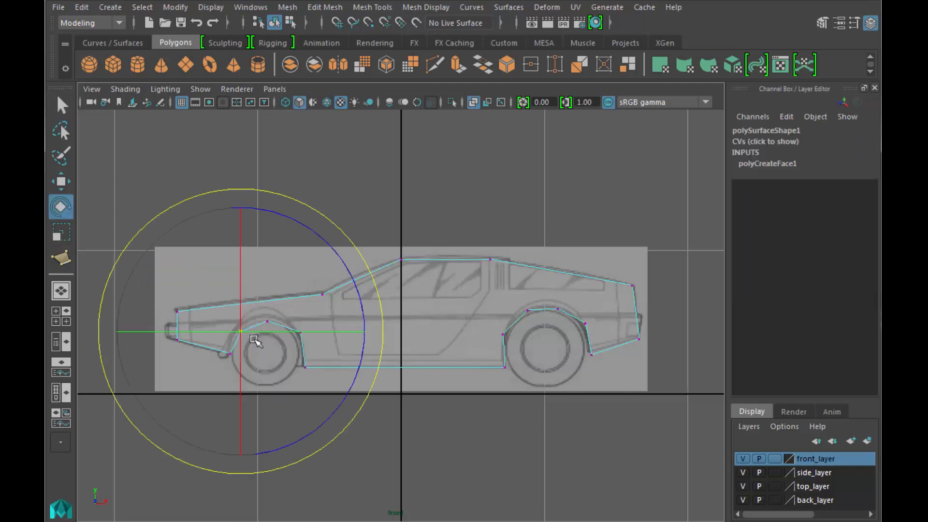
pyautogui.press('w')
pyautogui.moveTo(240, 203); pyautogui.dragTo(241, 198)
pyautogui.click(301, 305)
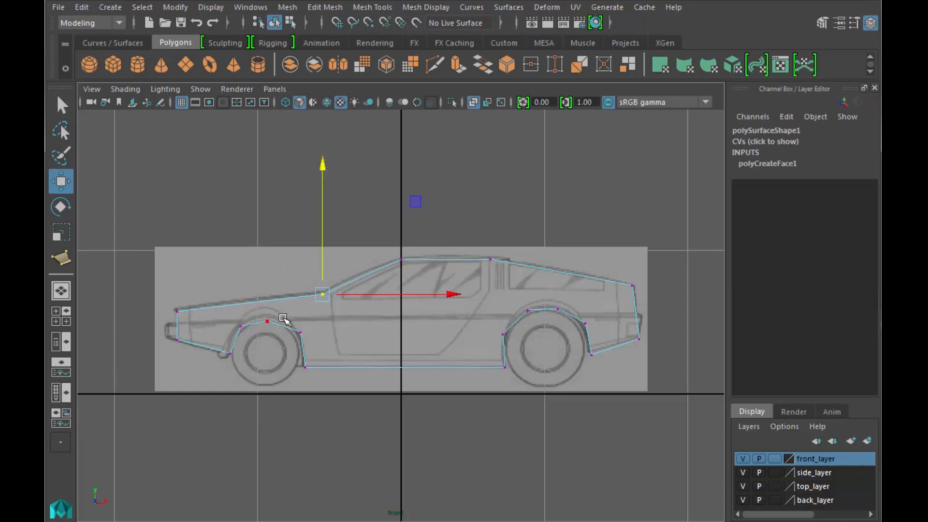
pyautogui.click(280, 316)
pyautogui.moveTo(267, 194); pyautogui.dragTo(267, 188)
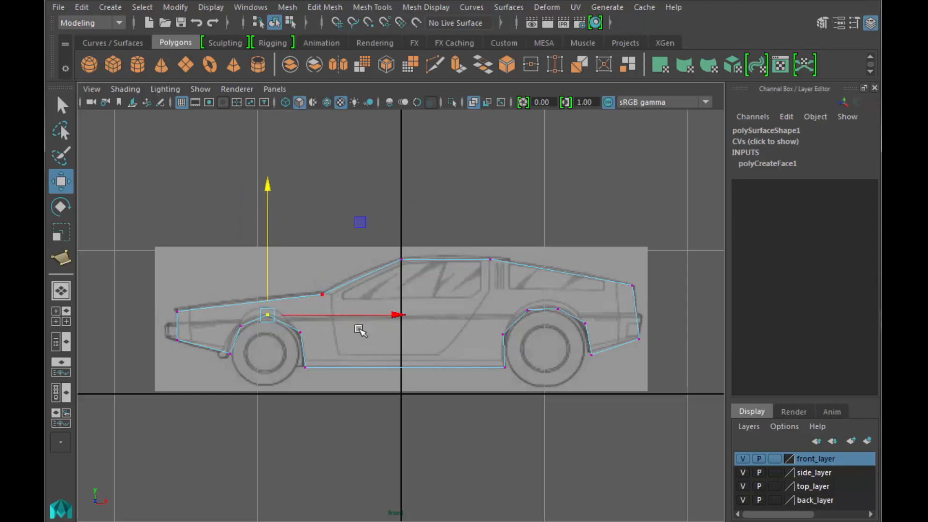
pyautogui.click(446, 414)
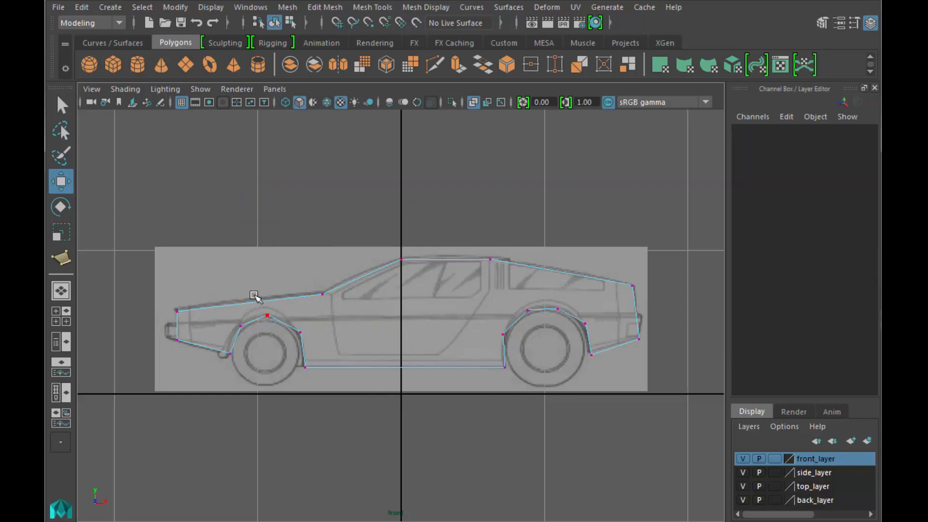
# Return to object mode, select the side profile and inspect it in the perspective view before going back to the front view
pyautogui.moveTo(358, 263); pyautogui.dragTo(426, 243, button='right')
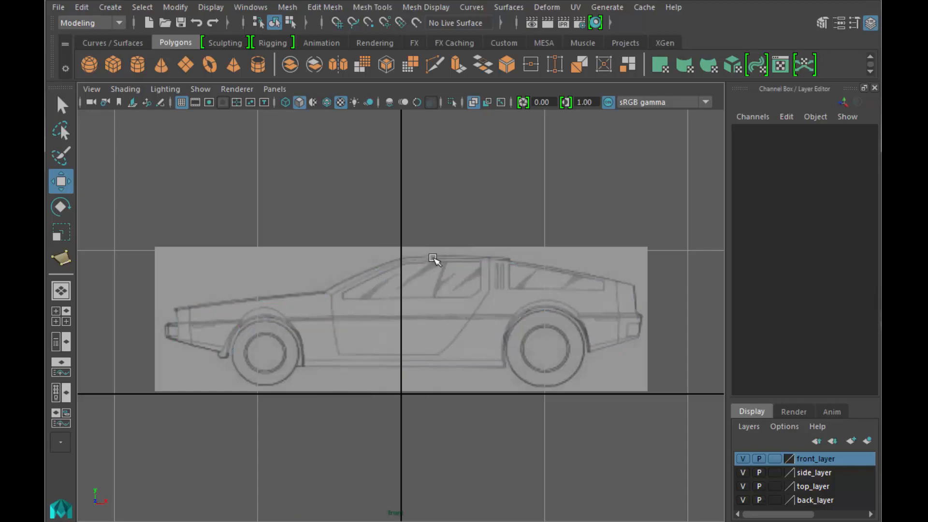
pyautogui.moveTo(434, 256); pyautogui.dragTo(527, 275)
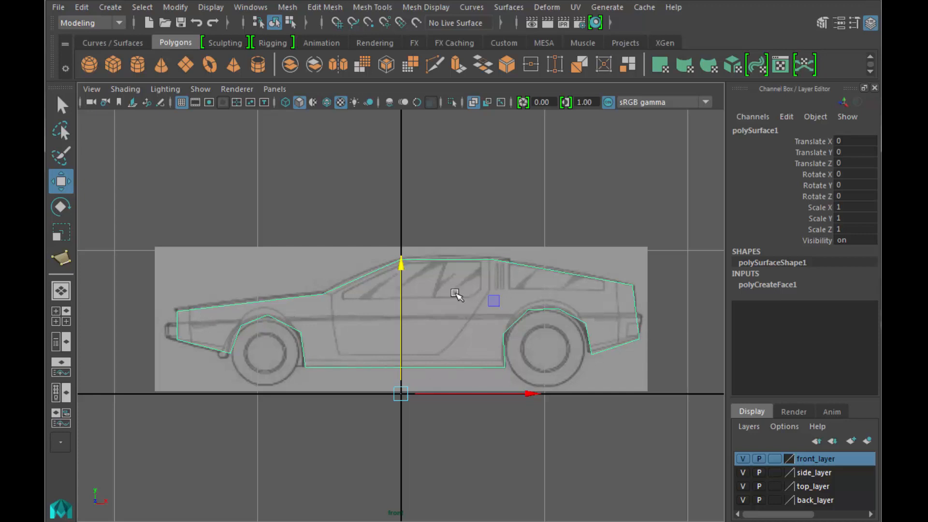
pyautogui.press('space')
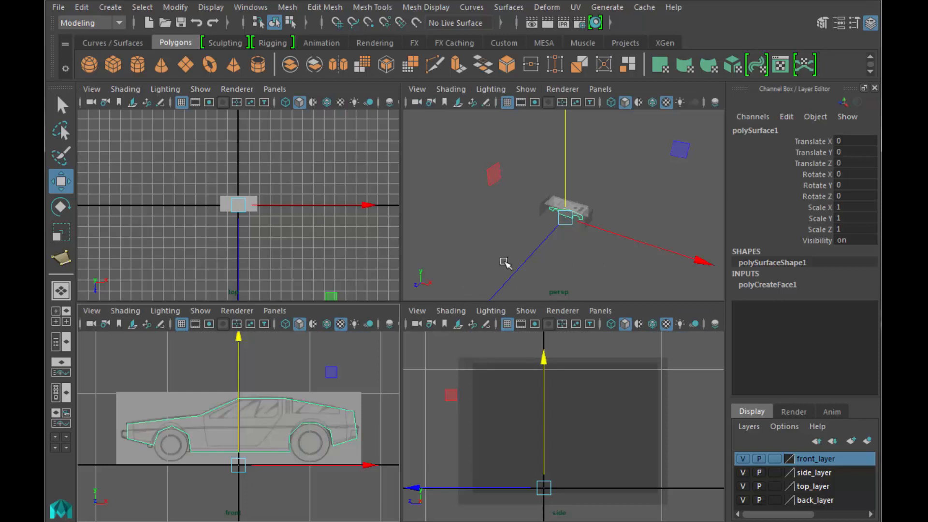
pyautogui.press('space')
pyautogui.keyDown('alt'); pyautogui.moveTo(375, 390); pyautogui.dragTo(455, 398); pyautogui.keyUp('alt')
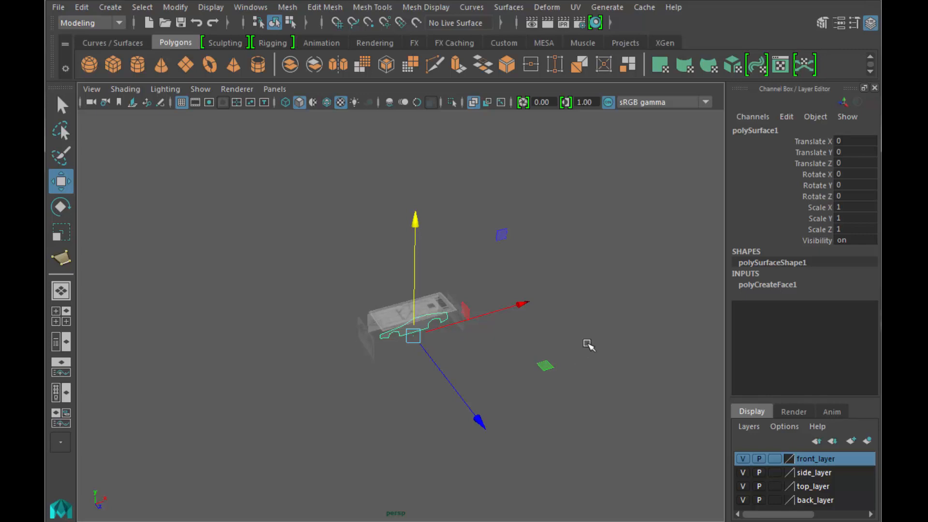
pyautogui.press('space')
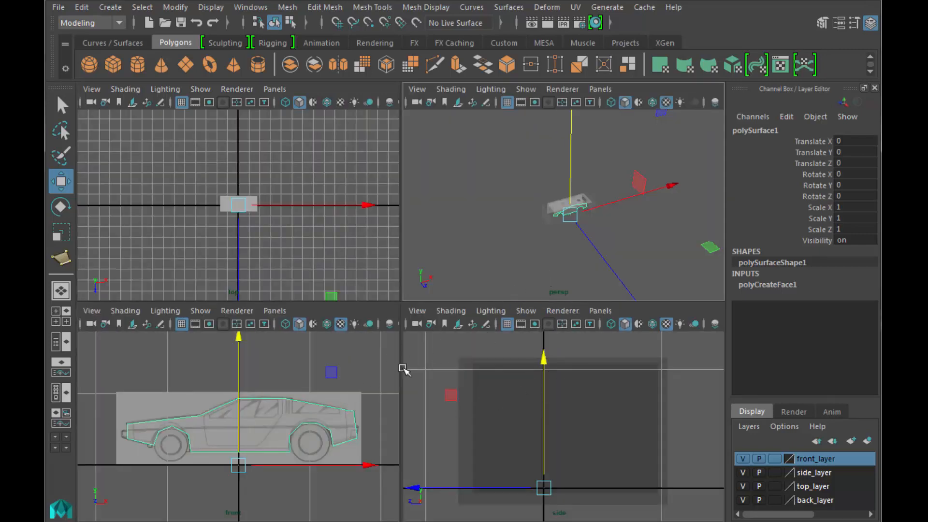
pyautogui.press('space')
# Show the profile's vertices and select all of them, leaving the Move tool for the Select tool
pyautogui.moveTo(430, 260); pyautogui.dragTo(394, 263, button='right')
pyautogui.moveTo(143, 235); pyautogui.dragTo(692, 446)
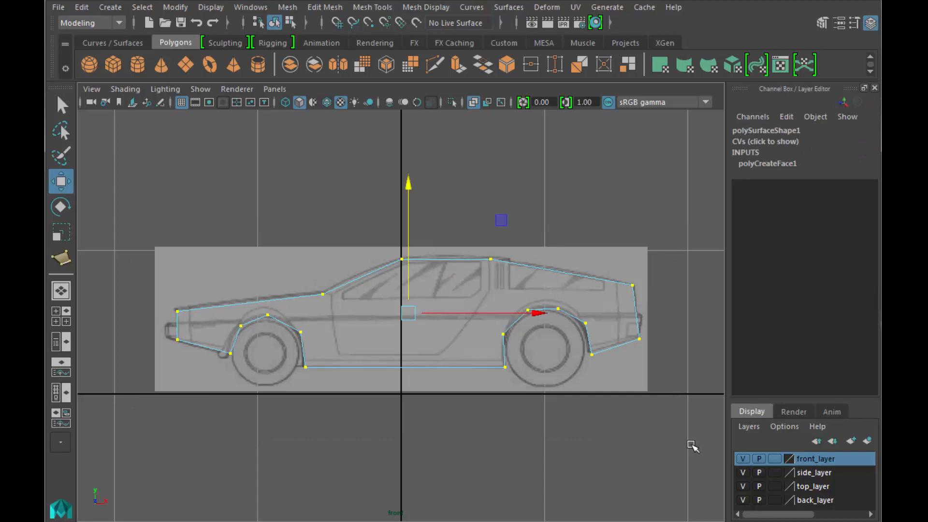
pyautogui.click(60, 104)
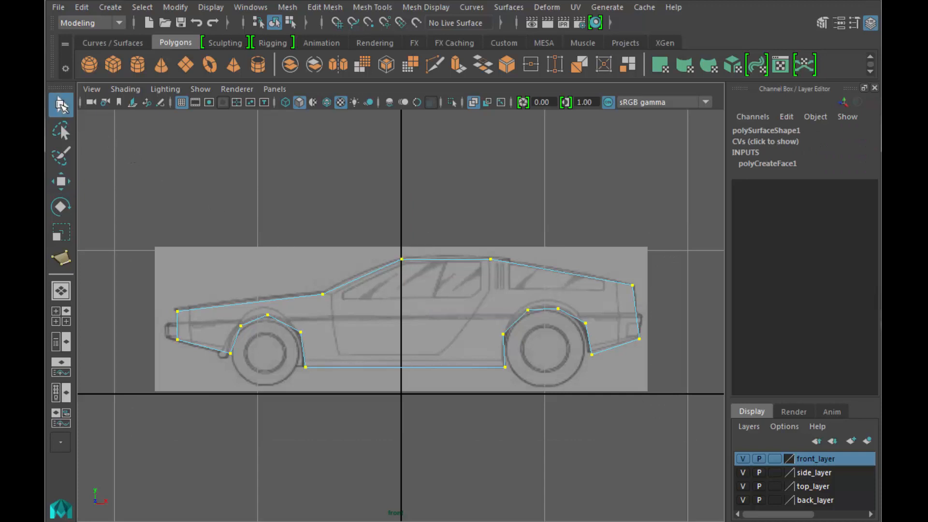
pyautogui.click(320, 8)
pyautogui.moveTo(372, 7)
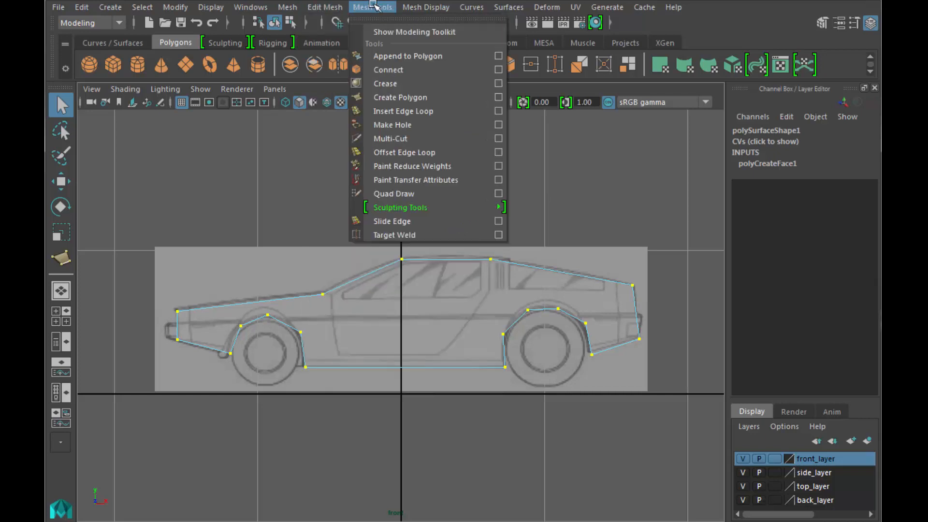
pyautogui.click(443, 138)
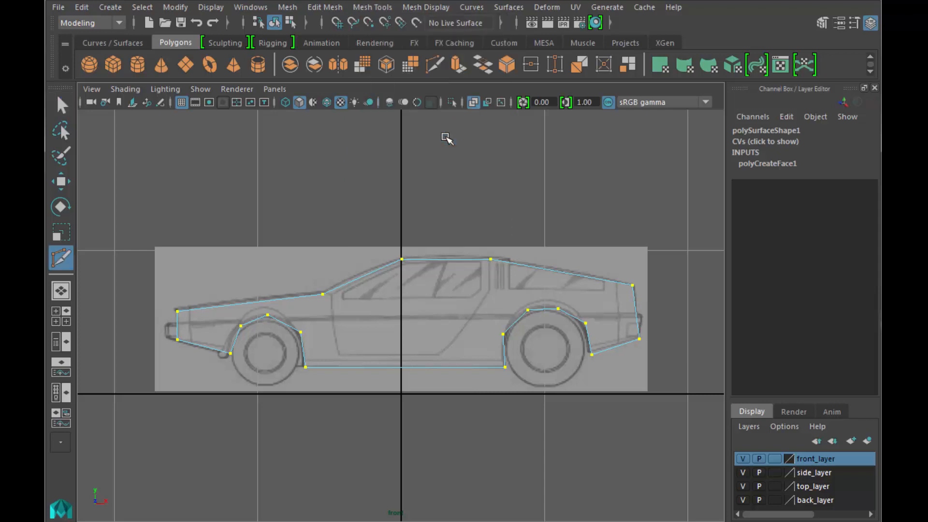
pyautogui.click(322, 294)
pyautogui.click(62, 105)
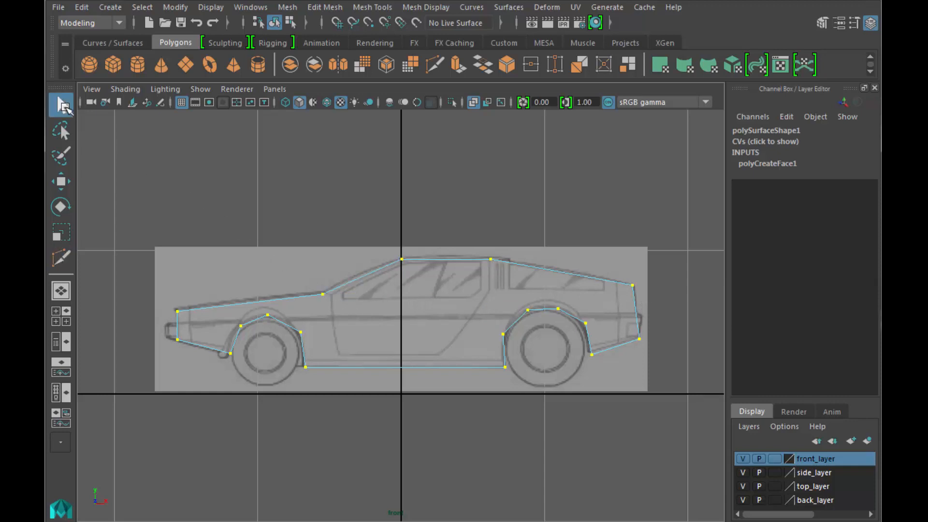
# Clear the vertex selection and examine the side profile against the blueprint planes in the perspective view
pyautogui.click(341, 203)
pyautogui.press('space')
pyautogui.press('space')
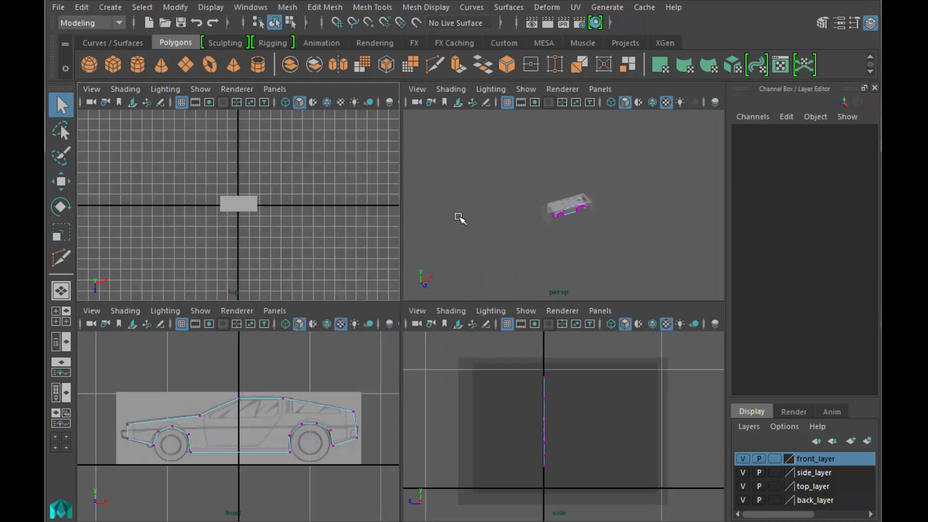
pyautogui.press('space')
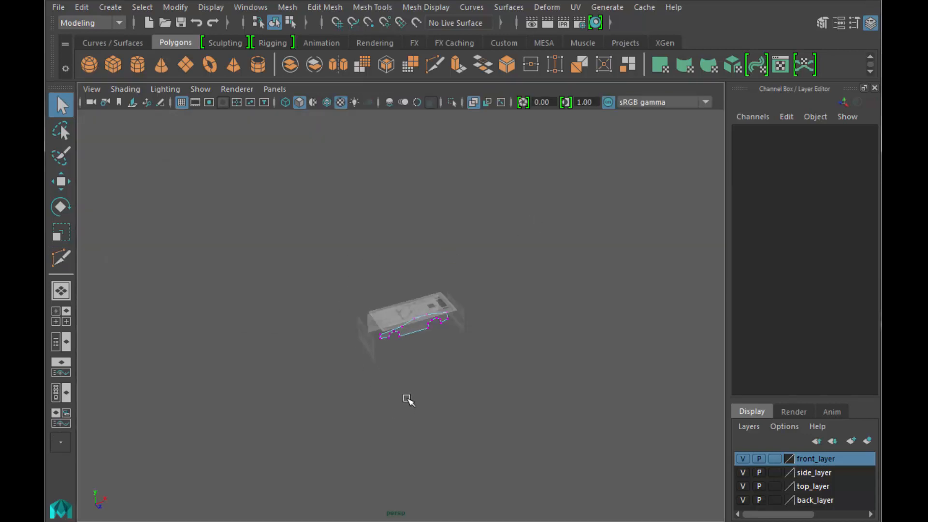
pyautogui.press('space')
pyautogui.press('space')
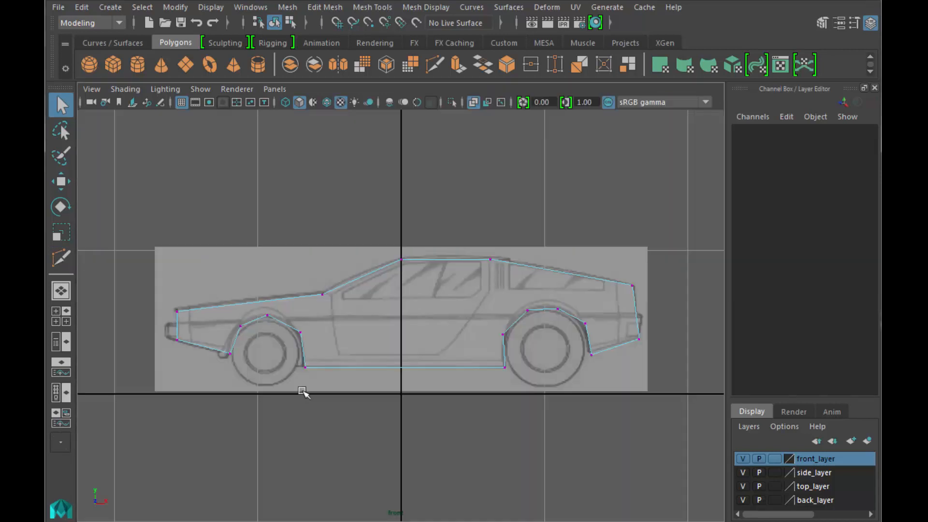
pyautogui.press('space')
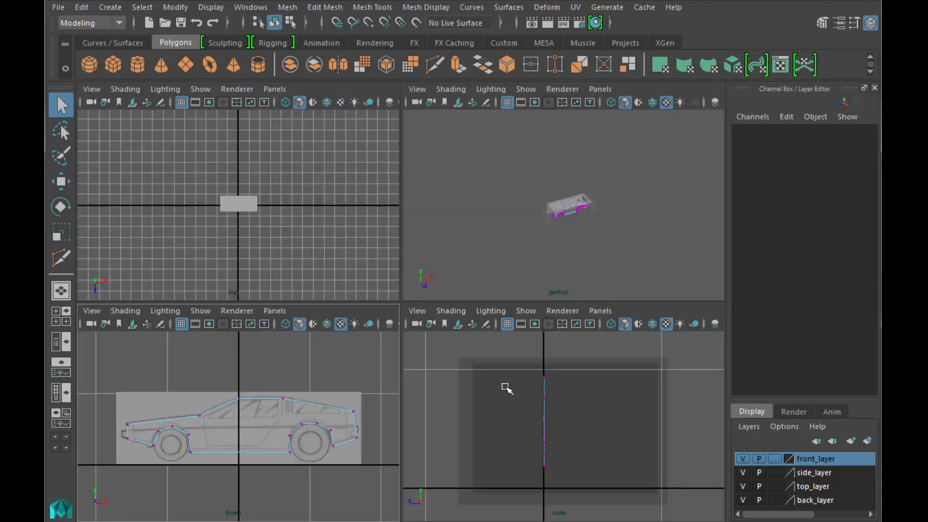
pyautogui.press('space')
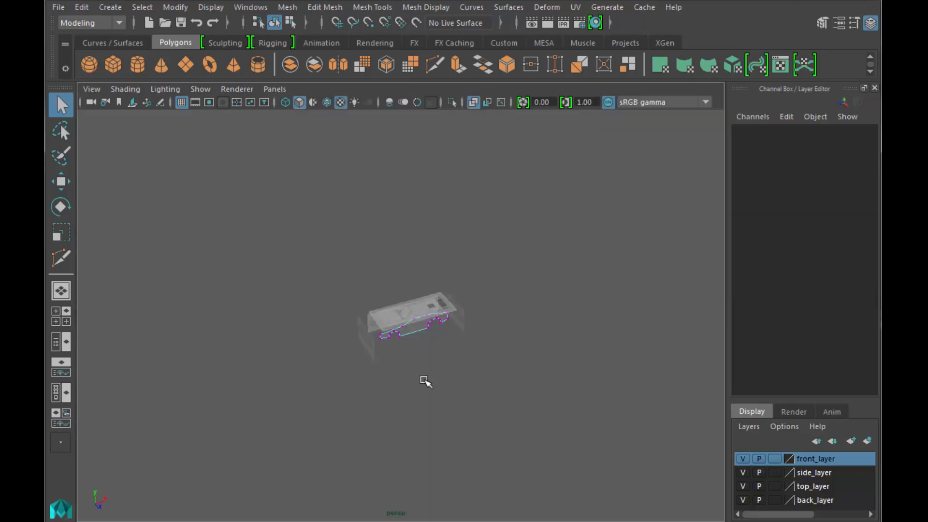
pyautogui.press('f')
pyautogui.keyDown('alt'); pyautogui.moveTo(397, 385); pyautogui.dragTo(429, 353); pyautogui.keyUp('alt')
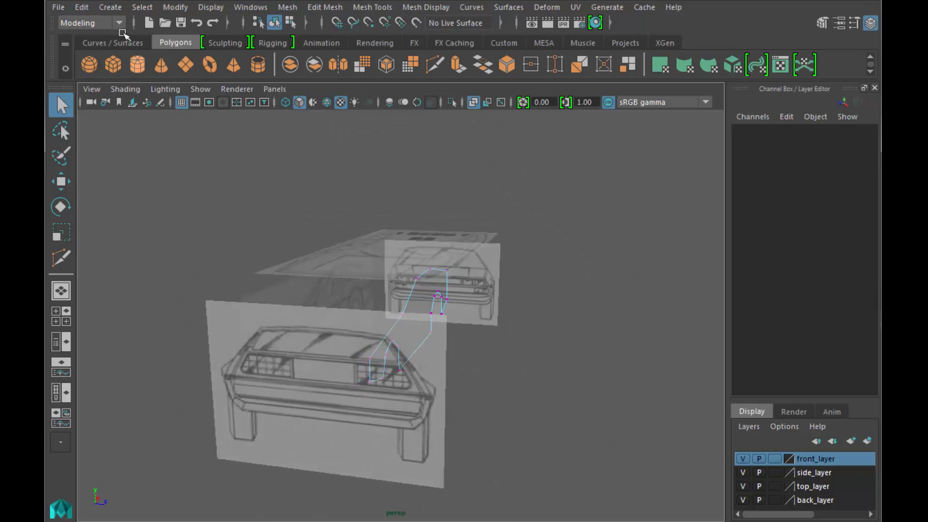
# Create a polygon cube and move it beside the blueprint planes to about 1.539 in Z
pyautogui.click(142, 6)
pyautogui.moveTo(148, 54)
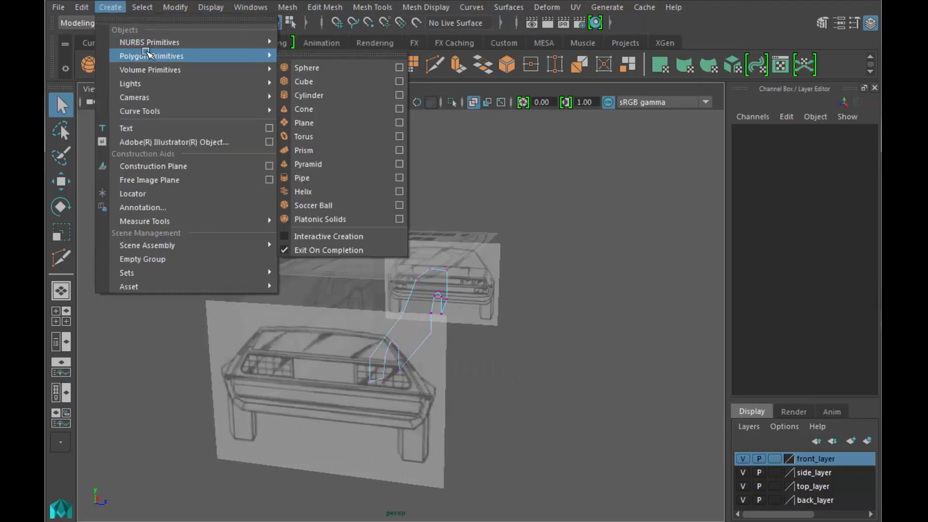
pyautogui.click(337, 82)
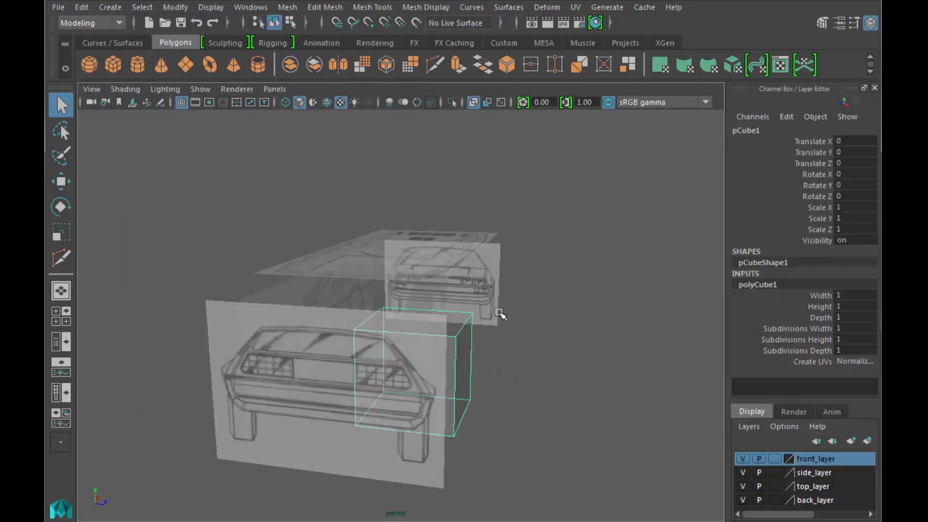
pyautogui.press('w')
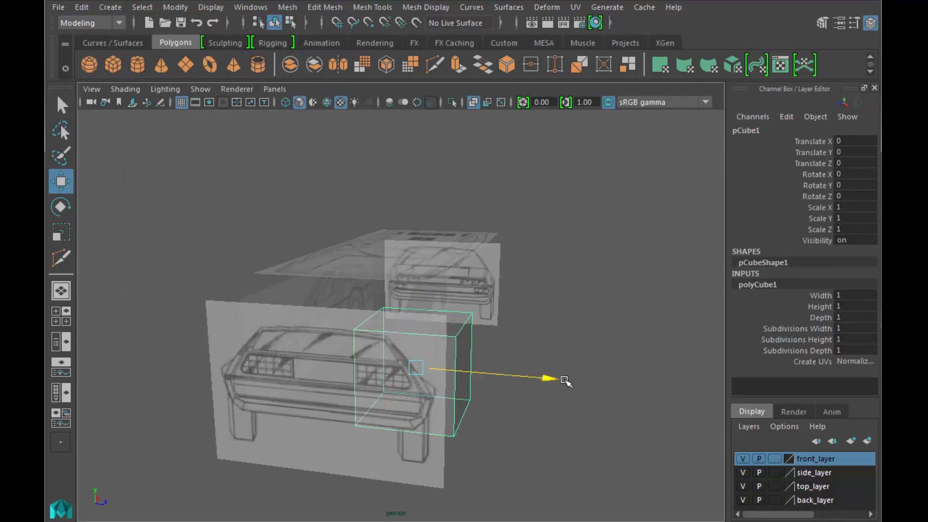
pyautogui.moveTo(559, 379); pyautogui.dragTo(719, 406)
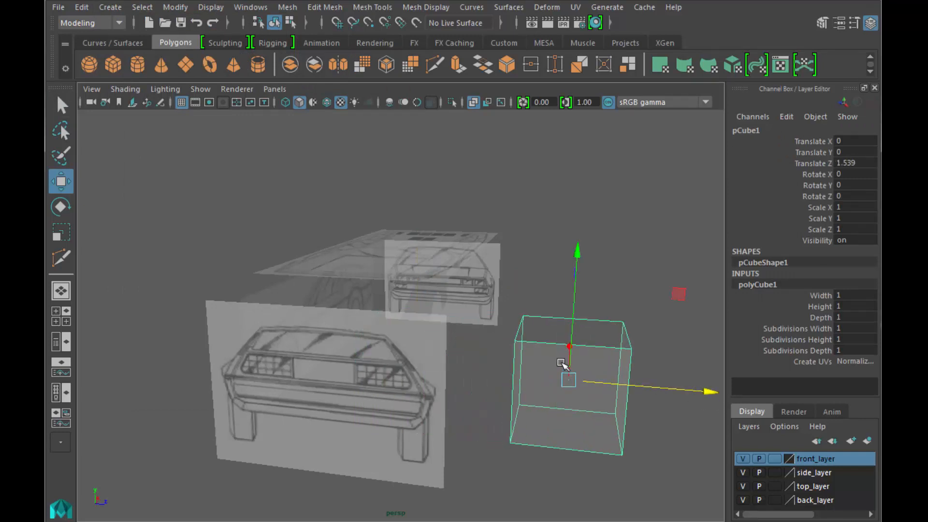
# Duplicate the cube, raise the copy to about 0.985 in Y and combine both cubes into one mesh
pyautogui.hotkey('ctrl', 'd')
pyautogui.moveTo(578, 250); pyautogui.dragTo(611, 146)
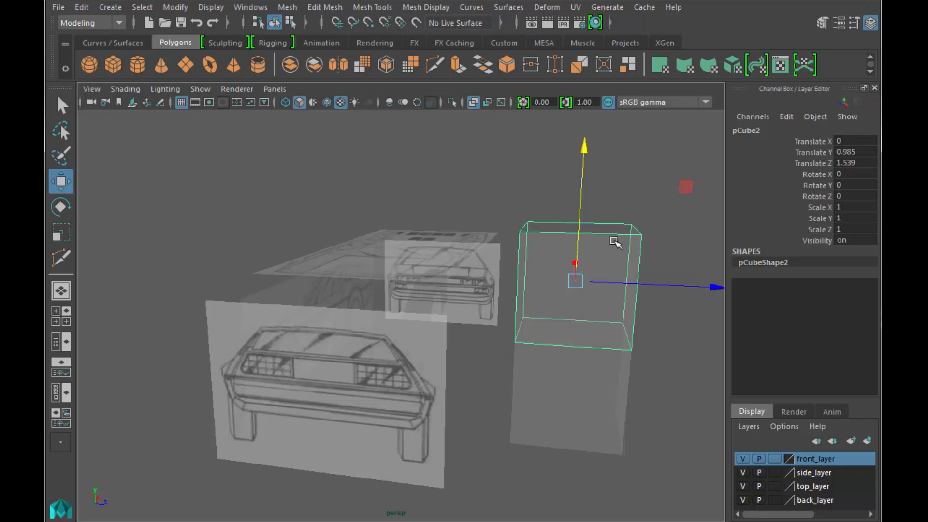
pyautogui.click(572, 397)
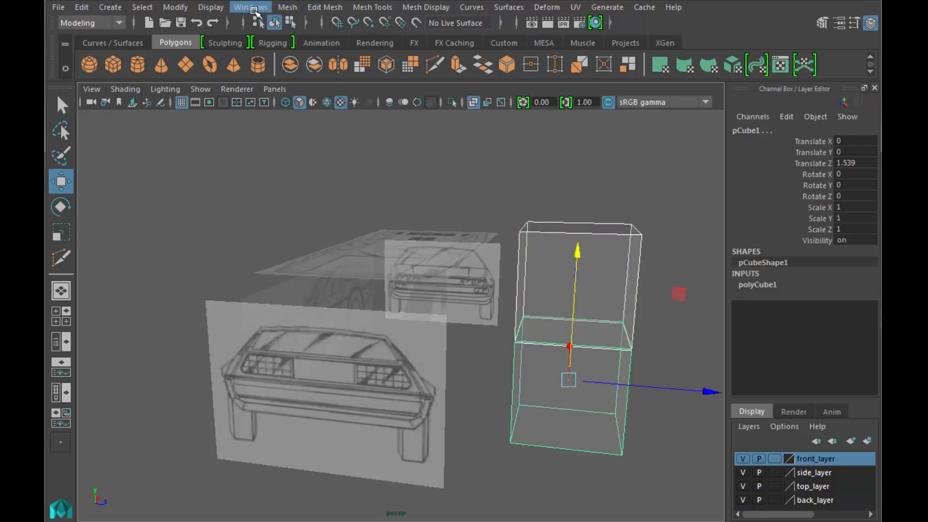
pyautogui.click(287, 8)
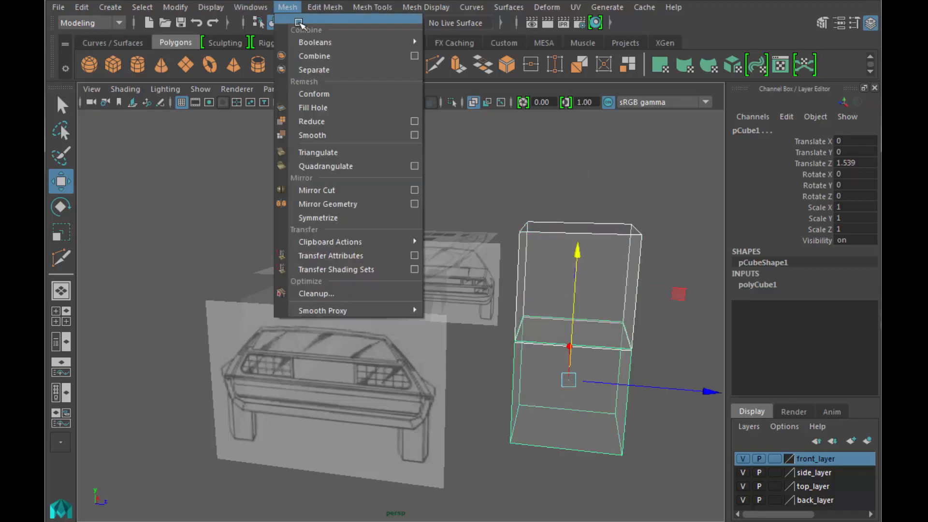
pyautogui.click(329, 56)
# Merge the vertices where the two stacked cubes meet with a distance threshold of 0.1, then clear the selection
pyautogui.moveTo(602, 263); pyautogui.dragTo(543, 279, button='right')
pyautogui.moveTo(485, 304); pyautogui.dragTo(680, 373)
pyautogui.click(287, 7)
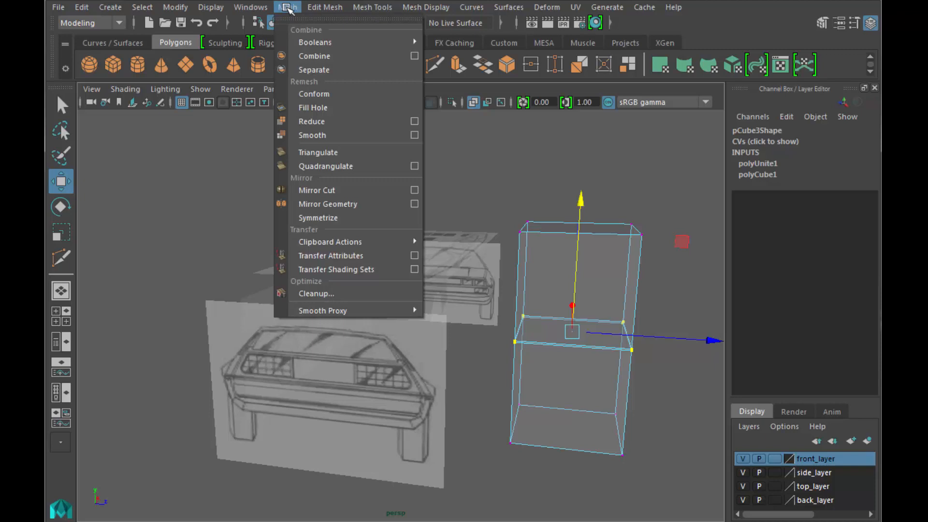
pyautogui.moveTo(325, 11)
pyautogui.click(361, 140)
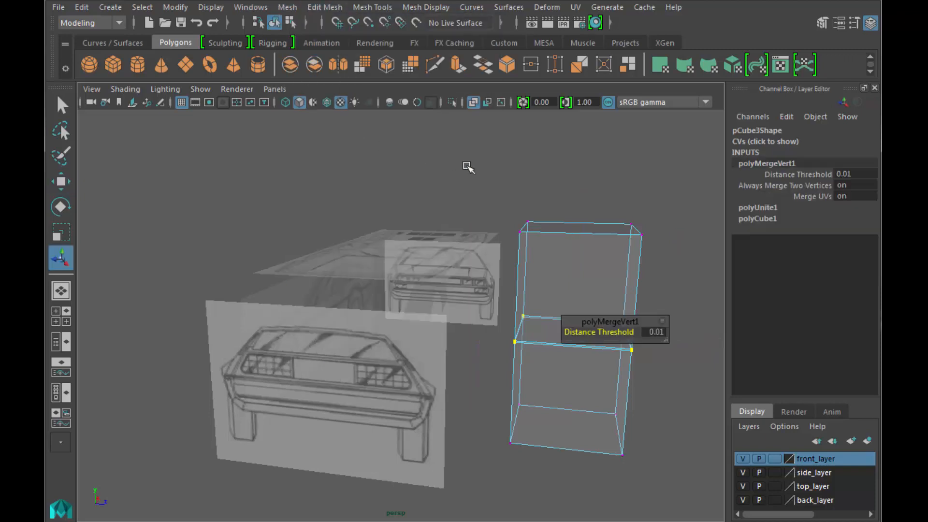
pyautogui.click(658, 332)
pyautogui.write('.1')
pyautogui.press('Return')
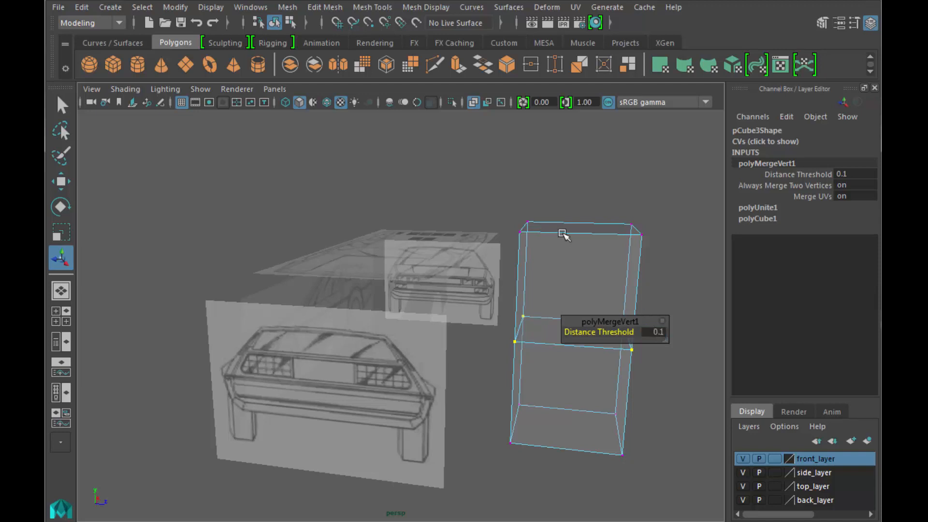
pyautogui.press('q')
pyautogui.click(503, 185)
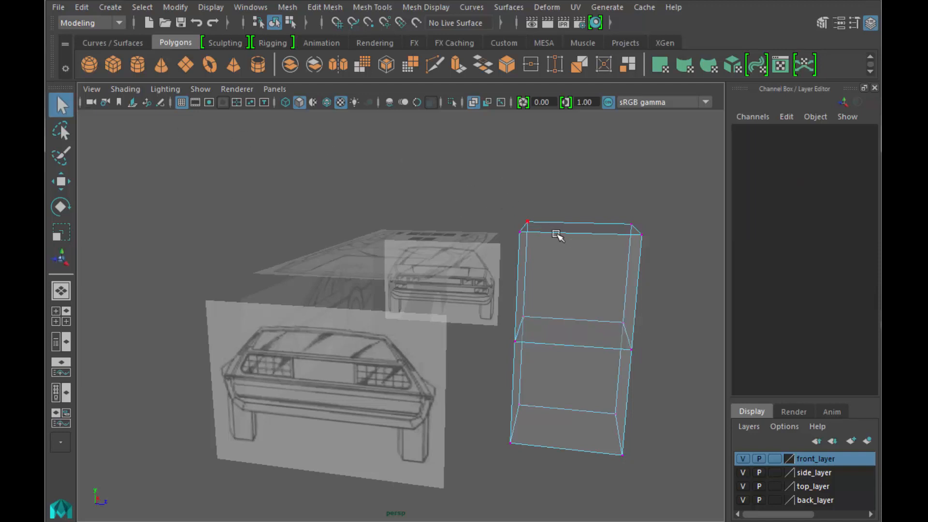
# Return to object mode and flatten the combined box to a Y scale of about 0.313
pyautogui.moveTo(558, 234); pyautogui.dragTo(589, 224, button='right')
pyautogui.click(584, 237)
pyautogui.press('r')
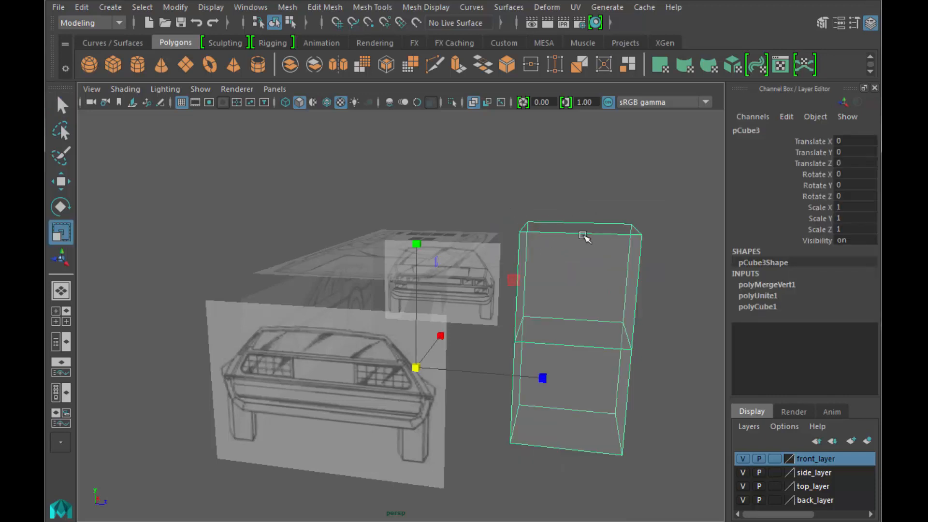
pyautogui.moveTo(415, 245); pyautogui.dragTo(425, 332)
pyautogui.click(592, 334)
pyautogui.click(570, 379)
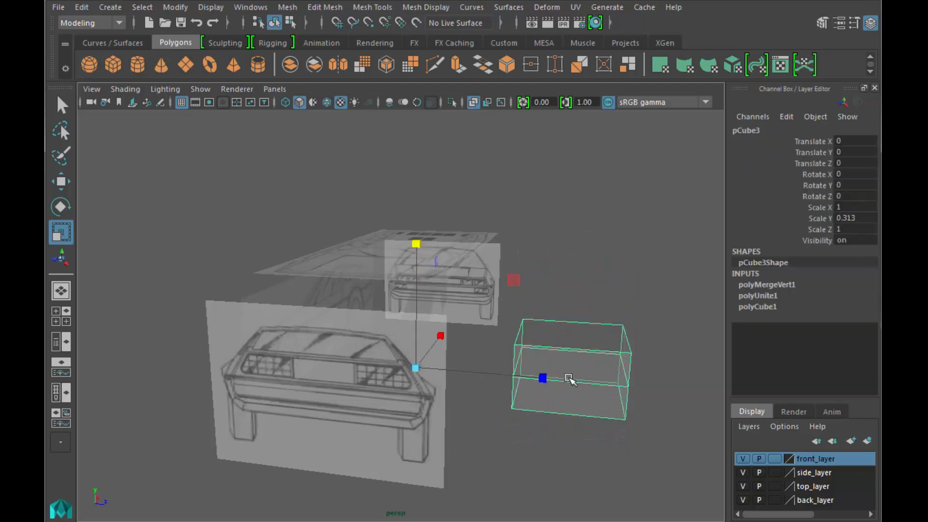
# Show the flattened box's vertices in the perspective view and select the four top ones
pyautogui.keyDown('alt'); pyautogui.moveTo(591, 383); pyautogui.dragTo(561, 359); pyautogui.keyUp('alt')
pyautogui.click(61, 104)
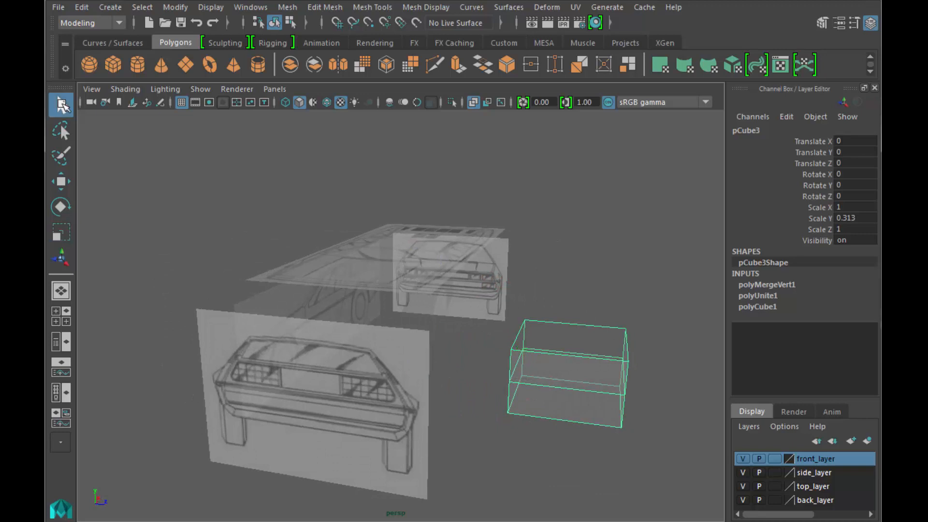
pyautogui.rightClick(608, 349)
pyautogui.click(541, 263)
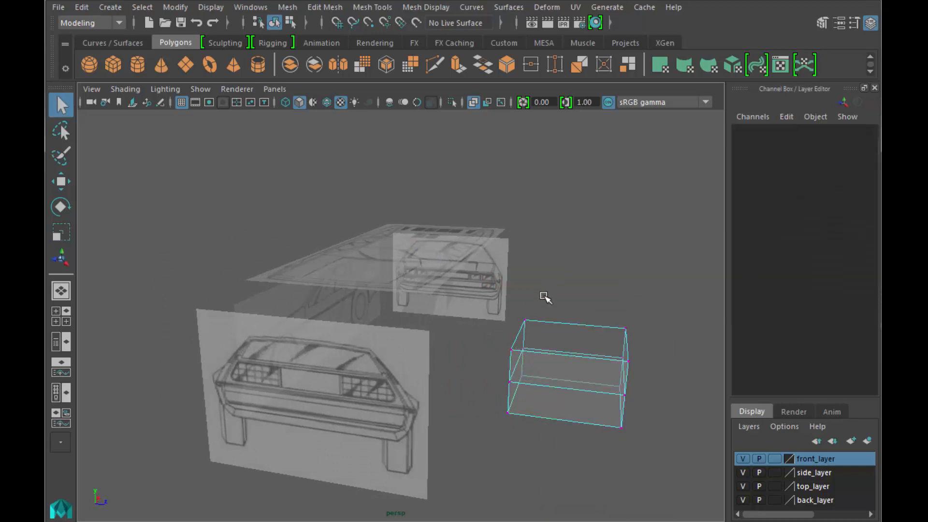
pyautogui.keyDown('alt'); pyautogui.moveTo(538, 339); pyautogui.dragTo(548, 327); pyautogui.keyUp('alt')
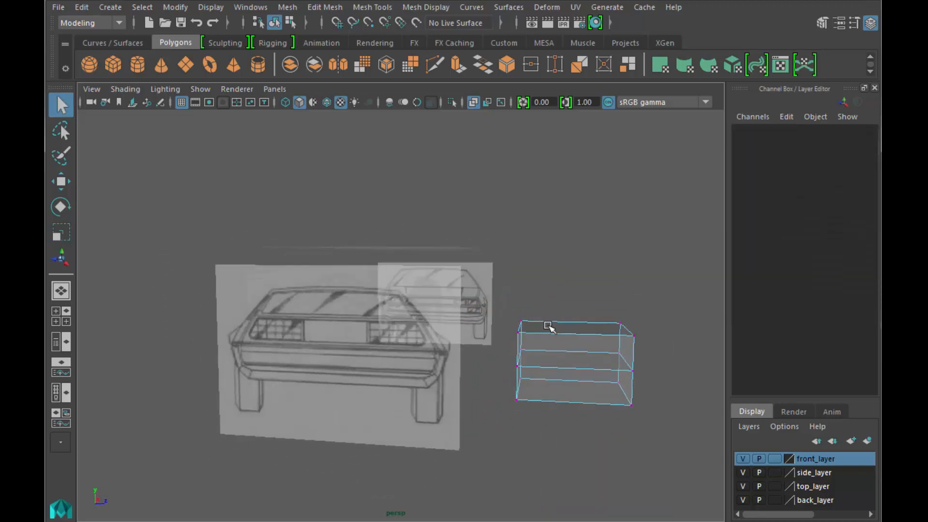
pyautogui.moveTo(505, 299); pyautogui.dragTo(672, 345)
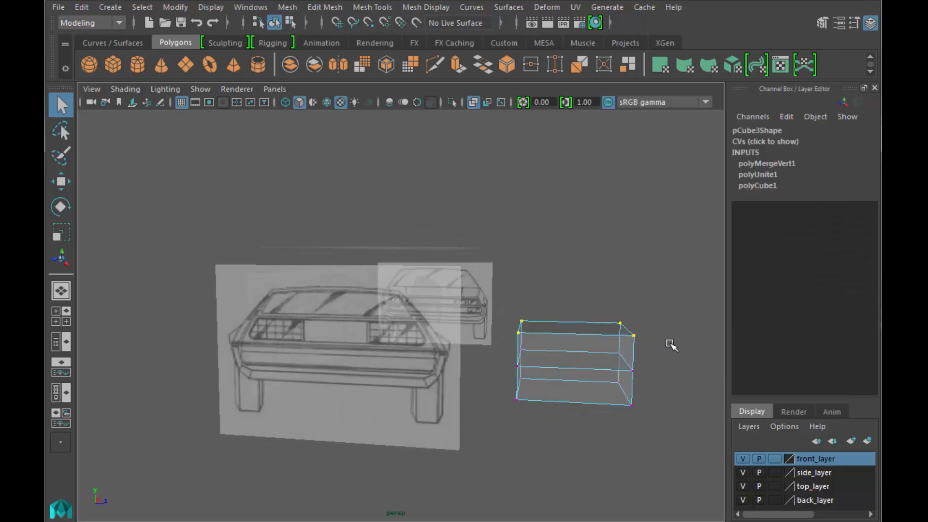
pyautogui.keyDown('alt'); pyautogui.moveTo(610, 353); pyautogui.dragTo(607, 348); pyautogui.keyUp('alt')
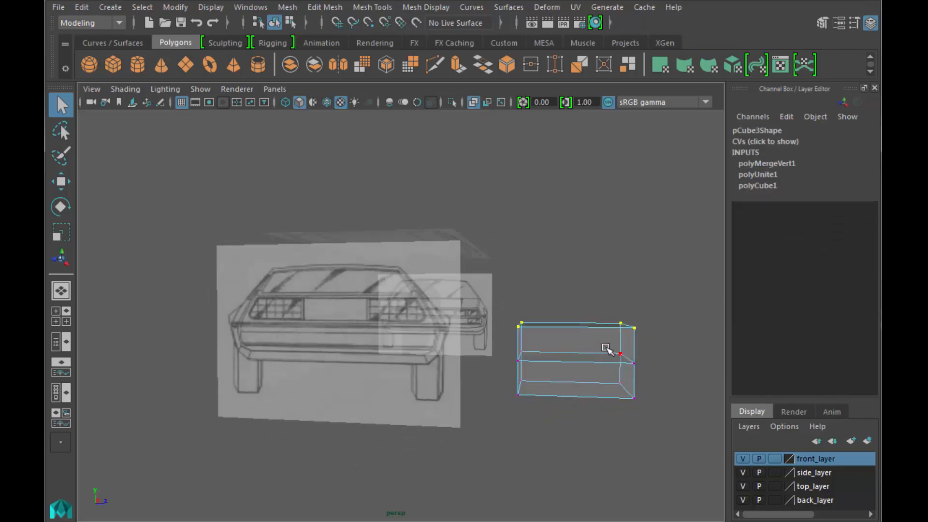
# Switch to the side view with textured shading and set the forward_mesh blueprint plane's Rotate Y to 90
pyautogui.press('space')
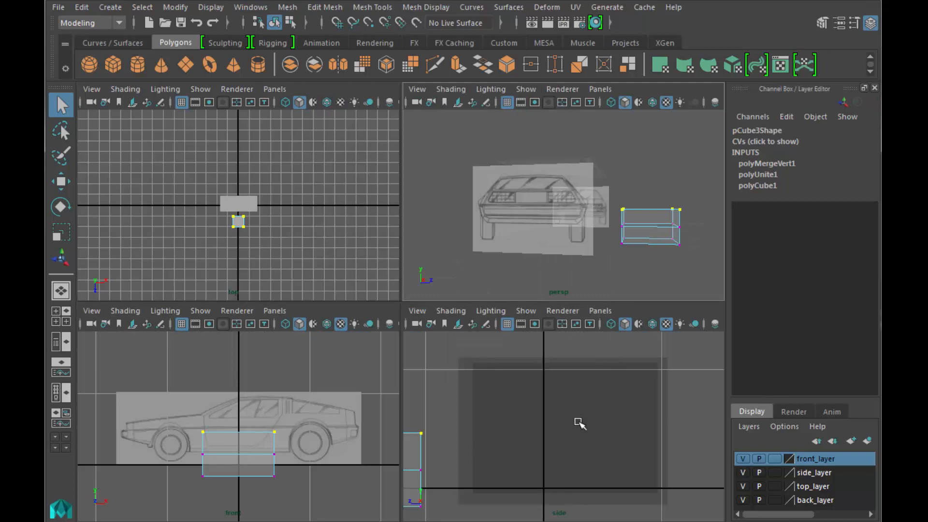
pyautogui.press('space')
pyautogui.press('6')
pyautogui.click(564, 325)
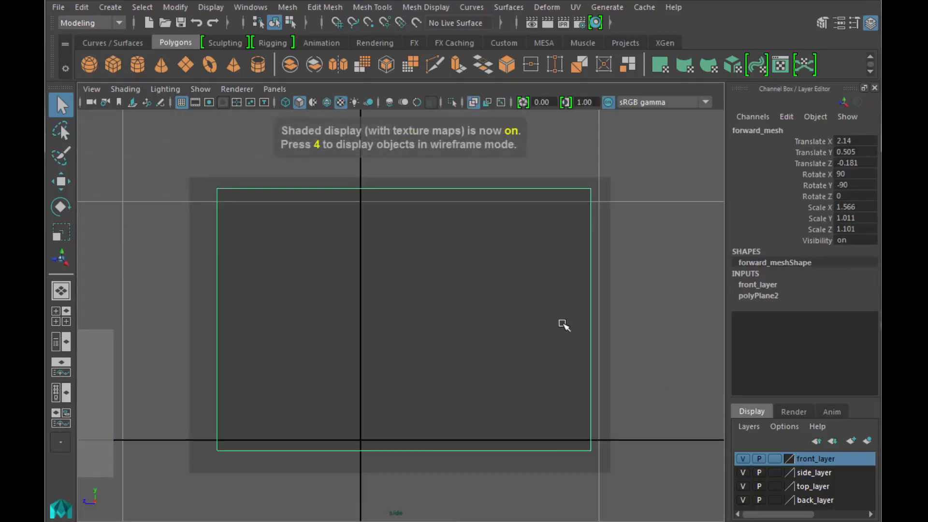
pyautogui.click(858, 188)
pyautogui.press('Return')
# Select the box's top vertices in the side view and scale them in Z to about two thirds of their width
pyautogui.scroll(-5, 300, 308)
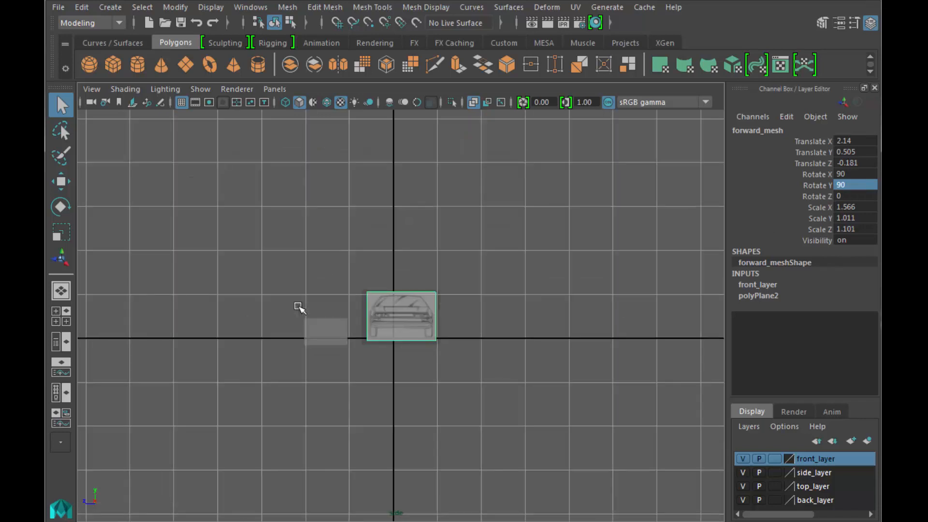
pyautogui.scroll(2, 297, 307)
pyautogui.click(305, 338)
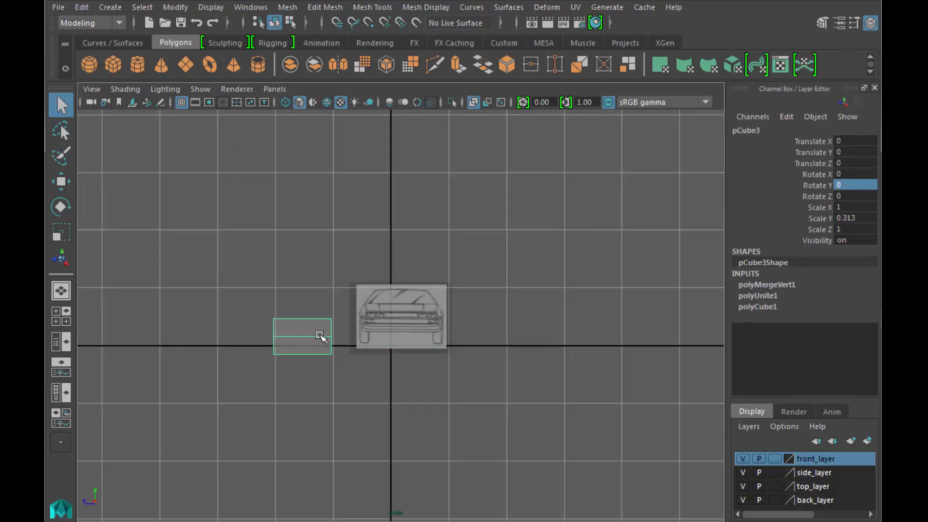
pyautogui.scroll(3, 321, 336)
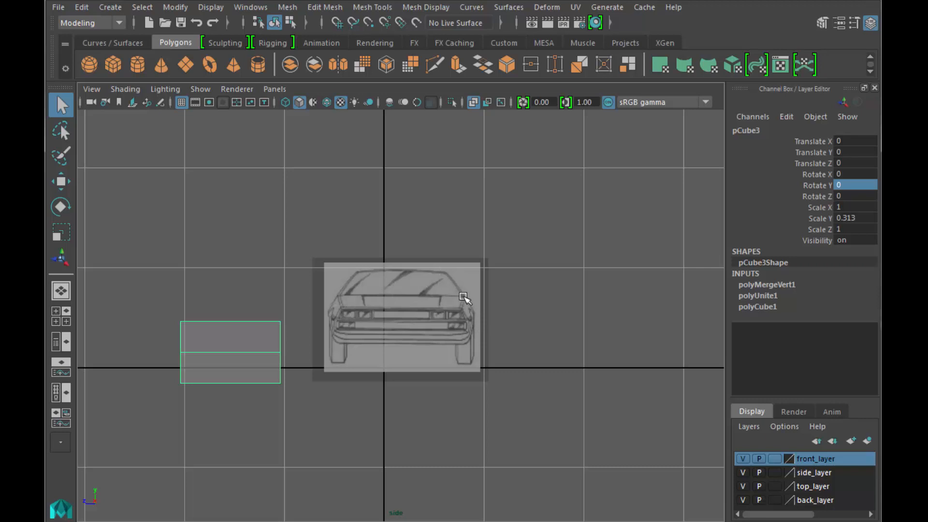
pyautogui.rightClick(245, 323)
pyautogui.click(179, 263)
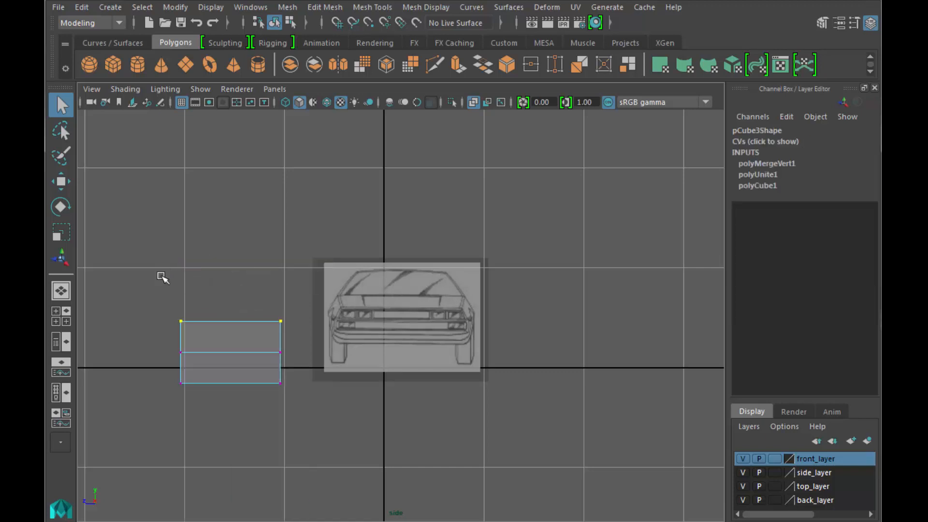
pyautogui.moveTo(163, 279); pyautogui.dragTo(296, 338)
pyautogui.press('r')
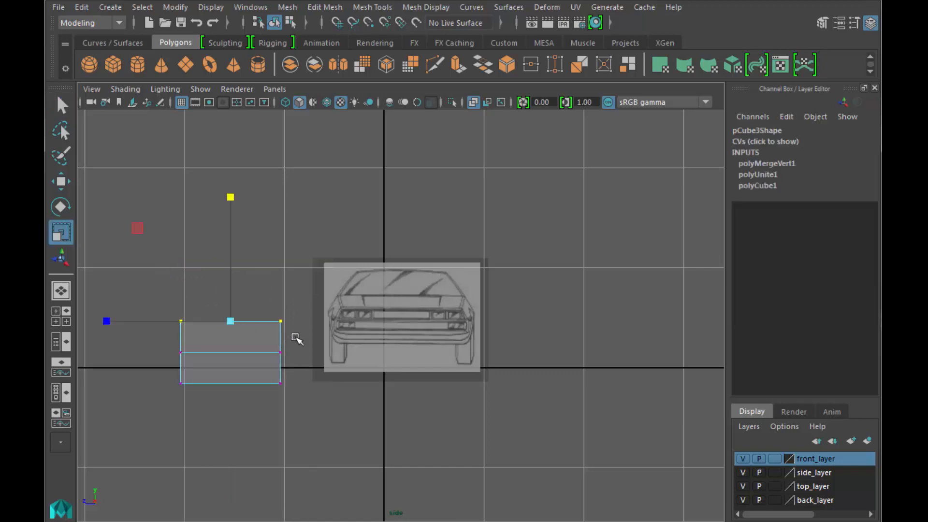
pyautogui.moveTo(108, 323); pyautogui.dragTo(148, 327)
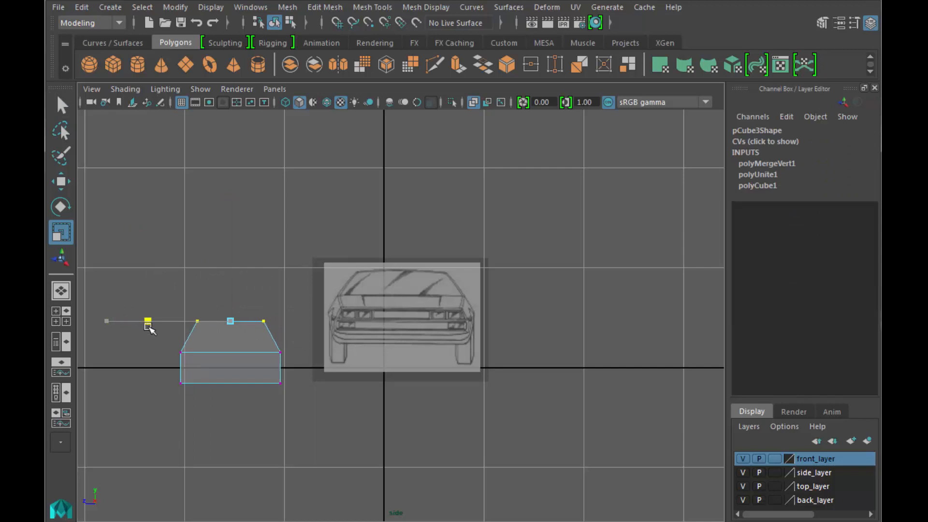
pyautogui.click(179, 268)
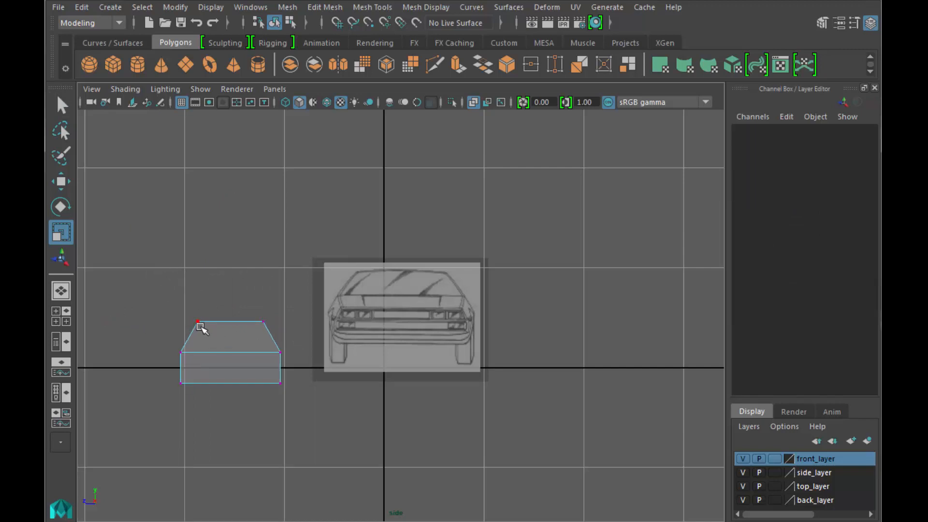
# Return the tapered box to object mode, center its pivot and raise it to a Translate Y of about 0.469
pyautogui.moveTo(221, 337); pyautogui.dragTo(301, 242, button='right')
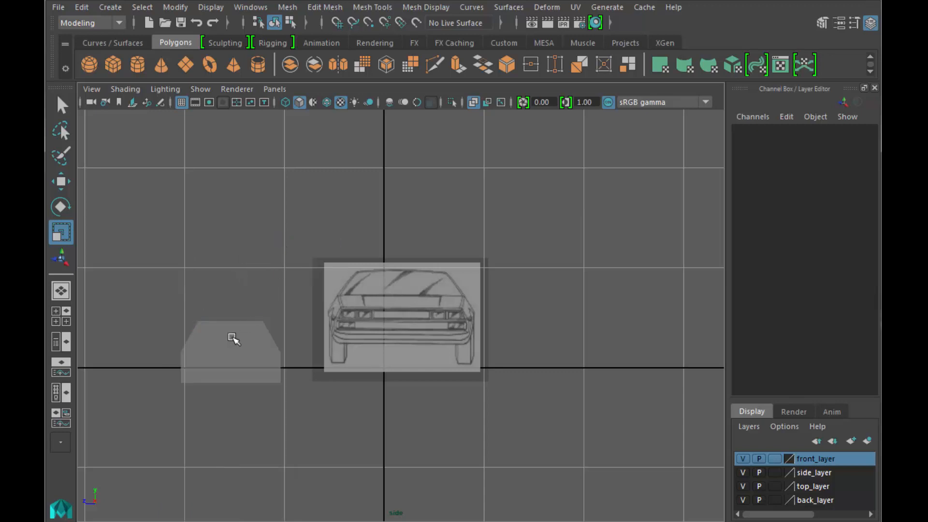
pyautogui.click(234, 339)
pyautogui.press('w')
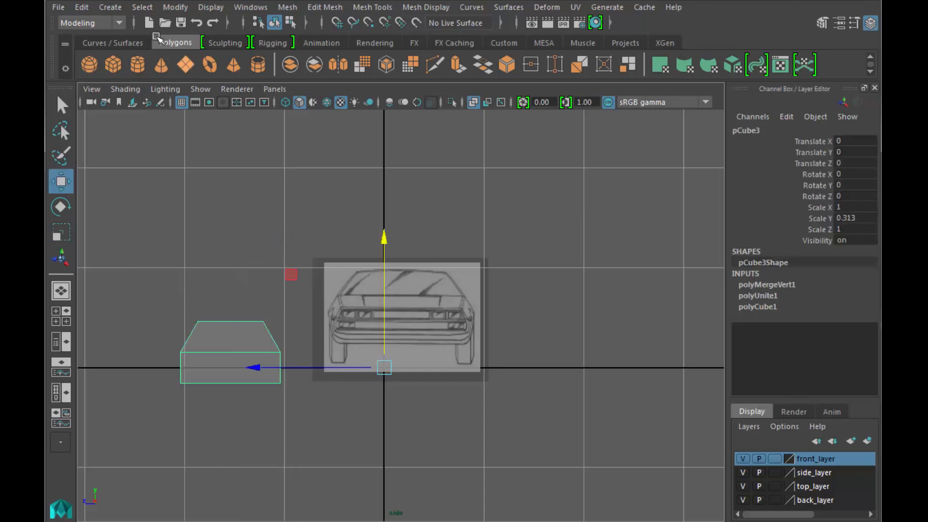
pyautogui.click(175, 7)
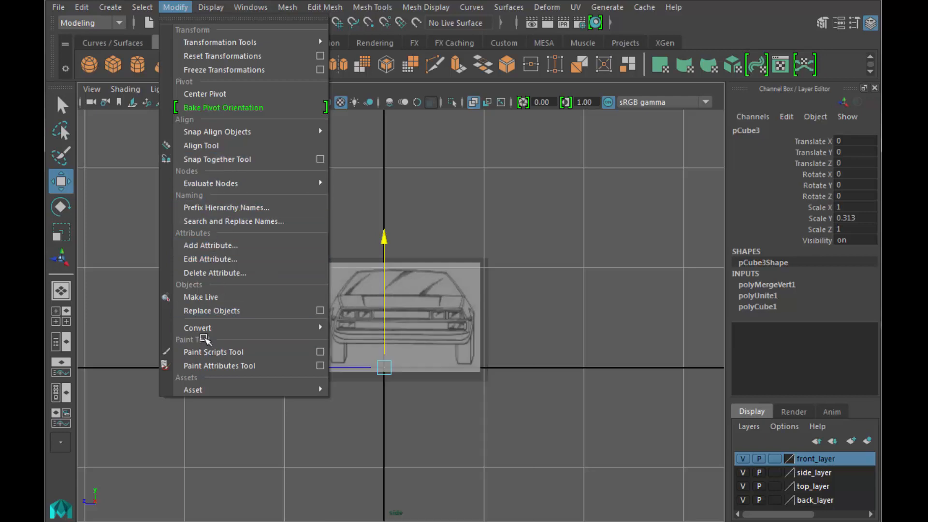
pyautogui.click(229, 94)
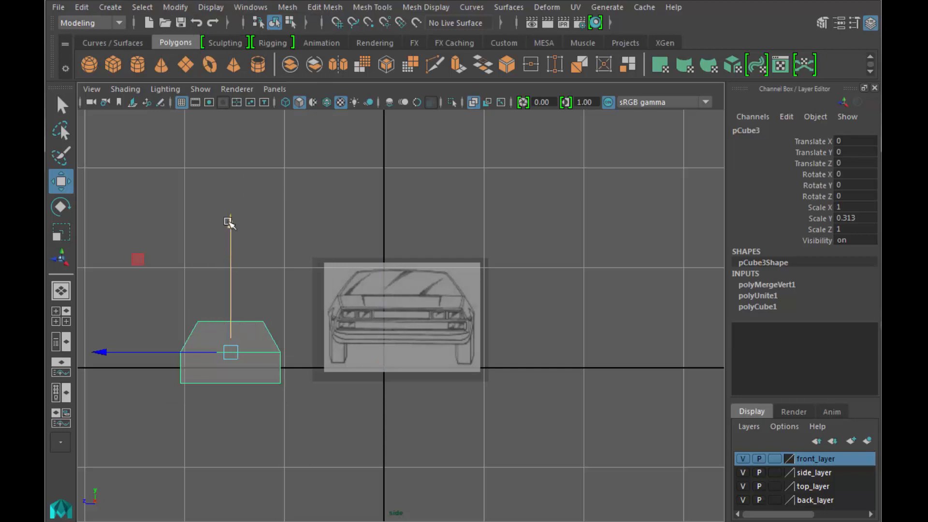
pyautogui.moveTo(228, 221); pyautogui.dragTo(231, 175)
pyautogui.moveTo(279, 308); pyautogui.dragTo(314, 251, button='right')
# Select the box's horizontal middle edge on its side in the perspective view and turn off X-Ray shading
pyautogui.press('space')
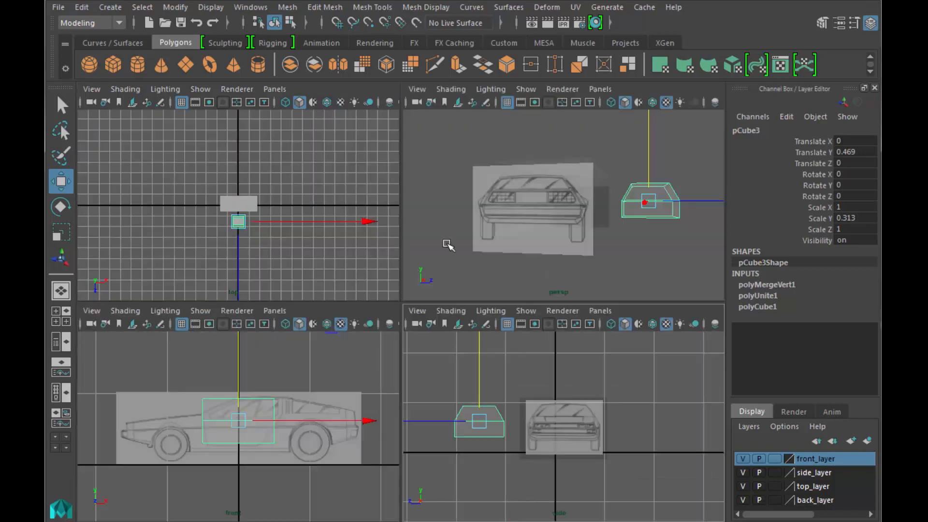
pyautogui.press('space')
pyautogui.keyDown('alt'); pyautogui.moveTo(599, 323); pyautogui.dragTo(574, 334); pyautogui.keyUp('alt')
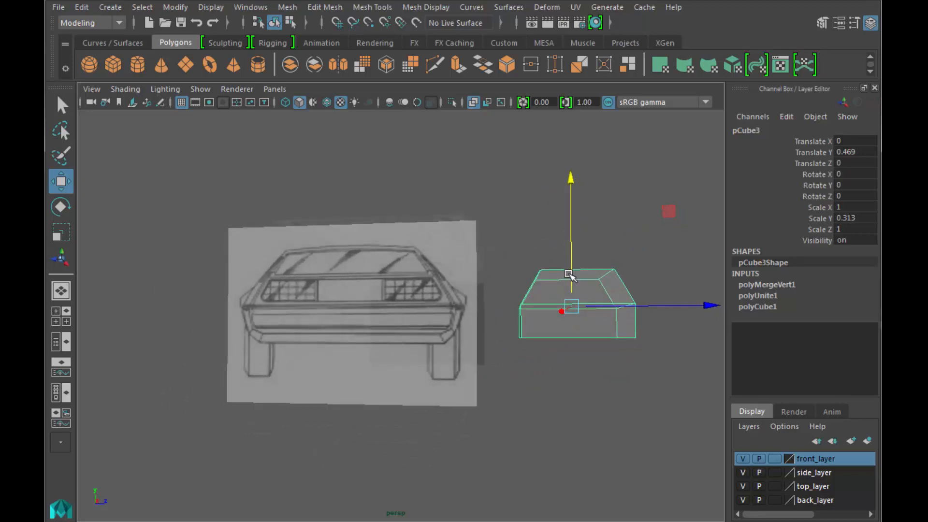
pyautogui.moveTo(552, 280); pyautogui.dragTo(551, 226, button='right')
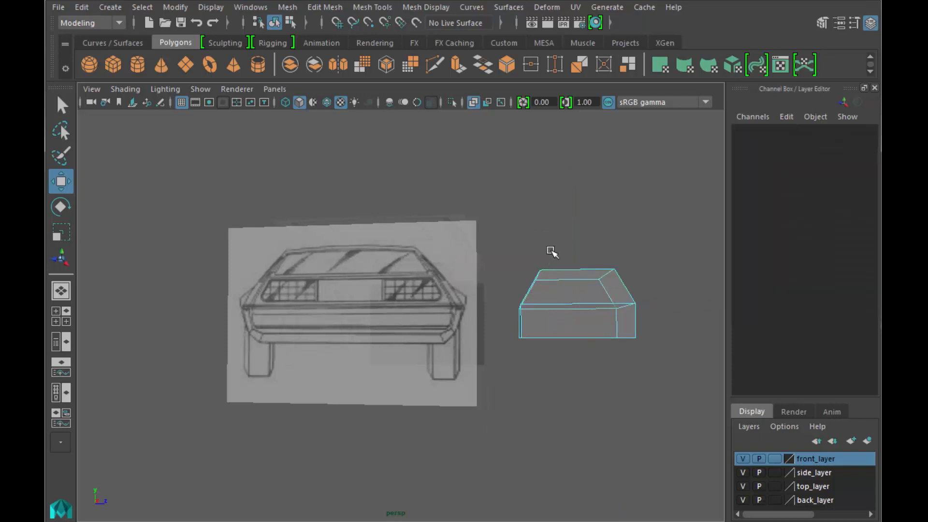
pyautogui.keyDown('alt'); pyautogui.moveTo(599, 339); pyautogui.dragTo(528, 349); pyautogui.keyUp('alt')
pyautogui.click(533, 373)
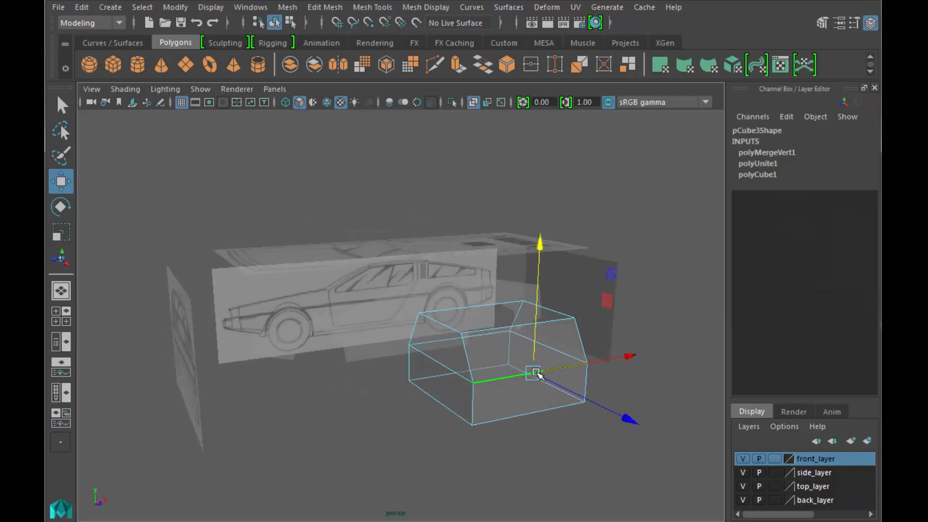
pyautogui.keyDown('alt'); pyautogui.moveTo(451, 464); pyautogui.dragTo(472, 459); pyautogui.keyUp('alt')
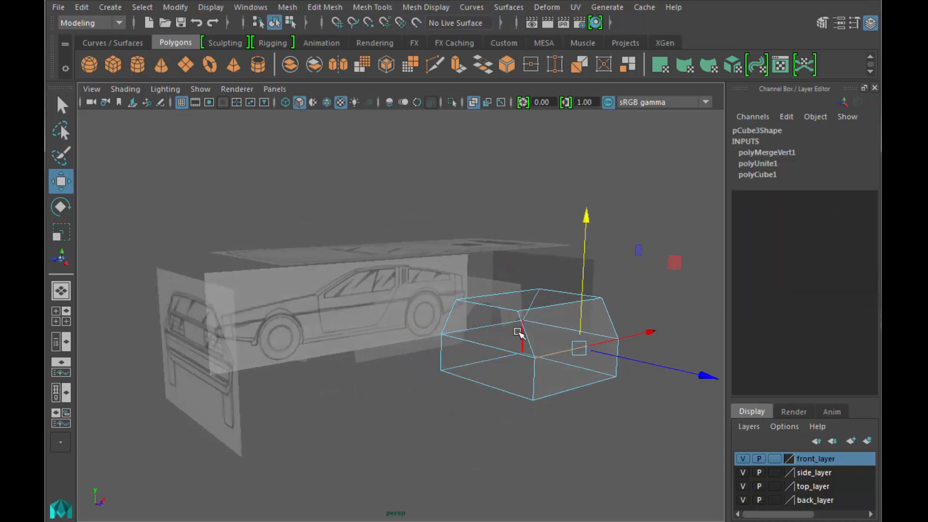
pyautogui.click(125, 89)
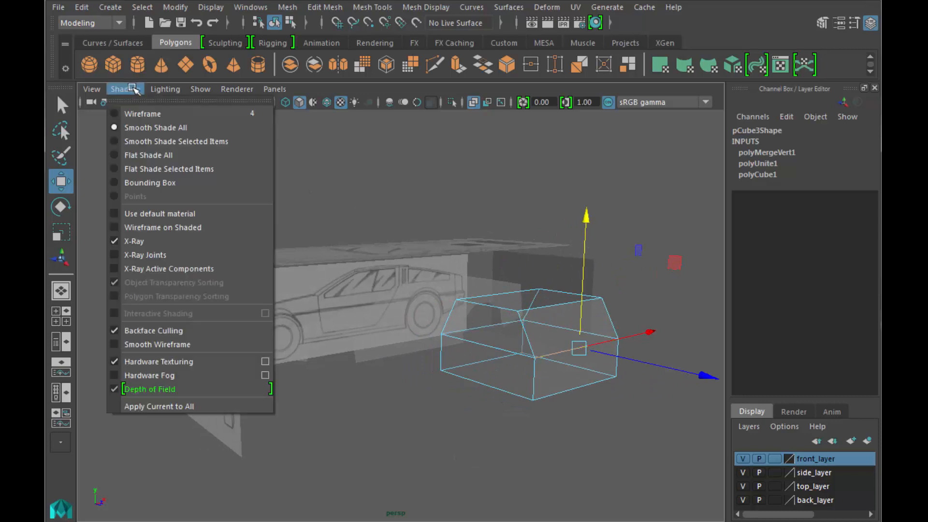
pyautogui.click(177, 242)
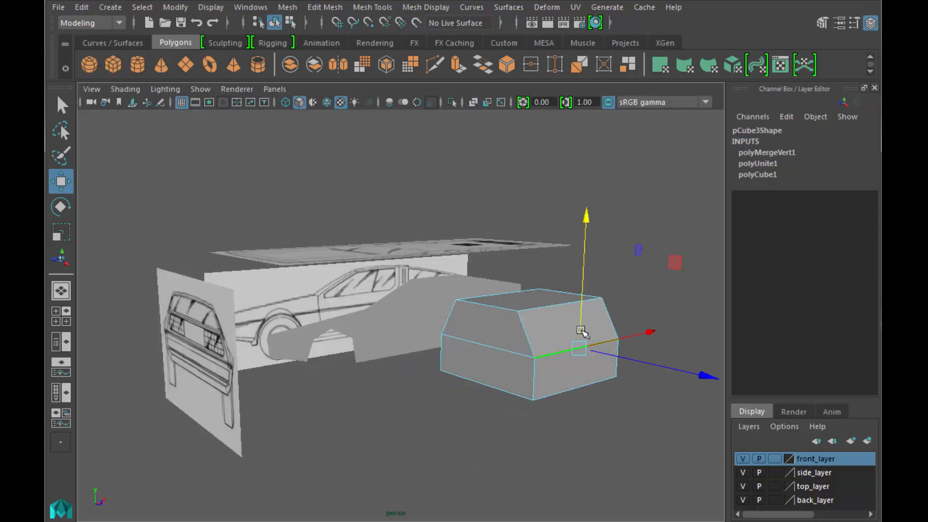
# Select the upper and lower side faces of the box that meet at the middle edge
pyautogui.moveTo(566, 263); pyautogui.dragTo(587, 309, button='right')
pyautogui.click(555, 325)
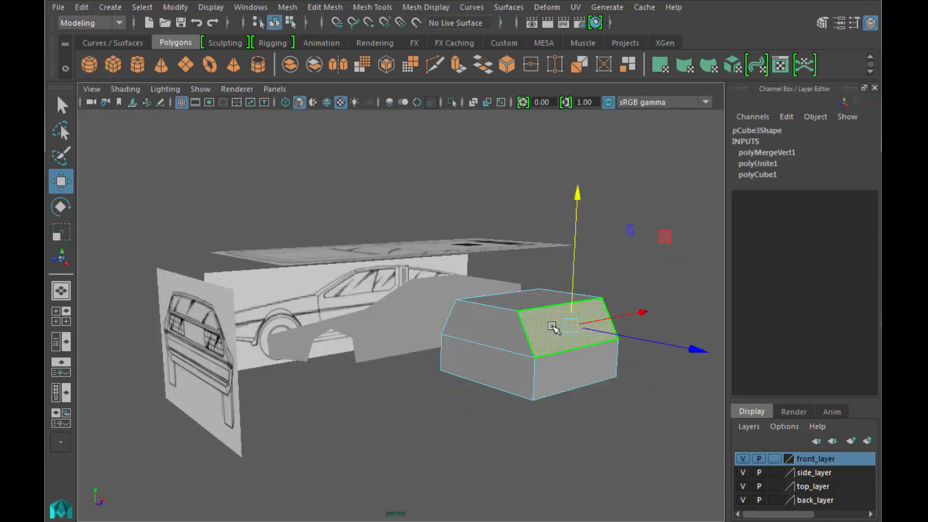
pyautogui.keyDown('shift'); pyautogui.click(566, 369); pyautogui.keyUp('shift')
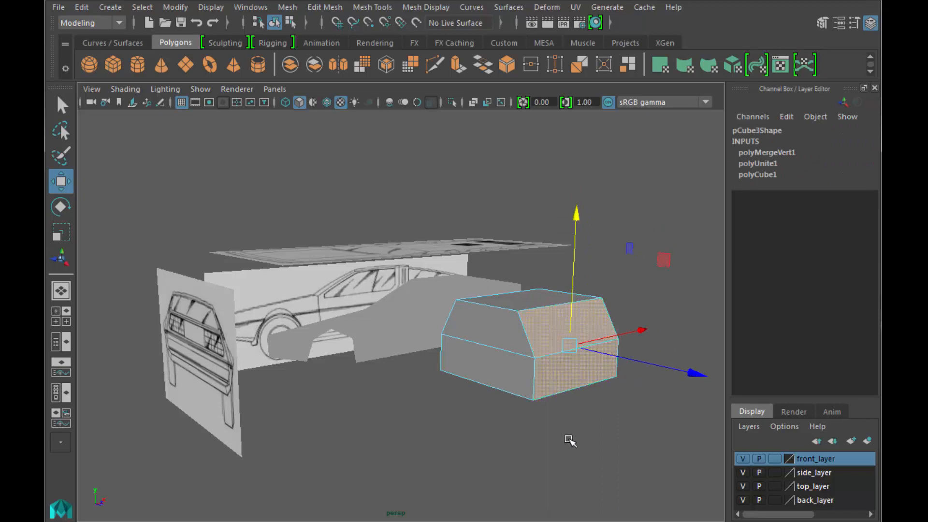
pyautogui.keyDown('alt'); pyautogui.moveTo(571, 440); pyautogui.dragTo(595, 433); pyautogui.keyUp('alt')
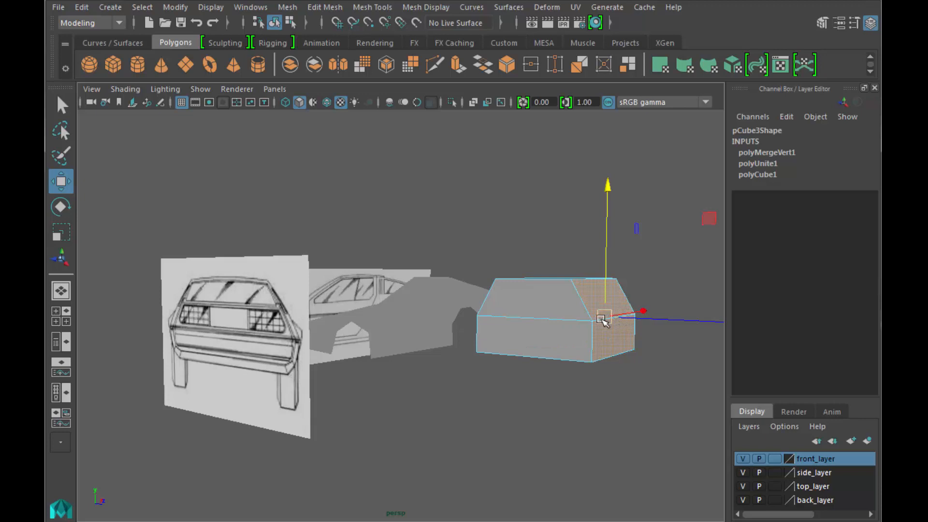
# Compare the flat car profile with the box and examine the box's middle side edge up close
pyautogui.click(439, 301)
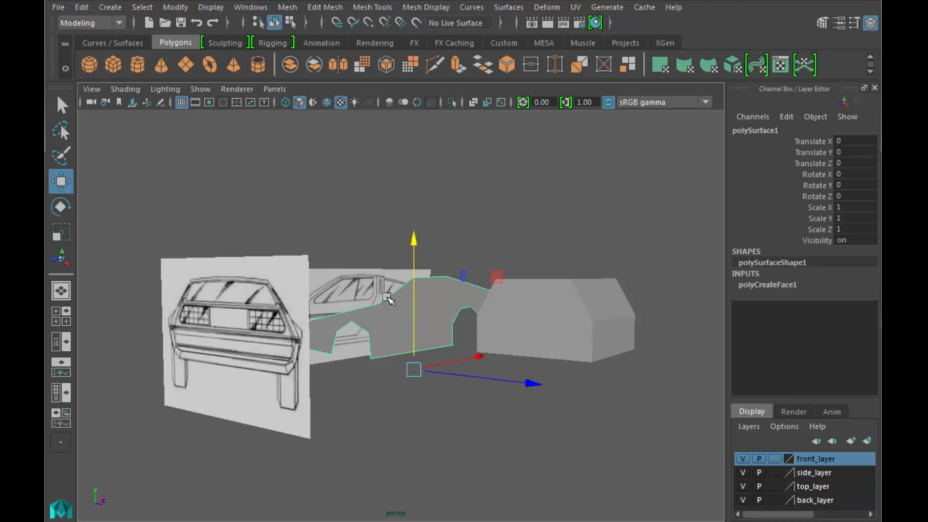
pyautogui.click(541, 320)
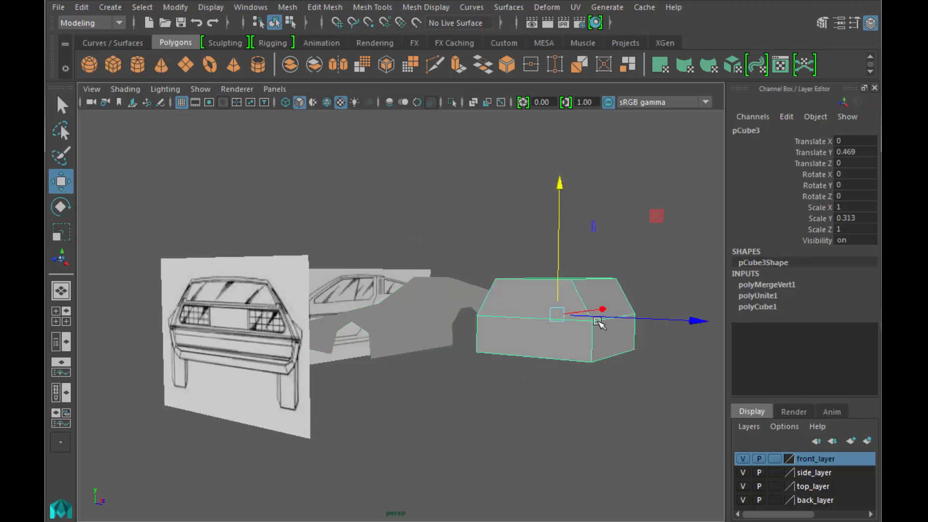
pyautogui.moveTo(620, 314); pyautogui.dragTo(620, 232, button='right')
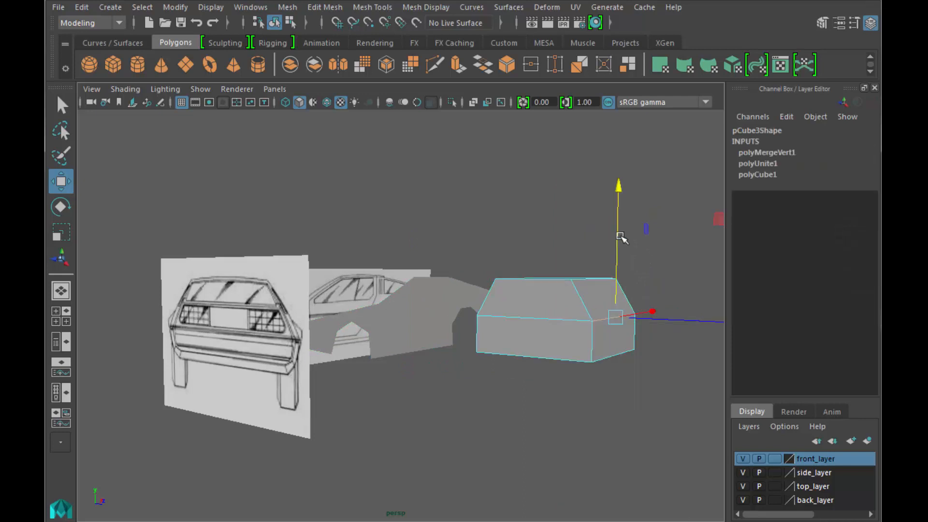
pyautogui.press('f')
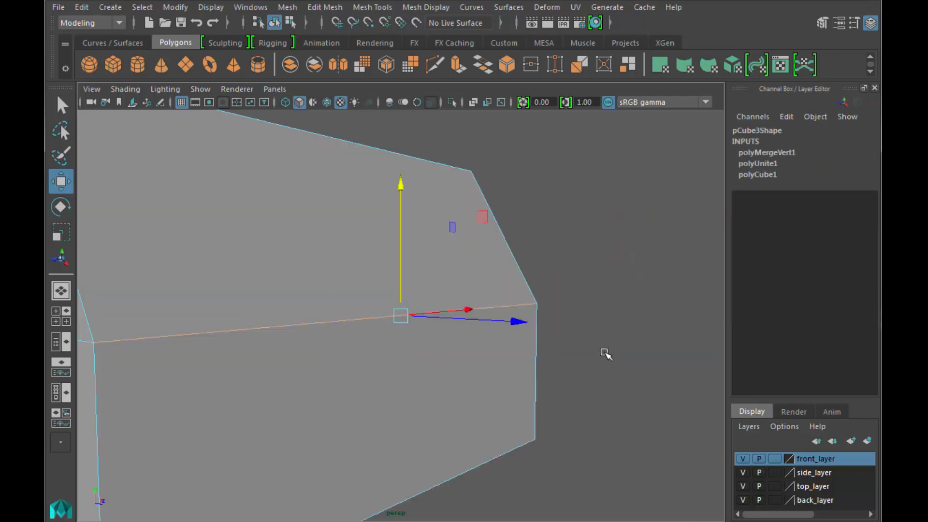
pyautogui.keyDown('alt'); pyautogui.moveTo(582, 352); pyautogui.dragTo(570, 355); pyautogui.keyUp('alt')
pyautogui.scroll(-5, 569, 354)
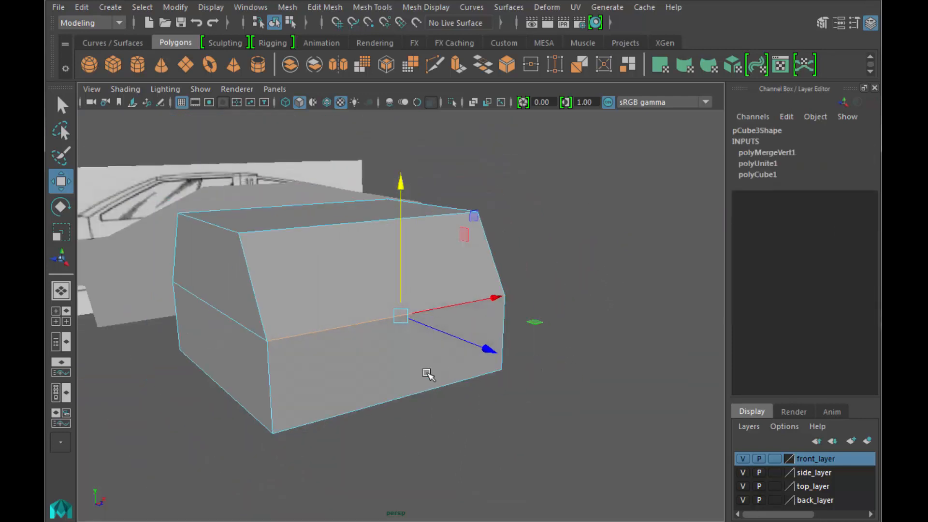
pyautogui.keyDown('alt'); pyautogui.moveTo(428, 375); pyautogui.dragTo(425, 325); pyautogui.keyUp('alt')
pyautogui.scroll(-3, 486, 361)
# Move the box away from the car profile along X to a Translate X of about 3.456
pyautogui.click(345, 294)
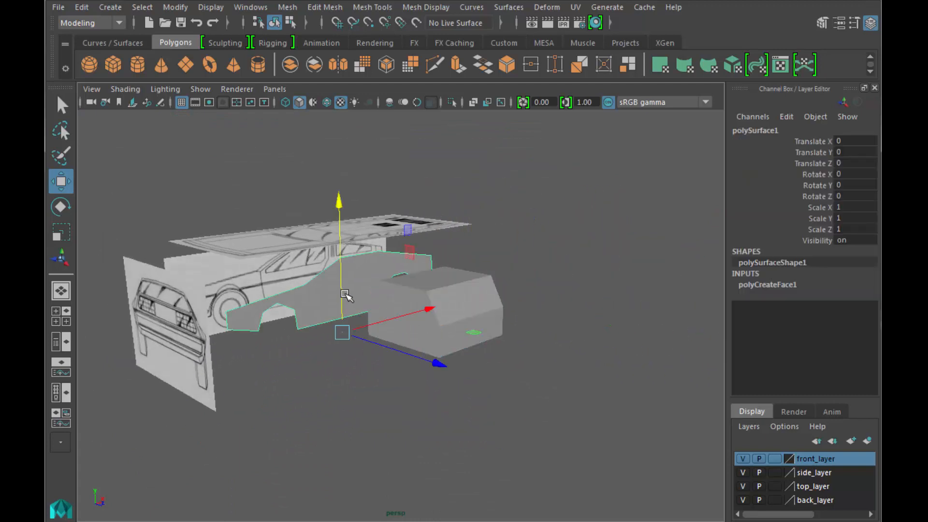
pyautogui.click(465, 315)
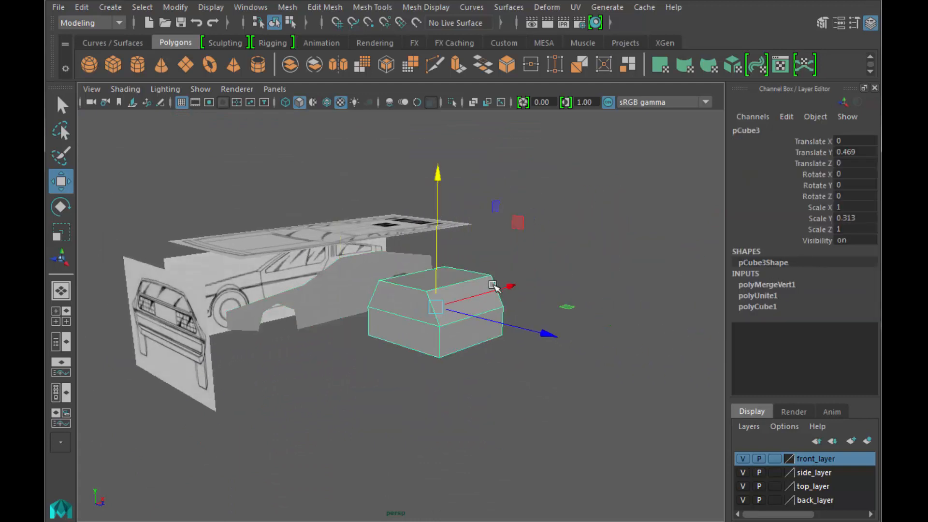
pyautogui.moveTo(492, 285); pyautogui.dragTo(565, 252)
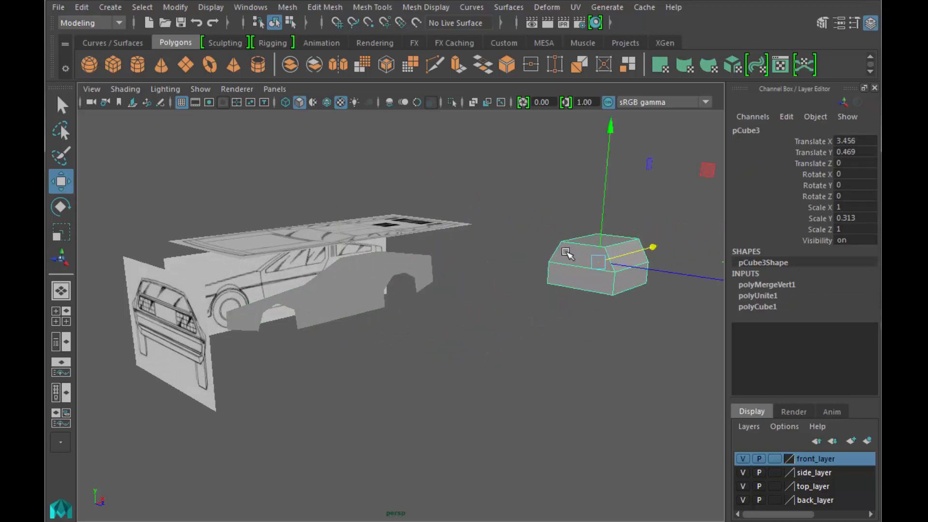
# Cut the car profile with Multi-Cut in the front view, from the windshield base corner to the upper rear corner
pyautogui.click(382, 282)
pyautogui.press('space')
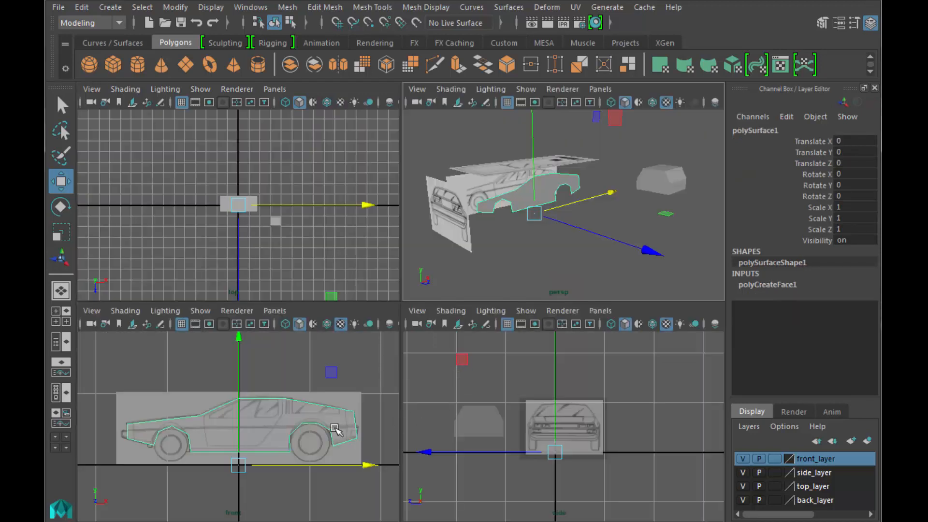
pyautogui.press('space')
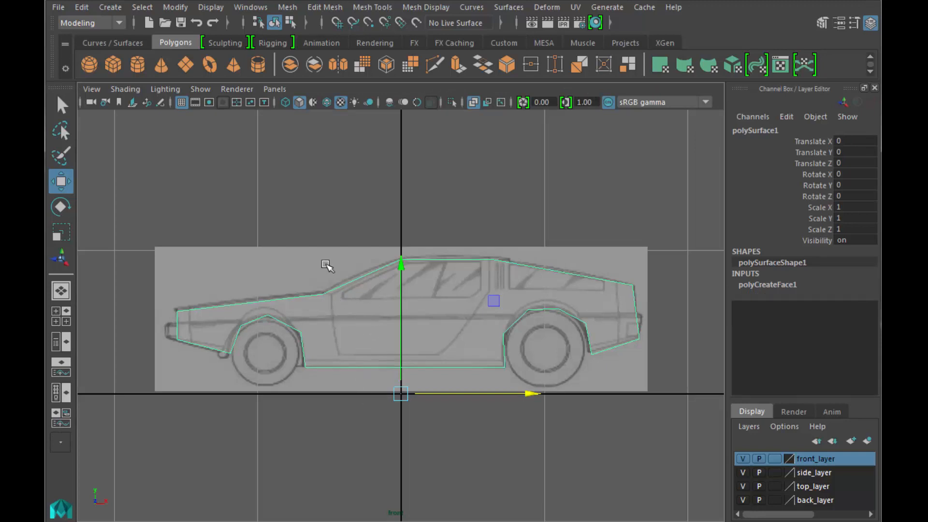
pyautogui.click(325, 8)
pyautogui.moveTo(372, 9)
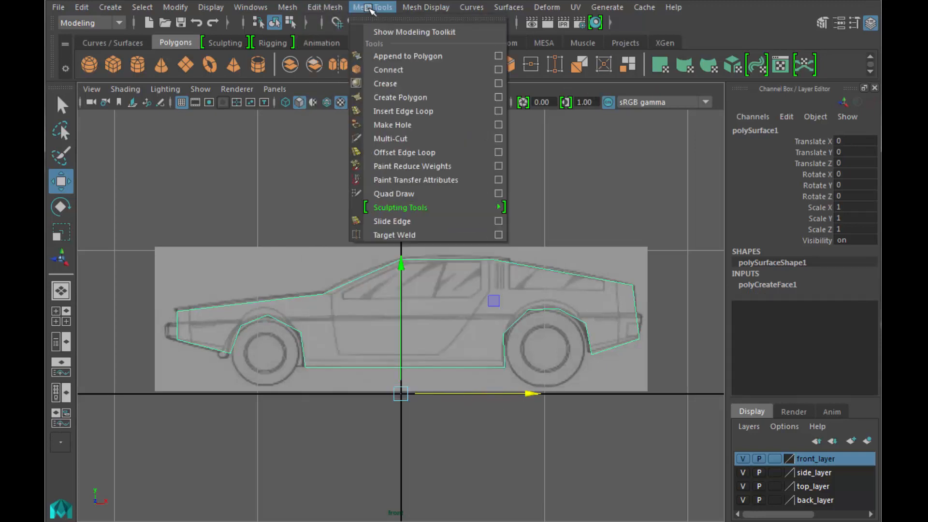
pyautogui.click(402, 139)
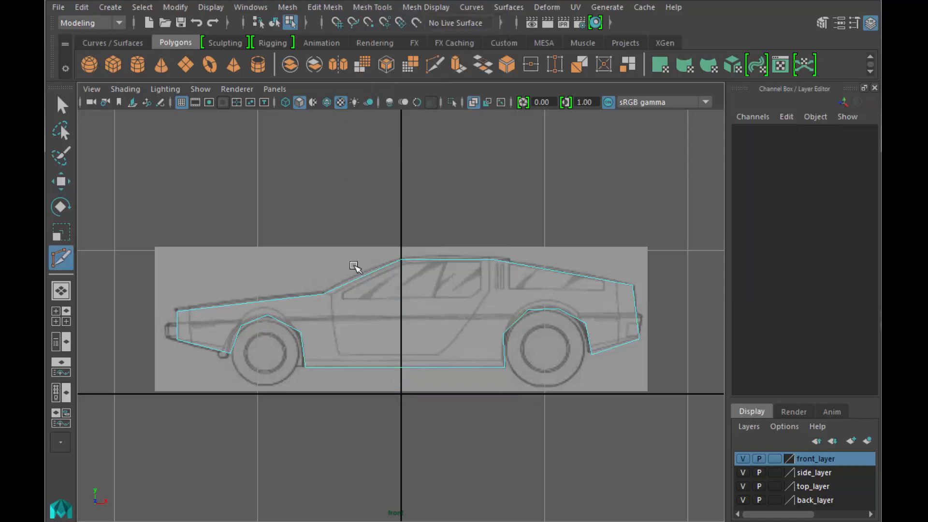
pyautogui.click(322, 294)
pyautogui.click(325, 294)
pyautogui.press('Return')
pyautogui.click(633, 293)
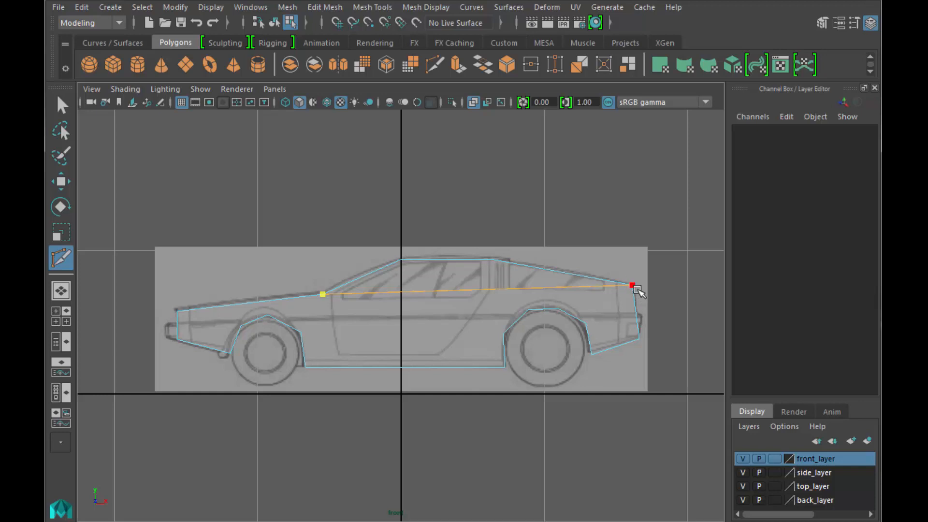
pyautogui.click(62, 104)
# Switch the car profile to edge editing, select its top roof edge and check it in the perspective view
pyautogui.moveTo(464, 262); pyautogui.dragTo(462, 222, button='right')
pyautogui.click(464, 260)
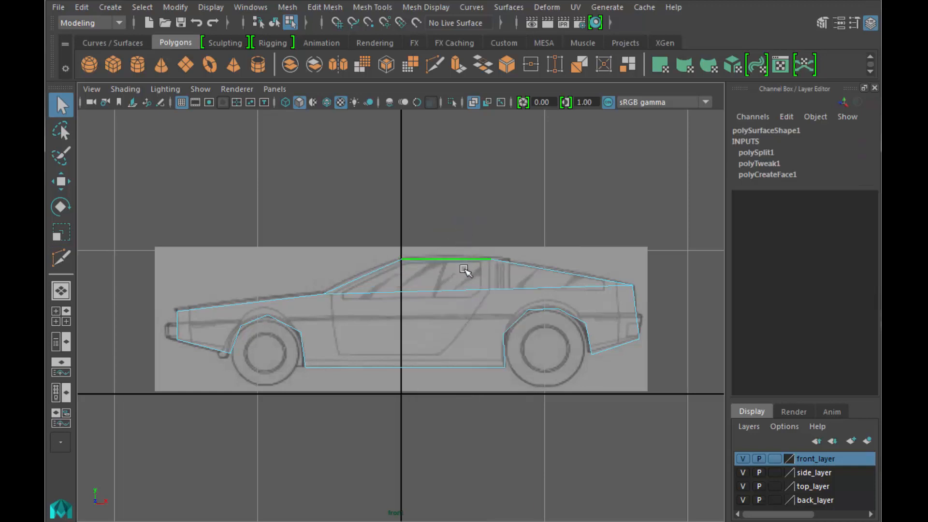
pyautogui.press('space')
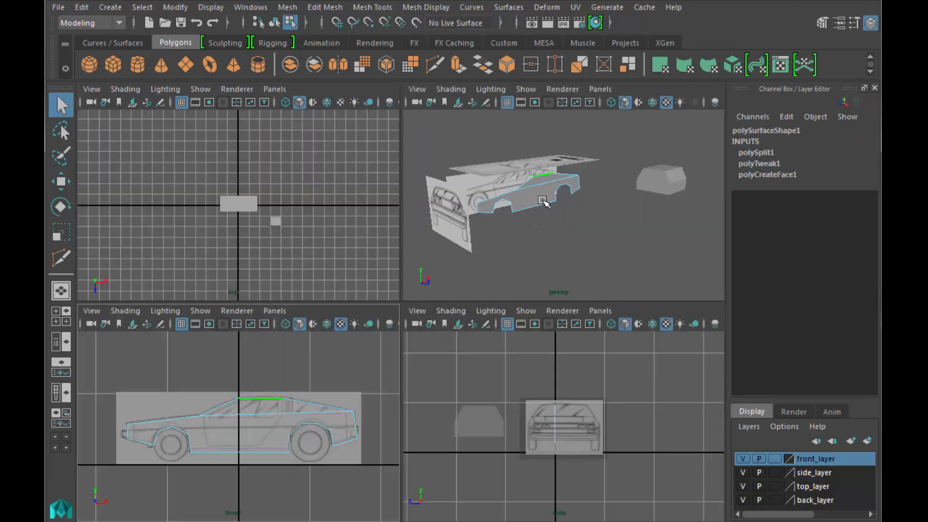
pyautogui.press('space')
pyautogui.press('alt')
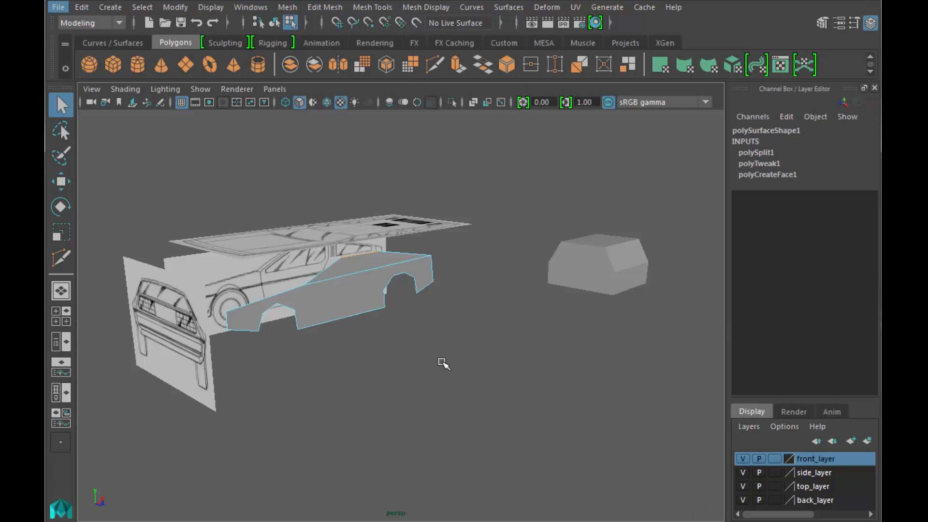
pyautogui.click(364, 436)
# Select the car profile's roof edge from the side view and show it up close in the perspective view
pyautogui.press('space')
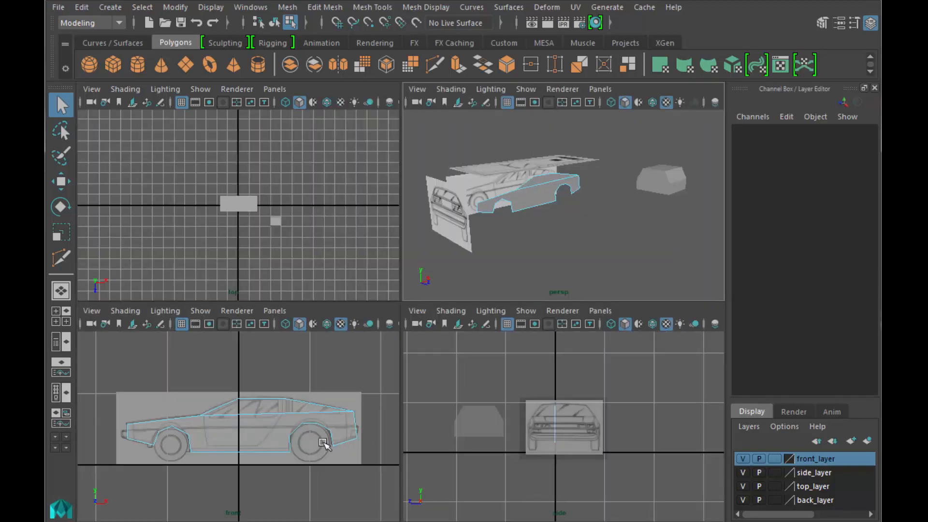
pyautogui.press('space')
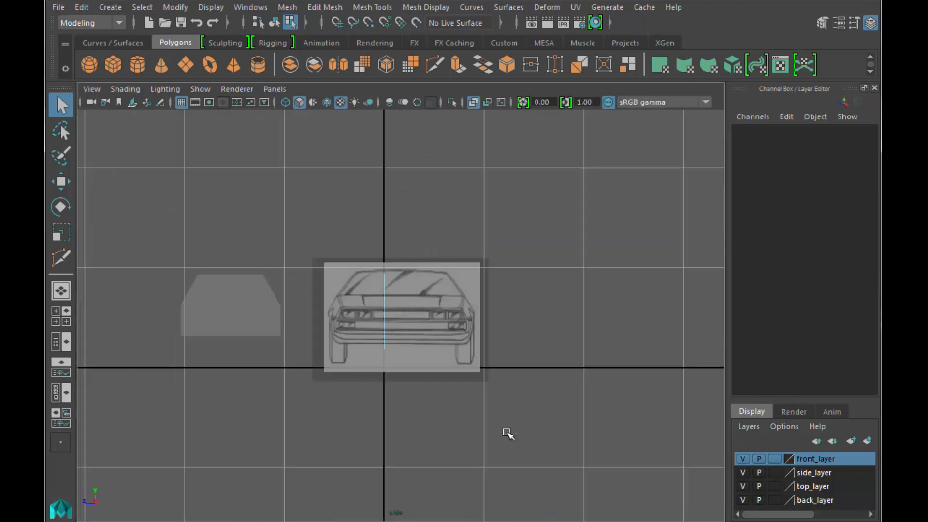
pyautogui.click(411, 276)
pyautogui.press('space')
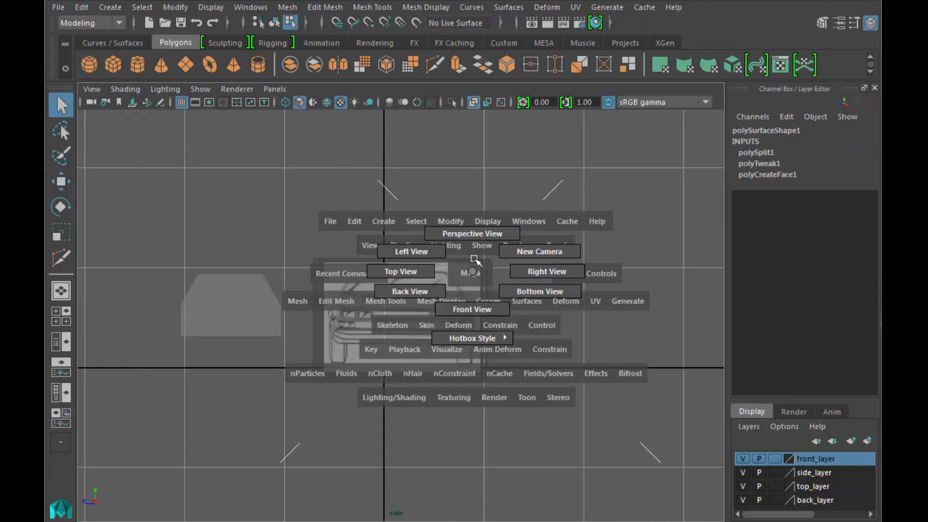
pyautogui.moveTo(473, 271); pyautogui.dragTo(477, 242)
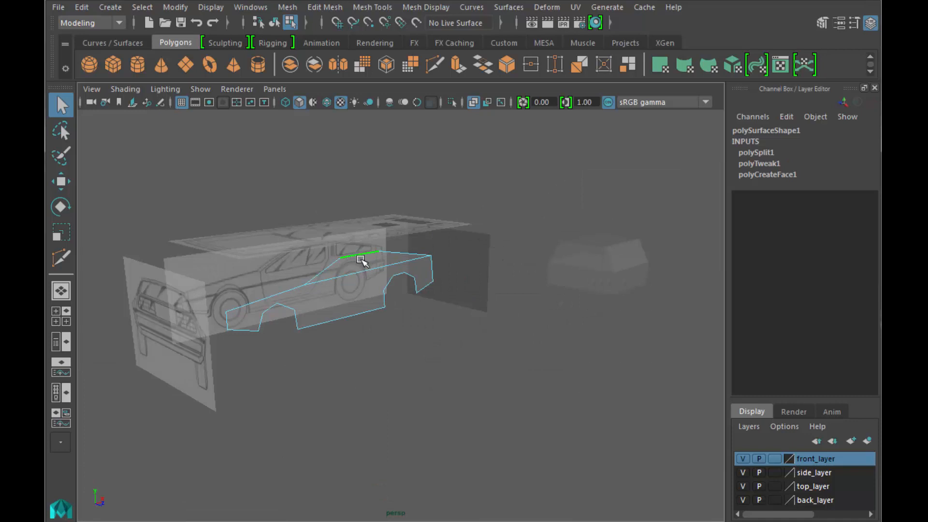
pyautogui.scroll(5, 361, 262)
pyautogui.scroll(-4, 471, 308)
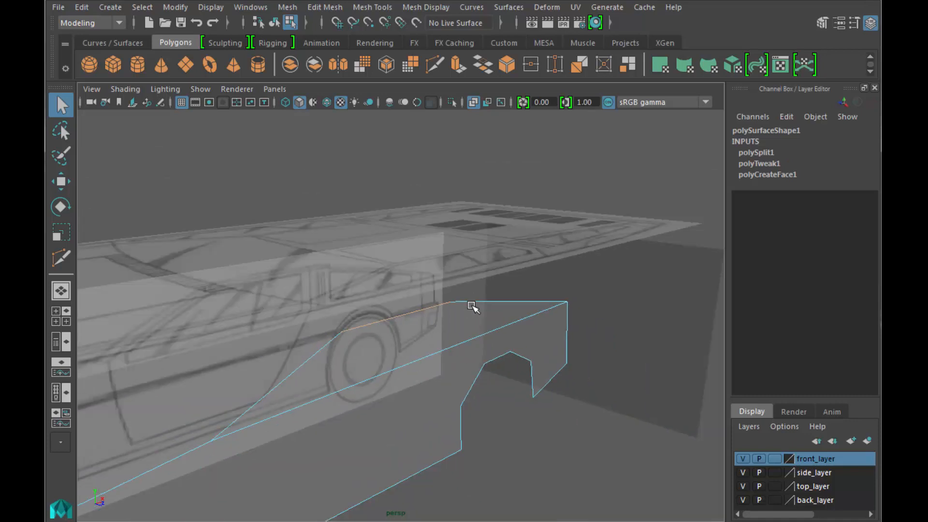
# Turn off X-Ray shading in the perspective view and inspect the car profile's roof section as a solid surface
pyautogui.moveTo(475, 401)
pyautogui.keyDown('alt'); pyautogui.mouseDown(button='middle')
pyautogui.moveTo(488, 323)
pyautogui.moveTo(476, 263)
pyautogui.mouseUp(button='middle'); pyautogui.keyUp('alt')
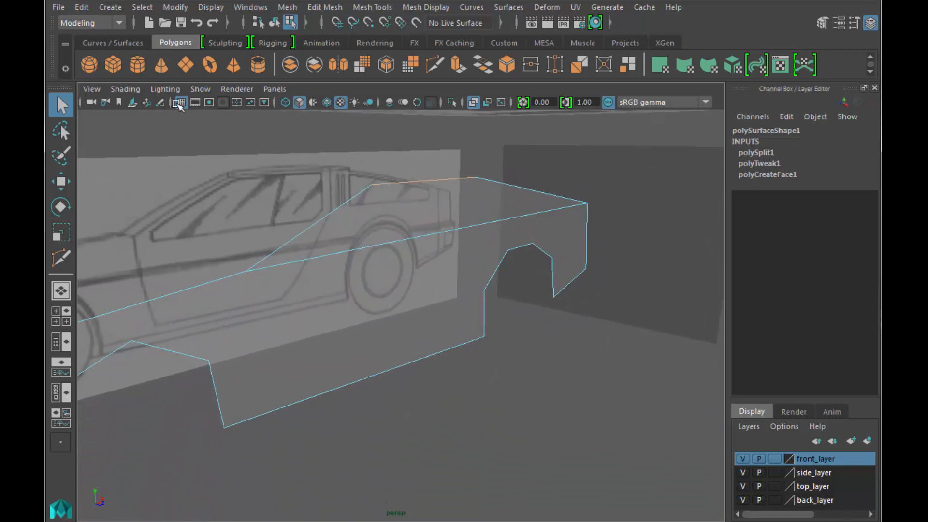
pyautogui.click(125, 89)
pyautogui.click(174, 242)
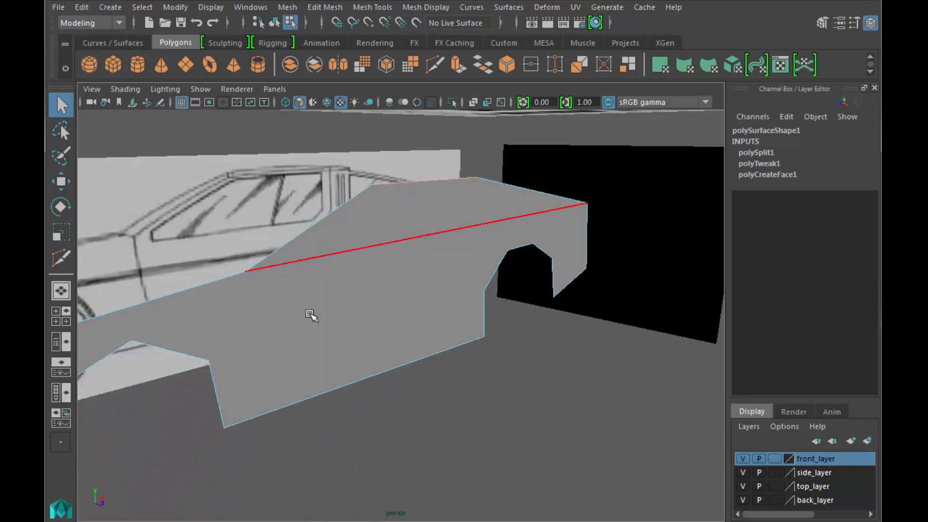
pyautogui.moveTo(348, 341)
pyautogui.keyDown('alt'); pyautogui.mouseDown()
pyautogui.moveTo(408, 337)
pyautogui.moveTo(362, 344)
pyautogui.moveTo(366, 276)
pyautogui.mouseUp(); pyautogui.keyUp('alt')
pyautogui.keyDown('alt'); pyautogui.moveTo(472, 190); pyautogui.dragTo(452, 250); pyautogui.keyUp('alt')
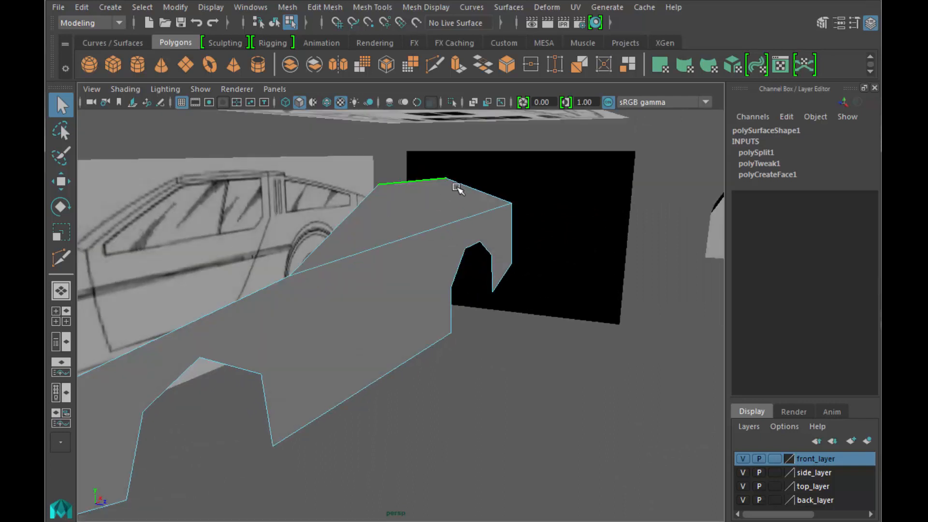
# Show the side view at full size and turn on X-Ray shading there to see the profile through the front blueprint
pyautogui.press('space')
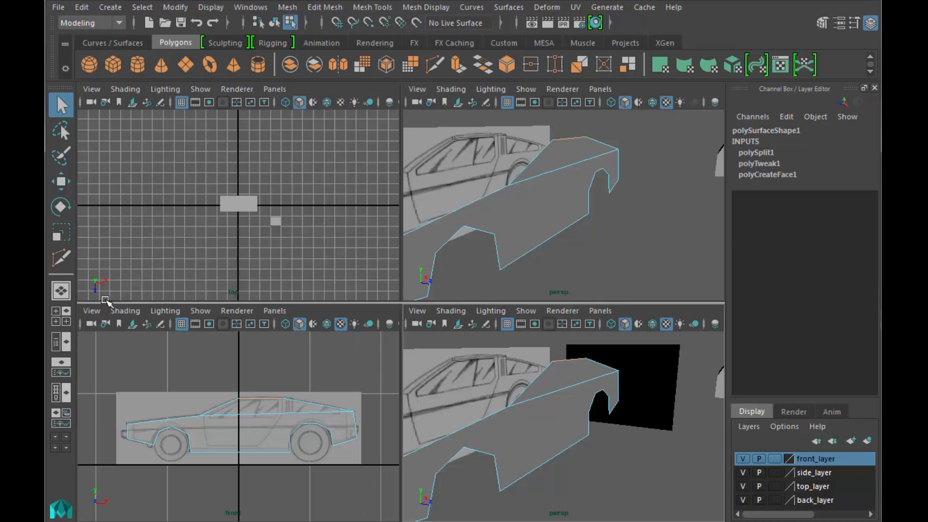
pyautogui.click(56, 312)
pyautogui.press('space')
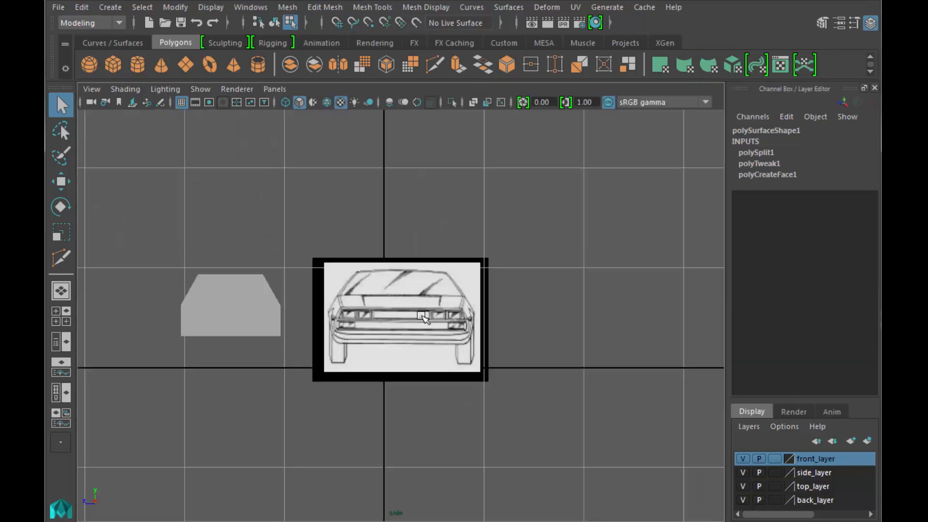
pyautogui.click(127, 89)
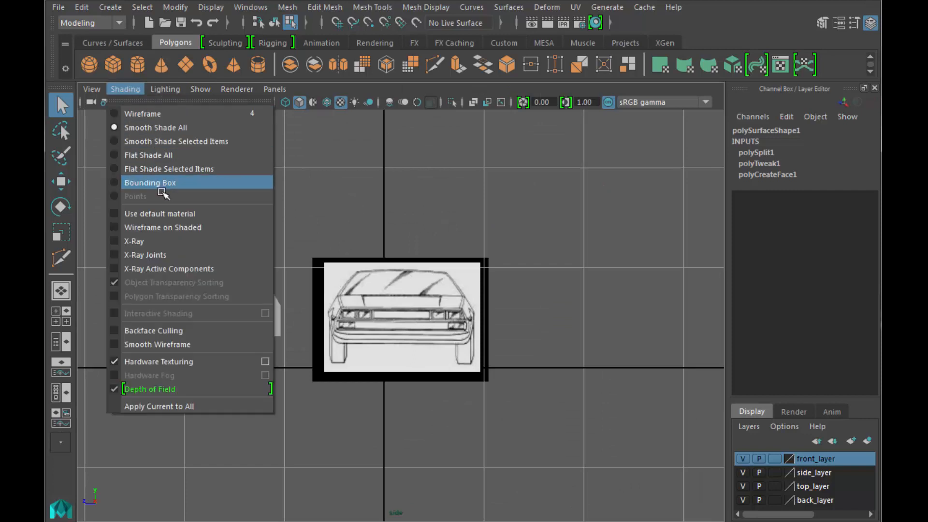
pyautogui.click(180, 241)
# Move the car profile's roof edge sideways along Z in the side view so the roof section slants away from the body
pyautogui.click(385, 278)
pyautogui.press('w')
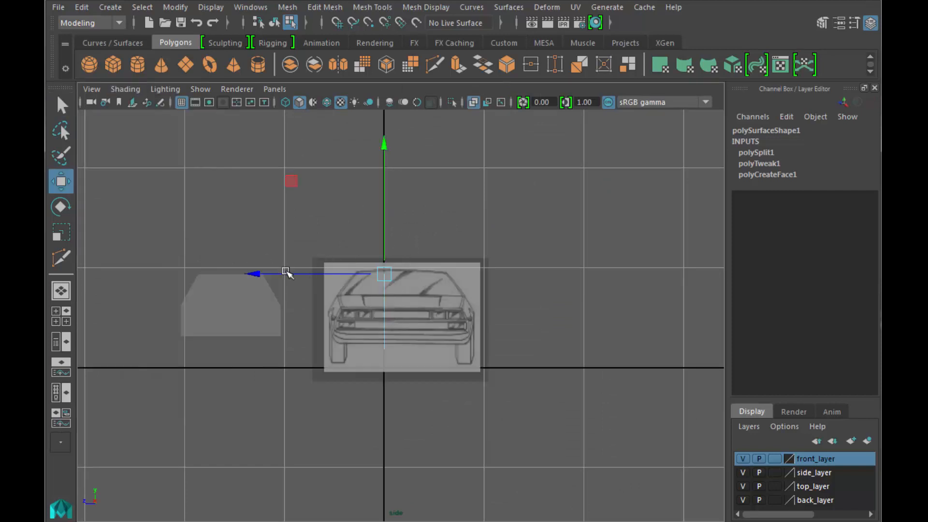
pyautogui.moveTo(285, 272); pyautogui.dragTo(247, 278)
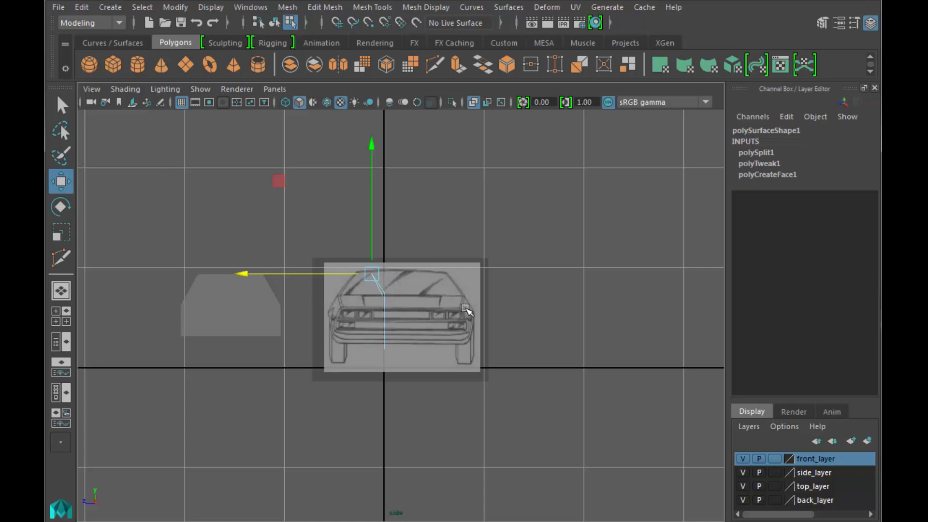
# Return the car profile to object mode and move it to Translate Z -0.844, against the car's side in the front blueprint
pyautogui.scroll(5, 459, 309)
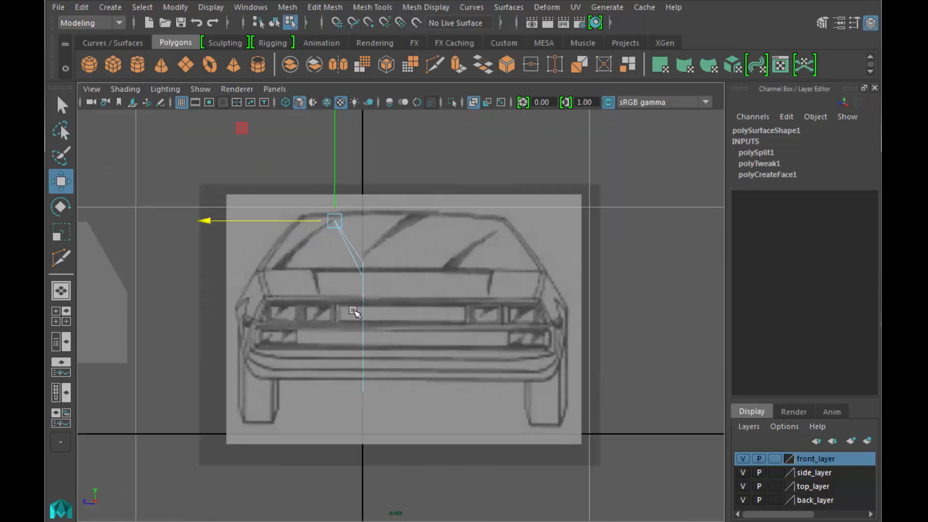
pyautogui.moveTo(364, 308); pyautogui.dragTo(386, 262, button='right')
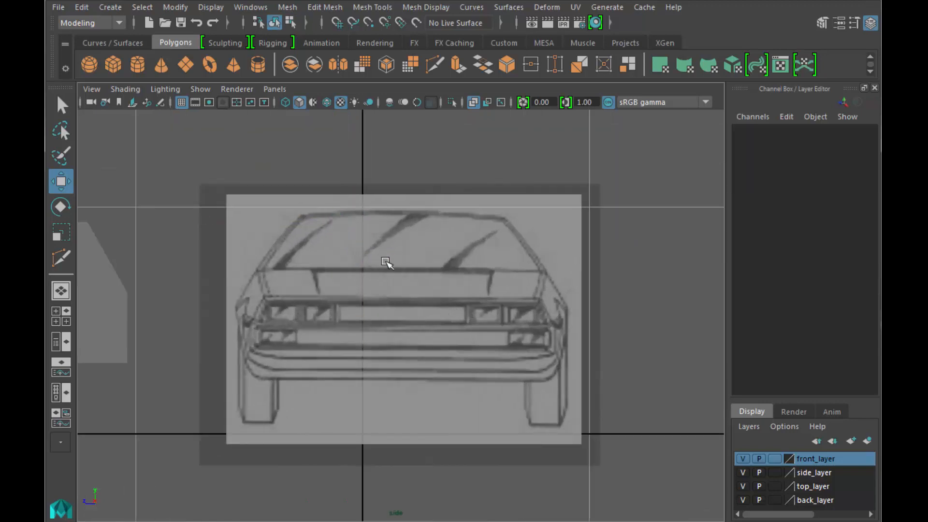
pyautogui.click(341, 304)
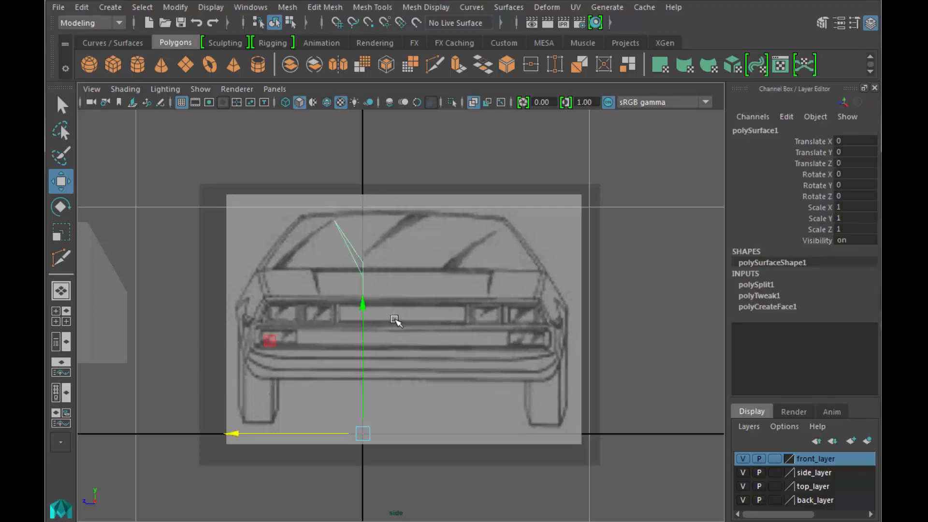
pyautogui.click(316, 290)
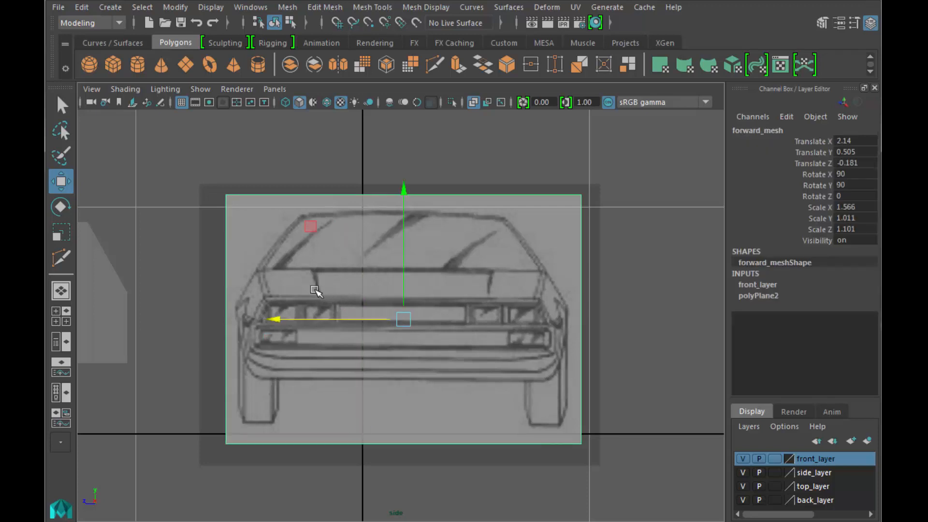
pyautogui.click(349, 308)
pyautogui.click(422, 356)
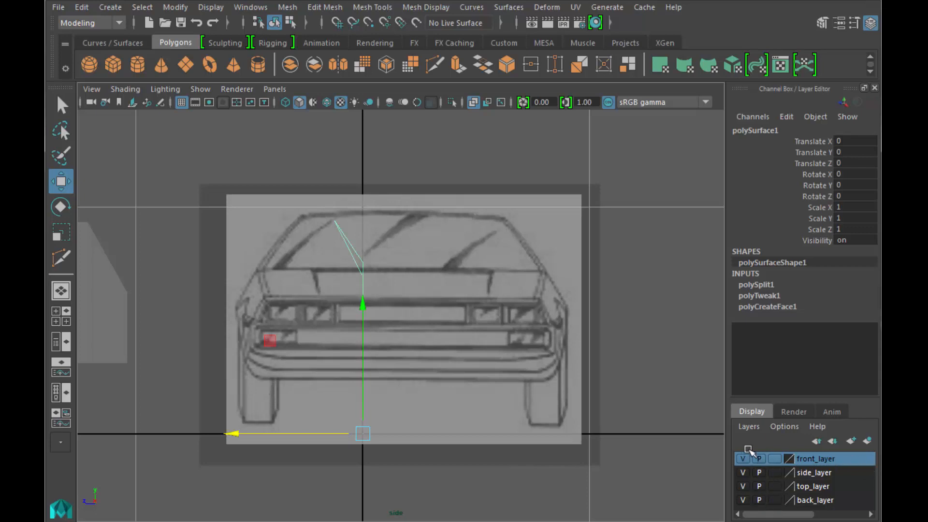
pyautogui.moveTo(234, 435); pyautogui.dragTo(424, 432)
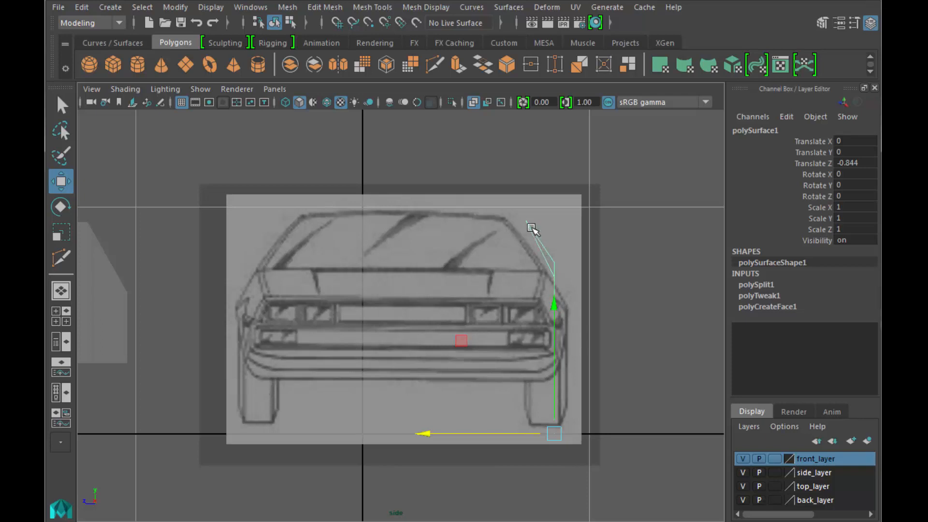
# Reselect the car profile's roof edge in the perspective view and move it inward along Z to the blueprint's roof corner in the side view
pyautogui.moveTo(532, 227); pyautogui.dragTo(497, 218, button='right')
pyautogui.click(528, 226)
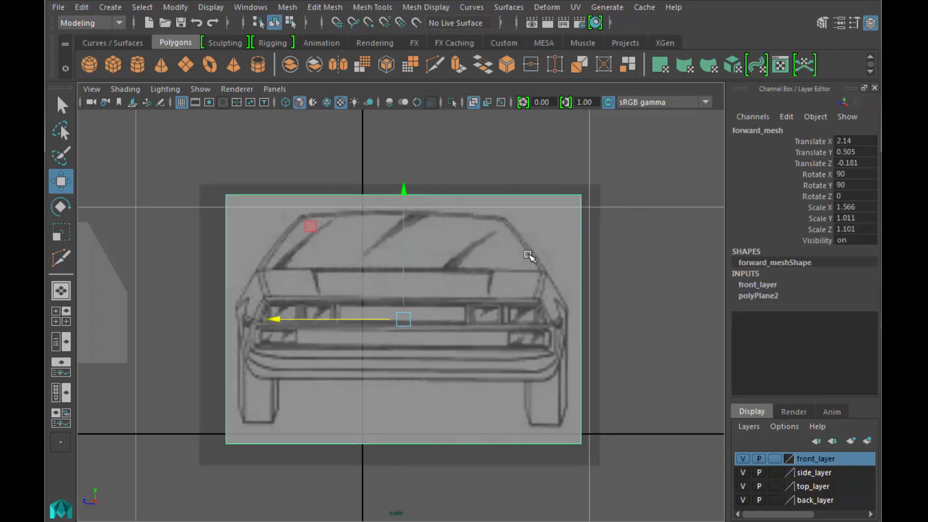
pyautogui.press('space')
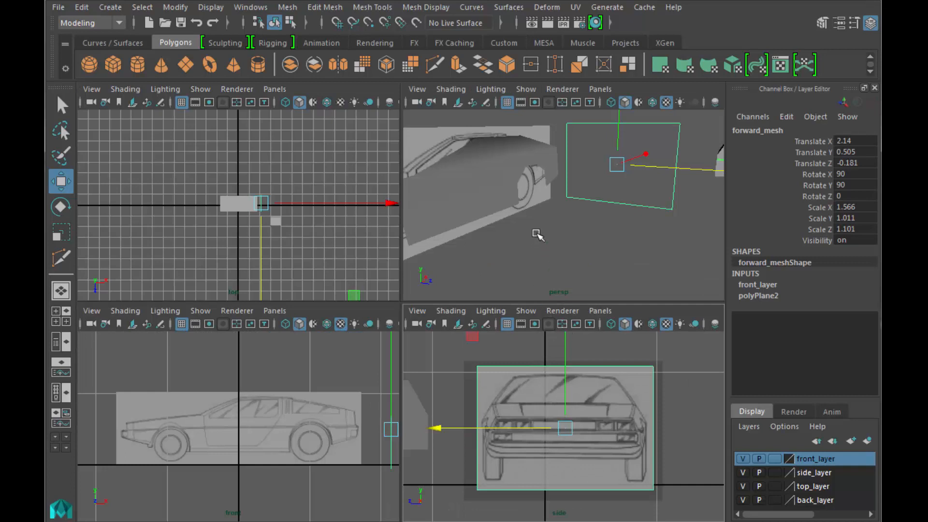
pyautogui.press('space')
pyautogui.click(297, 194)
pyautogui.moveTo(296, 191); pyautogui.dragTo(224, 191, button='right')
pyautogui.click(273, 178)
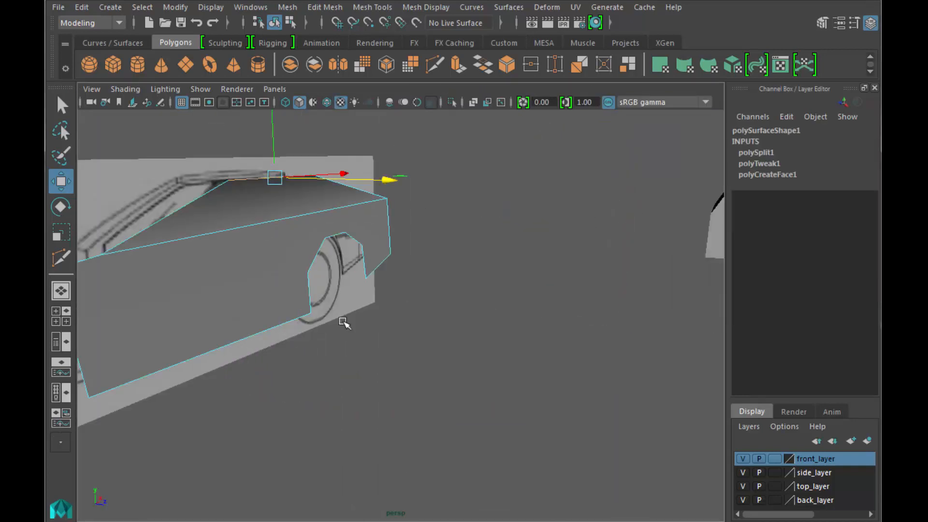
pyautogui.press('space')
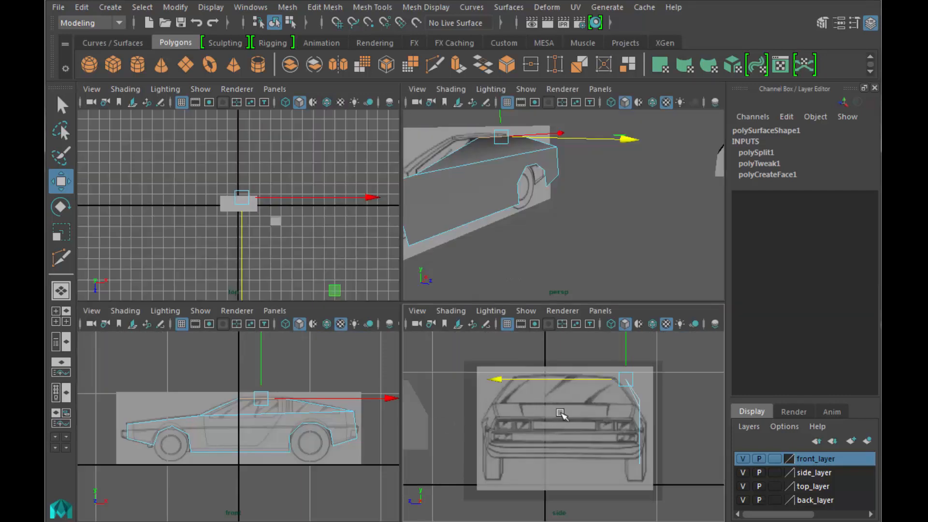
pyautogui.press('space')
pyautogui.moveTo(400, 221); pyautogui.dragTo(385, 221)
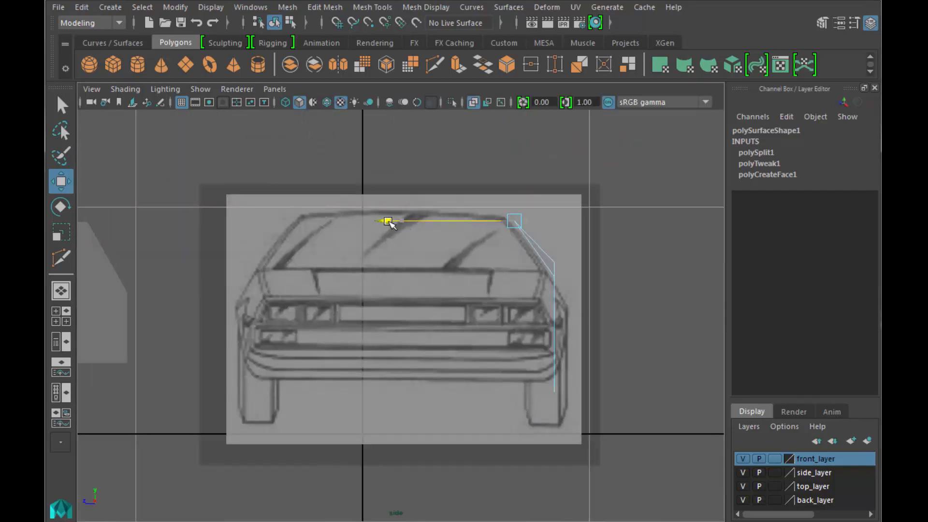
# Return to the perspective view, frame the model and select the whole car-side surface in object mode
pyautogui.click(625, 342)
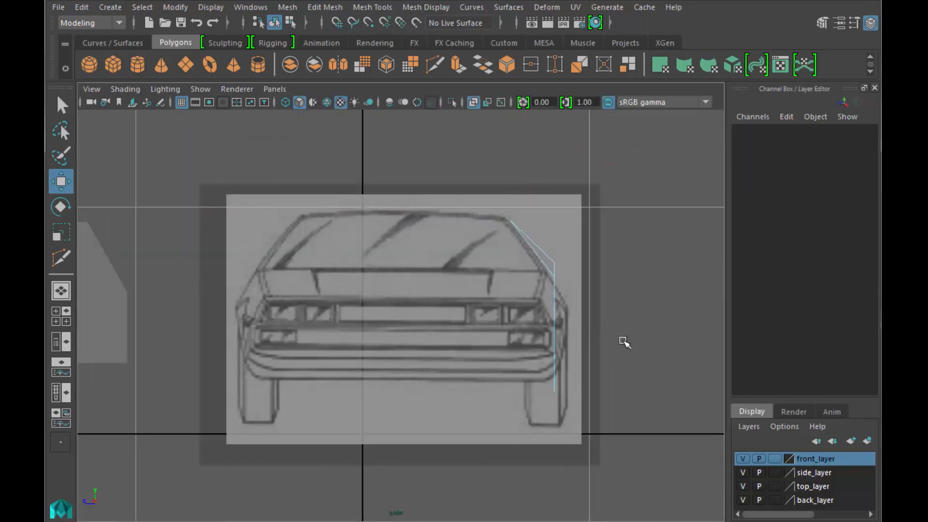
pyautogui.moveTo(625, 342); pyautogui.dragTo(622, 317)
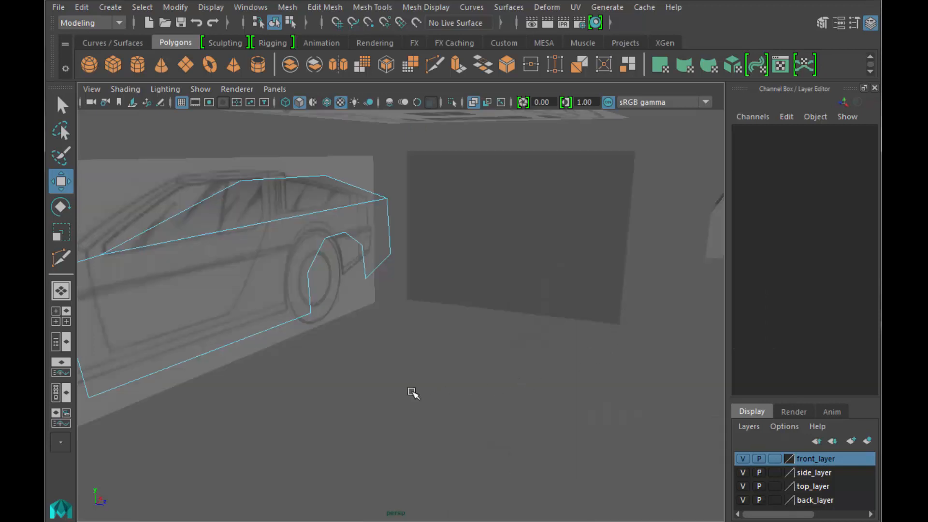
pyautogui.keyDown('alt'); pyautogui.moveTo(396, 388); pyautogui.dragTo(527, 378); pyautogui.keyUp('alt')
pyautogui.press('f')
pyautogui.click(480, 326)
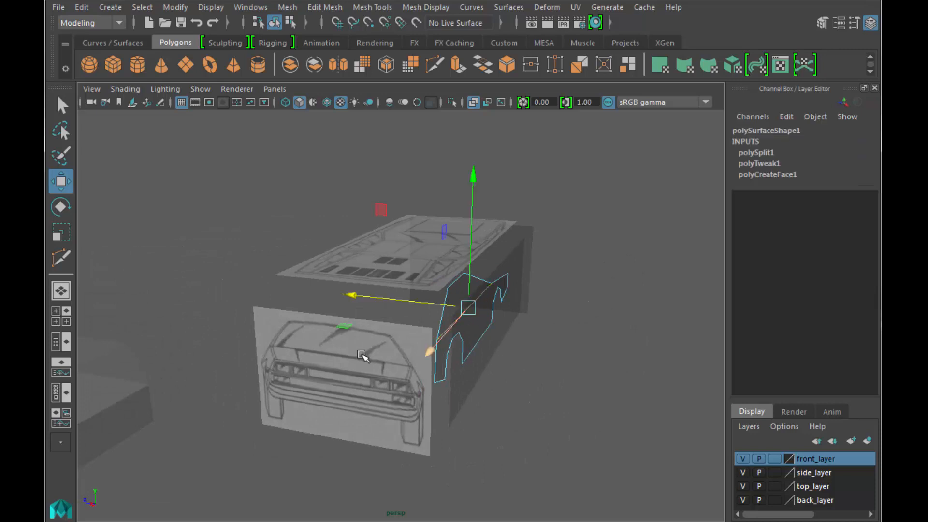
pyautogui.keyDown('alt'); pyautogui.moveTo(365, 353); pyautogui.dragTo(613, 351); pyautogui.keyUp('alt')
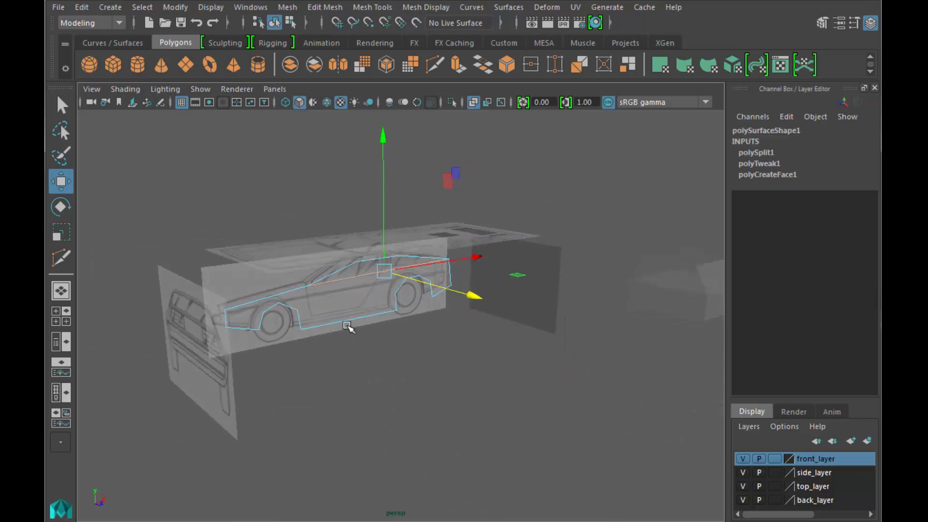
pyautogui.click(347, 309)
pyautogui.moveTo(347, 310); pyautogui.dragTo(410, 242, button='right')
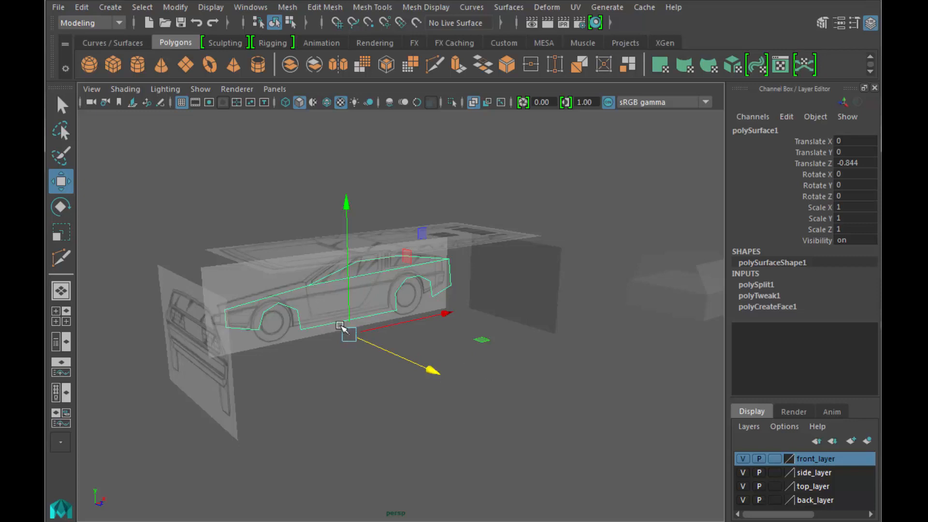
pyautogui.keyDown('alt'); pyautogui.moveTo(341, 327); pyautogui.dragTo(438, 333); pyautogui.keyUp('alt')
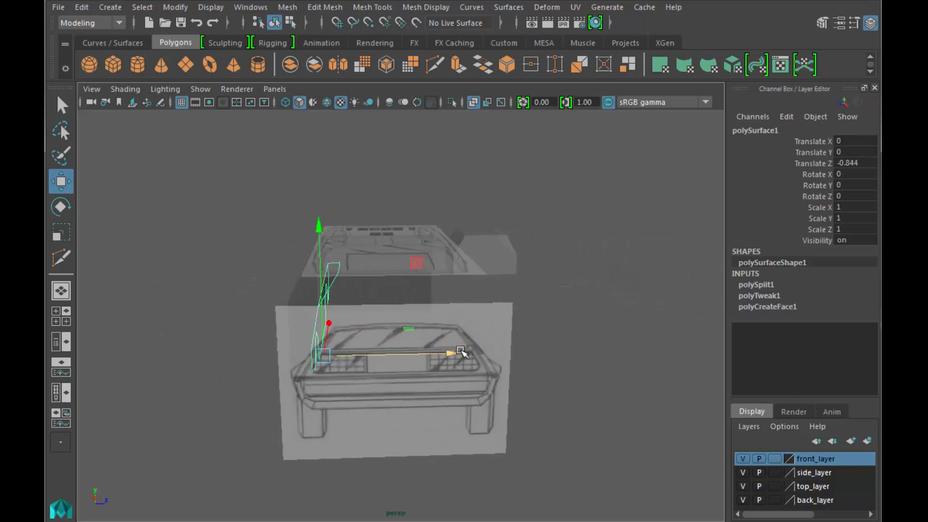
# Turn on Backface Culling in the perspective view and check the car-side surface from the side
pyautogui.click(125, 89)
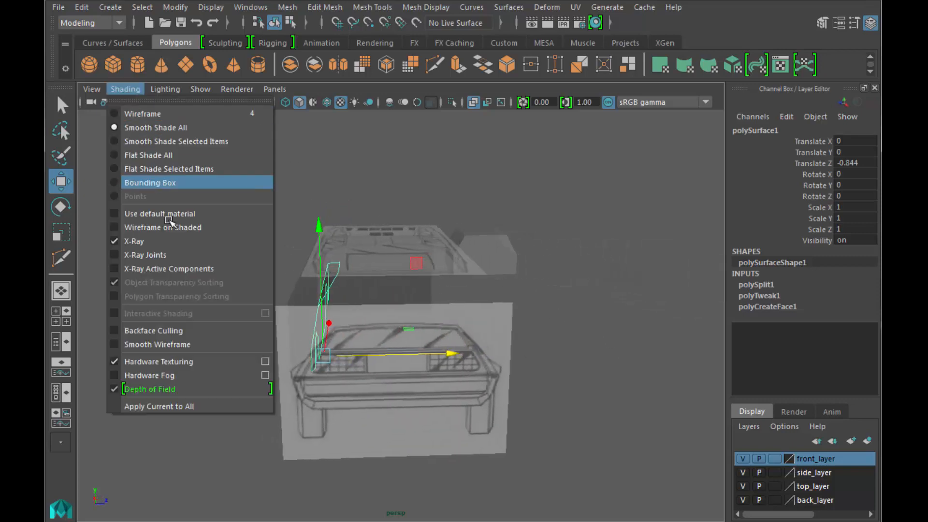
pyautogui.click(175, 334)
pyautogui.keyDown('alt'); pyautogui.moveTo(531, 362); pyautogui.dragTo(421, 368); pyautogui.keyUp('alt')
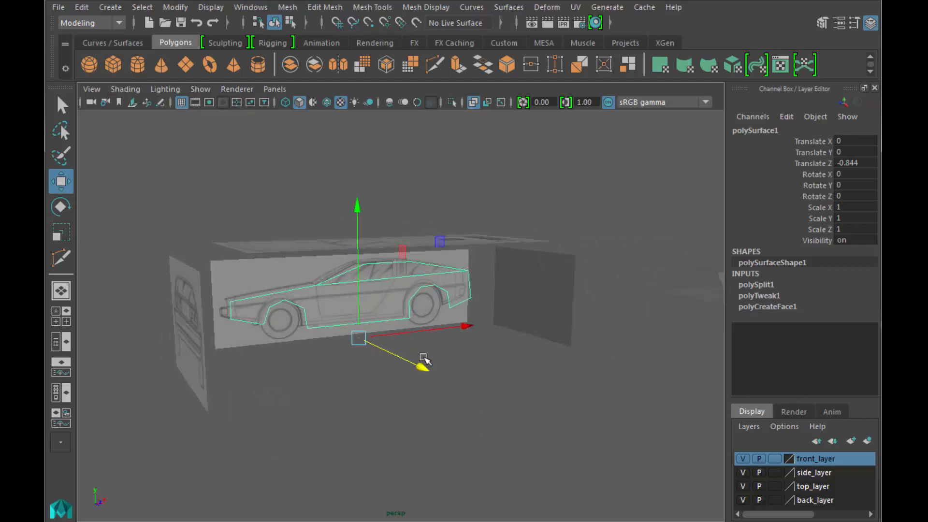
# Temporarily hide the front, side, top and back reference layers to examine the car-side surface on its own
pyautogui.click(446, 201)
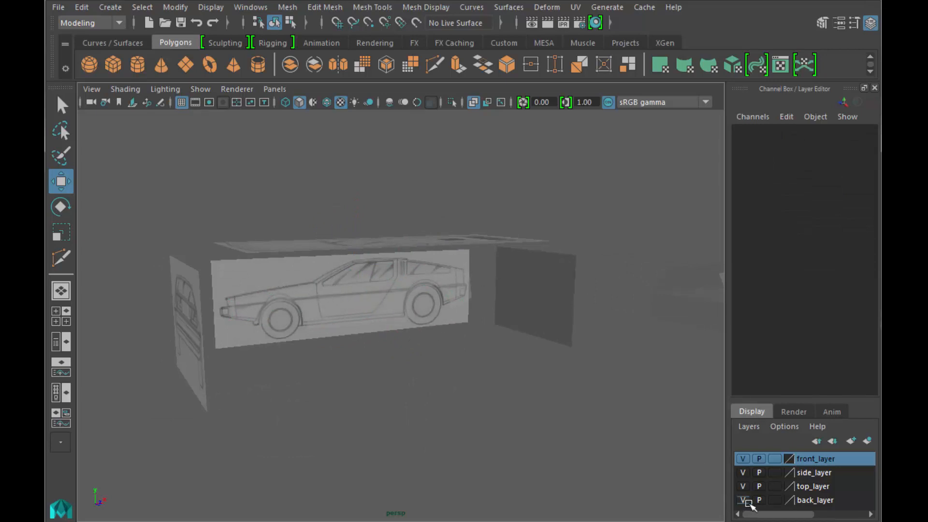
pyautogui.moveTo(750, 504); pyautogui.dragTo(743, 456)
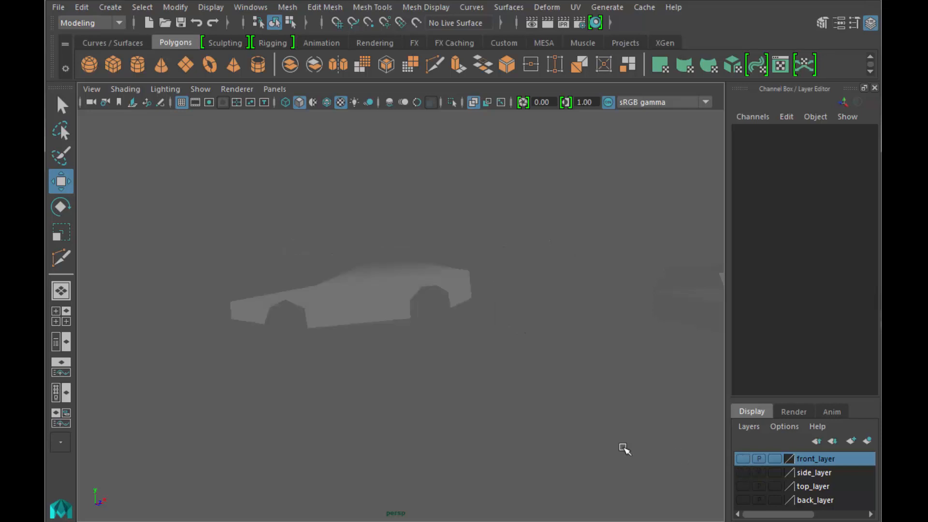
pyautogui.click(374, 330)
pyautogui.keyDown('alt'); pyautogui.moveTo(308, 390); pyautogui.dragTo(484, 392); pyautogui.keyUp('alt')
pyautogui.click(506, 399)
pyautogui.keyDown('alt'); pyautogui.moveTo(429, 407); pyautogui.dragTo(416, 421); pyautogui.keyUp('alt')
pyautogui.click(367, 343)
pyautogui.keyDown('alt'); pyautogui.moveTo(539, 401); pyautogui.dragTo(467, 385); pyautogui.keyUp('alt')
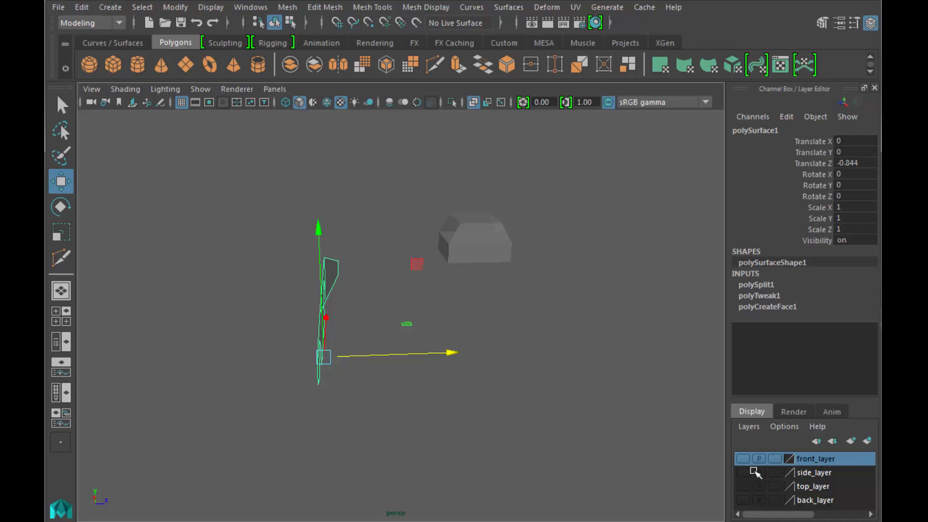
pyautogui.moveTo(744, 500); pyautogui.dragTo(743, 461)
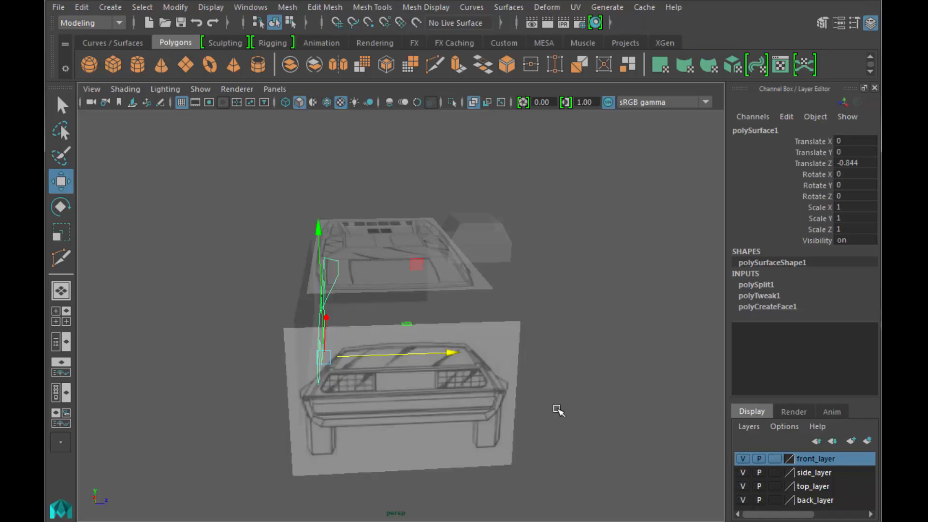
# Move the car-side surface along Z to about 0.529, lining it up with the opposite flank in the front reference image
pyautogui.keyDown('alt'); pyautogui.moveTo(300, 410); pyautogui.dragTo(607, 406); pyautogui.keyUp('alt')
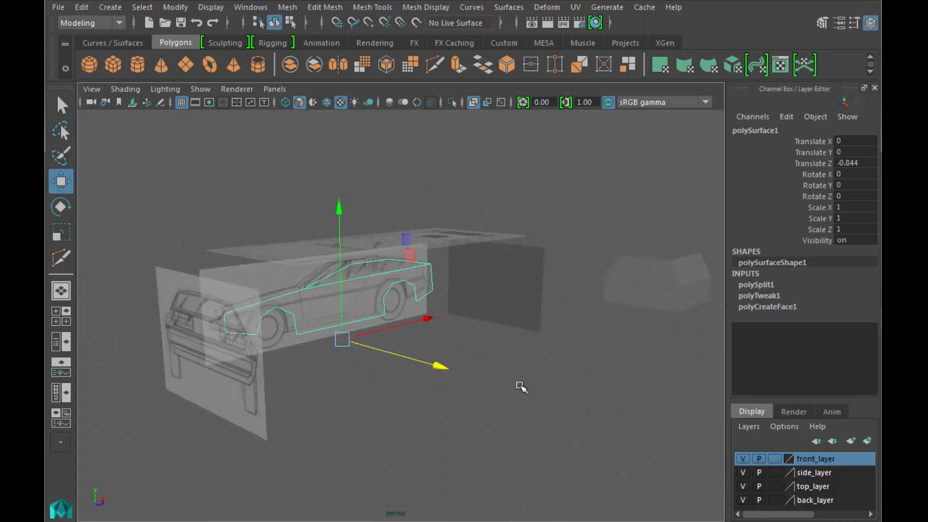
pyautogui.moveTo(442, 369); pyautogui.dragTo(571, 396)
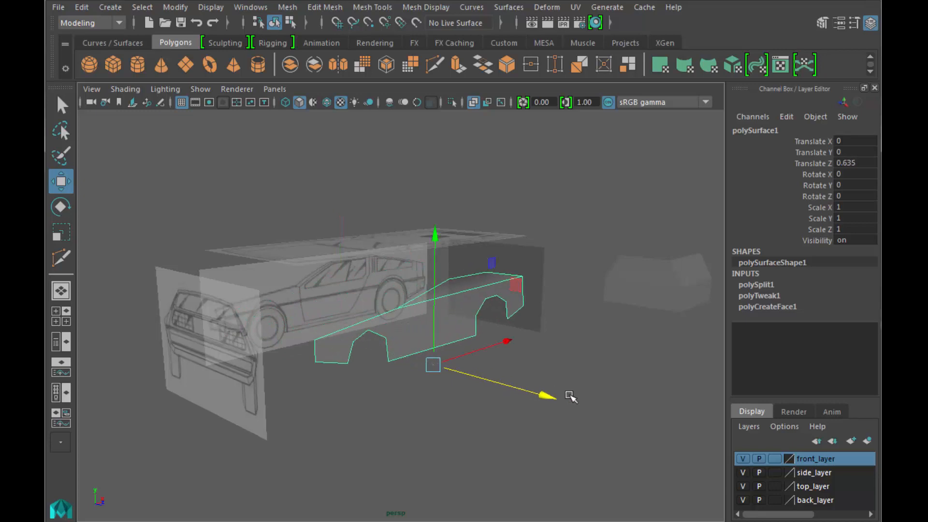
pyautogui.press('space')
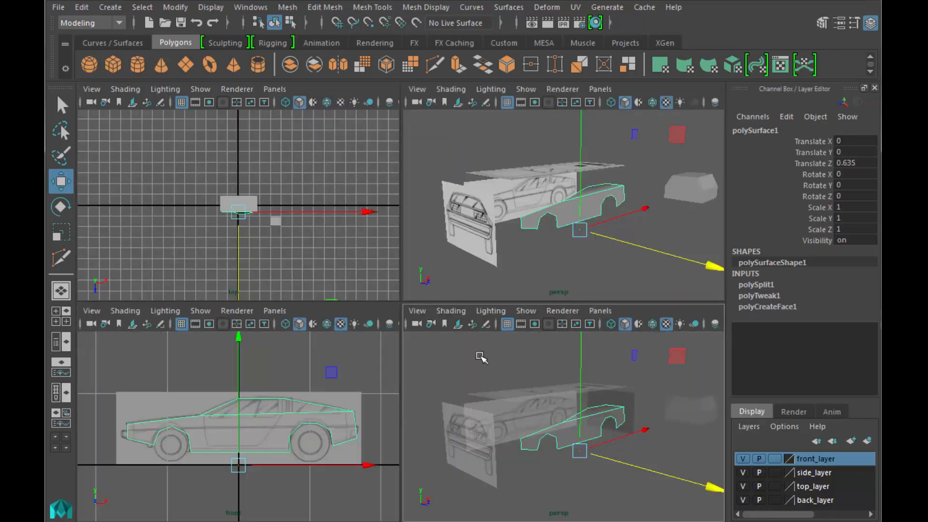
pyautogui.click(66, 312)
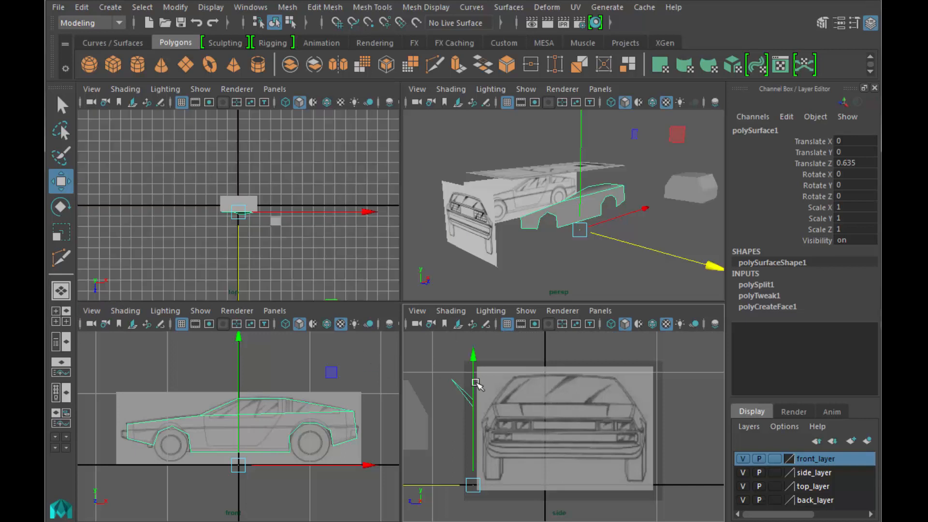
pyautogui.press('space')
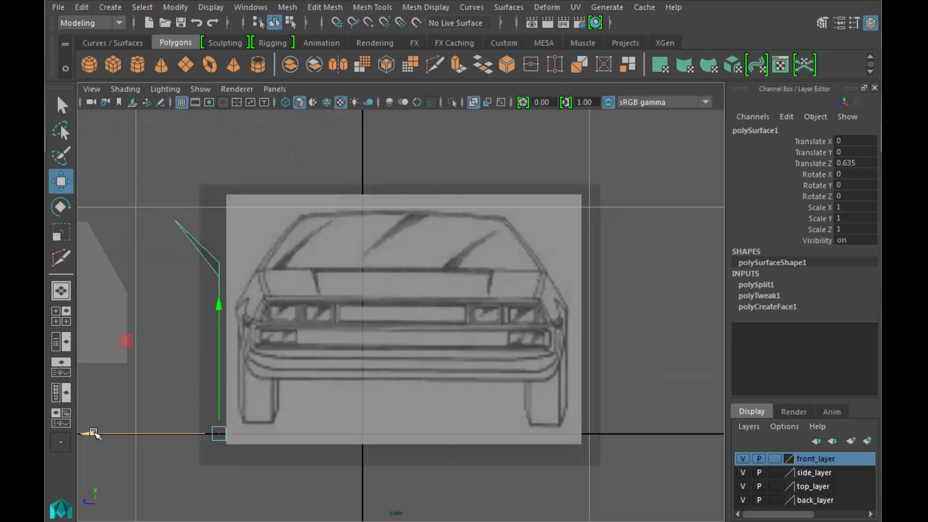
pyautogui.moveTo(93, 434); pyautogui.dragTo(117, 434)
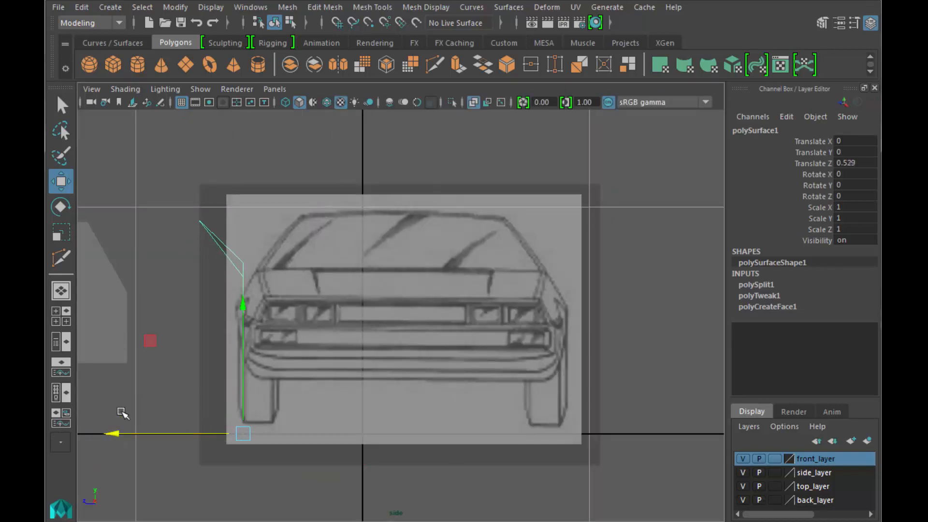
# Move the surface's roof edge inward and slightly up to match the roof corner of the car in the front reference image
pyautogui.press('space')
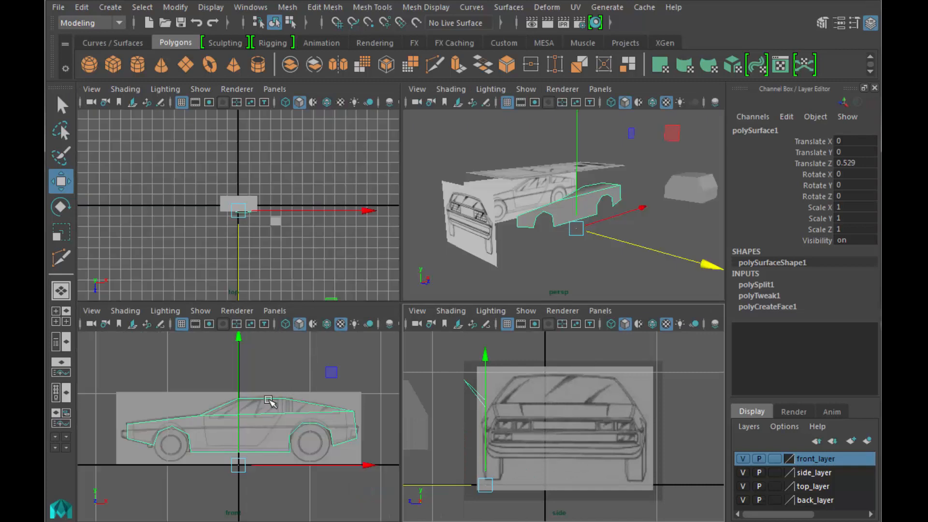
pyautogui.moveTo(269, 401); pyautogui.dragTo(263, 237, button='right')
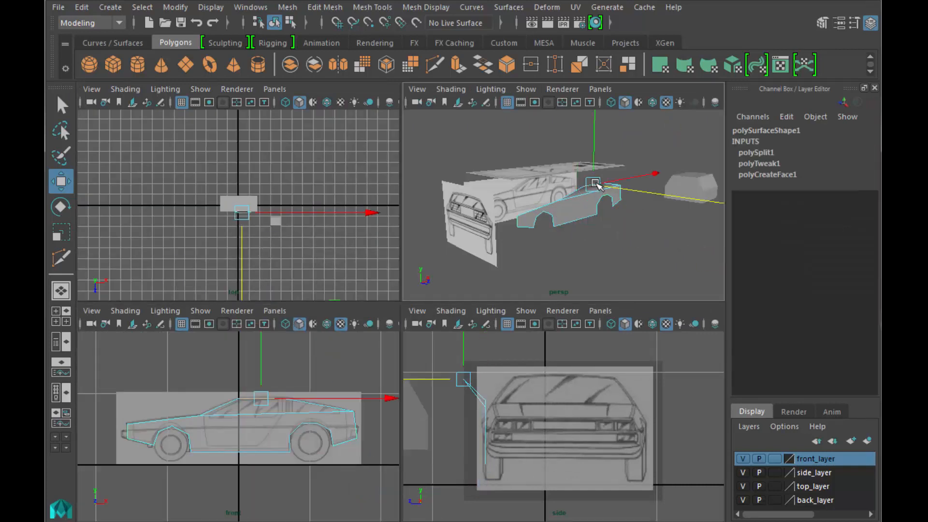
pyautogui.press('space')
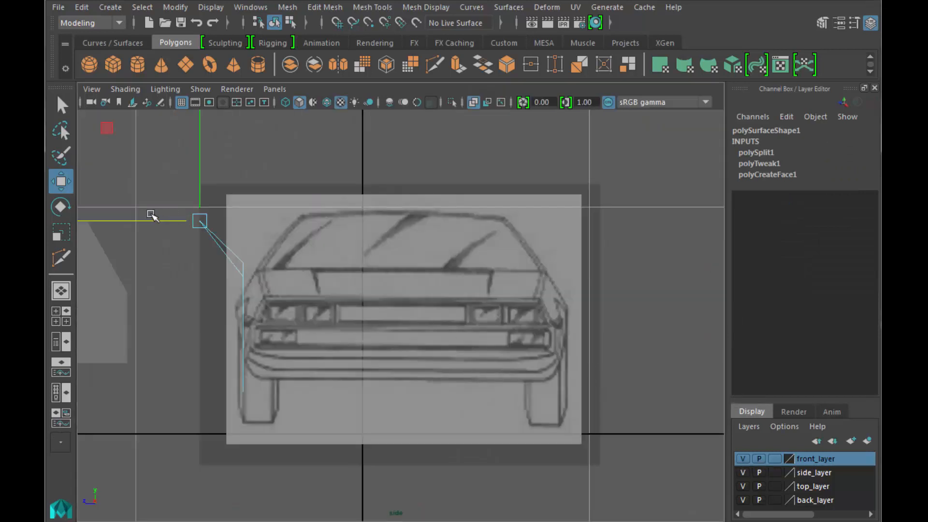
pyautogui.moveTo(128, 221); pyautogui.dragTo(225, 216)
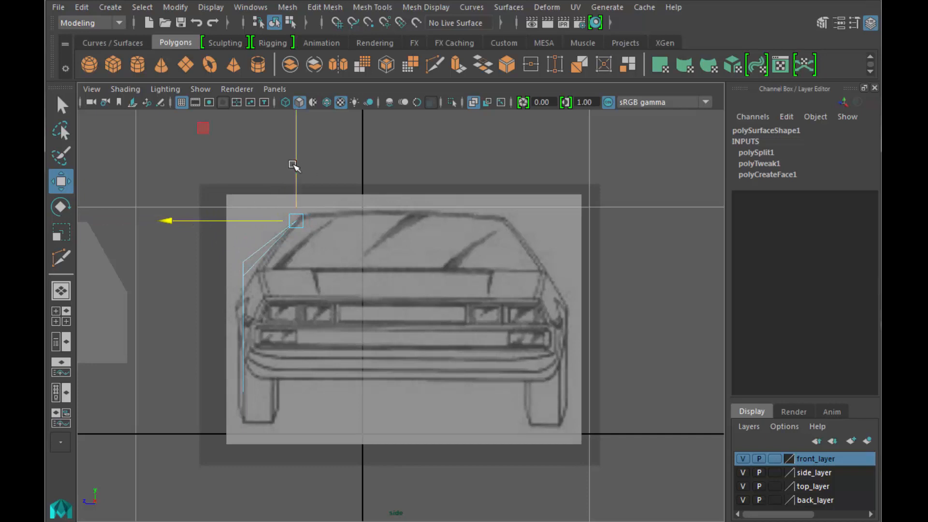
pyautogui.moveTo(299, 168); pyautogui.dragTo(297, 166)
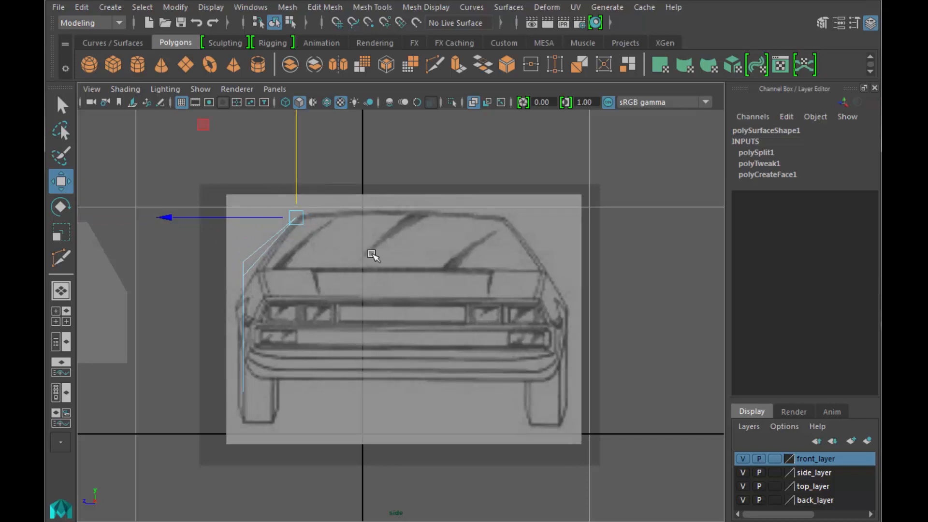
# Extrude the whole car-side surface and move the extruded faces inward along Z to give the body width
pyautogui.press('space')
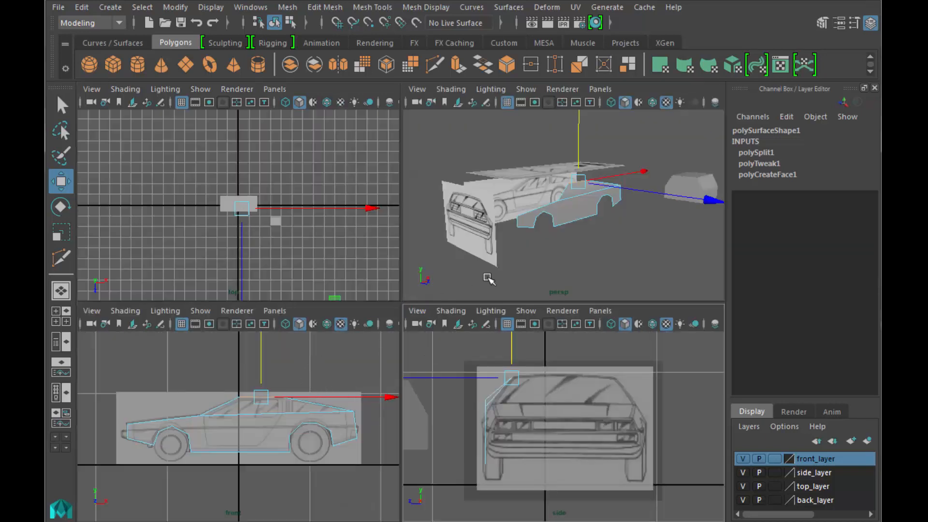
pyautogui.rightClick(567, 214)
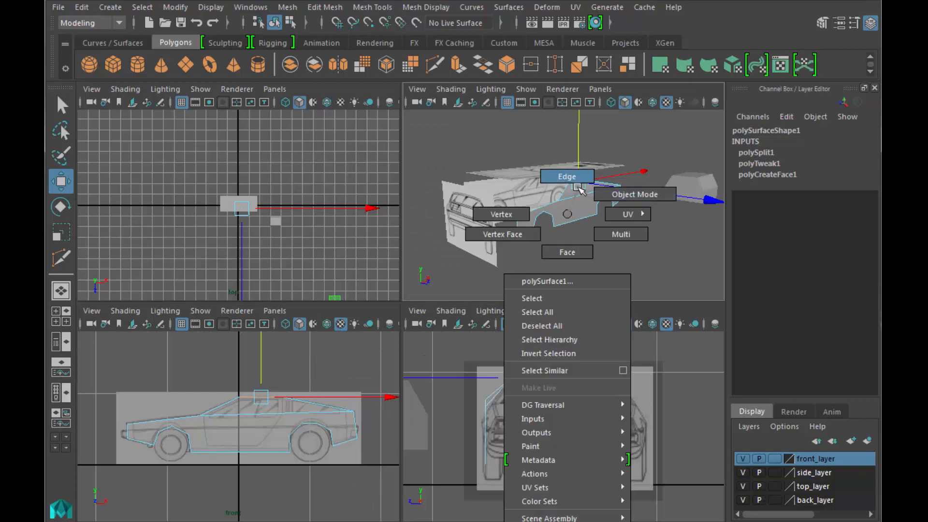
pyautogui.click(553, 215)
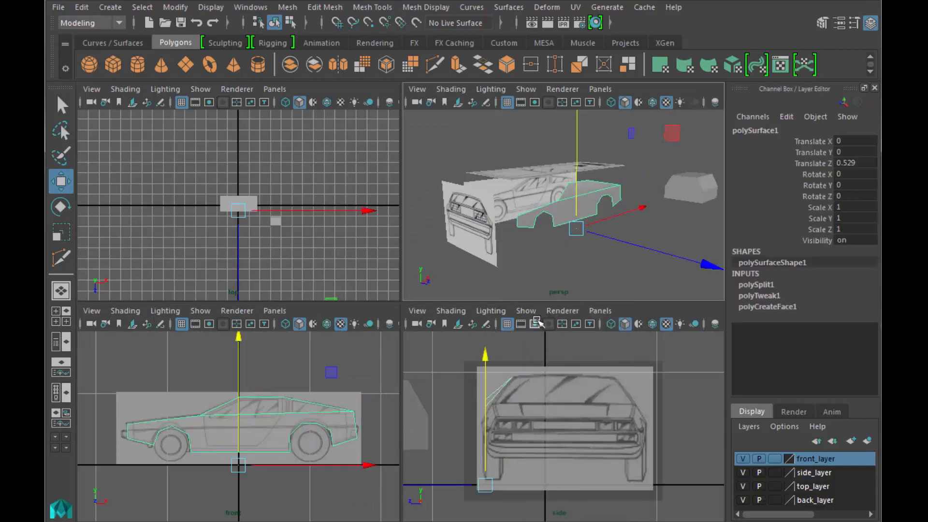
pyautogui.press('space')
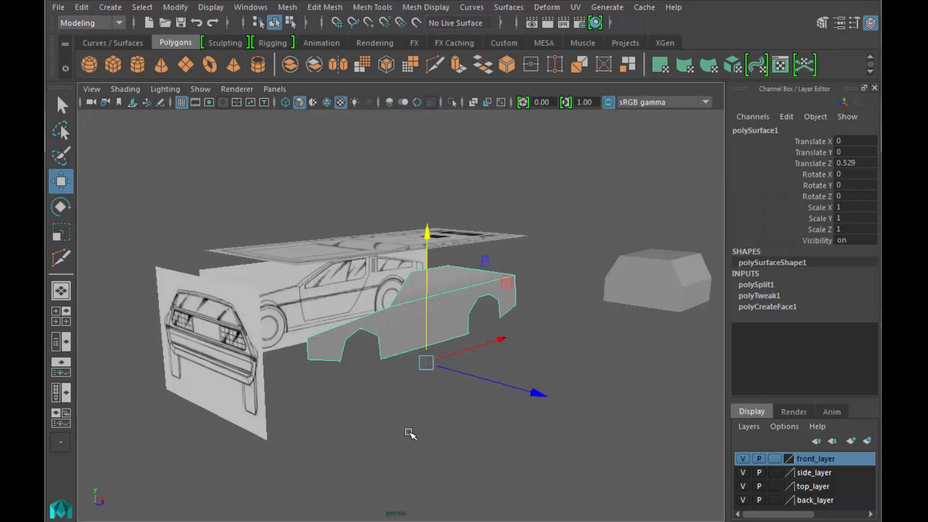
pyautogui.keyDown('alt'); pyautogui.moveTo(409, 433); pyautogui.dragTo(444, 438); pyautogui.keyUp('alt')
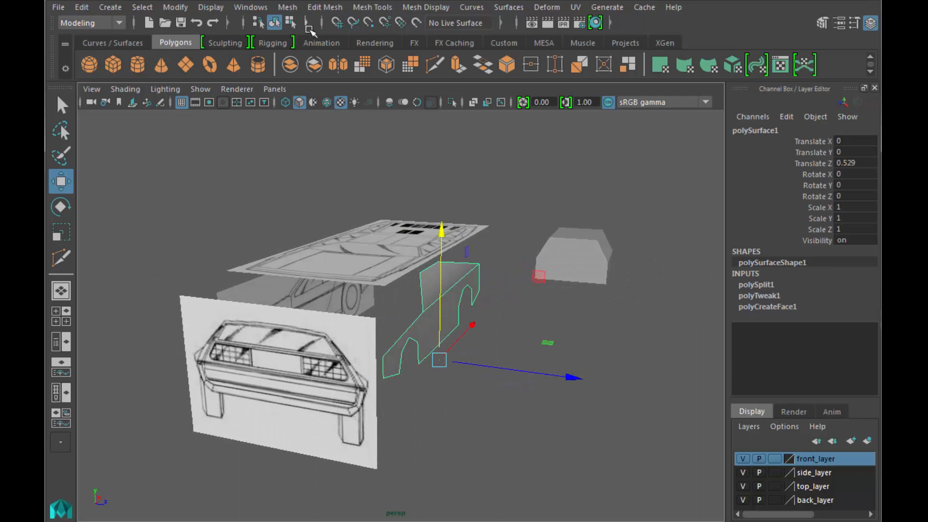
pyautogui.click(316, 7)
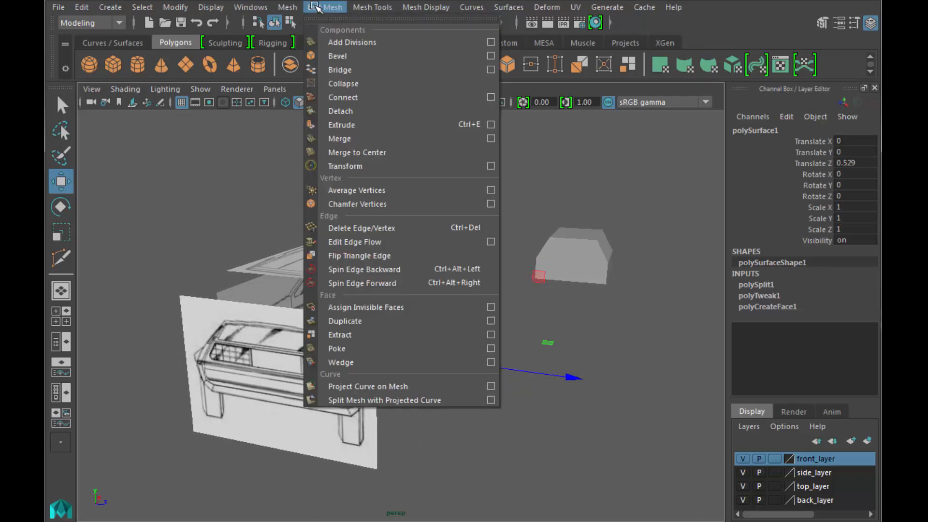
pyautogui.moveTo(291, 7)
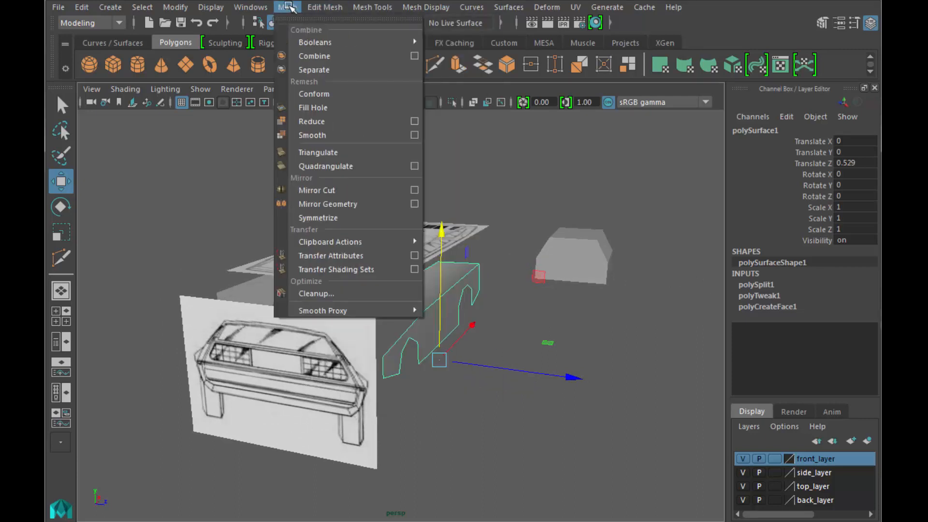
pyautogui.moveTo(327, 7)
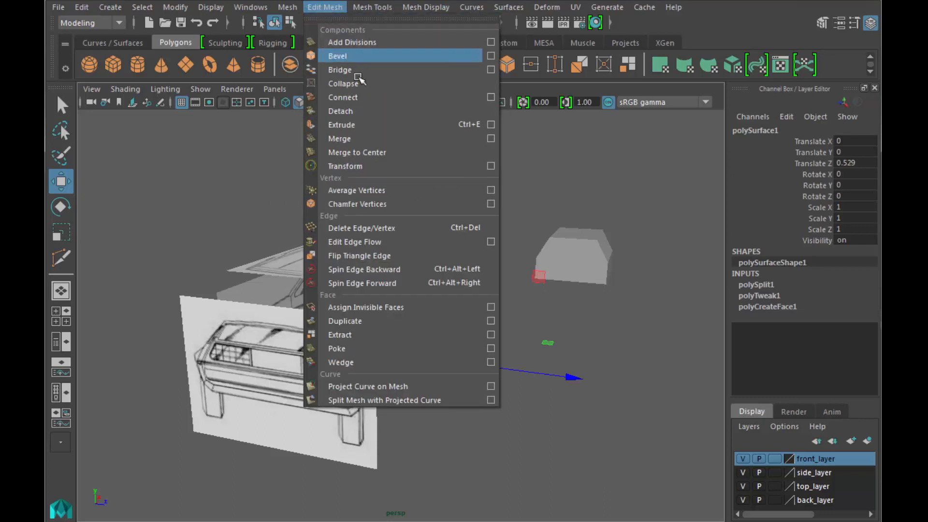
pyautogui.click(369, 125)
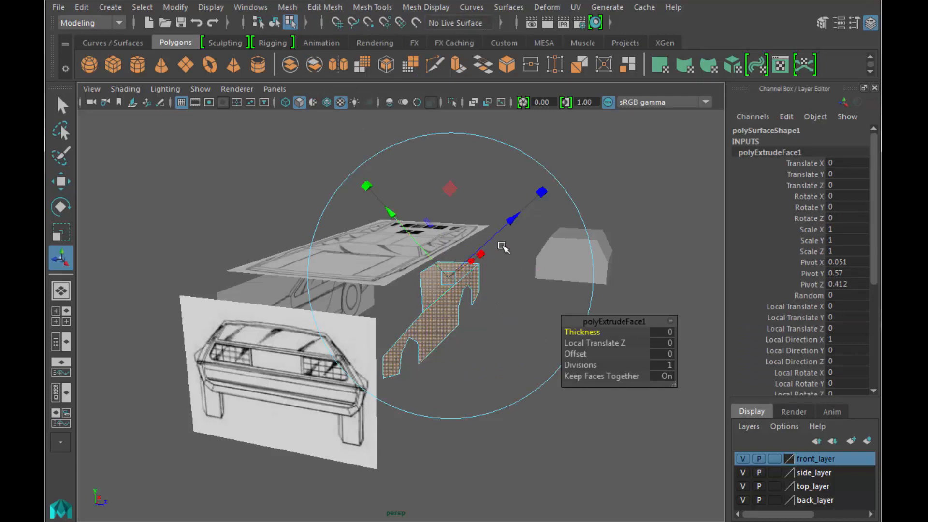
pyautogui.press('w')
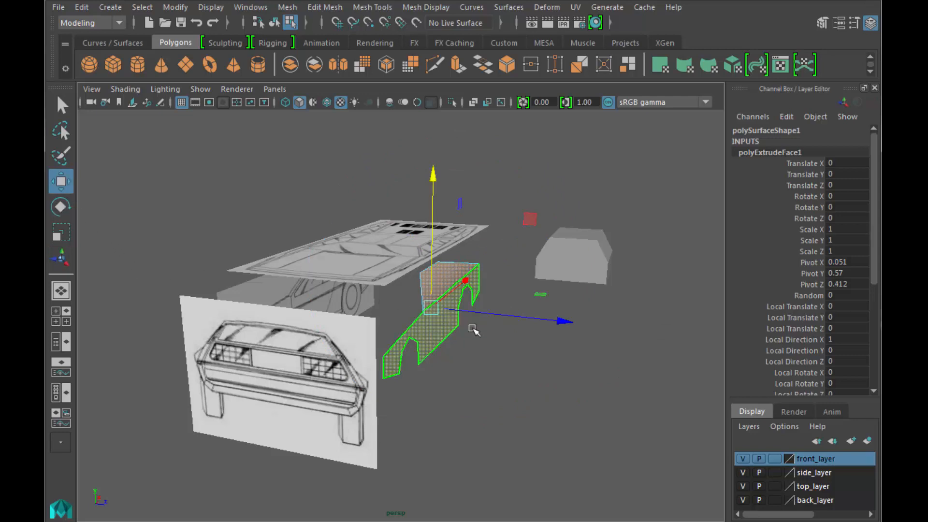
pyautogui.moveTo(557, 319); pyautogui.dragTo(484, 331)
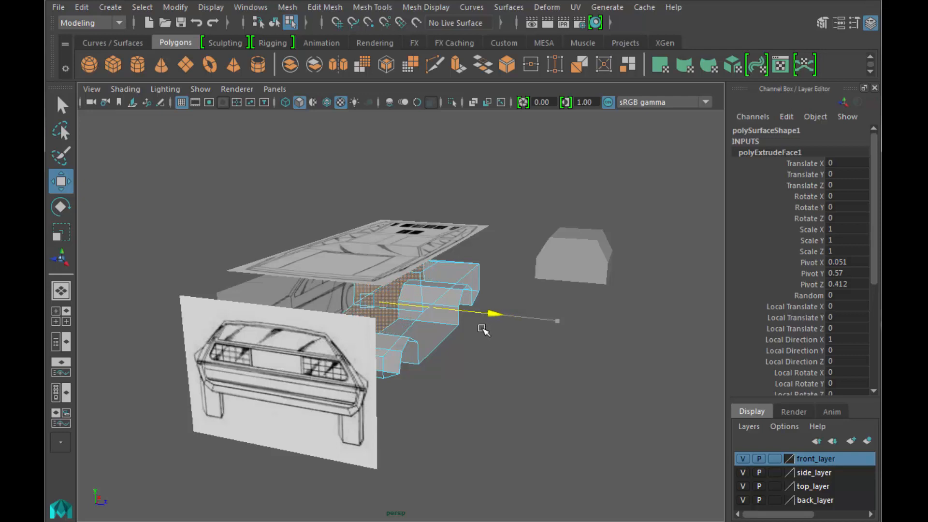
pyautogui.moveTo(484, 330); pyautogui.dragTo(489, 327)
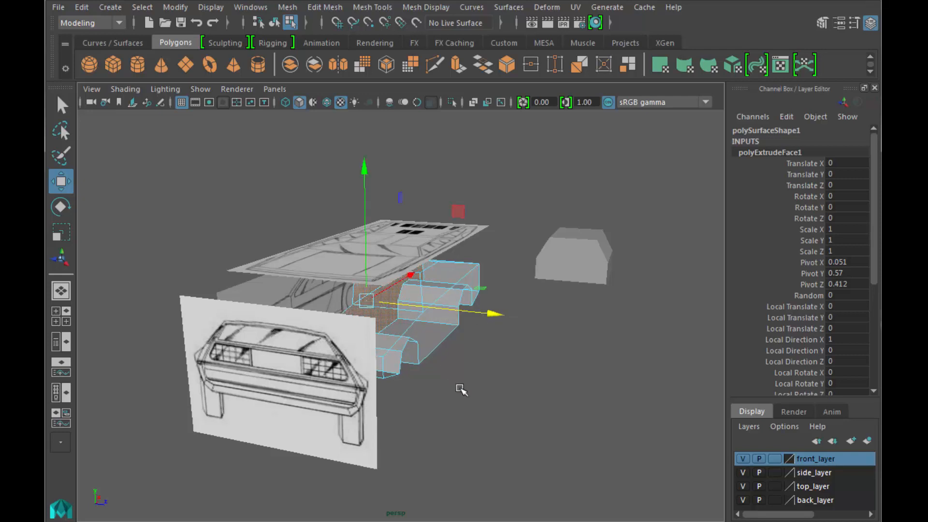
# Scale the inner extruded faces flat along Z and move them onto the car's centreline in the front reference image
pyautogui.press('space')
pyautogui.press('space')
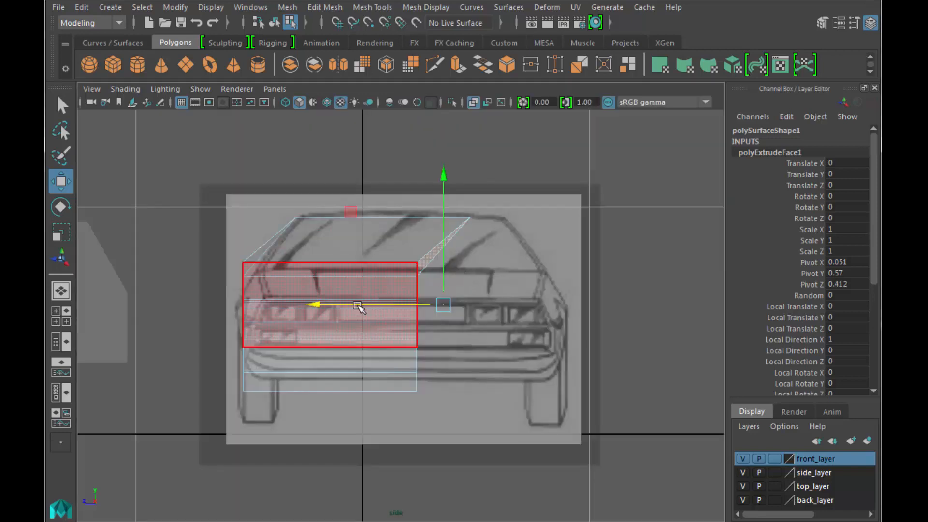
pyautogui.moveTo(318, 308); pyautogui.dragTo(296, 315)
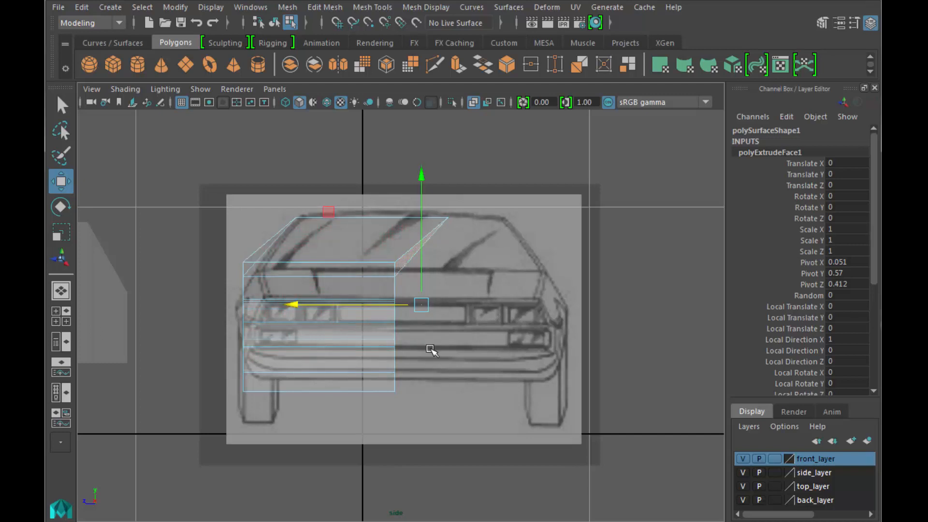
pyautogui.press('r')
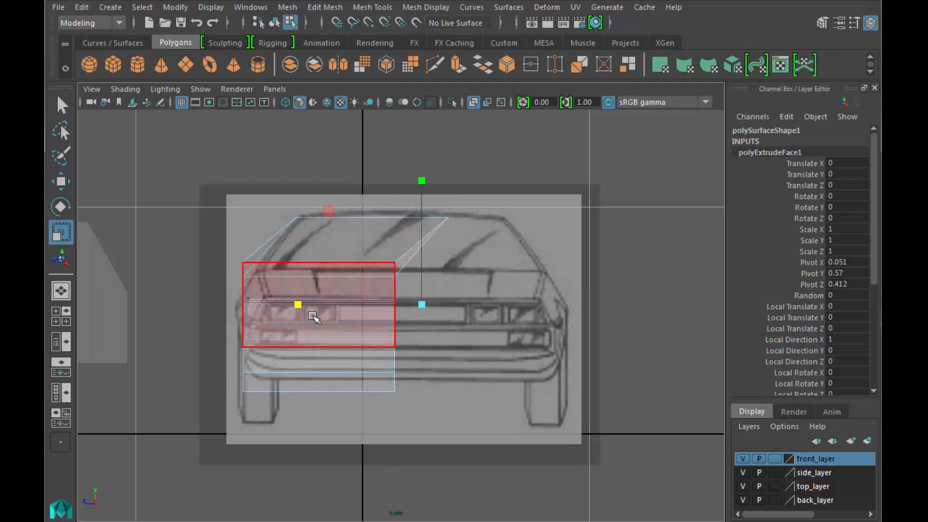
pyautogui.moveTo(297, 305); pyautogui.dragTo(420, 293)
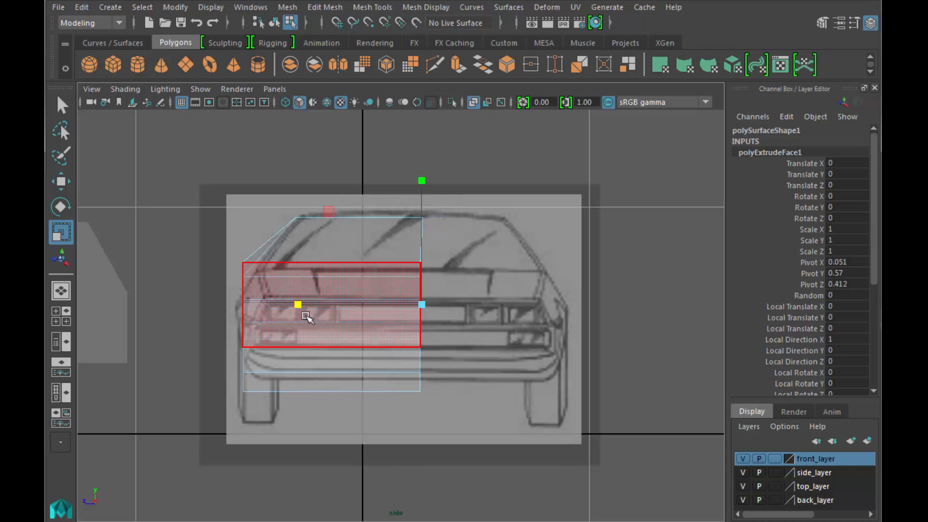
pyautogui.moveTo(297, 305); pyautogui.dragTo(420, 295)
pyautogui.press('w')
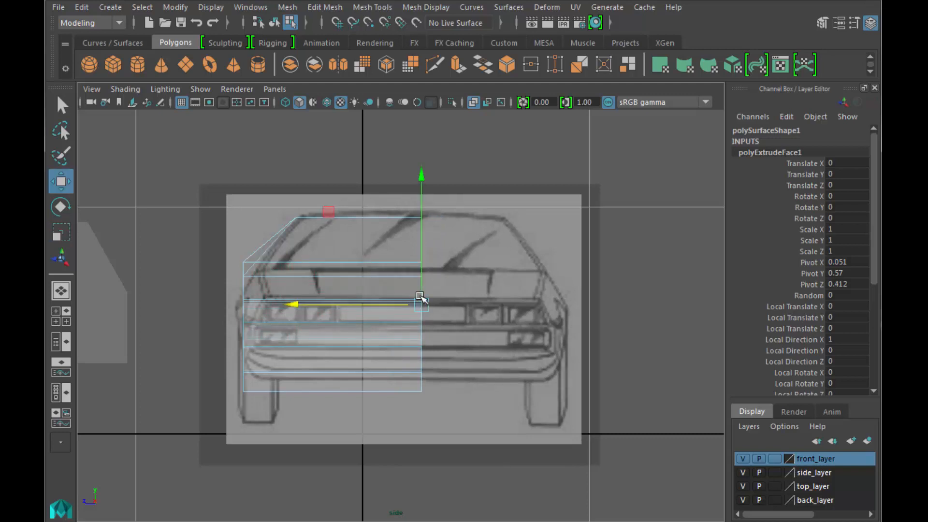
pyautogui.moveTo(295, 307); pyautogui.dragTo(273, 312)
pyautogui.press('space')
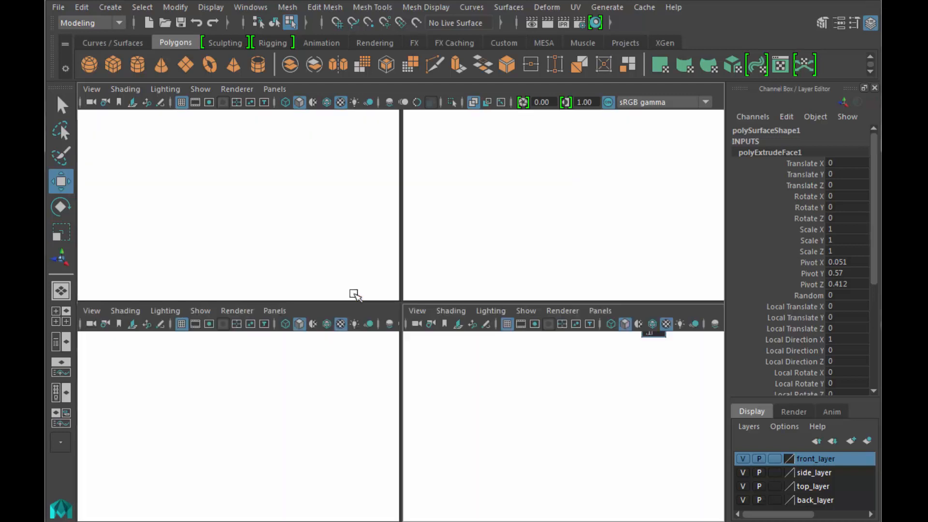
pyautogui.press('space')
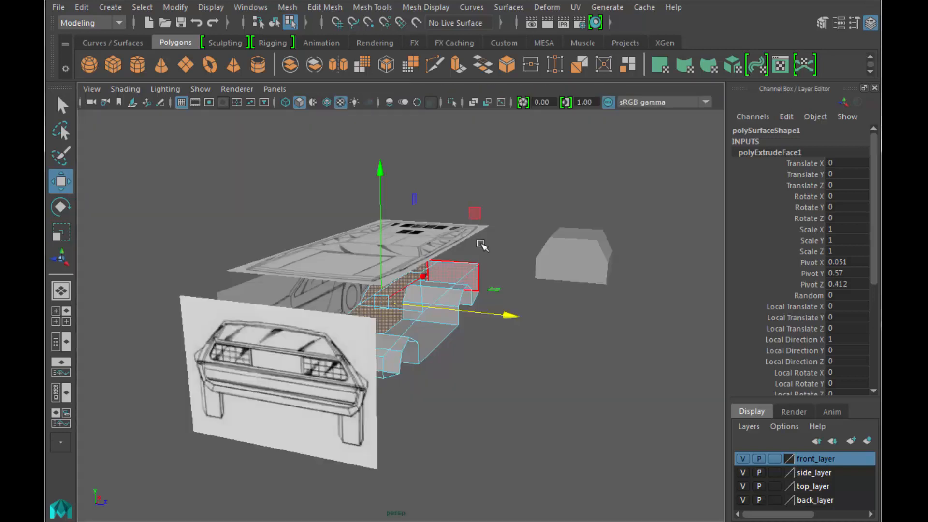
# Delete the extruded inner faces on the centreline and select the remaining half body as an object
pyautogui.click(487, 357)
pyautogui.keyDown('alt'); pyautogui.moveTo(492, 360); pyautogui.dragTo(472, 356); pyautogui.keyUp('alt')
pyautogui.moveTo(437, 326); pyautogui.dragTo(512, 248, button='right')
pyautogui.click(491, 289)
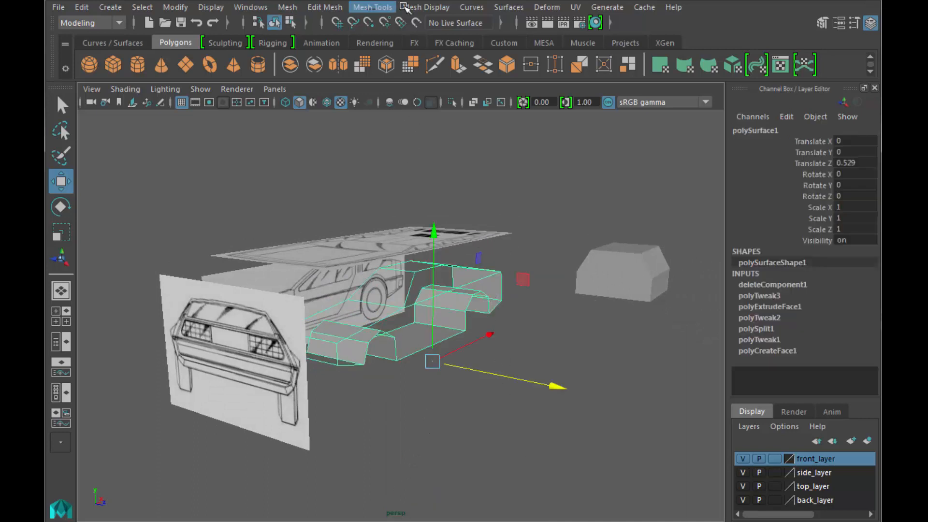
# Reverse the normals of the half body so its outer faces display, and reselect it as an object
pyautogui.click(429, 8)
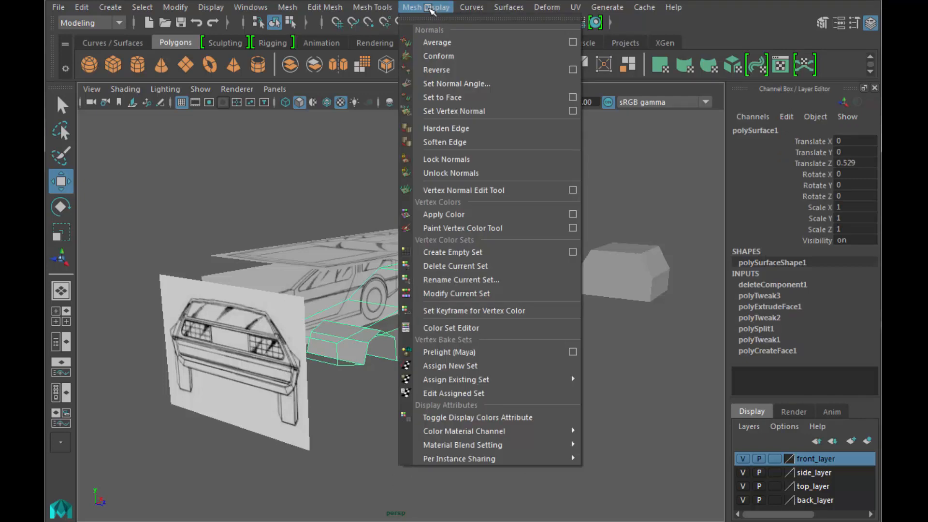
pyautogui.click(466, 68)
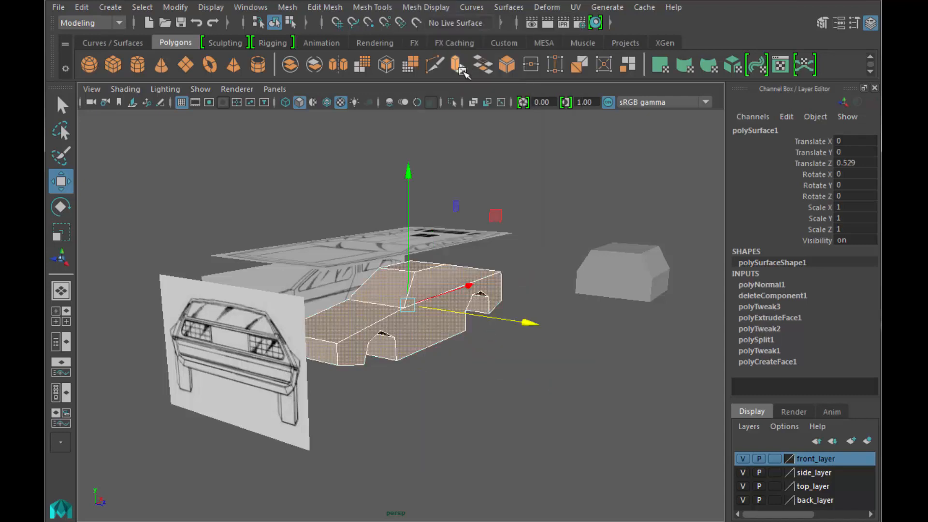
pyautogui.click(127, 90)
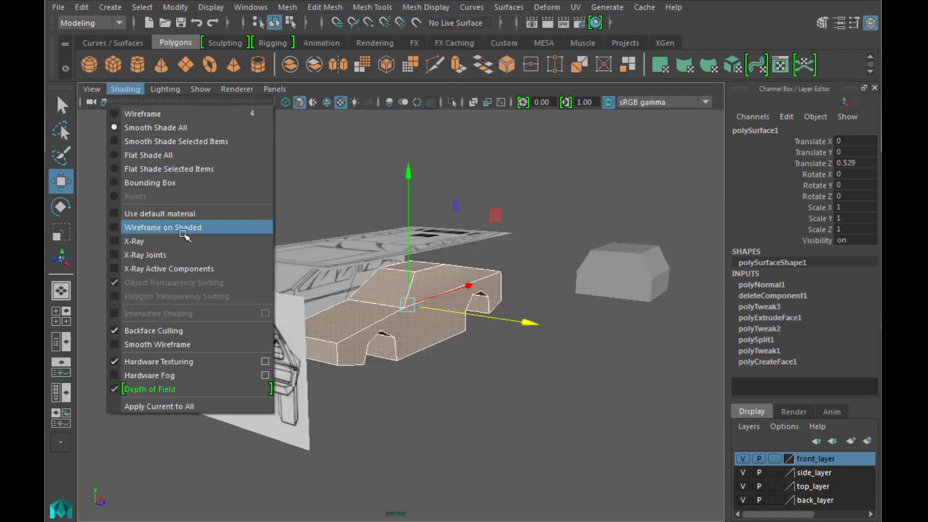
pyautogui.click(464, 388)
pyautogui.click(440, 339)
# Examine the half body from several angles, checking the sloped upper side face and the shoulder edge against the references
pyautogui.scroll(3, 474, 394)
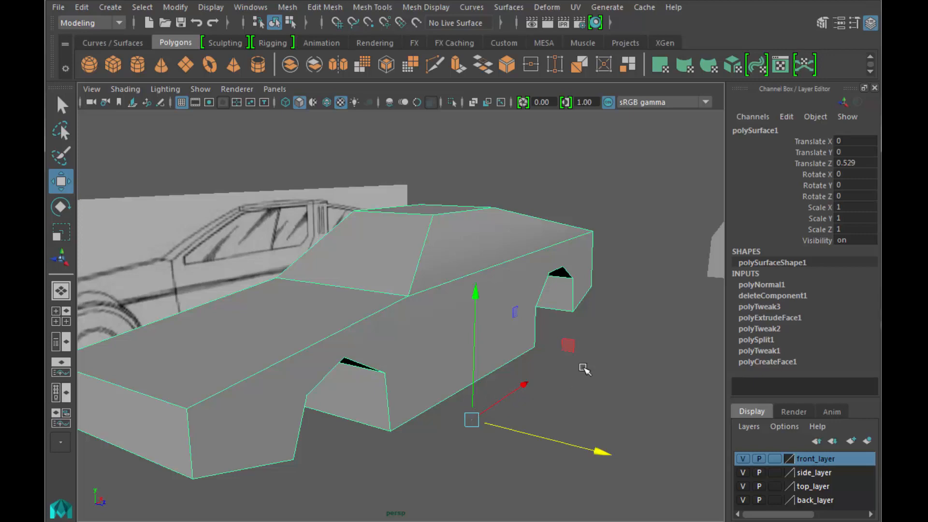
pyautogui.keyDown('alt'); pyautogui.moveTo(585, 368); pyautogui.dragTo(677, 314); pyautogui.keyUp('alt')
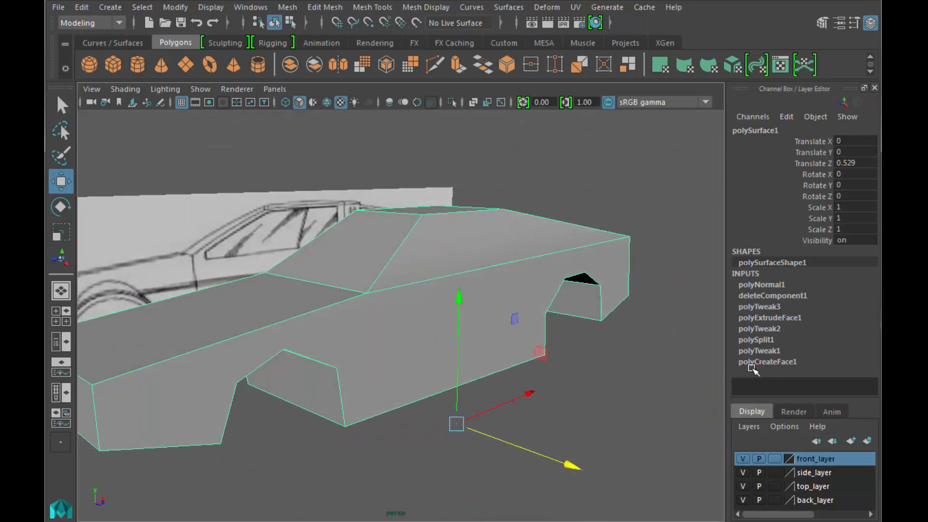
pyautogui.scroll(-2, 574, 422)
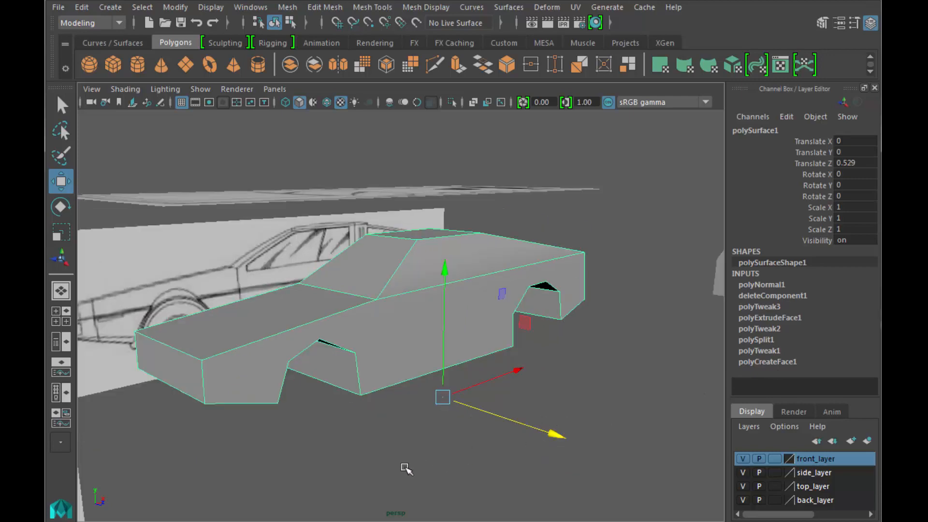
pyautogui.keyDown('alt'); pyautogui.moveTo(378, 430); pyautogui.dragTo(394, 418); pyautogui.keyUp('alt')
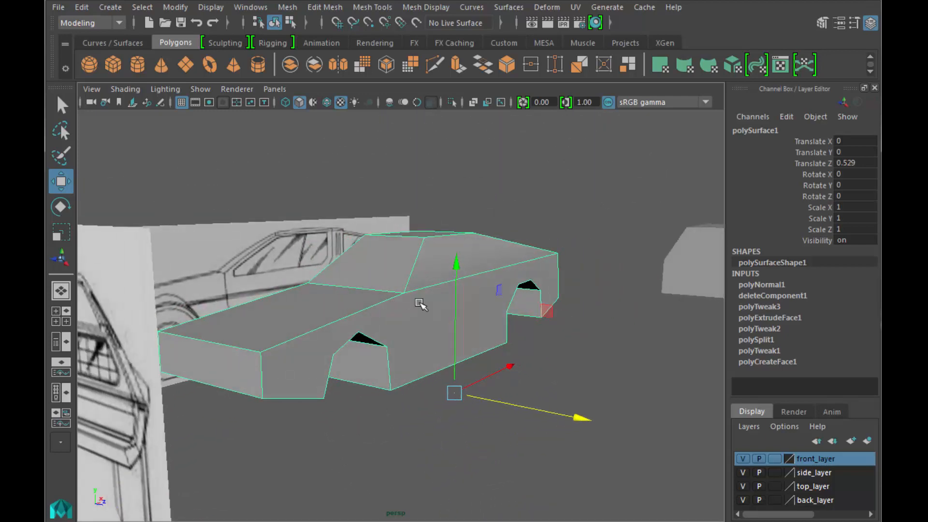
pyautogui.moveTo(471, 259); pyautogui.dragTo(473, 291, button='right')
pyautogui.click(476, 262)
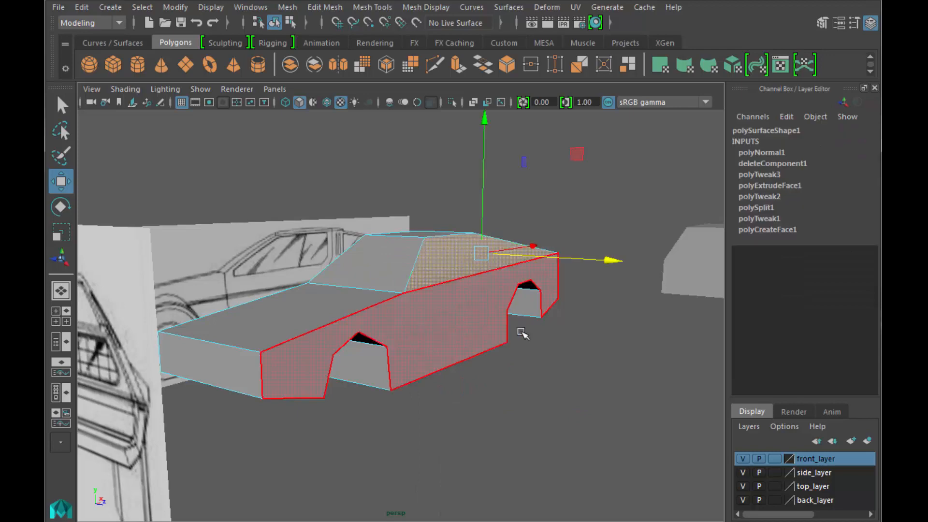
pyautogui.keyDown('alt'); pyautogui.moveTo(602, 378); pyautogui.dragTo(505, 359); pyautogui.keyUp('alt')
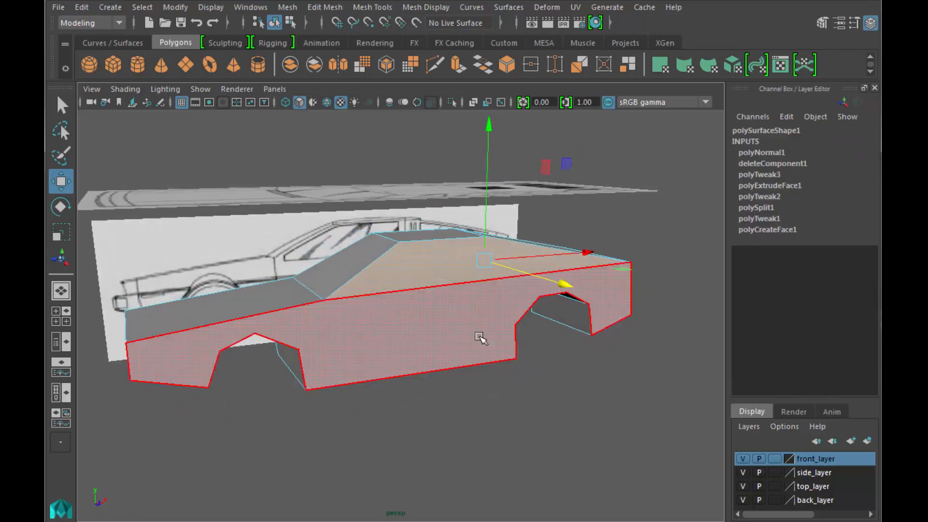
pyautogui.moveTo(447, 263); pyautogui.dragTo(446, 237, button='right')
pyautogui.click(454, 280)
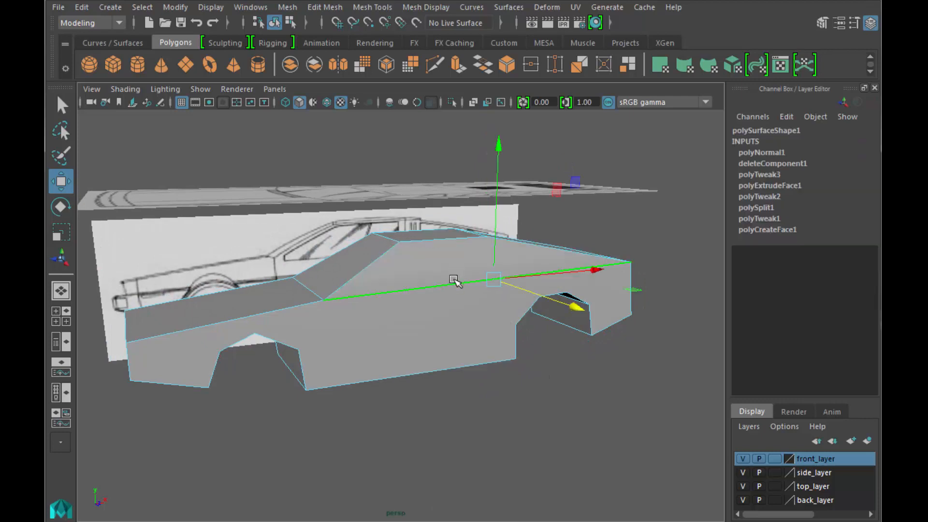
pyautogui.keyDown('alt'); pyautogui.moveTo(601, 389); pyautogui.dragTo(638, 425); pyautogui.keyUp('alt')
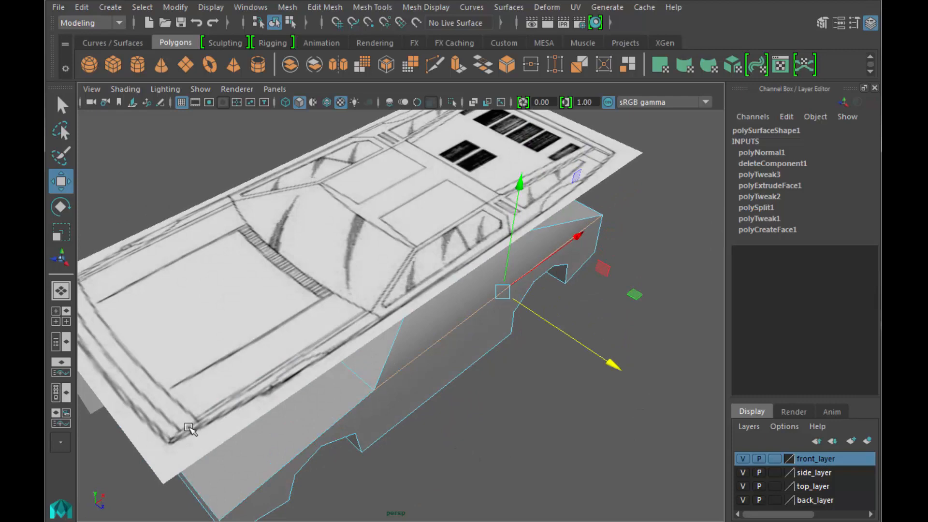
# Turn on textured shading in the top view and frame the top reference image of the car
pyautogui.press('space')
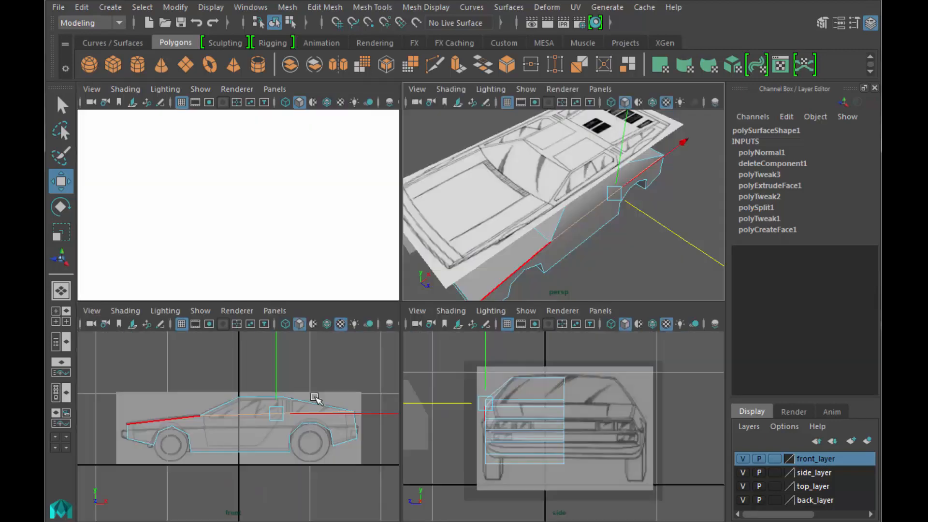
pyautogui.press('space')
pyautogui.press('6')
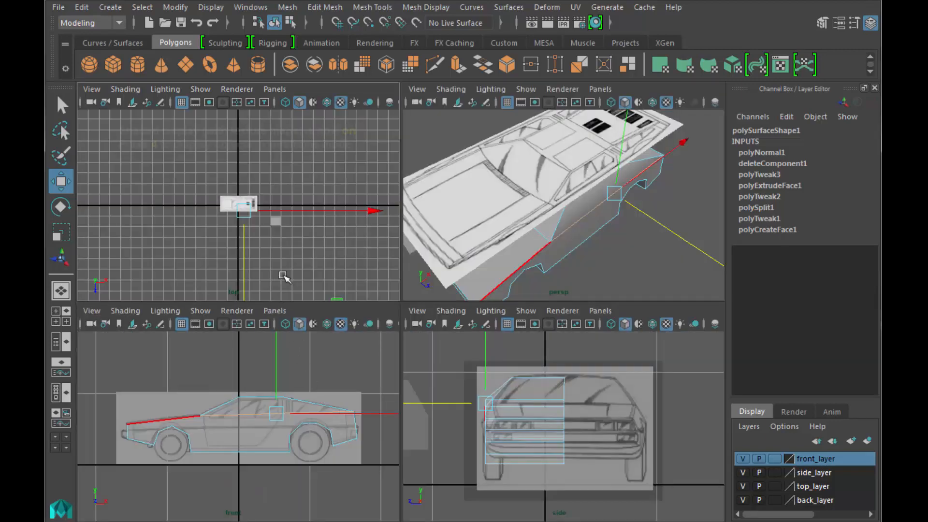
pyautogui.press('space')
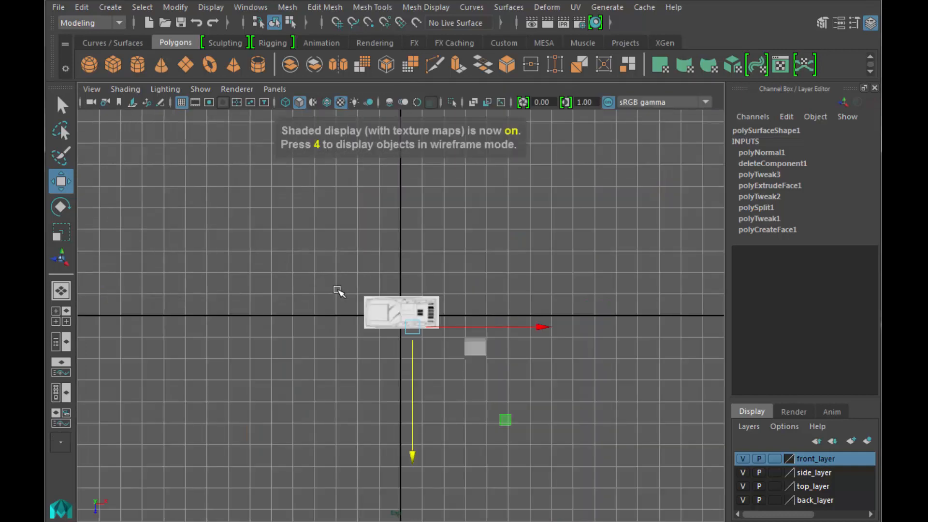
pyautogui.press('f')
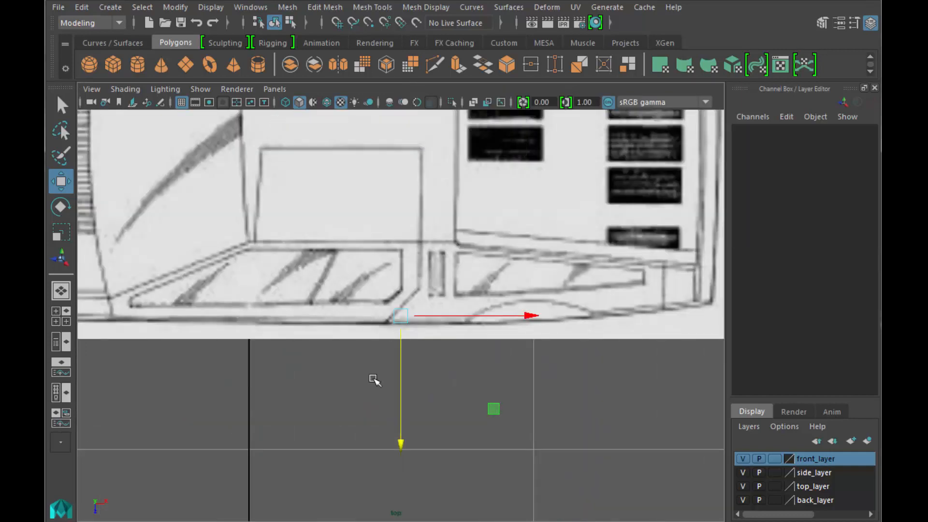
pyautogui.click(375, 380)
pyautogui.press('a')
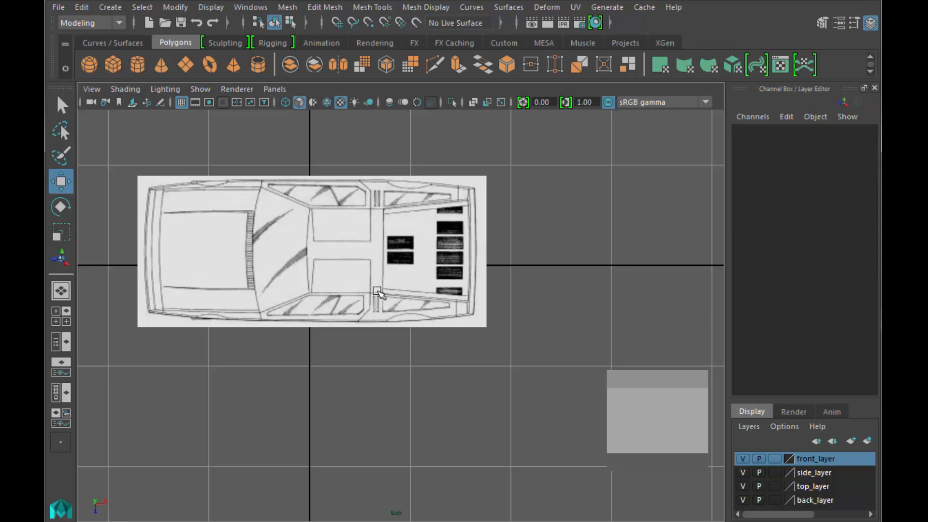
pyautogui.click(382, 266)
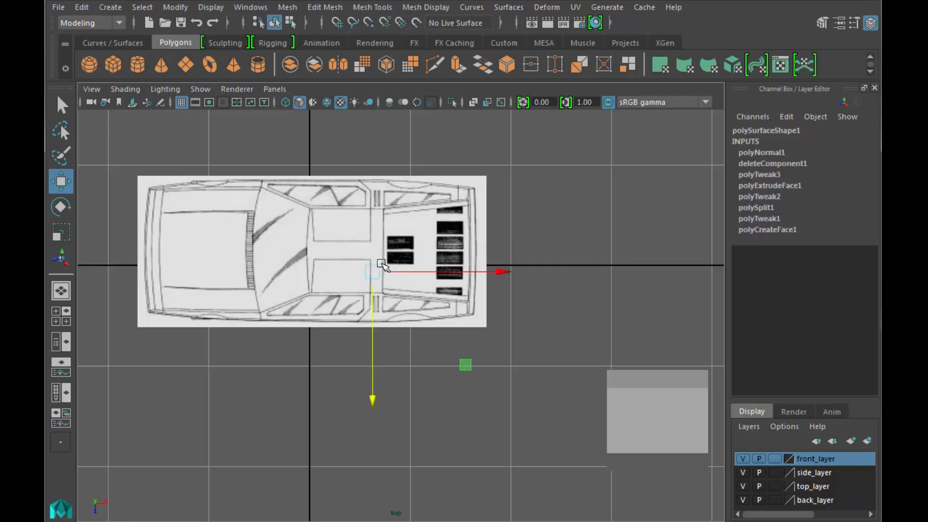
pyautogui.rightClick(452, 265)
pyautogui.moveTo(457, 267); pyautogui.dragTo(480, 235, button='right')
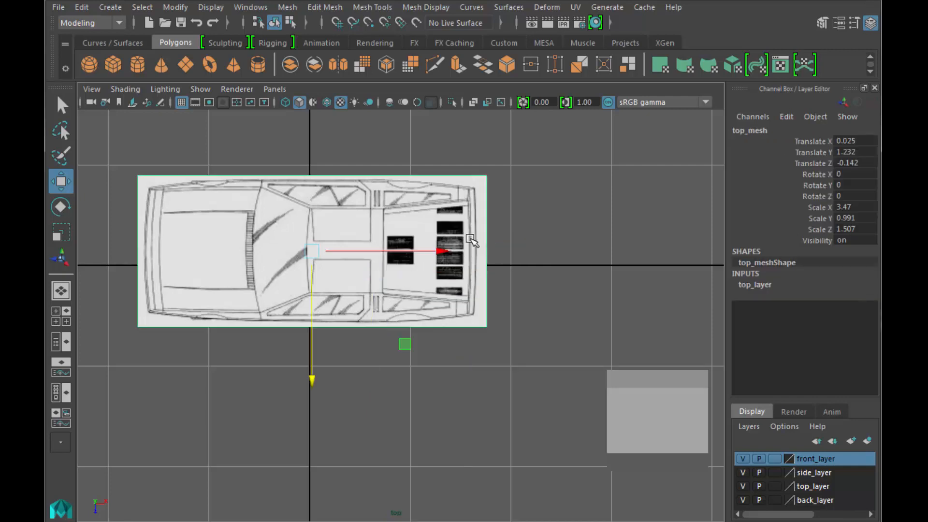
pyautogui.press('f')
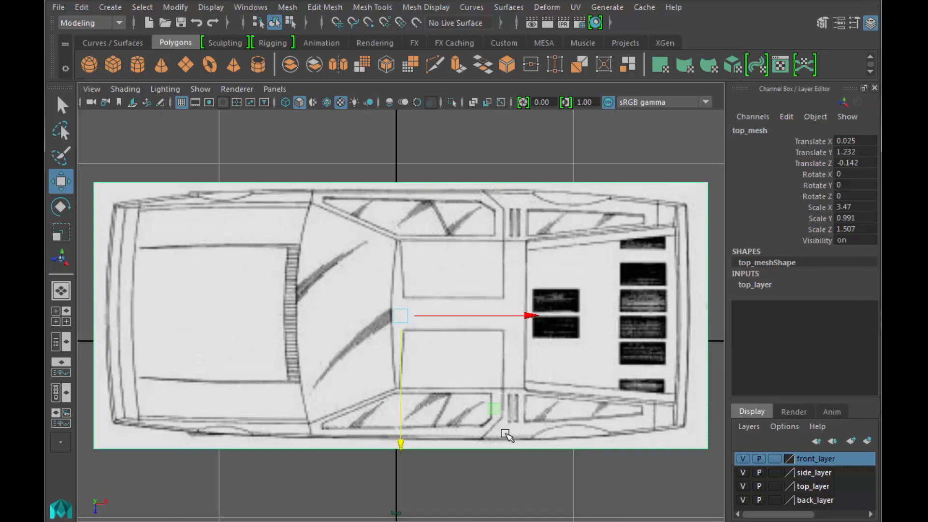
# Select the half body in the side profile view and Multi-Cut a vertical edge from the roof's rear corner down to the sill
pyautogui.press('space')
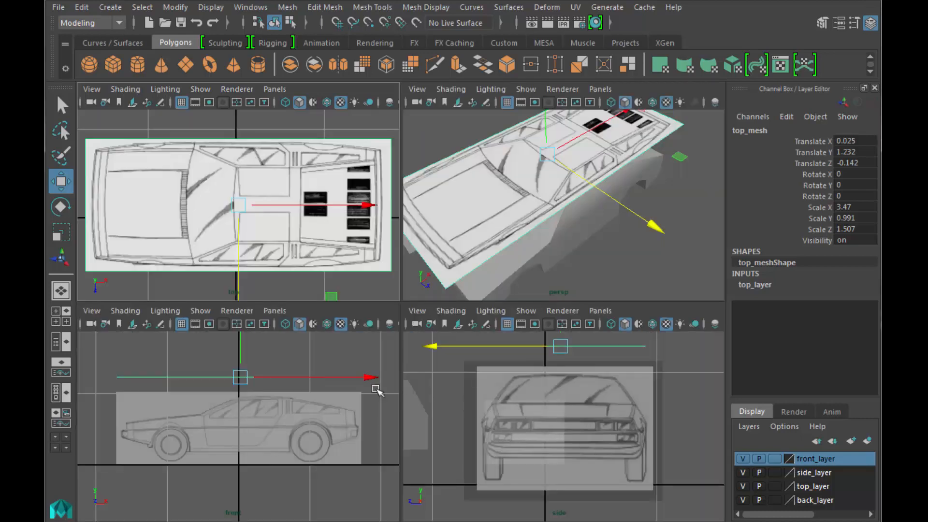
pyautogui.press('space')
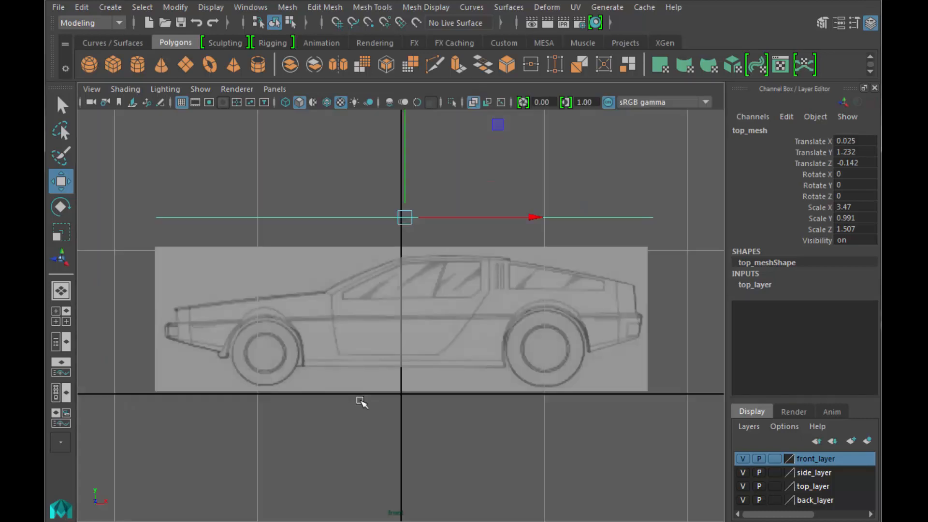
pyautogui.click(431, 317)
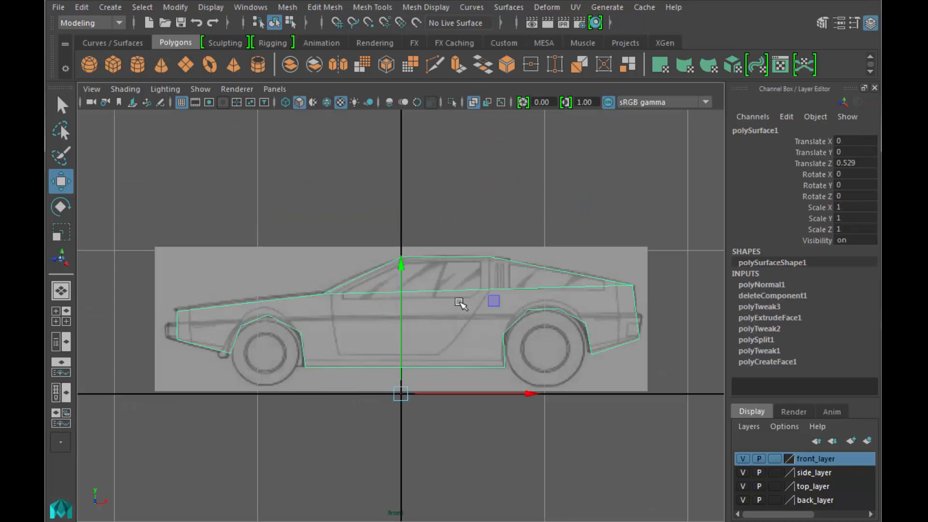
pyautogui.click(323, 6)
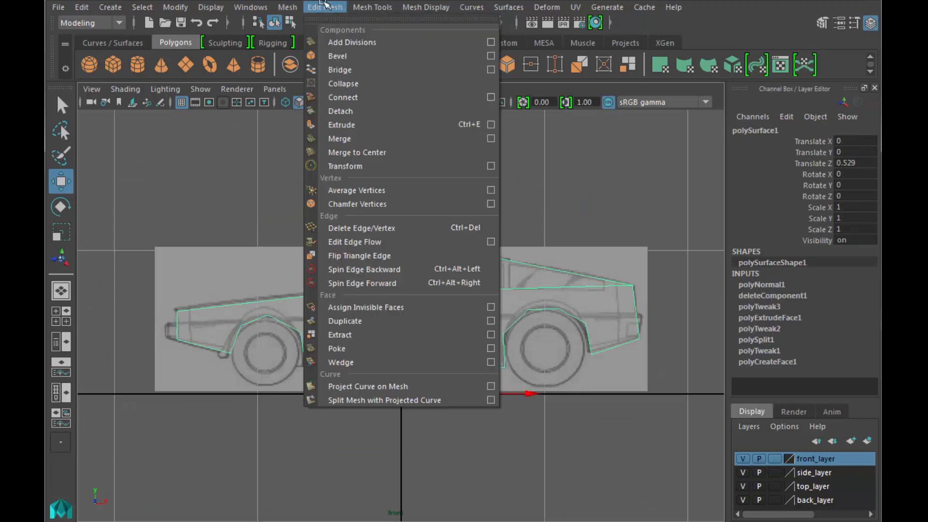
pyautogui.moveTo(357, 3)
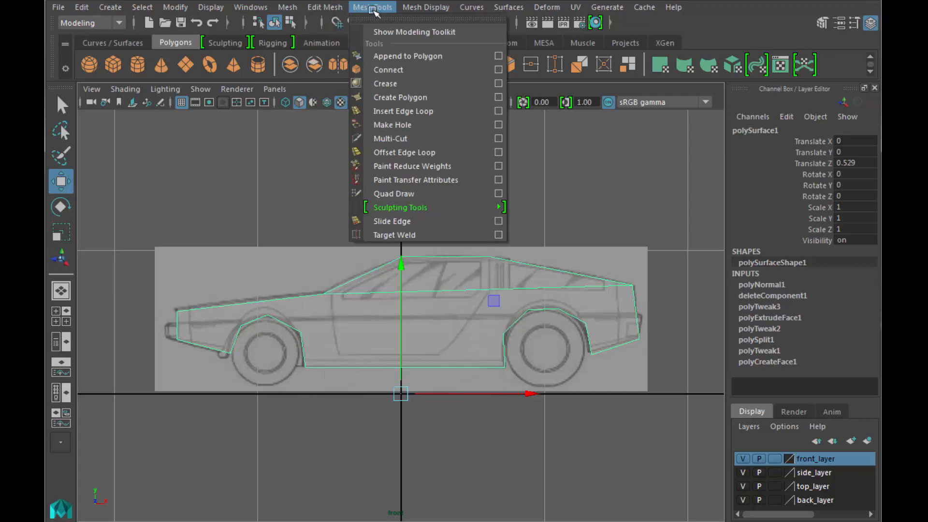
pyautogui.click(432, 138)
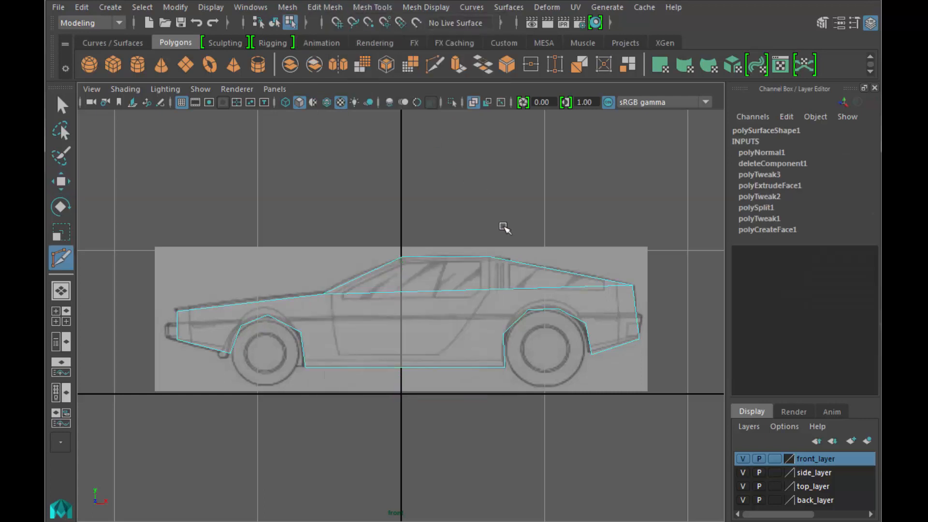
pyautogui.click(491, 257)
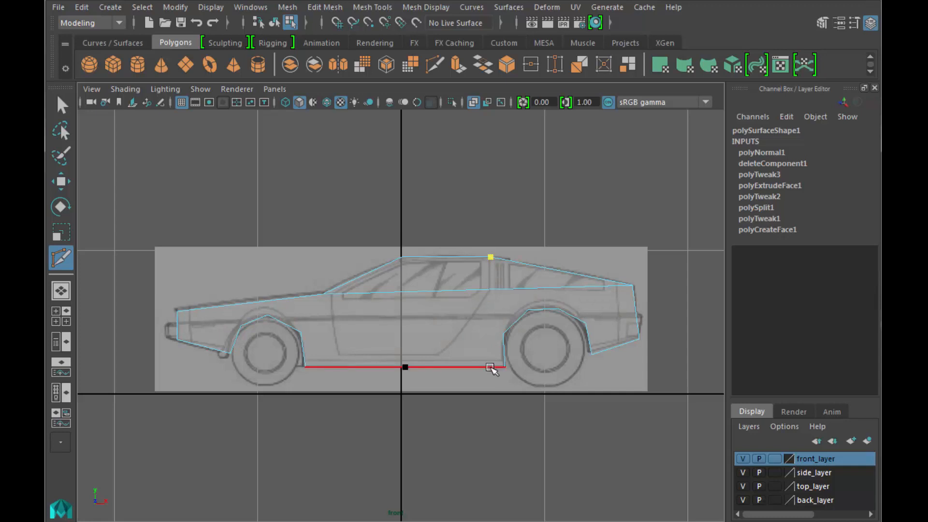
pyautogui.keyDown('shift'); pyautogui.click(489, 368); pyautogui.keyUp('shift')
pyautogui.press('BackSpace')
pyautogui.click(488, 367)
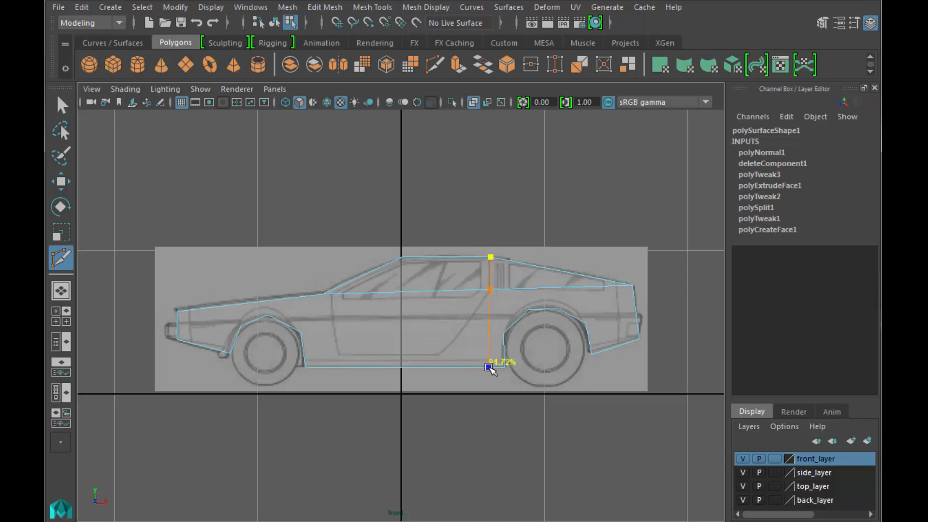
pyautogui.click(49, 105)
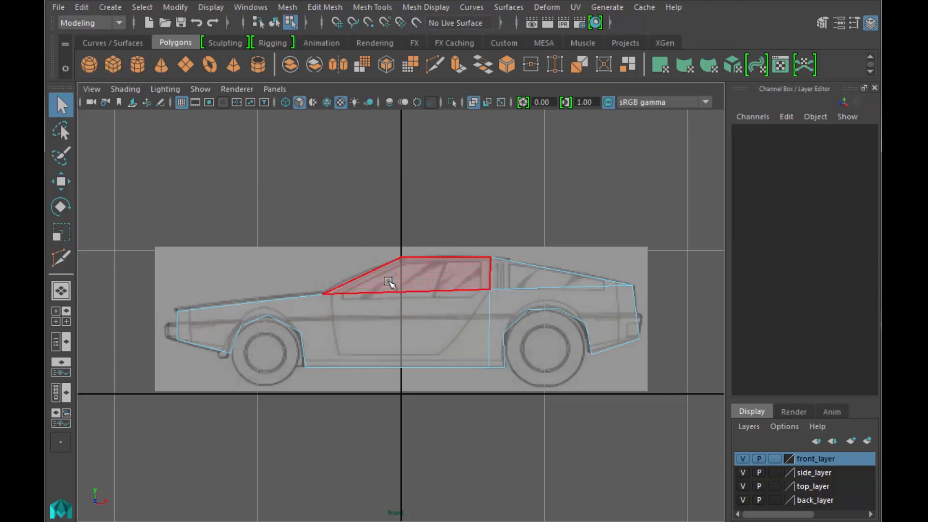
# Multi-Cut edges from the front wheel arch's peak up to the hood edge and from its front vertex to the upper nose corner
pyautogui.hotkey('ctrl', 'shift', 'x')
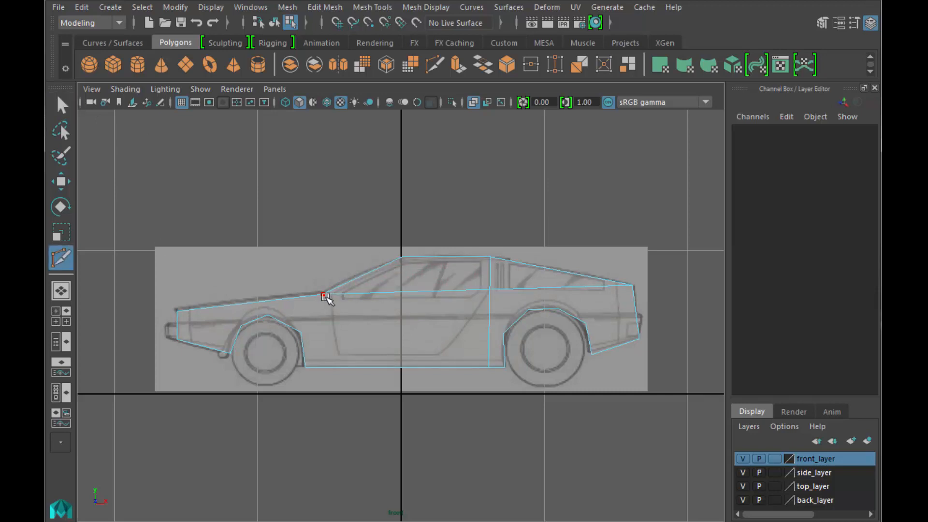
pyautogui.press('space')
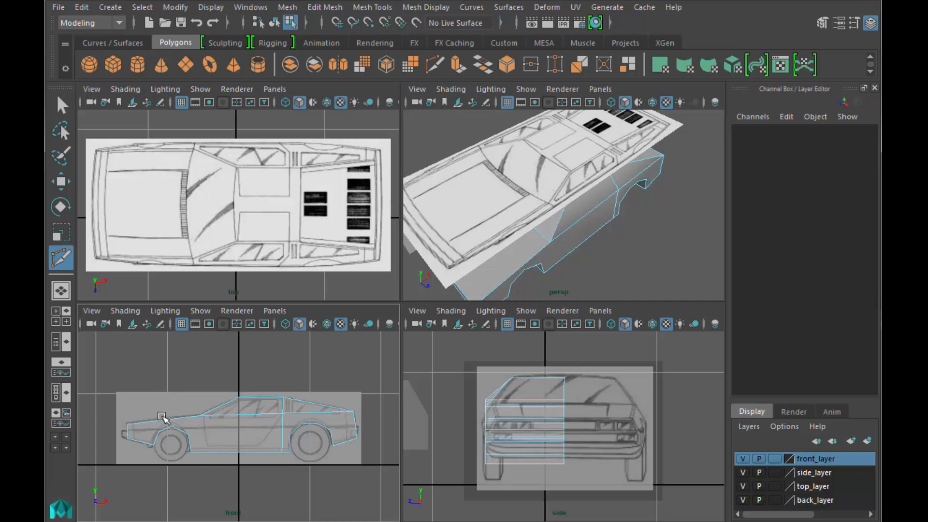
pyautogui.press('space')
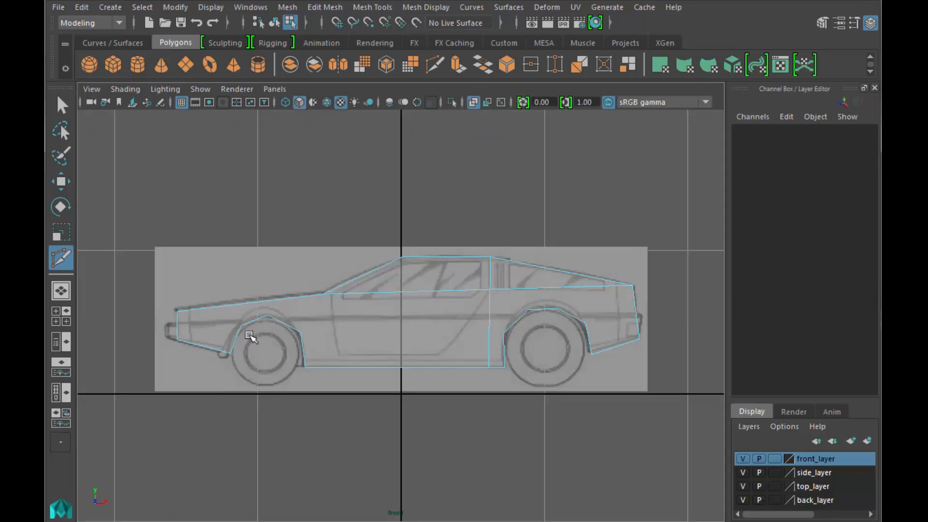
pyautogui.click(266, 316)
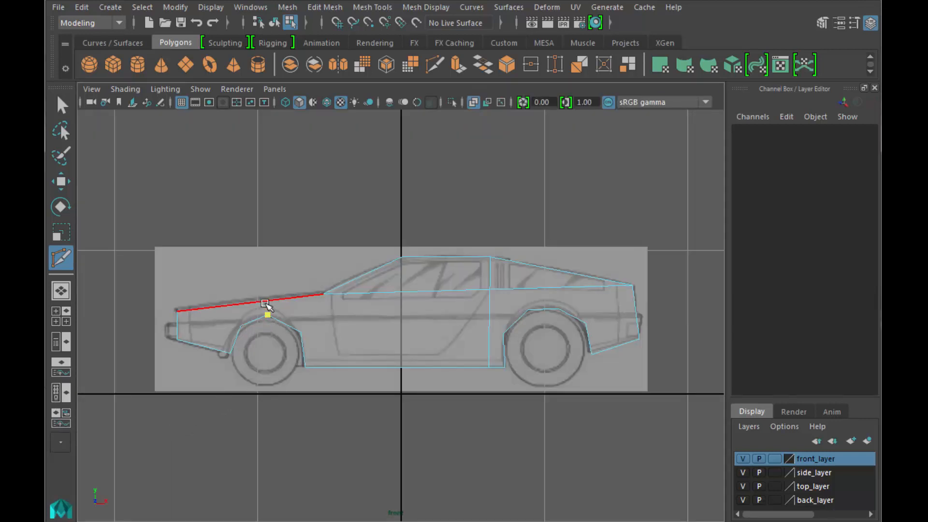
pyautogui.click(267, 301)
pyautogui.click(241, 327)
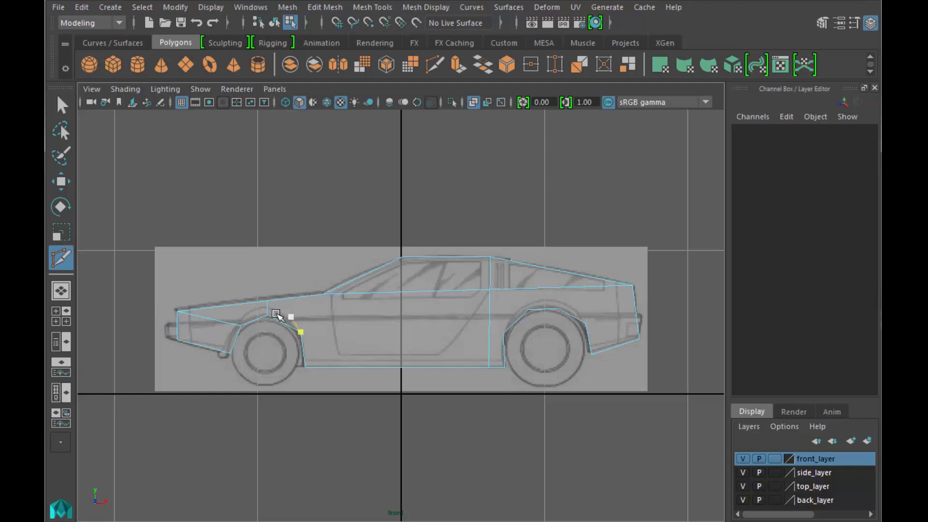
pyautogui.click(241, 326)
pyautogui.press('Escape')
pyautogui.click(61, 104)
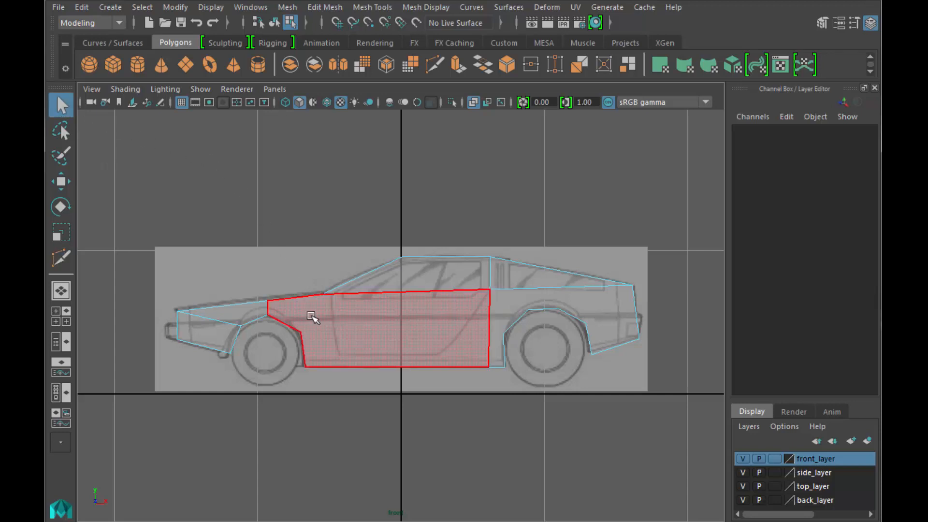
# Multi-Cut two edges from the windshield base vertex, one down the door's front line to the sill and one to the front arch's rear vertex
pyautogui.press('y')
pyautogui.click(325, 300)
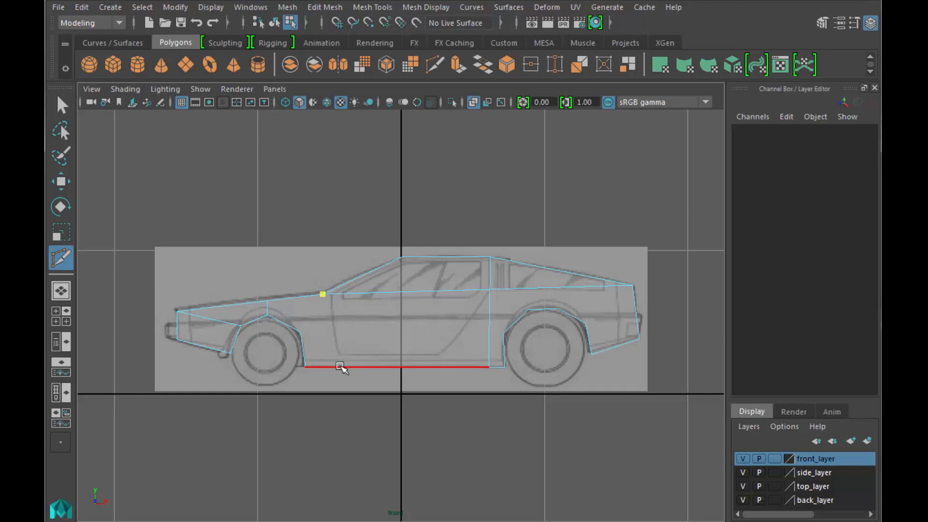
pyautogui.click(340, 366)
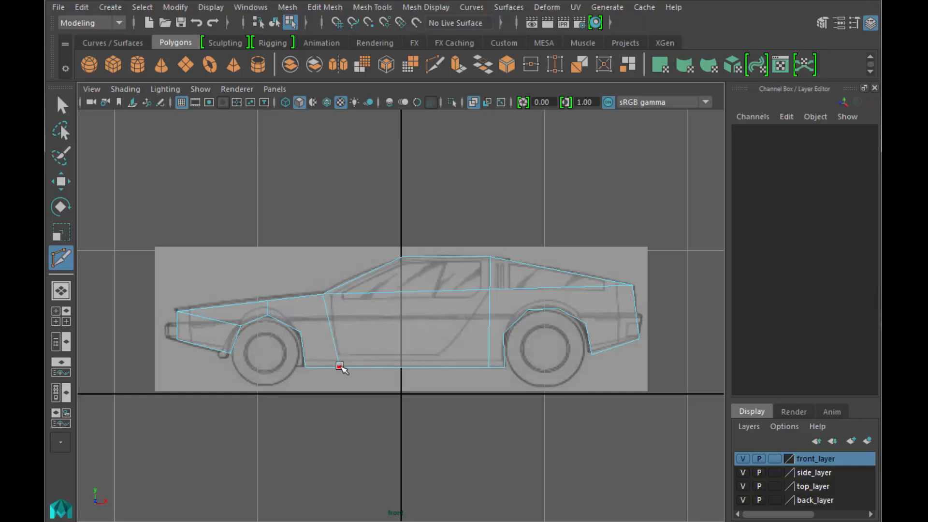
pyautogui.click(302, 333)
pyautogui.click(230, 353)
pyautogui.click(301, 332)
pyautogui.click(339, 368)
# Multi-Cut the rear wheel arch's front vertices to the shoulder point behind the door and its rear vertices to the tail corners
pyautogui.click(502, 333)
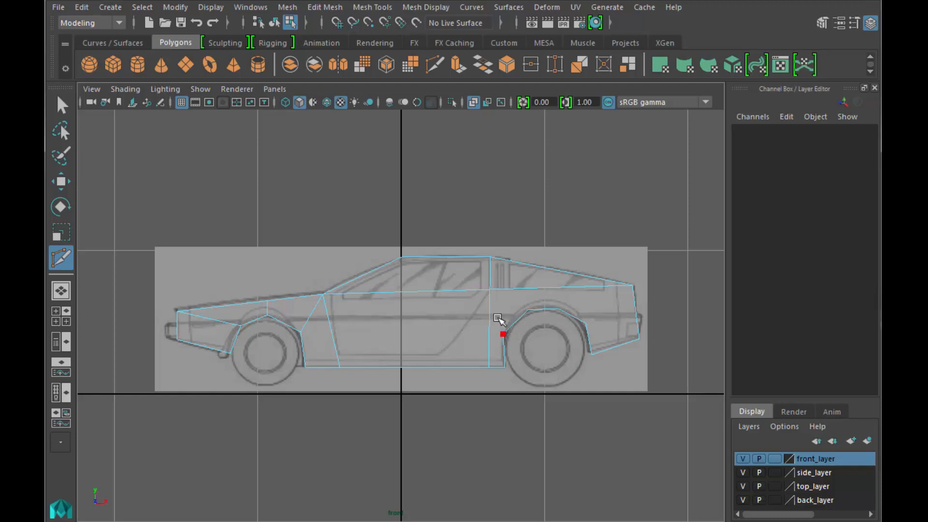
pyautogui.click(492, 290)
pyautogui.rightClick(492, 290)
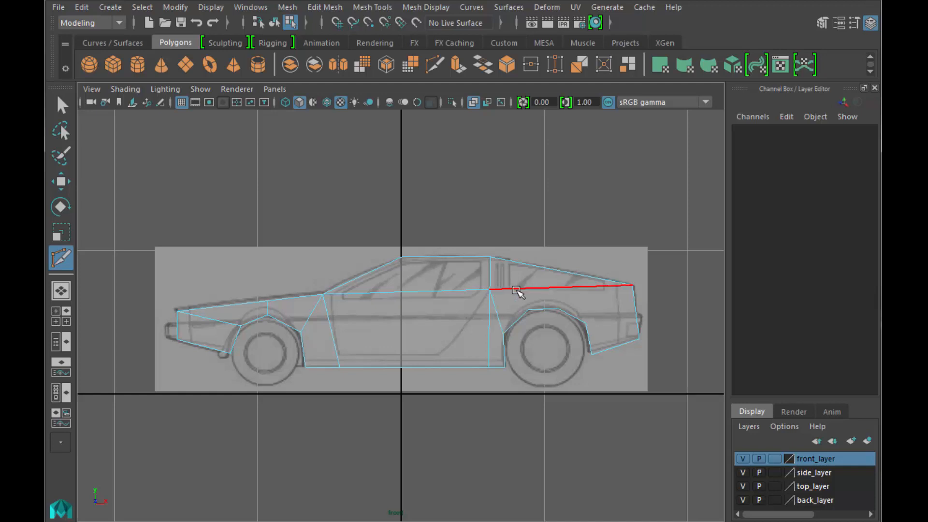
pyautogui.click(527, 309)
pyautogui.click(490, 290)
pyautogui.rightClick(491, 290)
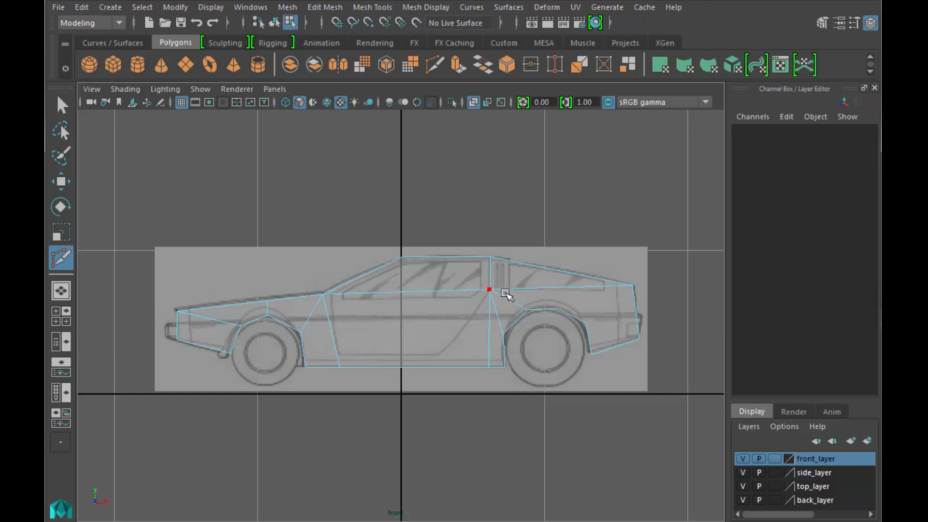
pyautogui.click(557, 308)
pyautogui.click(586, 322)
# Multi-Cut a vertical edge from the windshield's top corner through the door to the sill
pyautogui.click(401, 257)
pyautogui.click(402, 368)
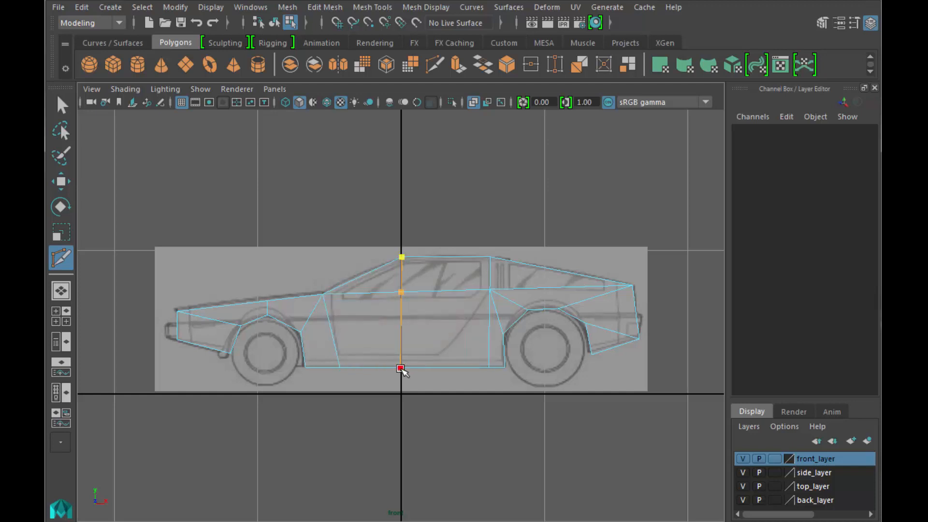
pyautogui.press('Return')
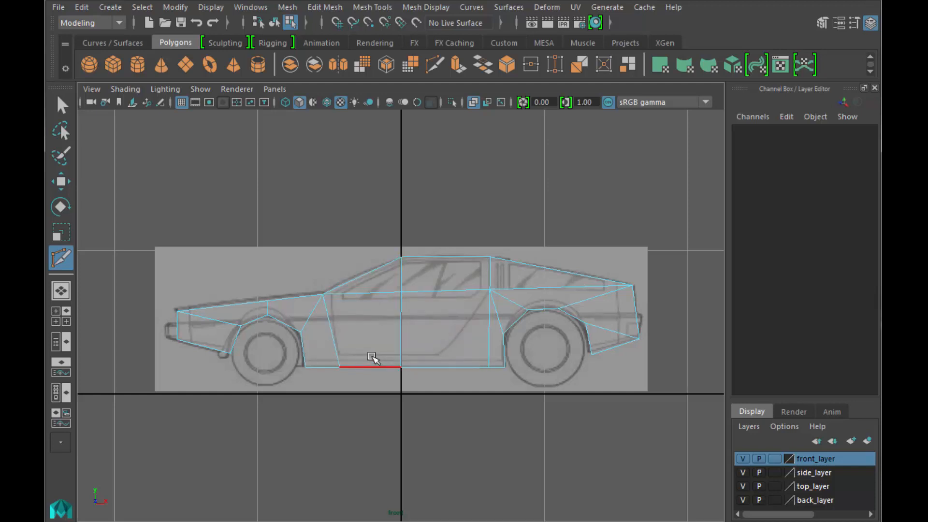
pyautogui.click(61, 104)
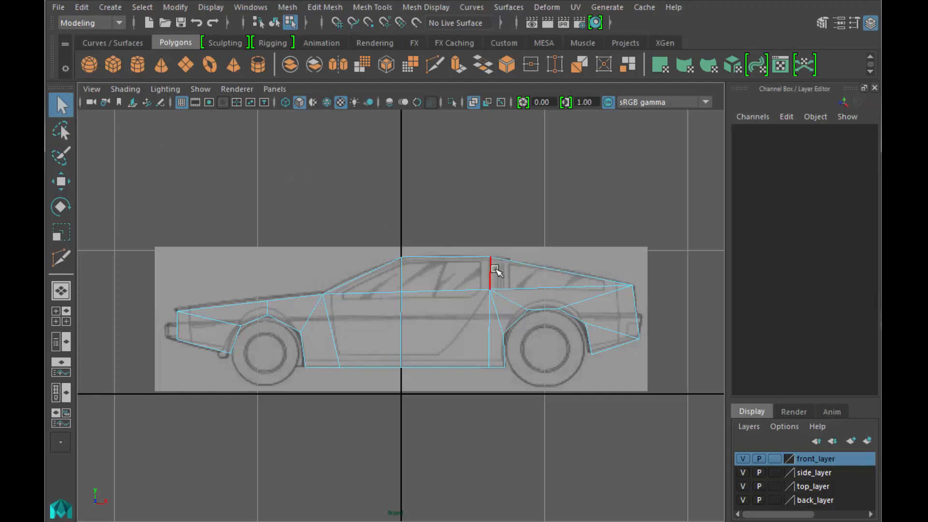
# Hide the back, top, side and front reference layers and show the half body alone in a full perspective view
pyautogui.press('space')
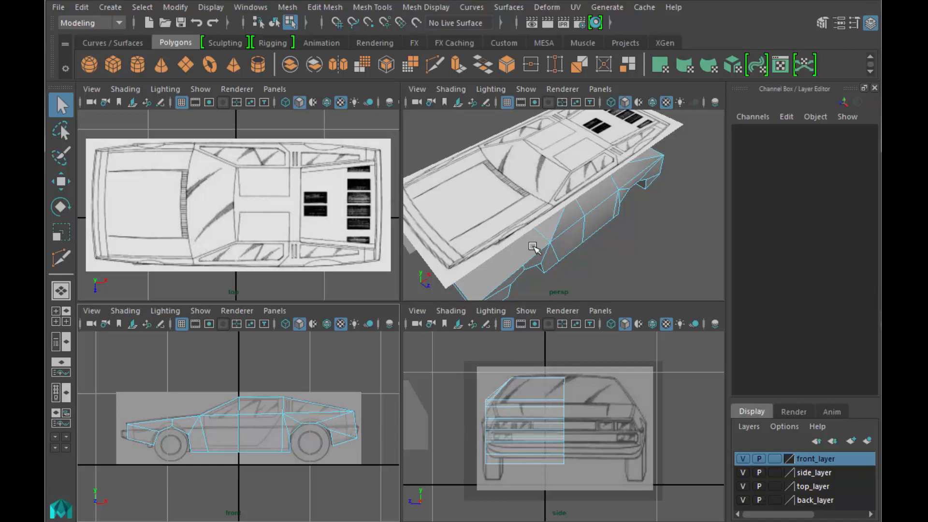
pyautogui.keyDown('alt'); pyautogui.moveTo(534, 246); pyautogui.dragTo(546, 227); pyautogui.keyUp('alt')
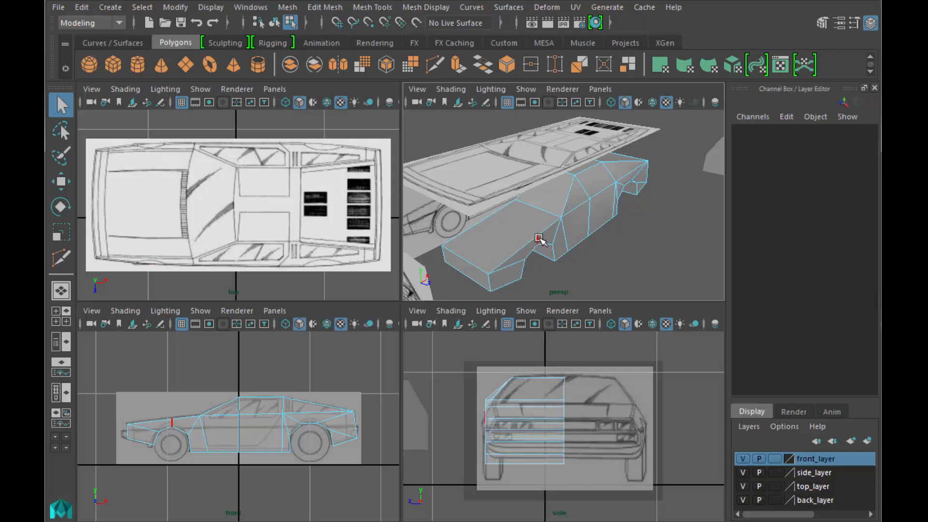
pyautogui.keyDown('alt'); pyautogui.moveTo(650, 205); pyautogui.dragTo(528, 209); pyautogui.keyUp('alt')
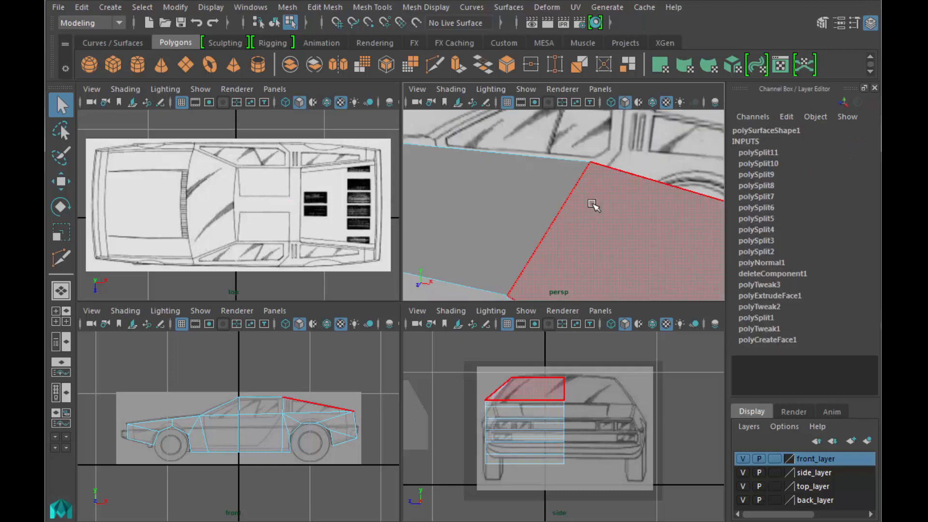
pyautogui.scroll(-5, 594, 205)
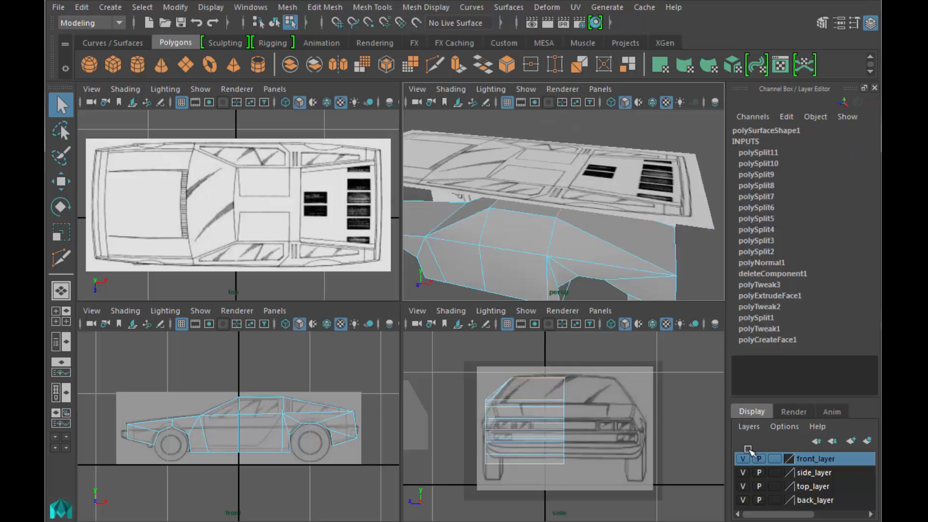
pyautogui.click(743, 500)
pyautogui.click(743, 487)
pyautogui.click(743, 473)
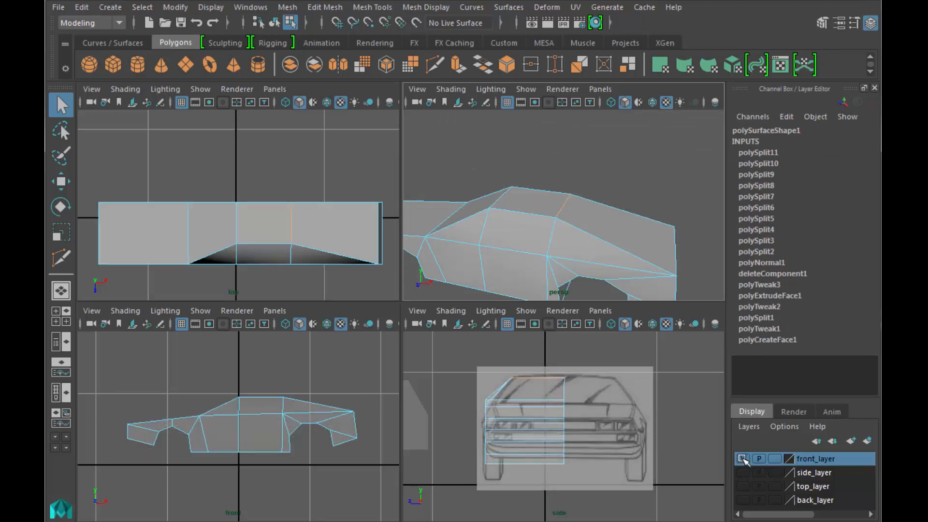
pyautogui.click(743, 459)
pyautogui.press('space')
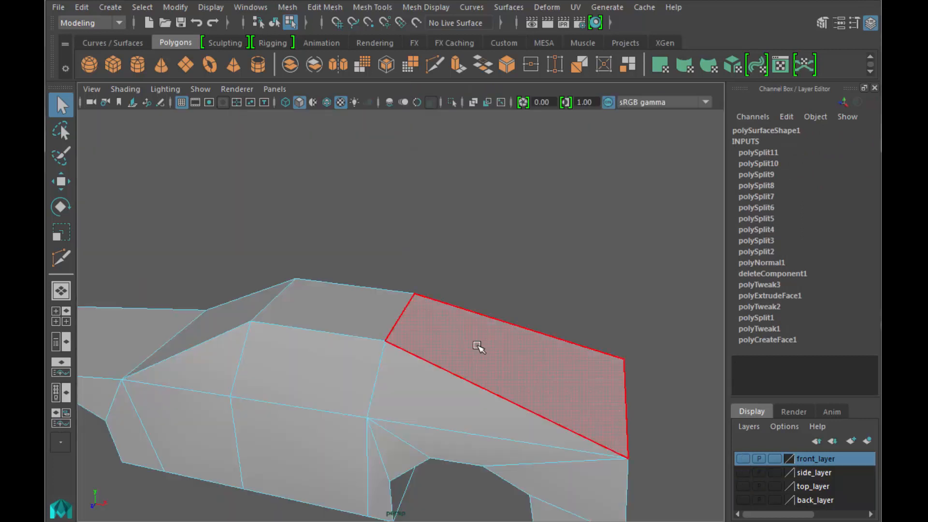
# Inspect the new edges over the roof, rear side and front of the half body in perspective
pyautogui.keyDown('alt'); pyautogui.moveTo(490, 341); pyautogui.dragTo(497, 338); pyautogui.keyUp('alt')
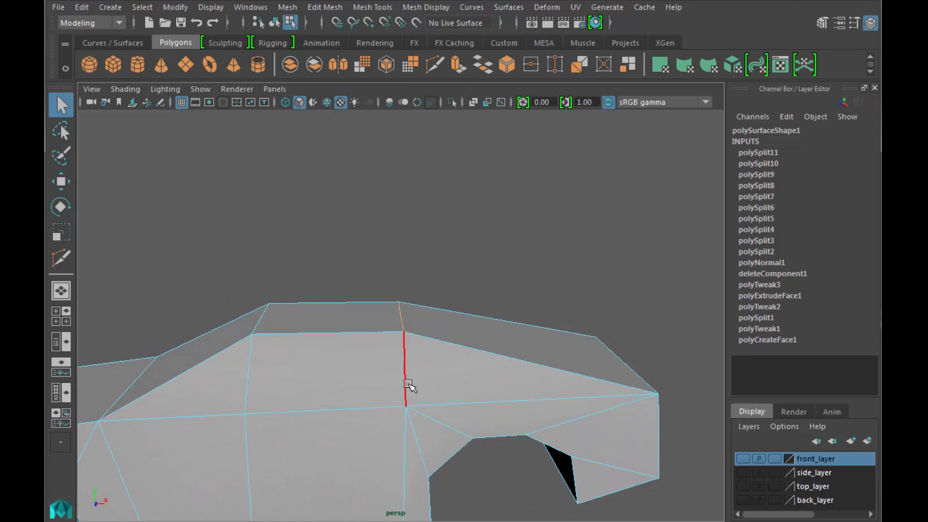
pyautogui.click(405, 333)
pyautogui.click(400, 306)
pyautogui.press('Return')
pyautogui.keyDown('alt'); pyautogui.moveTo(351, 377); pyautogui.dragTo(442, 263); pyautogui.keyUp('alt')
pyautogui.keyDown('alt'); pyautogui.moveTo(387, 319); pyautogui.dragTo(372, 372); pyautogui.keyUp('alt')
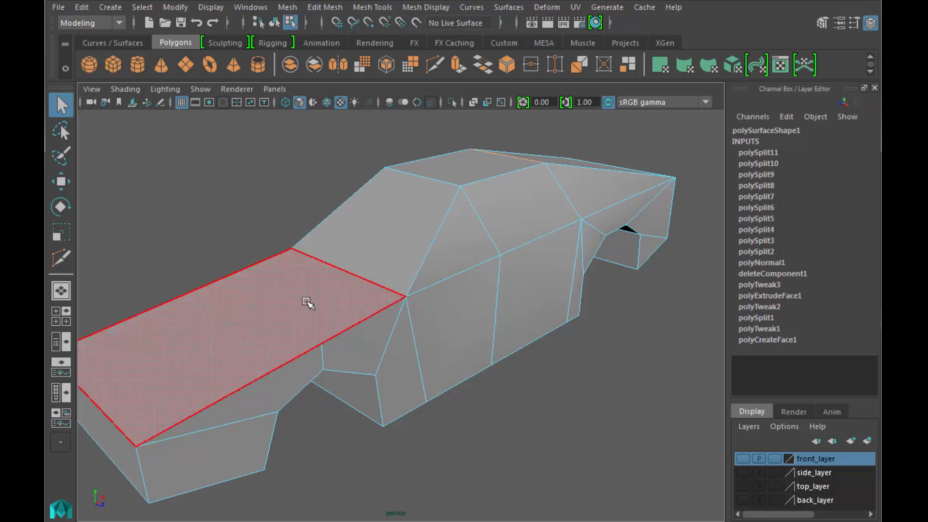
# Pick out the hood-side vertex above the front wheel arch and the hood's centreline edge opposite it
pyautogui.click(322, 342)
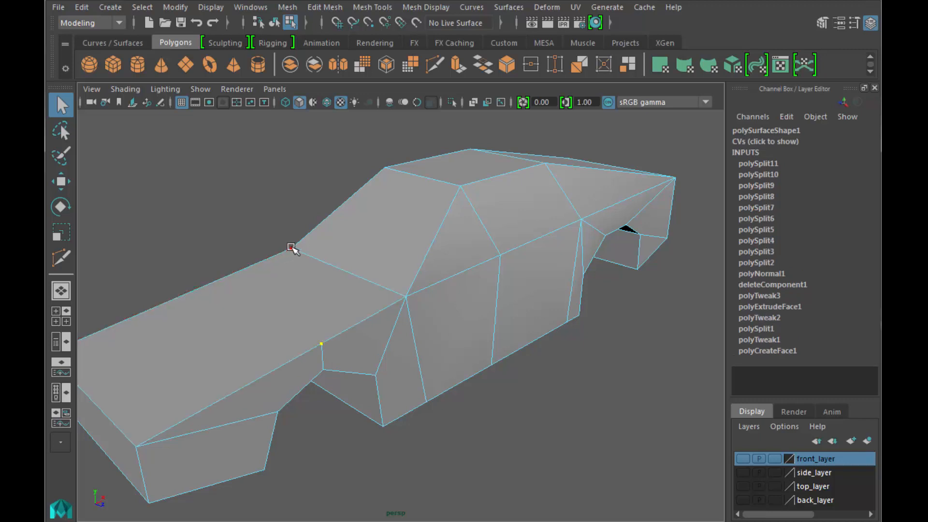
pyautogui.click(226, 278)
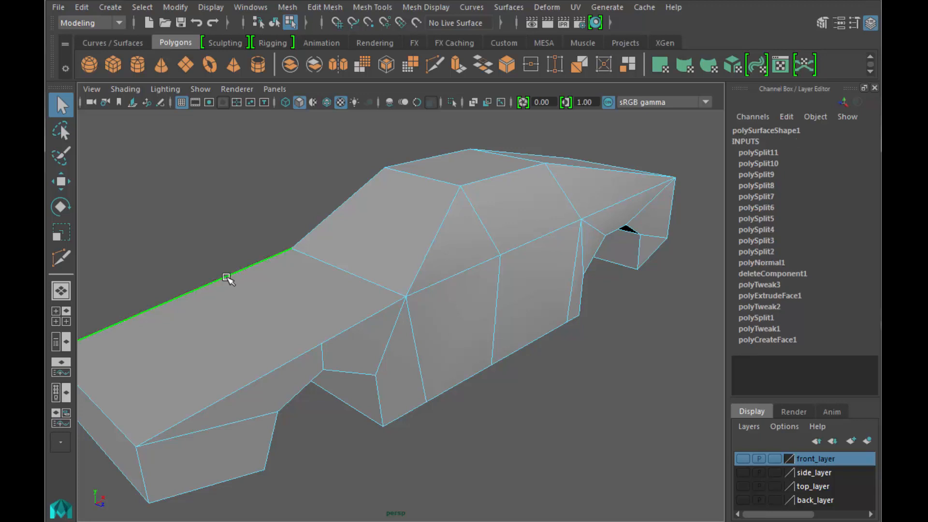
pyautogui.click(317, 343)
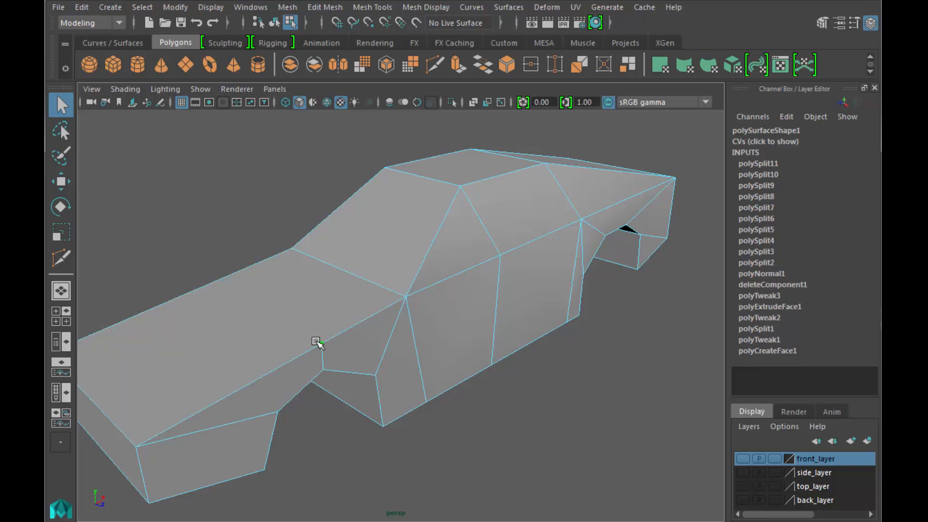
pyautogui.click(224, 279)
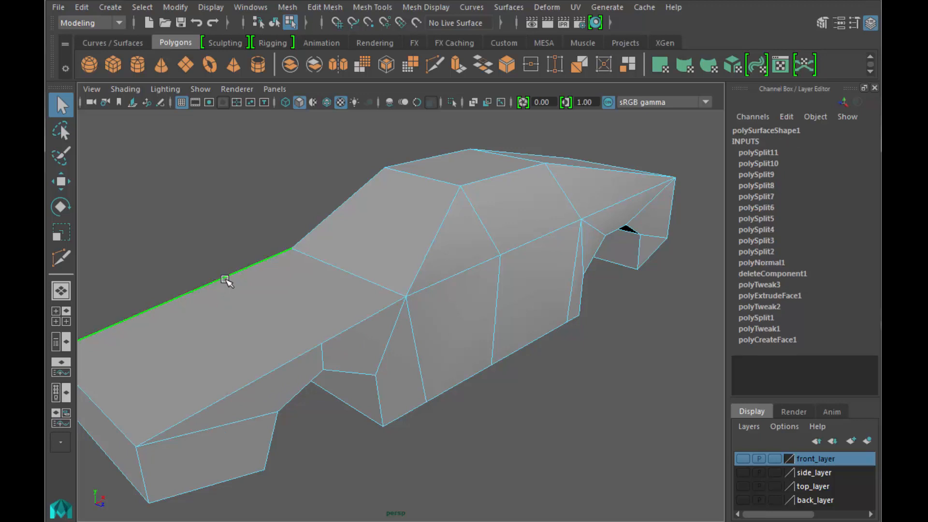
# Examine the hood panel in the perspective and top views, between the vertex above the front wheel arch and the centreline edge
pyautogui.click(323, 344)
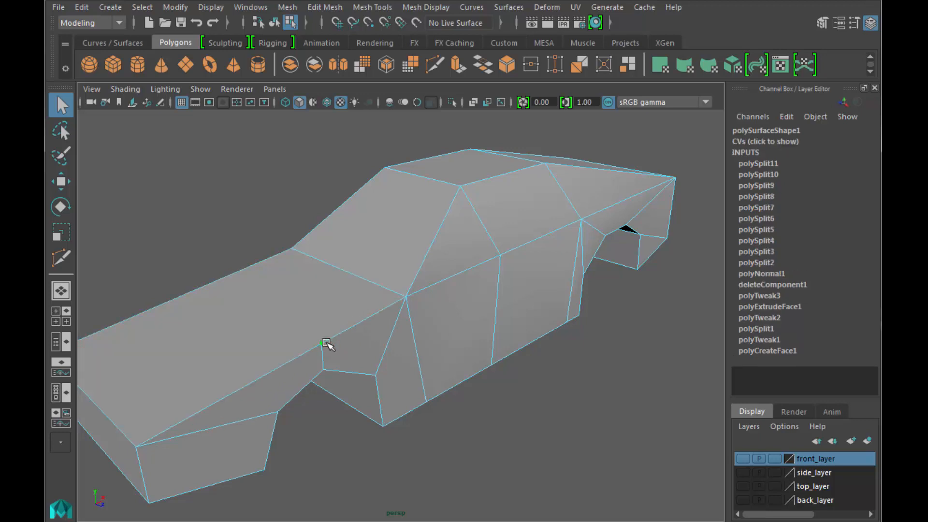
pyautogui.keyDown('shift'); pyautogui.click(220, 281); pyautogui.keyUp('shift')
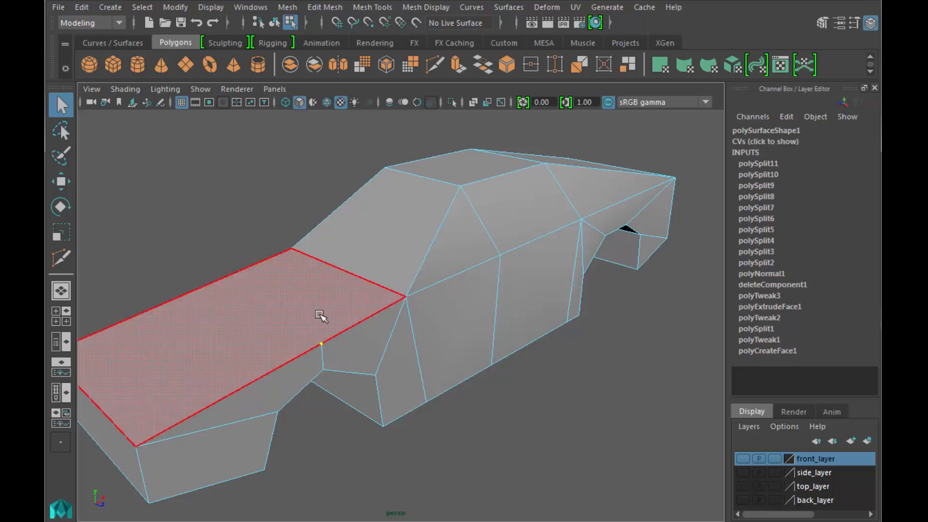
pyautogui.click(186, 196)
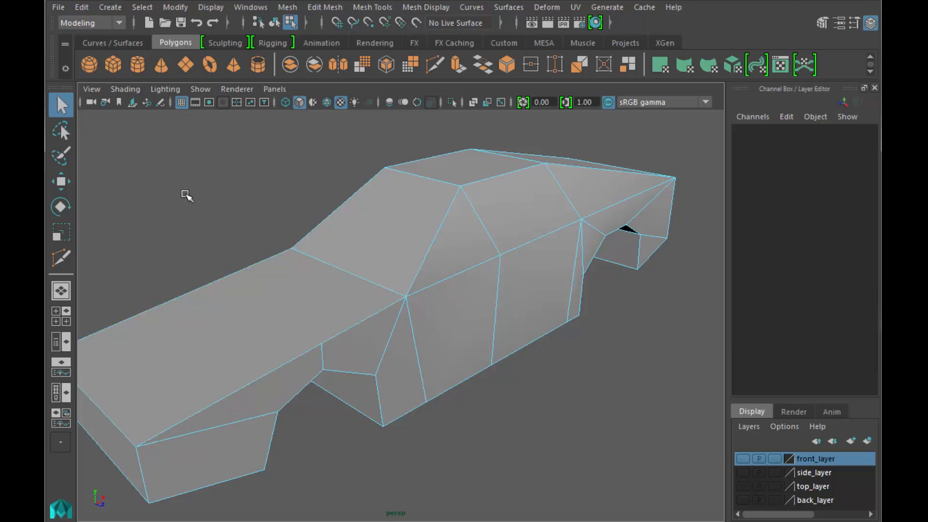
pyautogui.press('space')
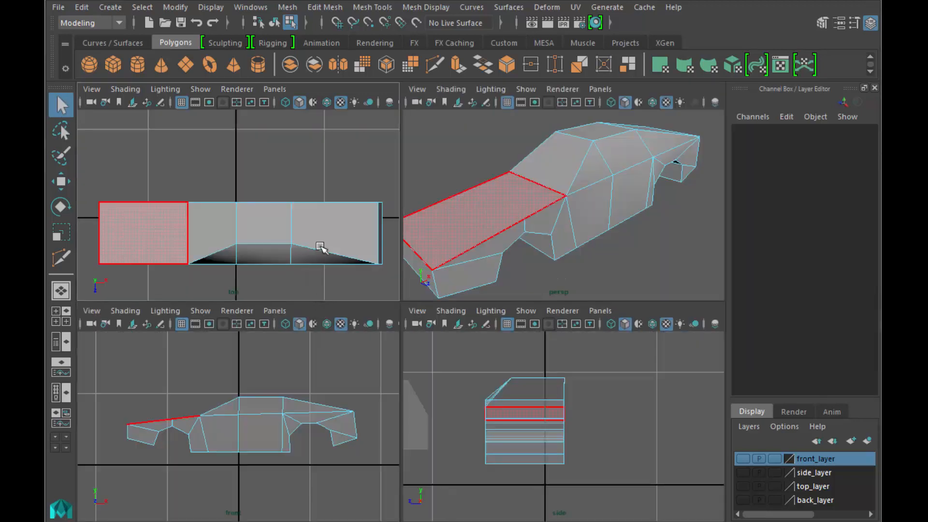
pyautogui.press('space')
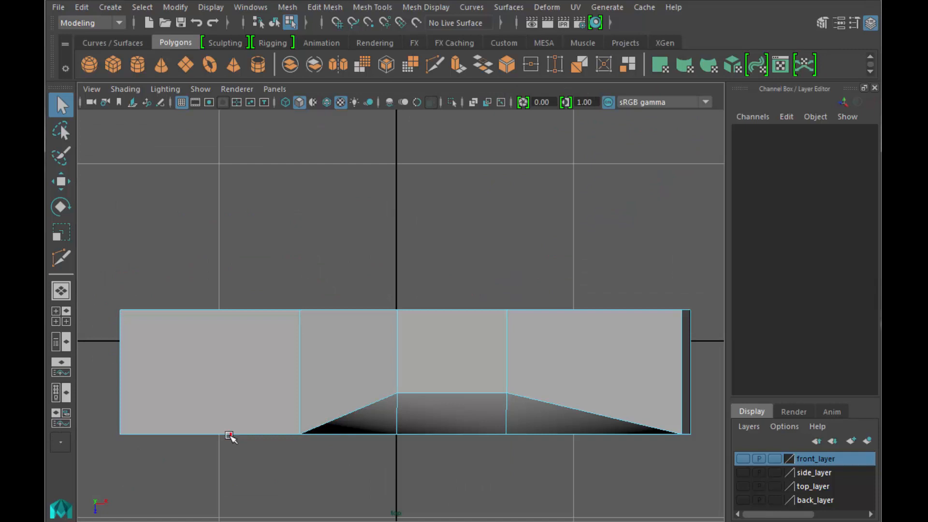
pyautogui.click(227, 433)
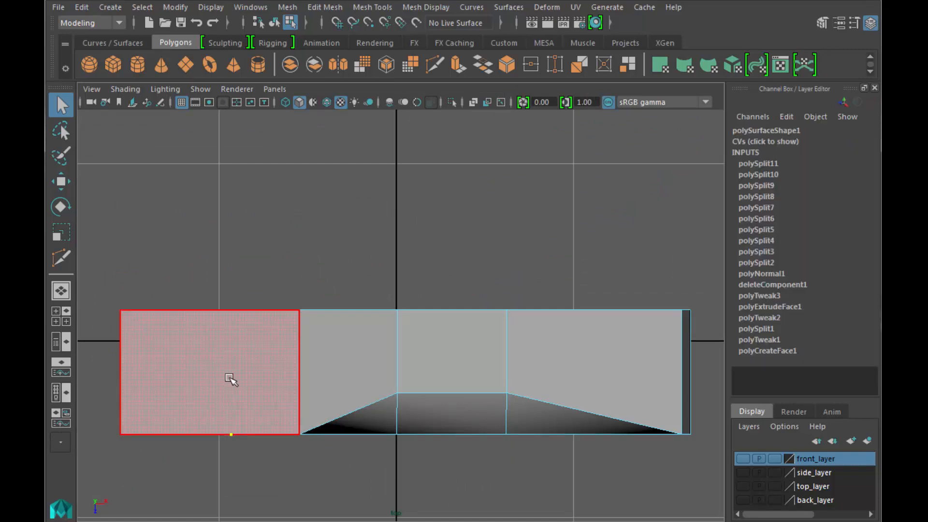
pyautogui.click(239, 310)
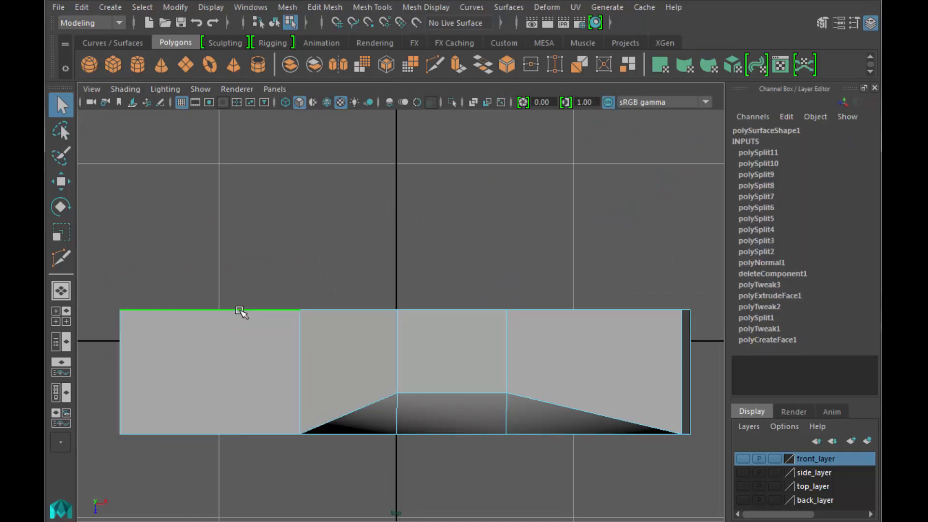
pyautogui.press('space')
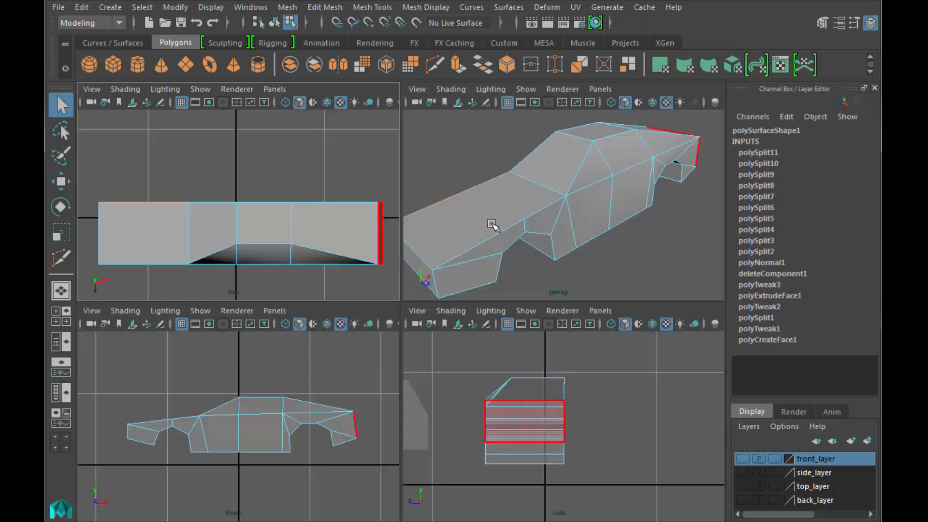
# Multi-Cut an edge across the hood face from the vertex above the front wheel arch to the centreline
pyautogui.moveTo(485, 220); pyautogui.dragTo(484, 258, button='right')
pyautogui.click(494, 227)
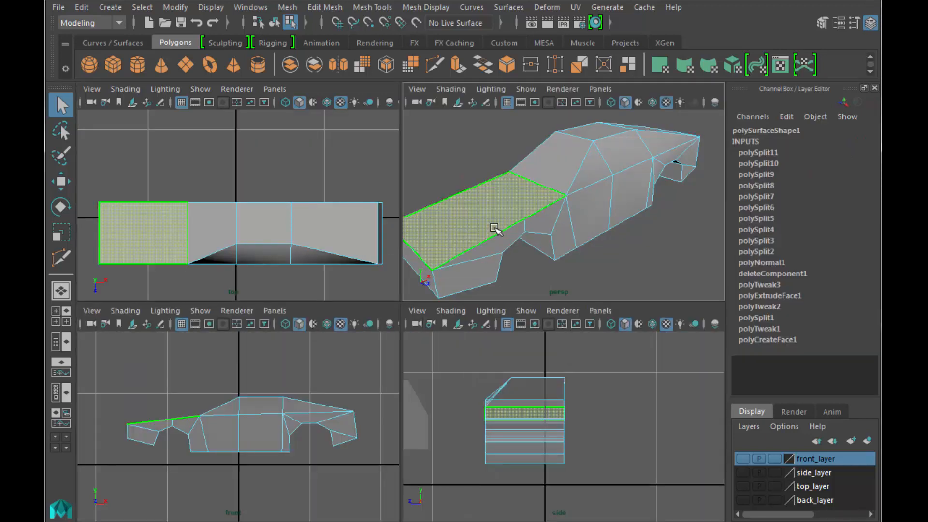
pyautogui.press('space')
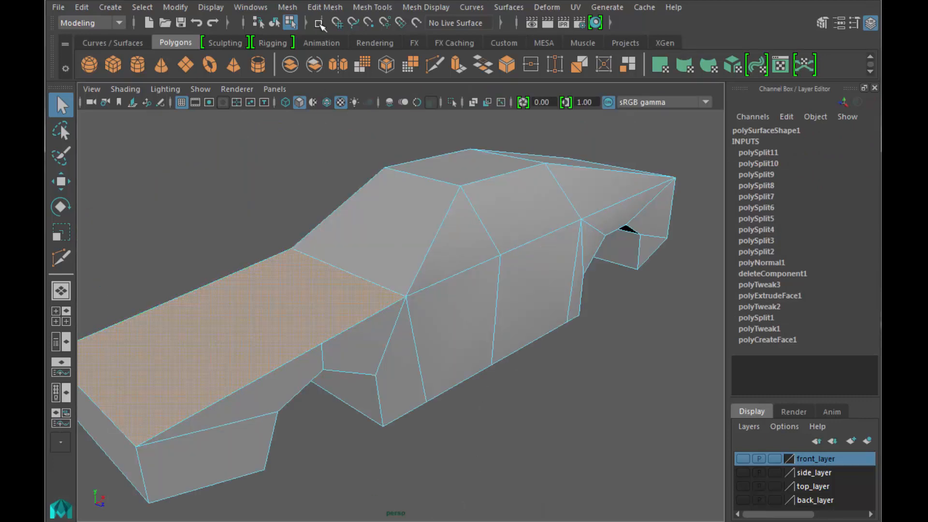
pyautogui.click(372, 6)
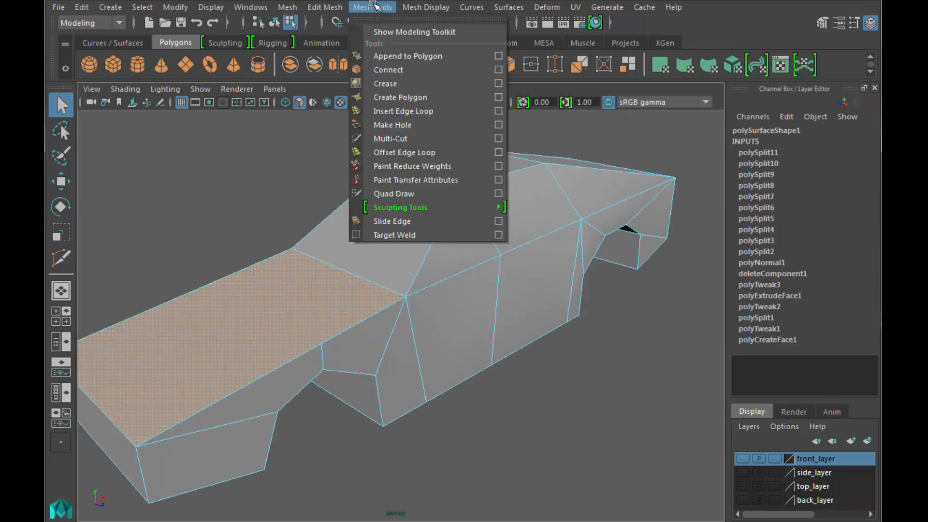
pyautogui.click(421, 141)
pyautogui.click(321, 344)
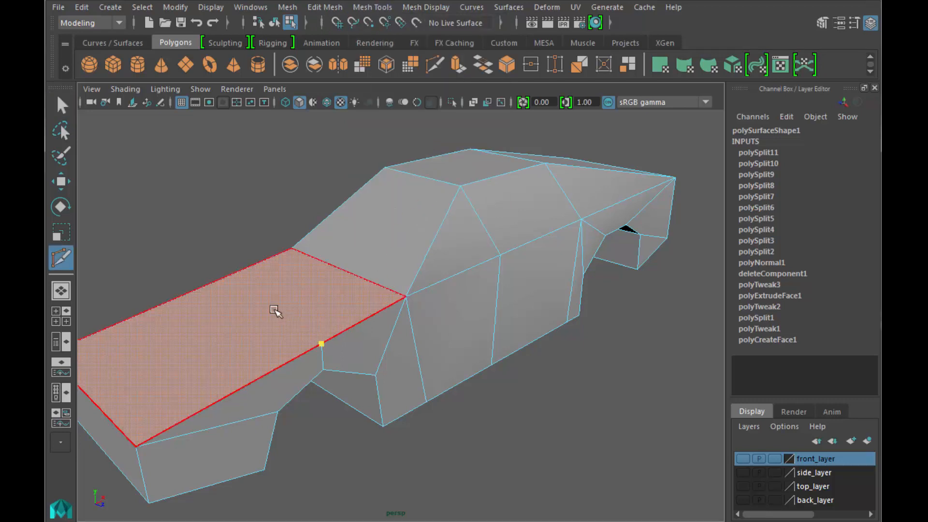
pyautogui.click(225, 283)
pyautogui.press('Return')
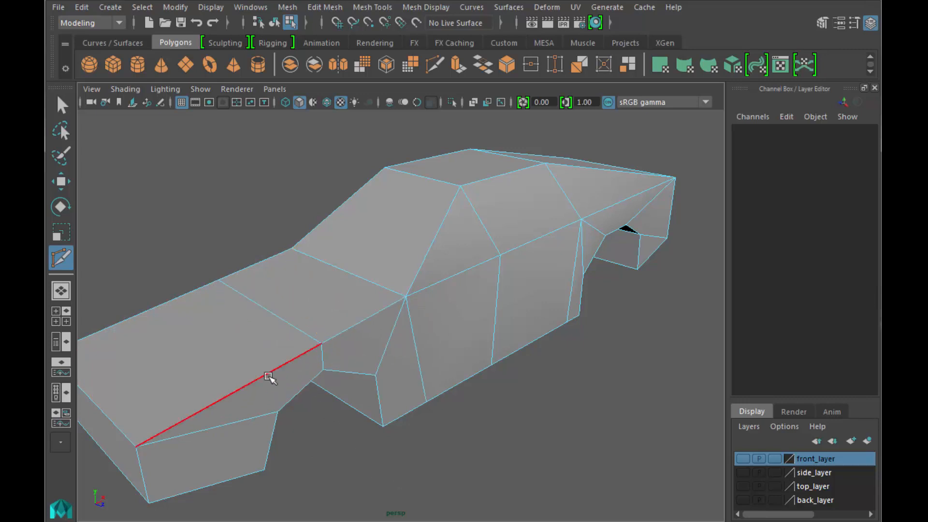
pyautogui.click(219, 280)
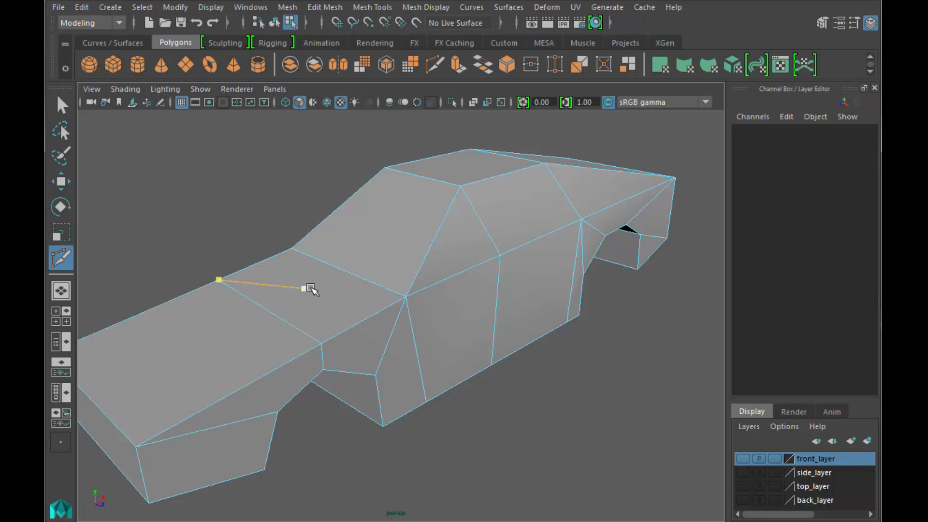
pyautogui.click(406, 297)
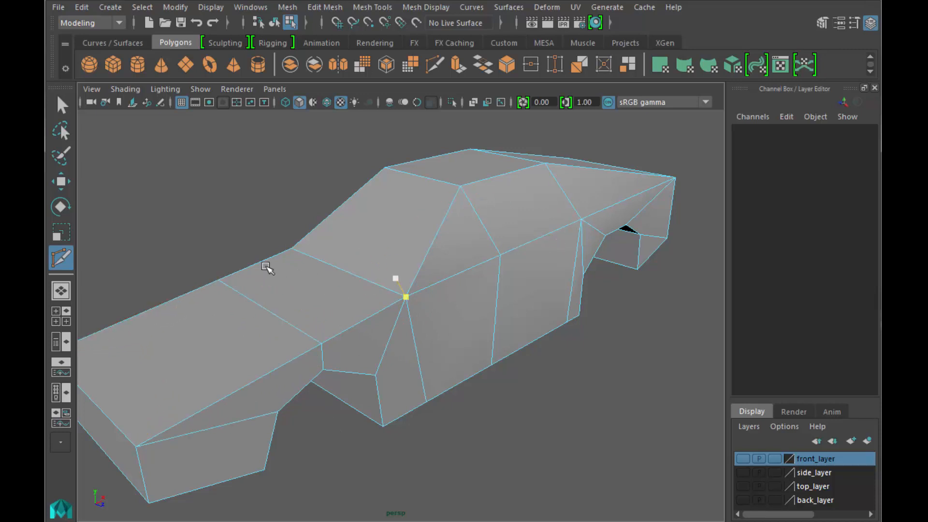
pyautogui.click(61, 104)
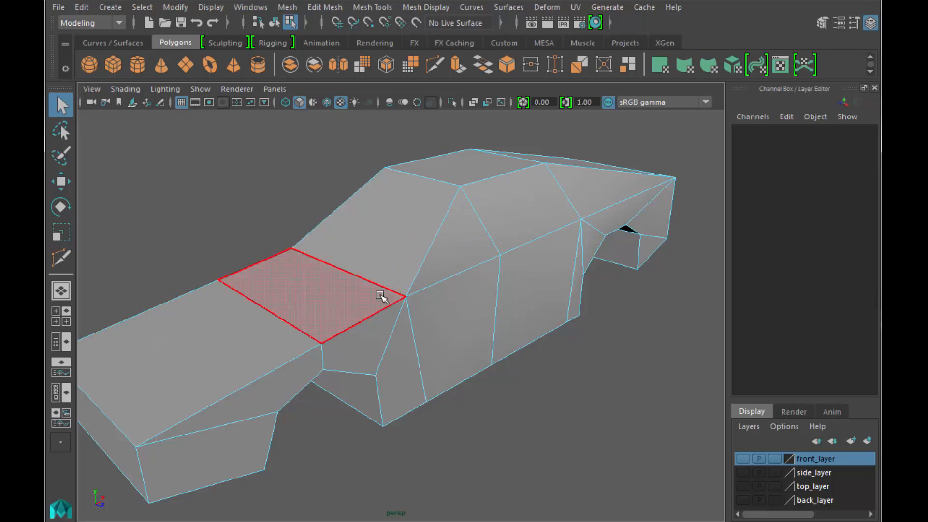
# Save the scene and continue past the student version notice
pyautogui.click(58, 7)
pyautogui.click(103, 76)
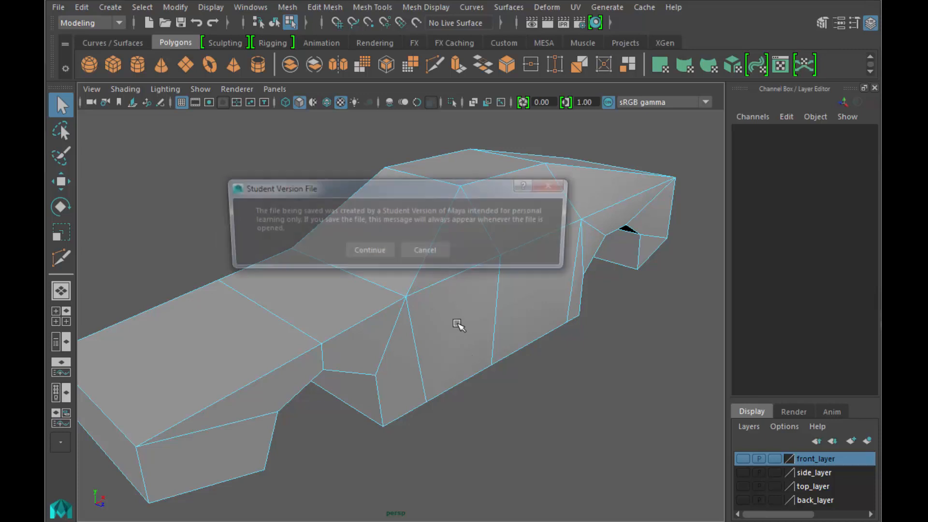
pyautogui.click(386, 255)
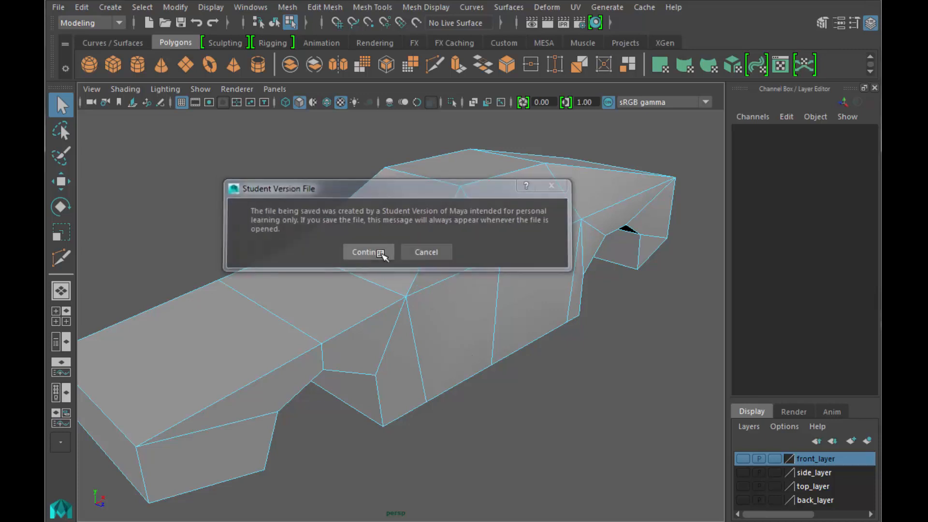
# Show the back, top, side and front reference layers again around the half body
pyautogui.click(449, 314)
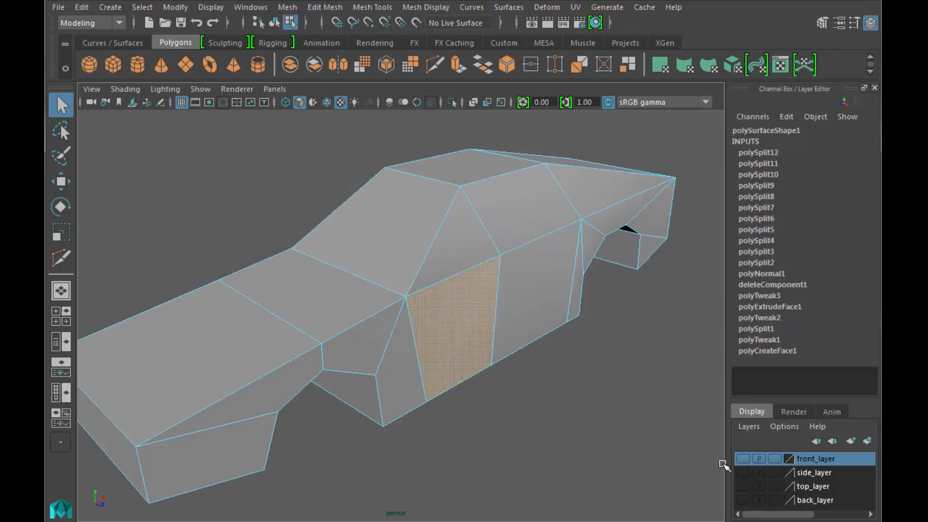
pyautogui.click(743, 500)
pyautogui.click(743, 486)
pyautogui.click(743, 473)
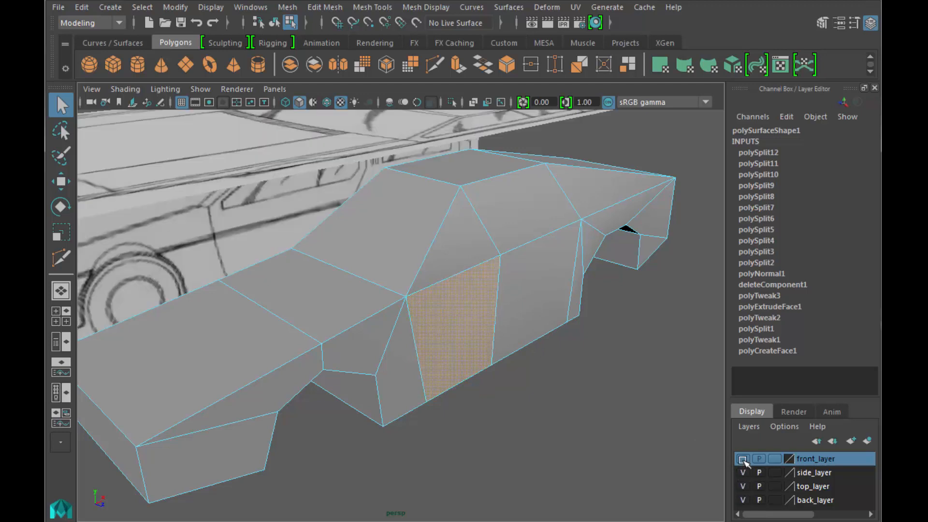
pyautogui.click(743, 459)
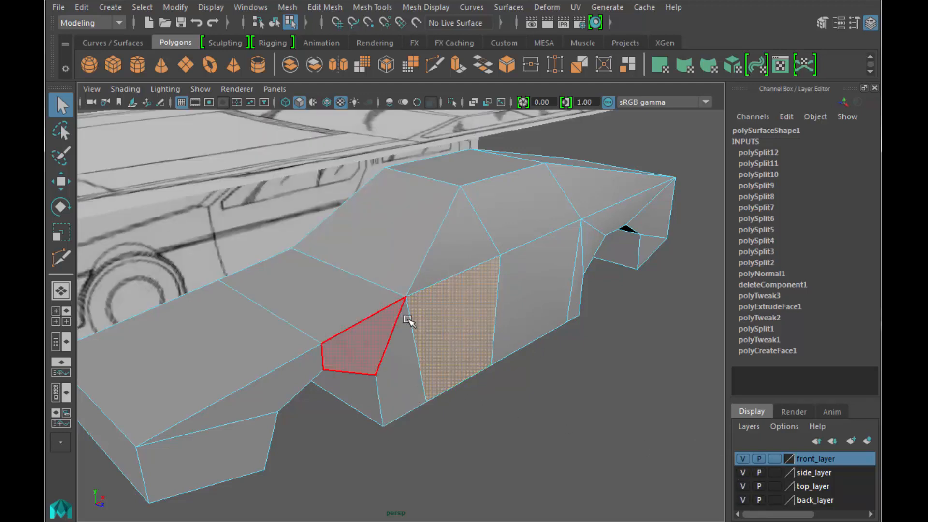
# Move the two outer vertices of the car's nose inward to the blueprint's front corner, using X-Ray shading in the top view
pyautogui.moveTo(424, 263); pyautogui.dragTo(338, 300, button='right')
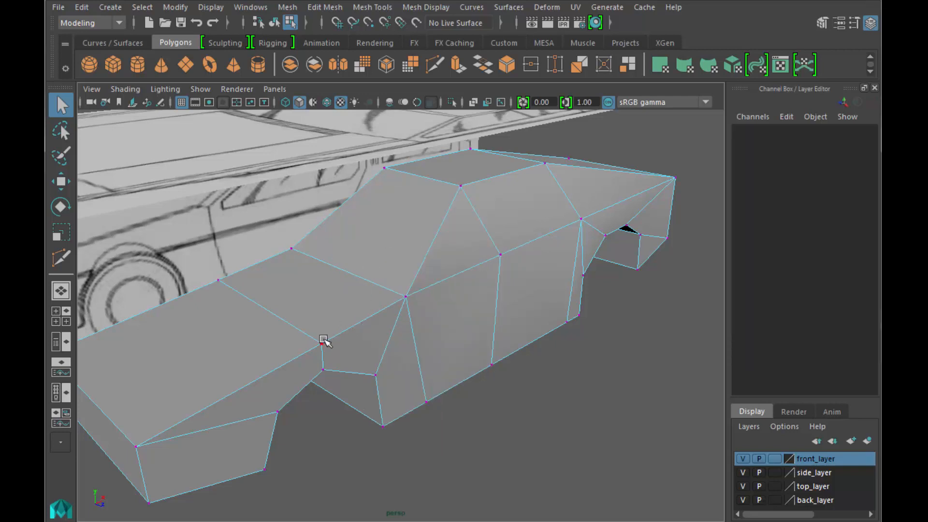
pyautogui.moveTo(135, 442); pyautogui.dragTo(176, 520)
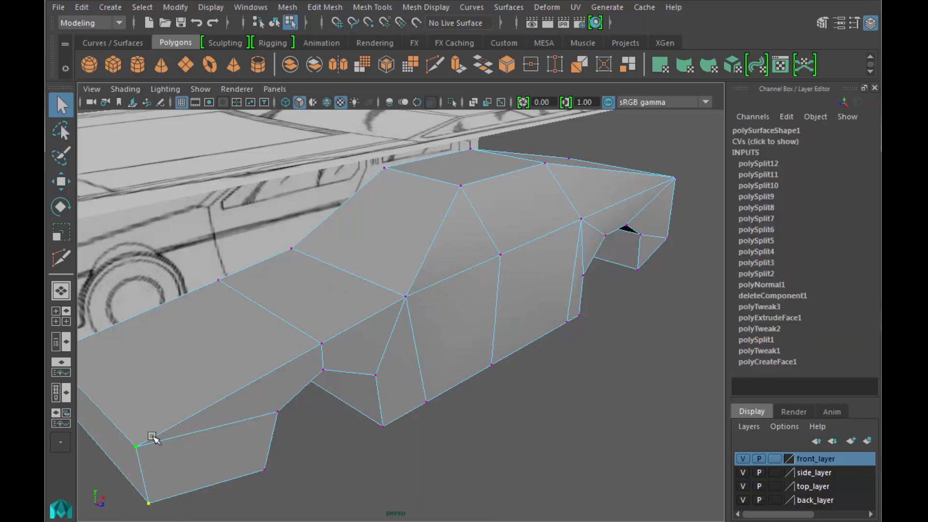
pyautogui.press('space')
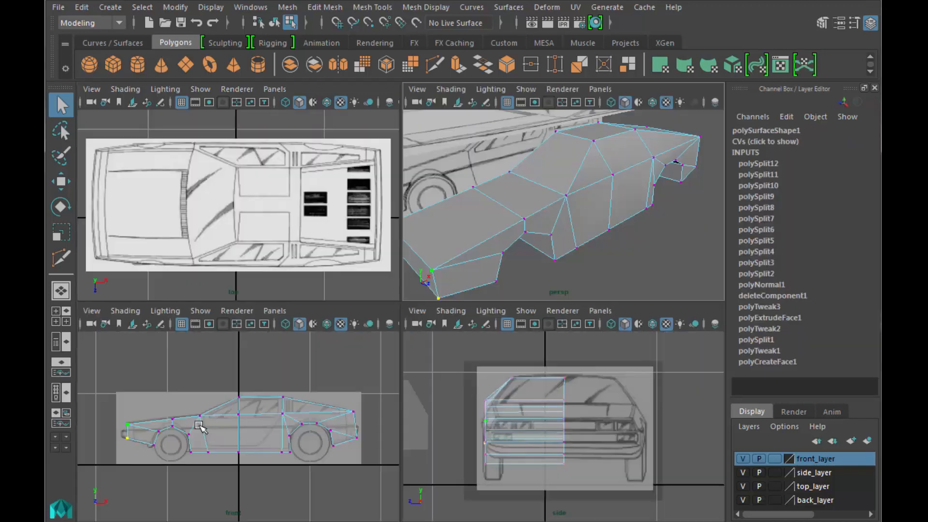
pyautogui.press('space')
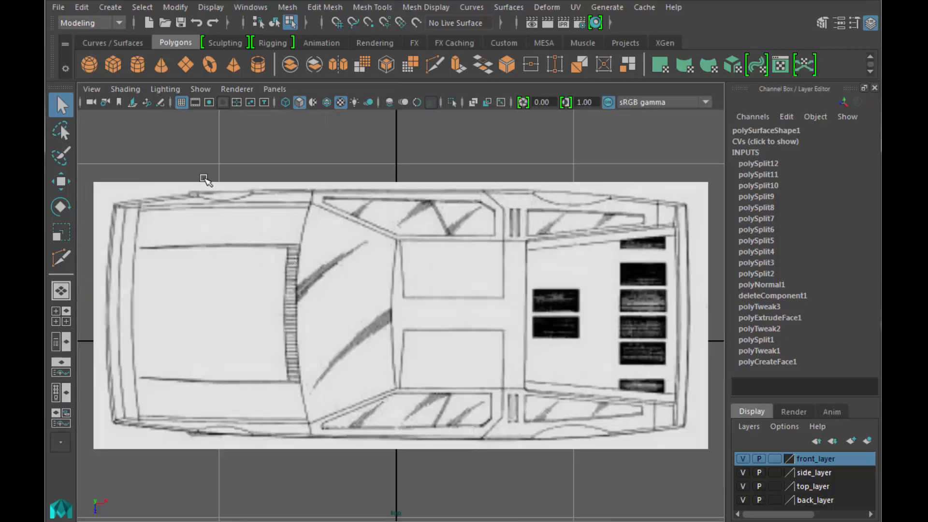
pyautogui.click(126, 90)
pyautogui.click(175, 241)
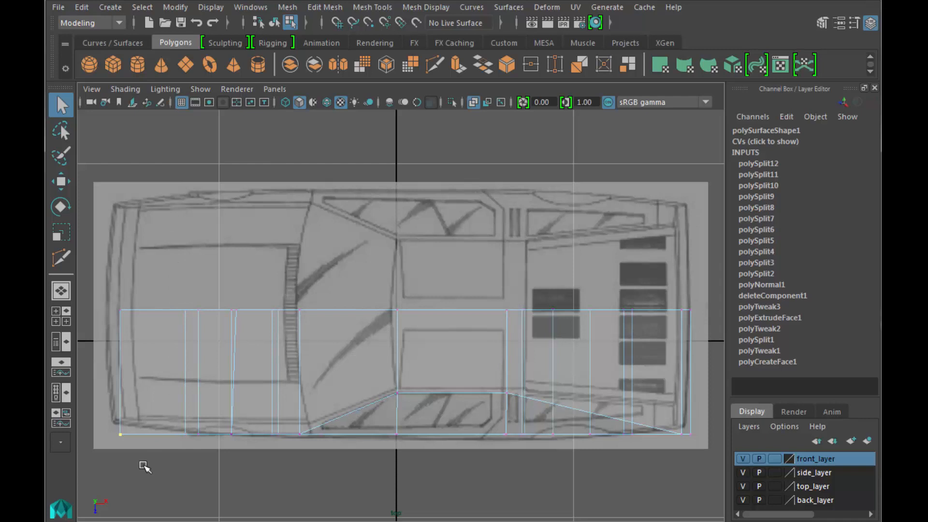
pyautogui.press('w')
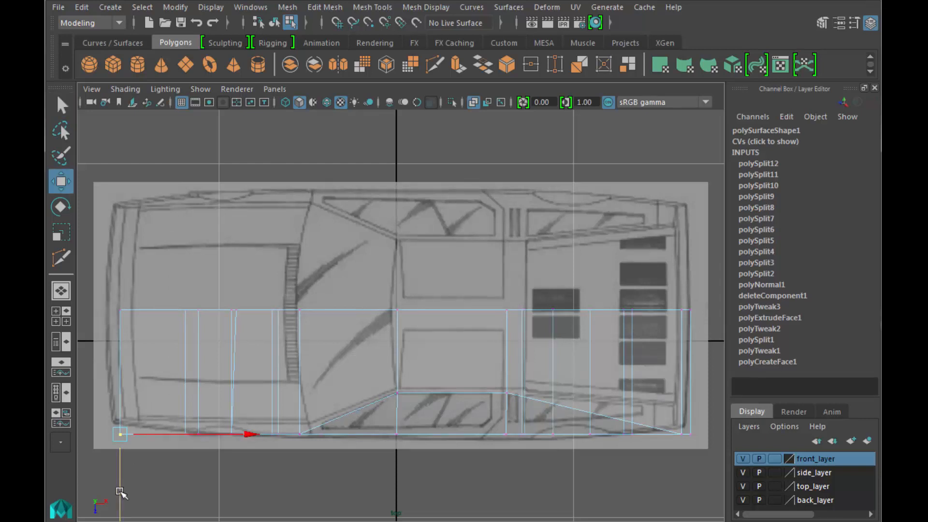
pyautogui.moveTo(119, 491); pyautogui.dragTo(121, 482)
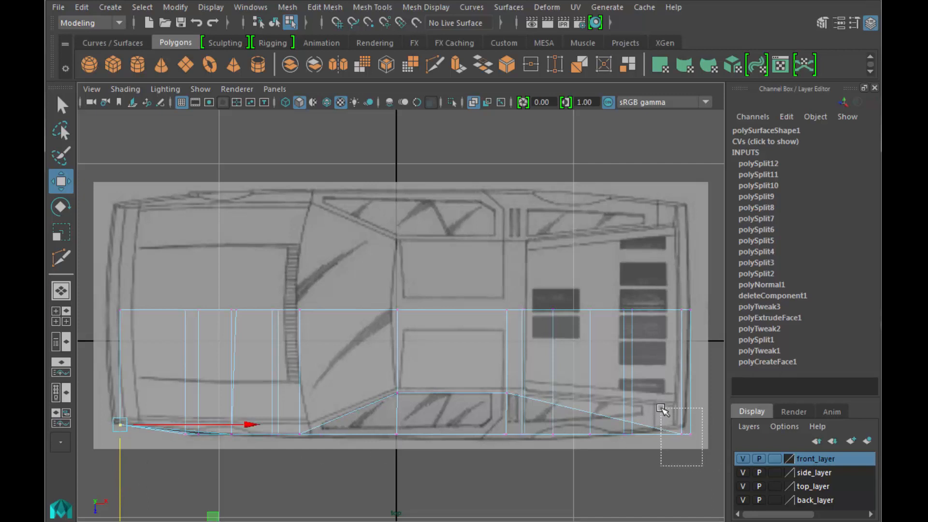
# Move the outer vertices at the car's tail inward to the blueprint's rear corner in the top view
pyautogui.click(686, 435)
pyautogui.moveTo(687, 463); pyautogui.dragTo(686, 456)
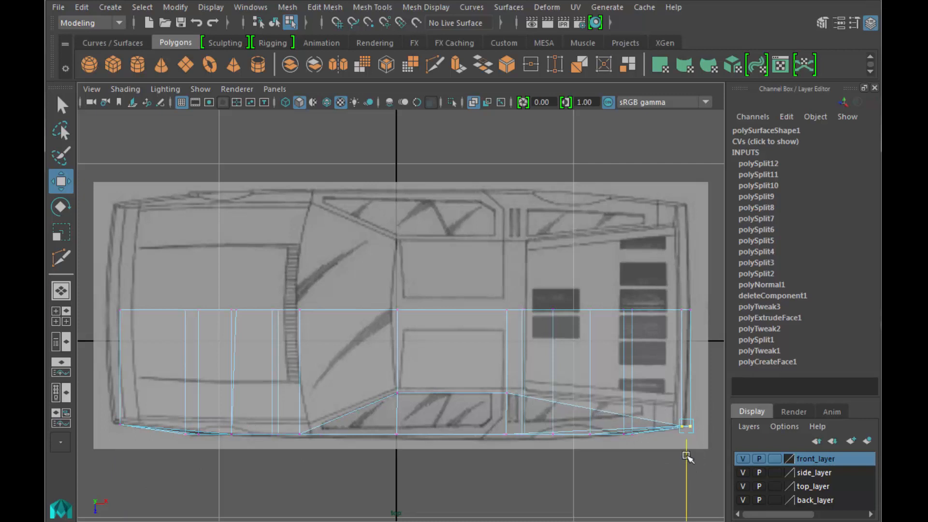
pyautogui.click(639, 474)
# Return to the full perspective view and hide the back, top, side and front reference layers
pyautogui.press('space')
pyautogui.press('space')
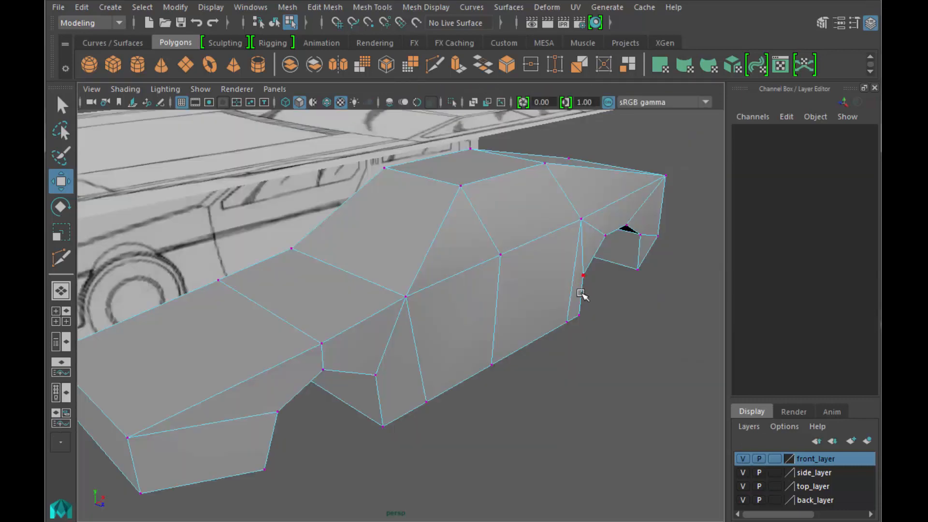
pyautogui.moveTo(530, 430)
pyautogui.keyDown('alt'); pyautogui.mouseDown()
pyautogui.moveTo(568, 413)
pyautogui.moveTo(599, 418)
pyautogui.moveTo(596, 437)
pyautogui.moveTo(375, 434)
pyautogui.moveTo(327, 428)
pyautogui.moveTo(311, 417)
pyautogui.moveTo(539, 418)
pyautogui.mouseUp(); pyautogui.keyUp('alt')
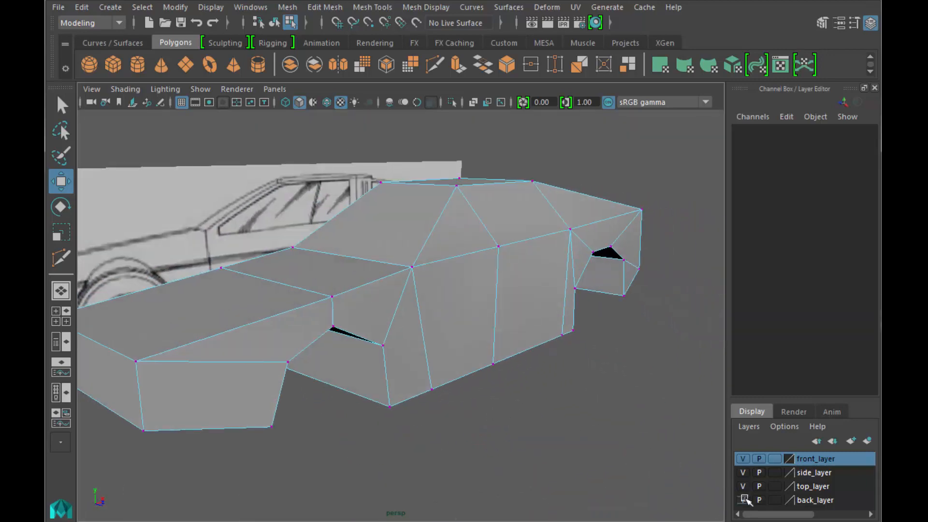
pyautogui.moveTo(745, 499); pyautogui.dragTo(743, 458)
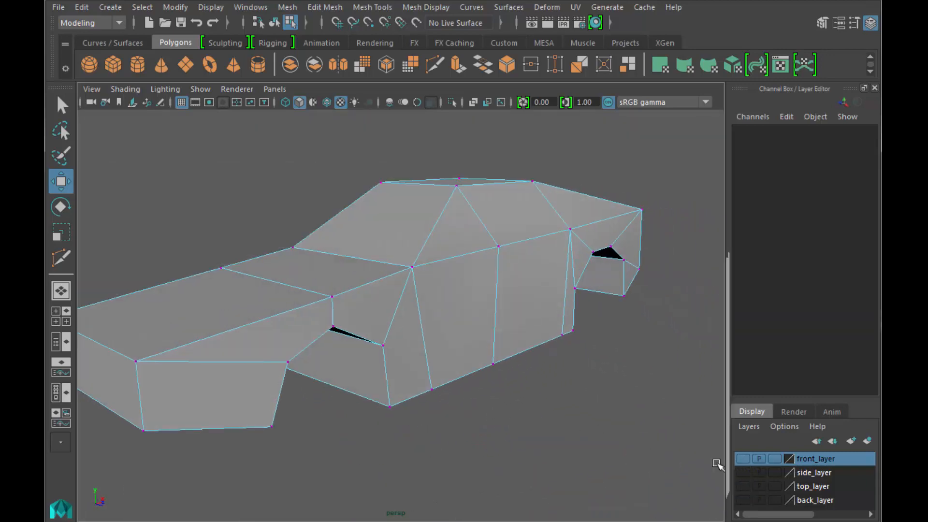
# Inspect the tapered half body from the side and the front in perspective
pyautogui.keyDown('alt'); pyautogui.moveTo(599, 431); pyautogui.dragTo(491, 447); pyautogui.keyUp('alt')
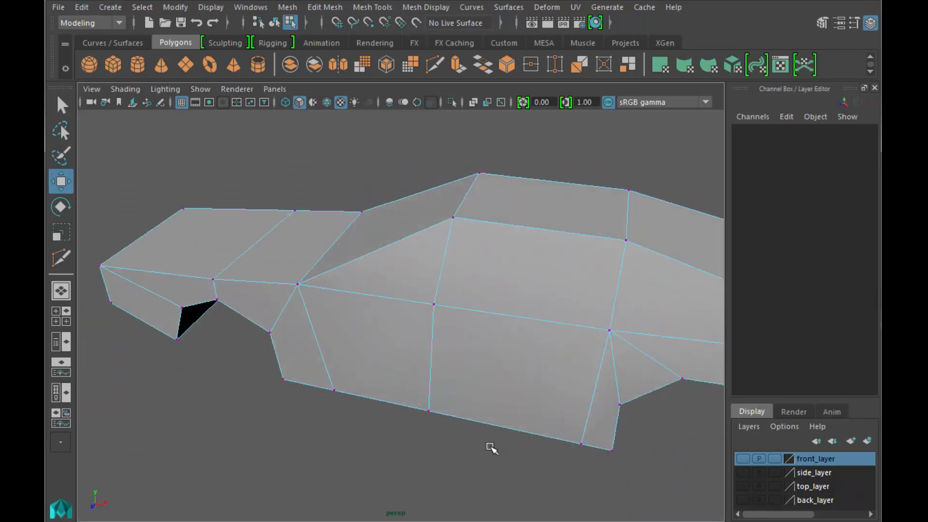
pyautogui.scroll(-4, 491, 448)
pyautogui.moveTo(566, 412)
pyautogui.keyDown('alt'); pyautogui.mouseDown()
pyautogui.moveTo(442, 392)
pyautogui.moveTo(638, 396)
pyautogui.moveTo(569, 415)
pyautogui.moveTo(579, 423)
pyautogui.mouseUp(); pyautogui.keyUp('alt')
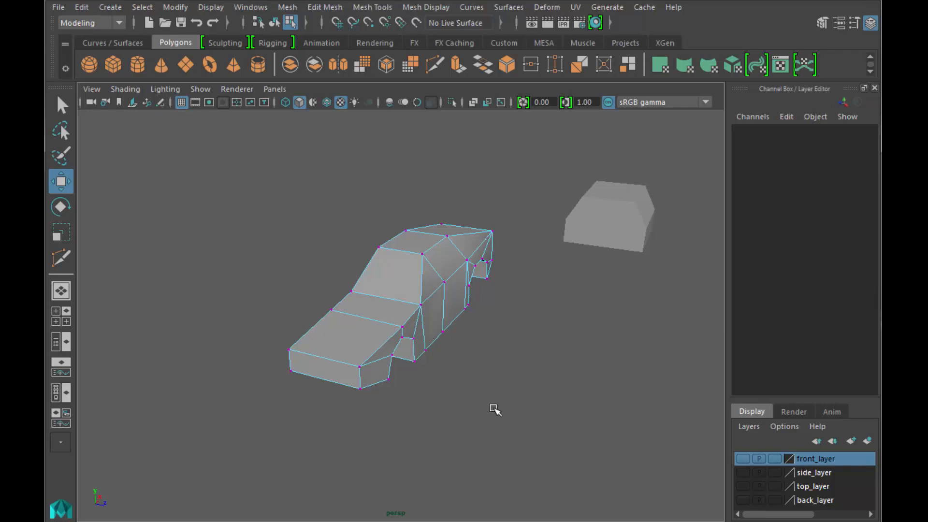
pyautogui.scroll(-2, 495, 410)
pyautogui.moveTo(188, 256); pyautogui.dragTo(483, 444)
pyautogui.scroll(2, 483, 443)
pyautogui.click(544, 444)
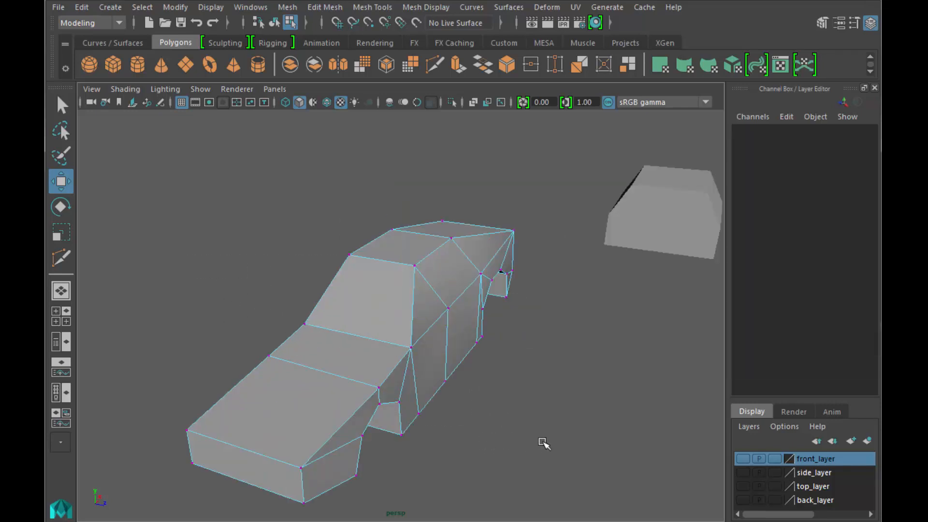
# Select the half body as an object and inspect its UV layout in the UV Editor
pyautogui.keyDown('alt'); pyautogui.moveTo(542, 443); pyautogui.dragTo(501, 435); pyautogui.keyUp('alt')
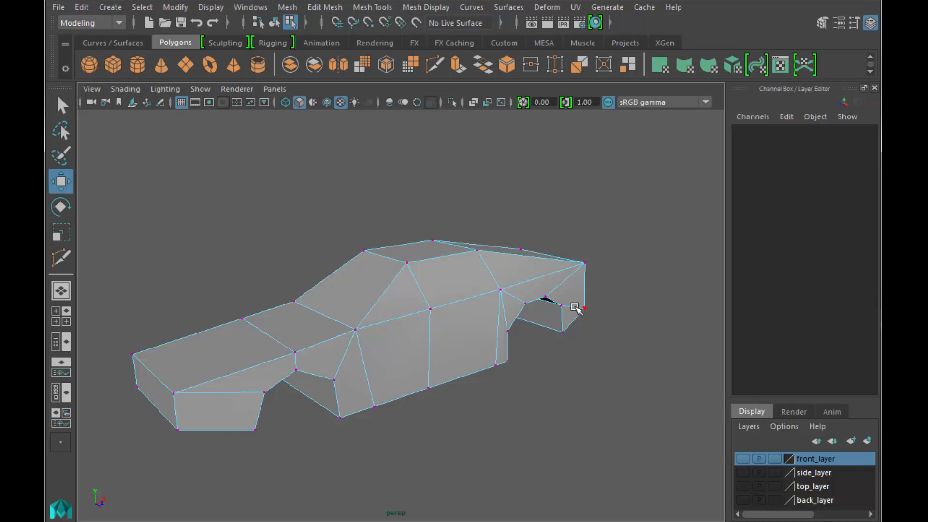
pyautogui.keyDown('alt'); pyautogui.moveTo(611, 309); pyautogui.dragTo(639, 303); pyautogui.keyUp('alt')
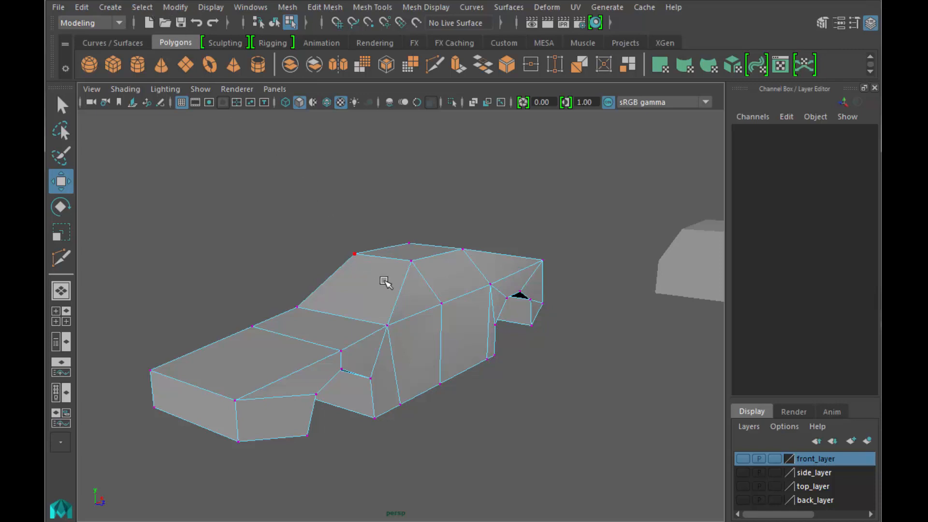
pyautogui.moveTo(385, 283); pyautogui.dragTo(469, 241, button='right')
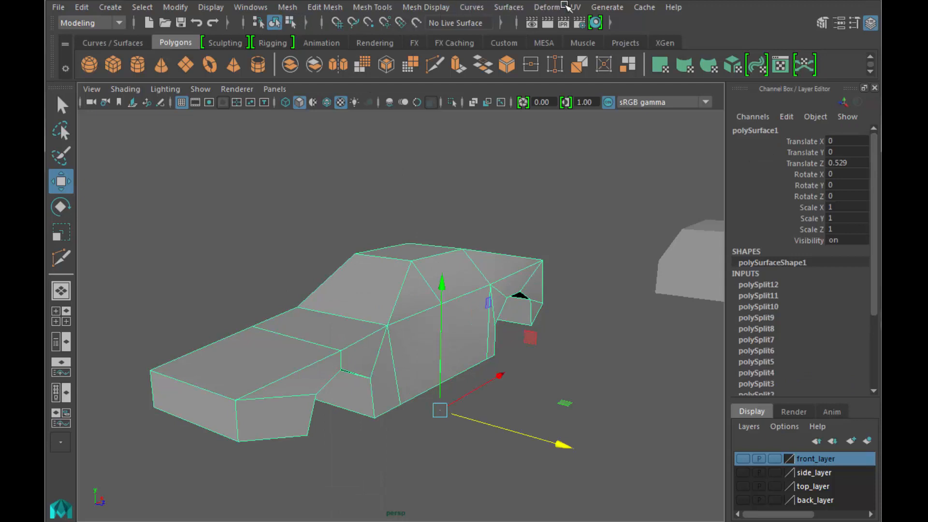
pyautogui.click(250, 7)
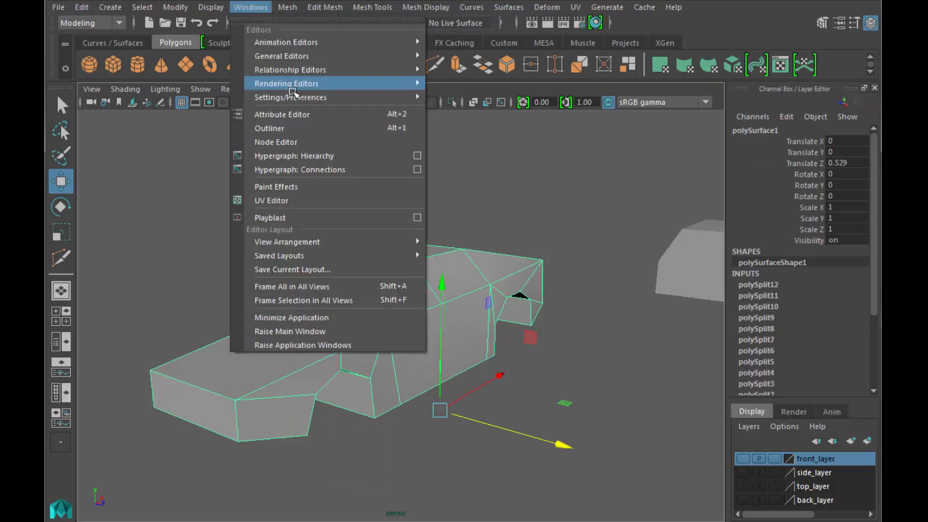
pyautogui.click(306, 201)
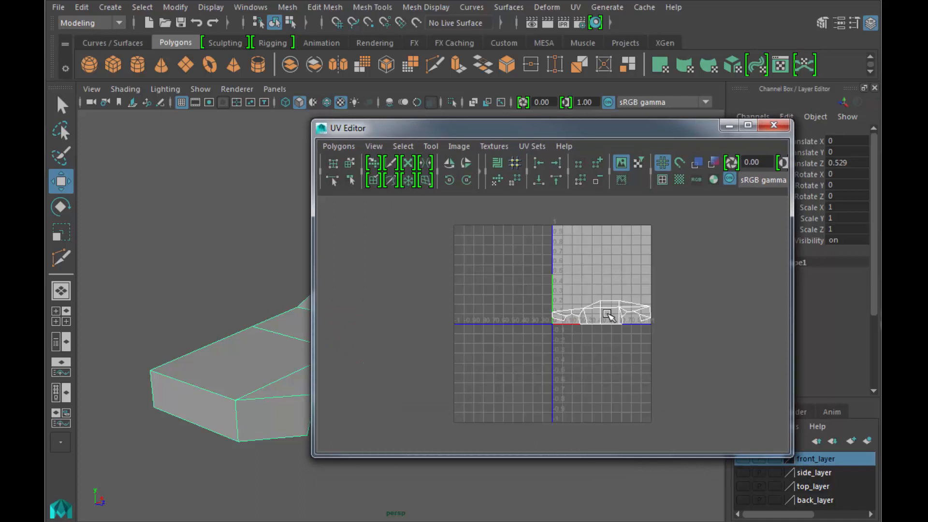
pyautogui.moveTo(550, 128); pyautogui.dragTo(766, 117)
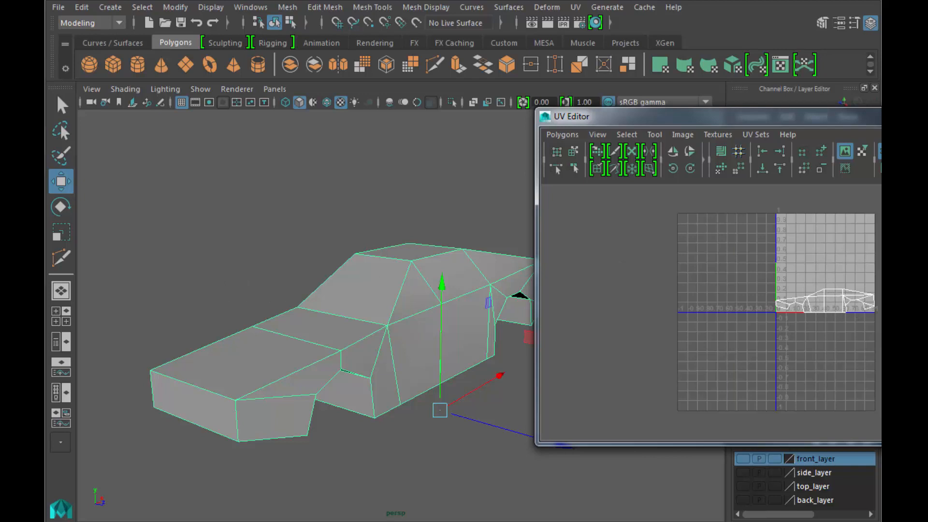
pyautogui.click(598, 360)
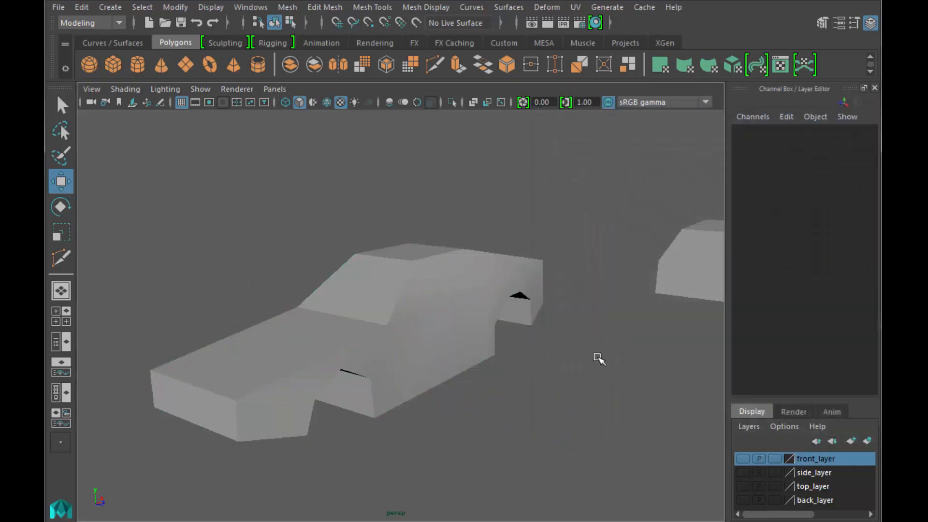
# Delete all construction history in the scene, then put the half body into edge selection mode
pyautogui.click(419, 360)
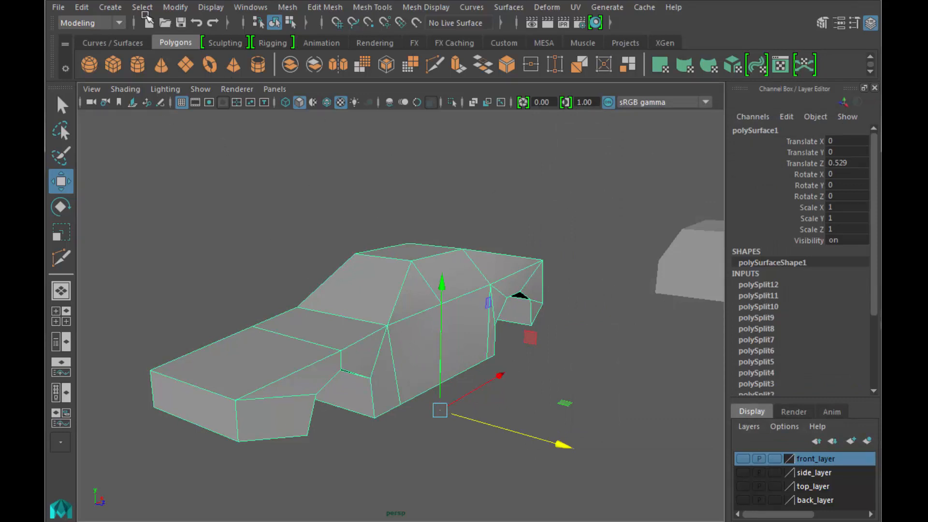
pyautogui.click(81, 7)
pyautogui.moveTo(149, 182)
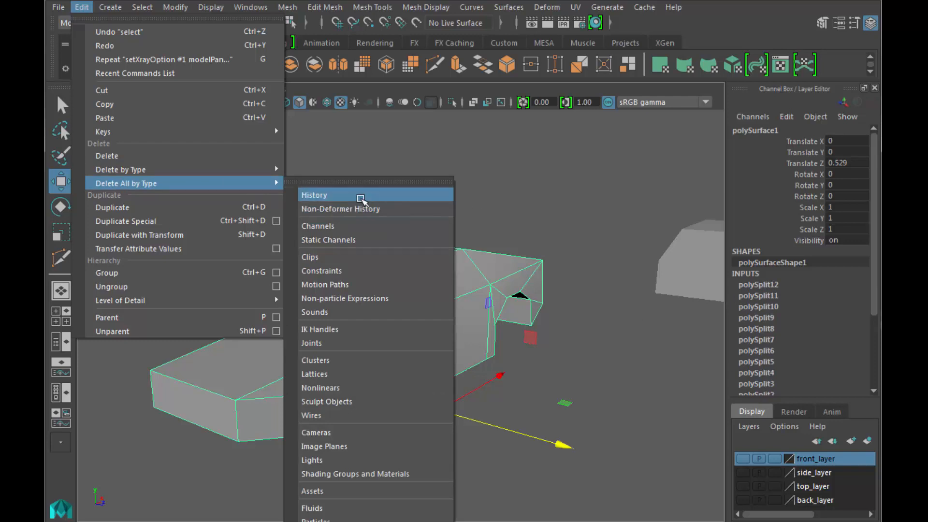
pyautogui.click(360, 199)
pyautogui.click(360, 199)
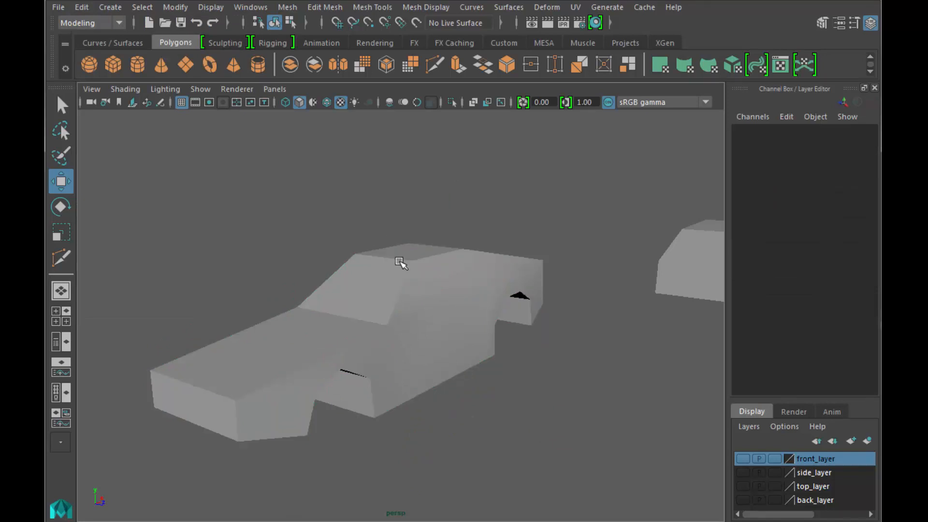
pyautogui.click(399, 261)
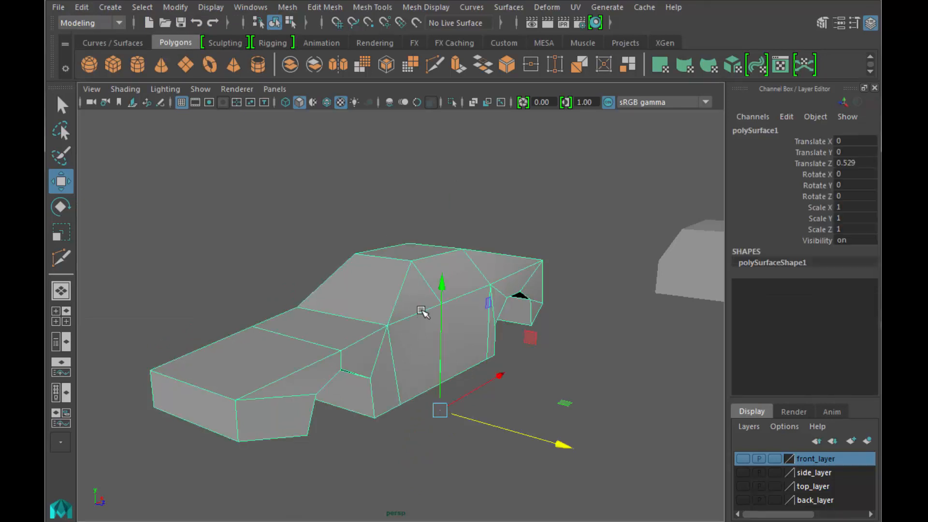
pyautogui.moveTo(422, 311); pyautogui.dragTo(420, 225, button='right')
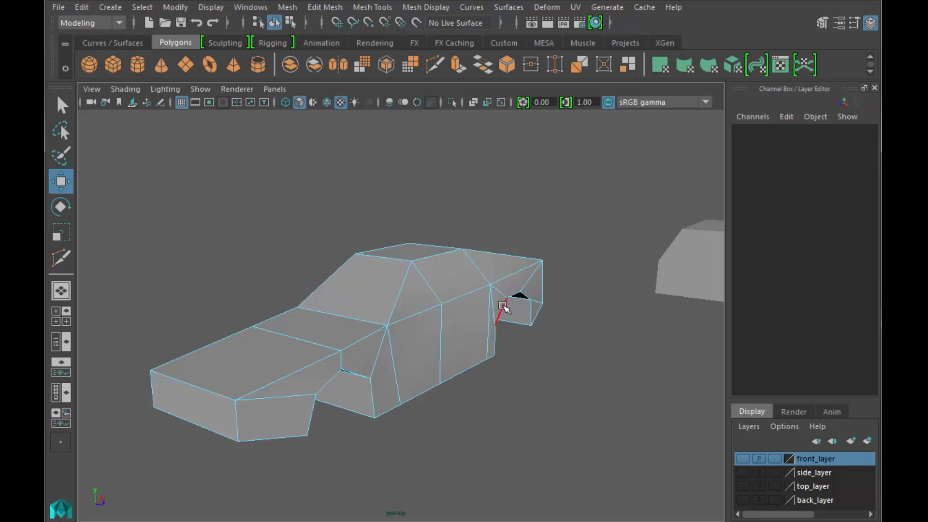
pyautogui.click(506, 309)
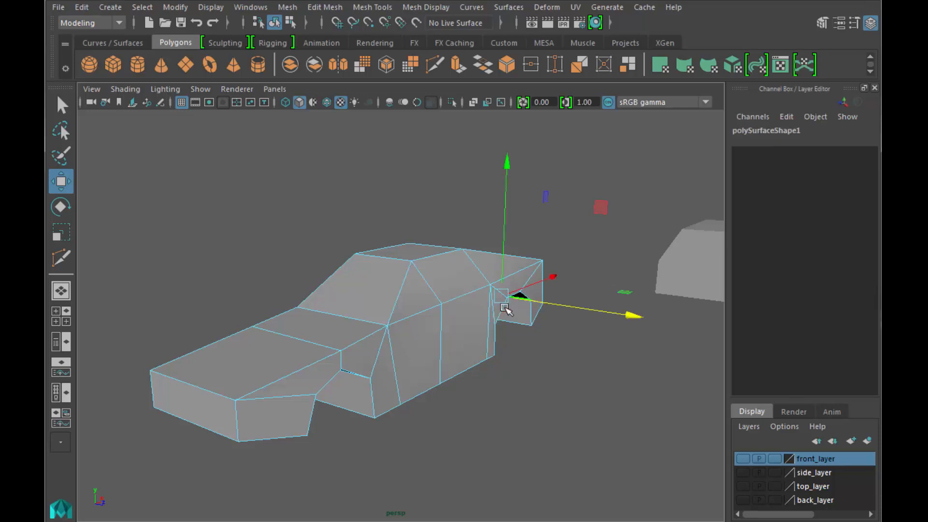
pyautogui.press('f')
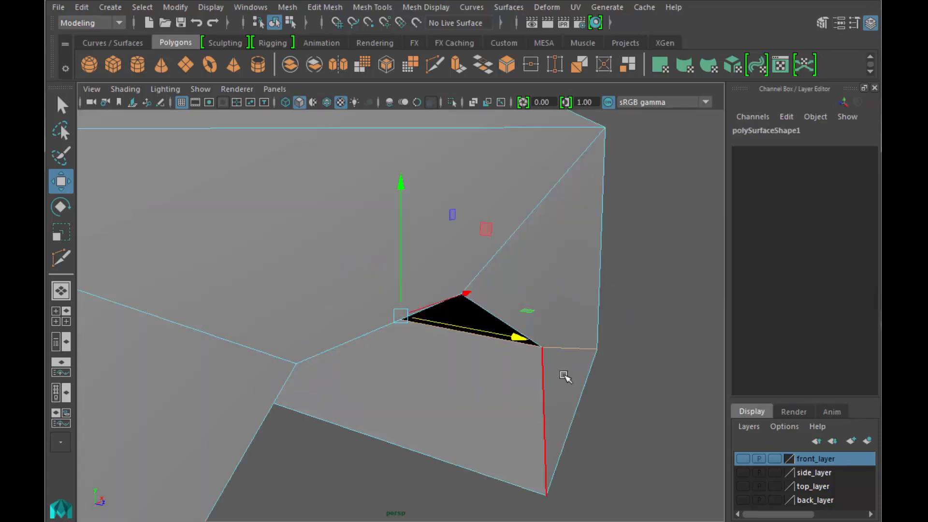
pyautogui.keyDown('alt'); pyautogui.moveTo(630, 408); pyautogui.dragTo(588, 389); pyautogui.keyUp('alt')
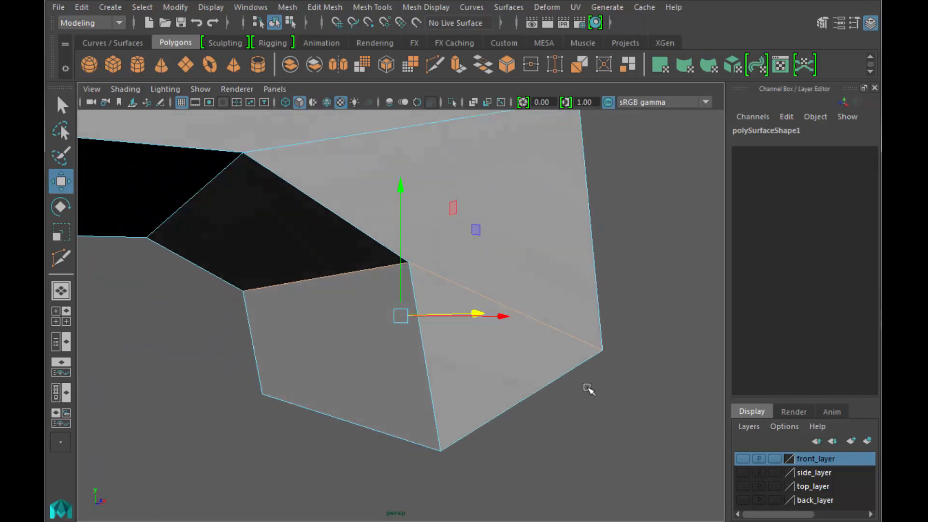
pyautogui.click(588, 389)
# Harden the outer edge loops around the rear and front wheel arches of the half body
pyautogui.keyDown('alt'); pyautogui.moveTo(456, 408); pyautogui.dragTo(456, 403); pyautogui.keyUp('alt')
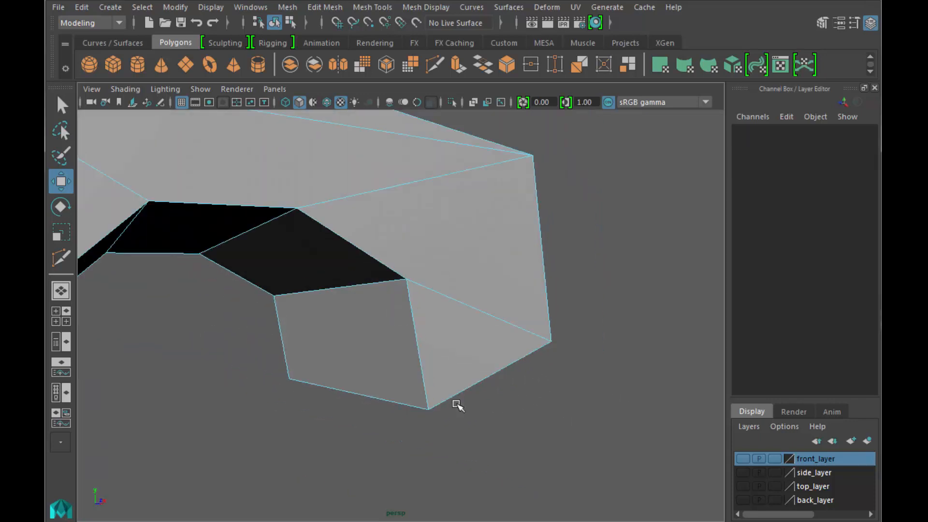
pyautogui.doubleClick(226, 206)
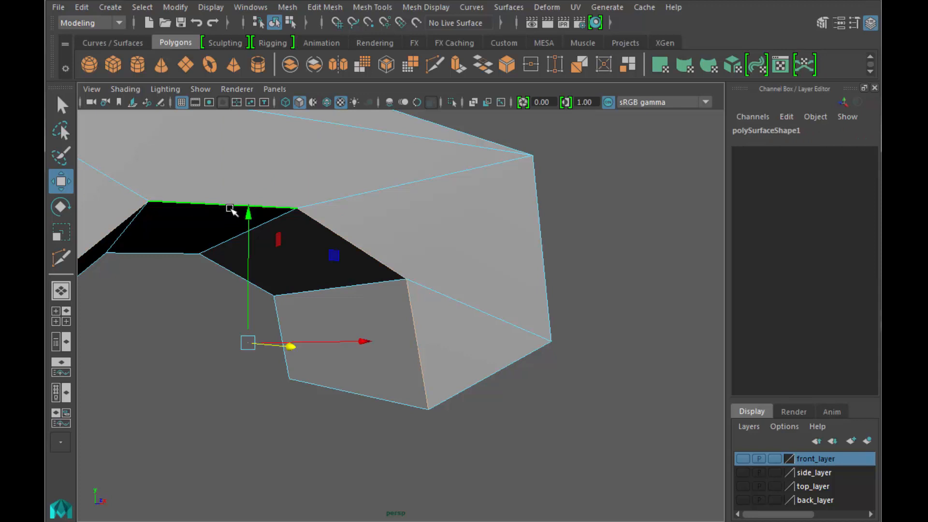
pyautogui.scroll(-4, 435, 372)
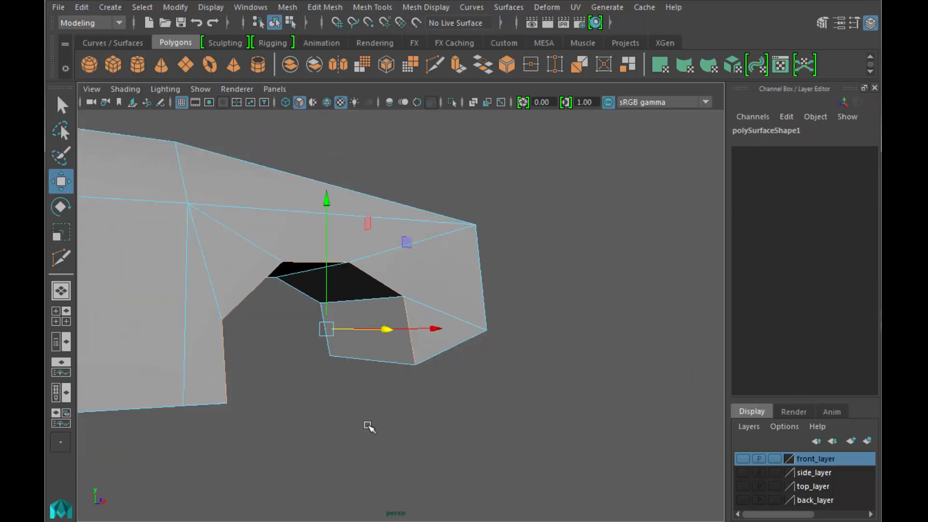
pyautogui.keyDown('alt'); pyautogui.moveTo(368, 427); pyautogui.dragTo(524, 412); pyautogui.keyUp('alt')
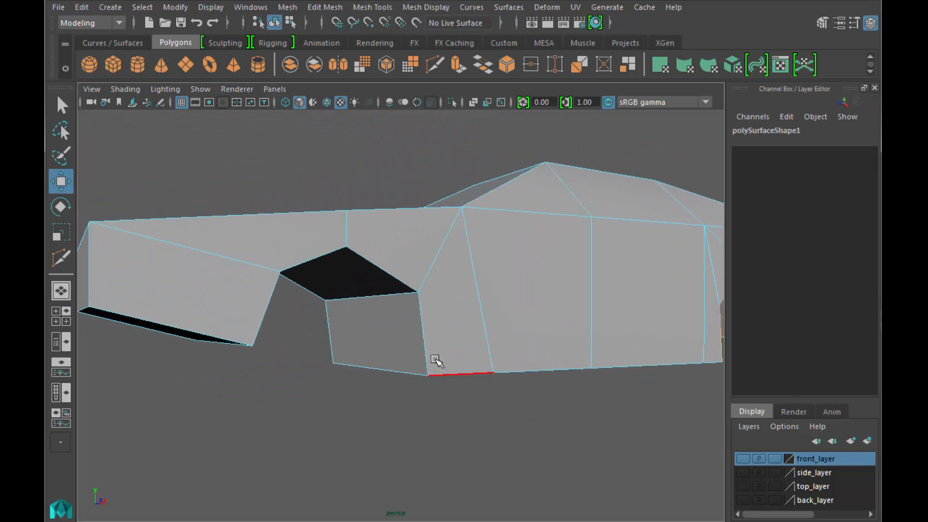
pyautogui.click(422, 348)
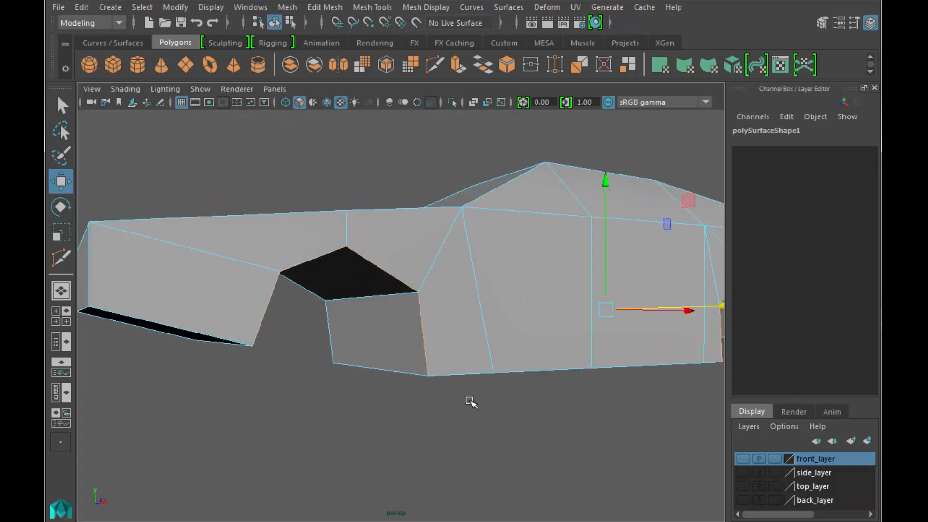
pyautogui.scroll(-4, 531, 435)
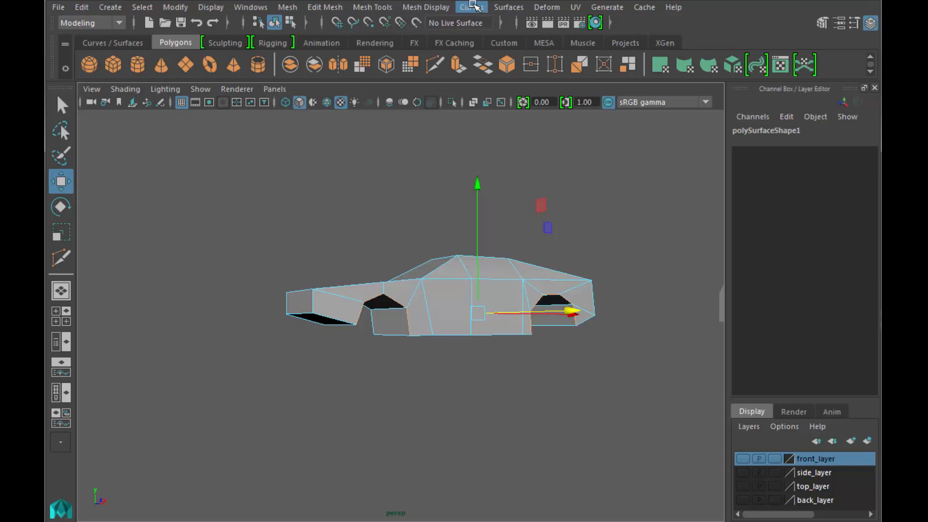
pyautogui.click(441, 9)
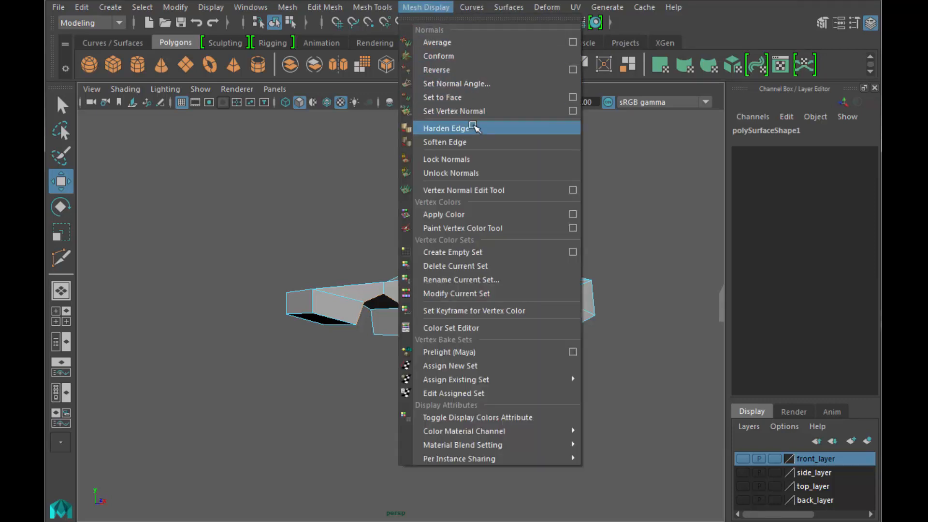
pyautogui.click(446, 128)
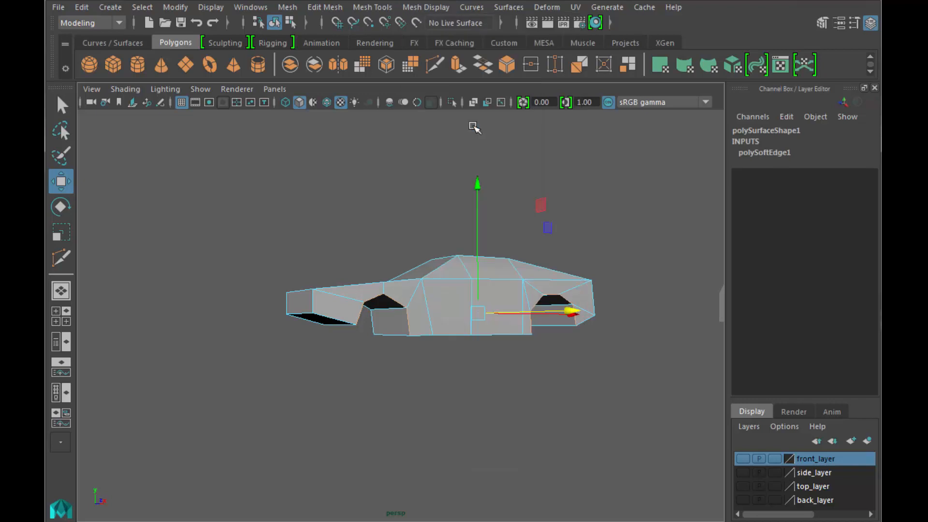
pyautogui.click(582, 377)
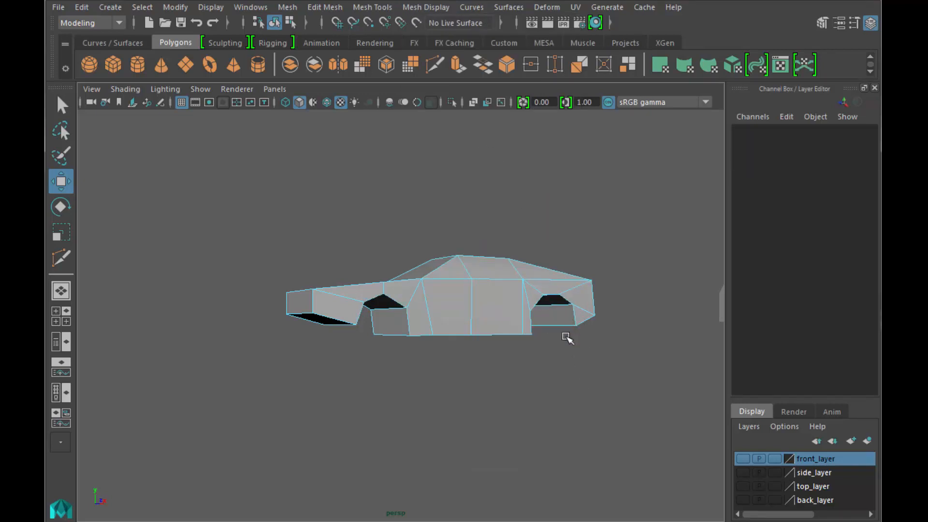
# Select the half body's edges along the windshield side, hood side, vertical front corner and roof side
pyautogui.press('a')
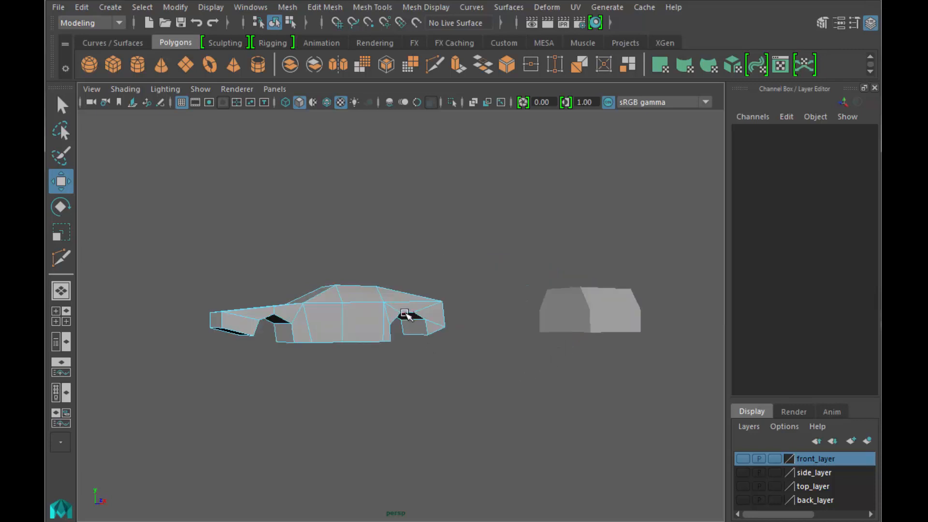
pyautogui.moveTo(407, 315); pyautogui.dragTo(459, 245, button='right')
pyautogui.click(403, 308)
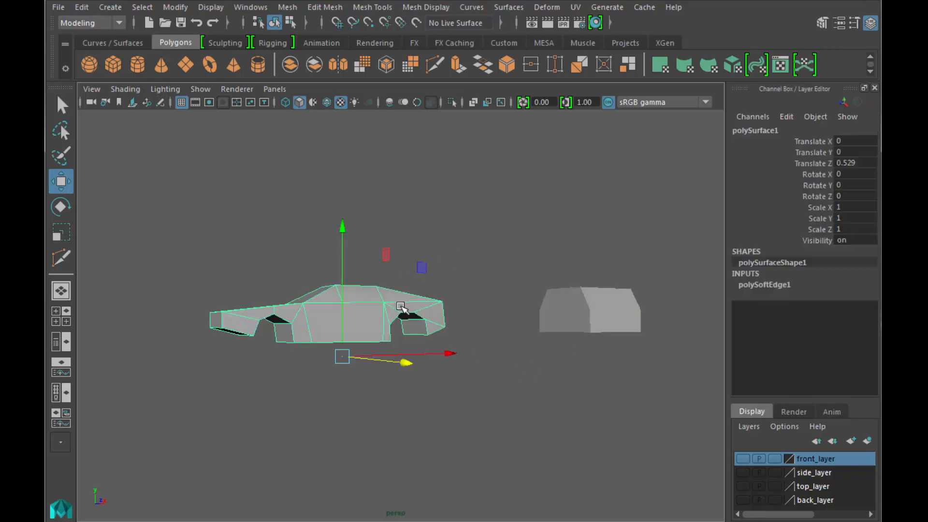
pyautogui.press('f')
pyautogui.keyDown('alt'); pyautogui.moveTo(499, 373); pyautogui.dragTo(557, 405); pyautogui.keyUp('alt')
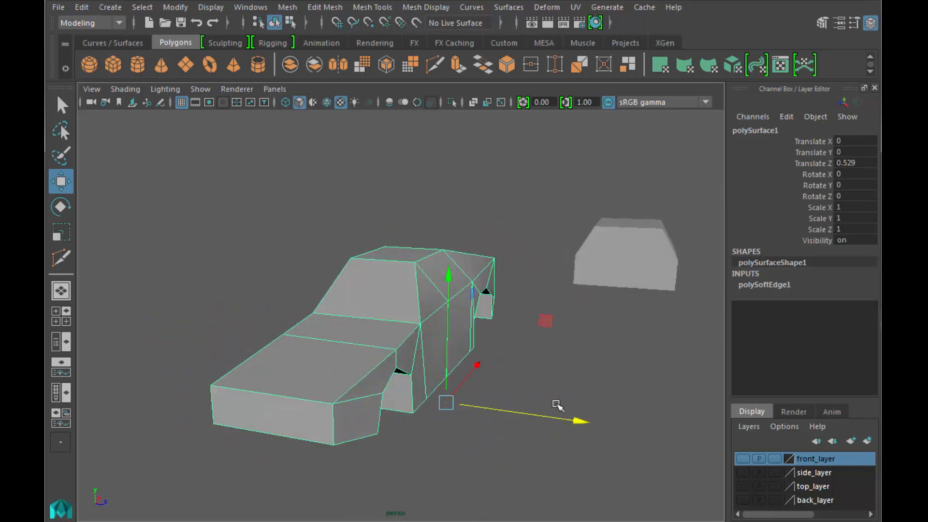
pyautogui.moveTo(368, 384); pyautogui.dragTo(367, 228, button='right')
pyautogui.click(419, 284)
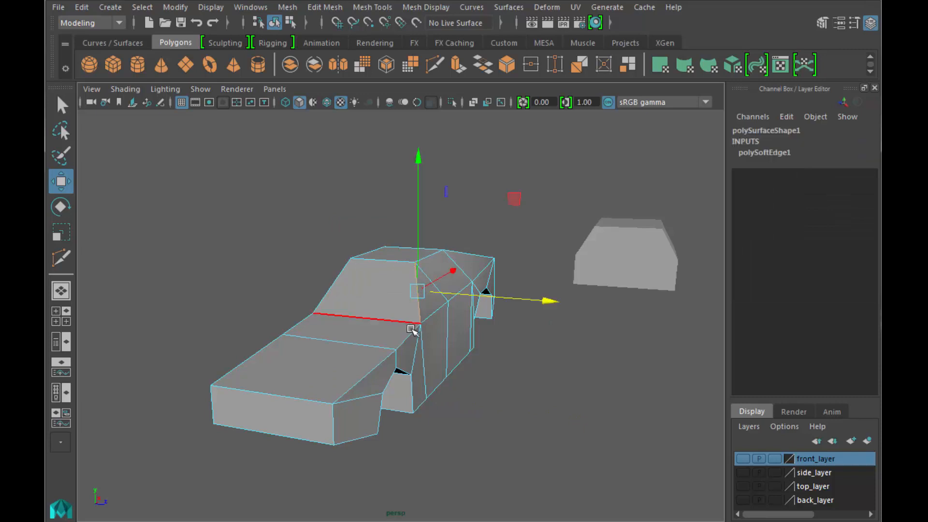
pyautogui.keyDown('shift'); pyautogui.click(409, 335); pyautogui.keyUp('shift')
pyautogui.keyDown('shift'); pyautogui.click(364, 380); pyautogui.keyUp('shift')
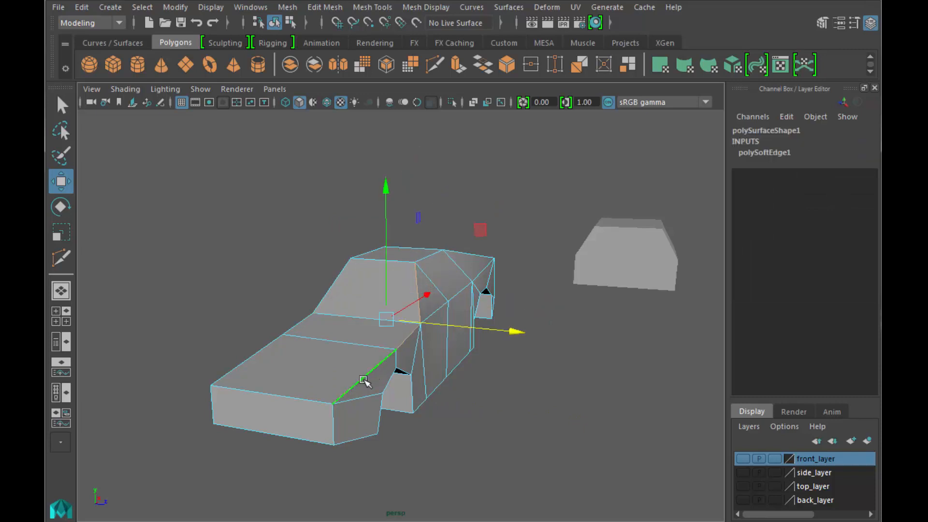
pyautogui.keyDown('shift'); pyautogui.click(333, 428); pyautogui.keyUp('shift')
pyautogui.keyDown('shift'); pyautogui.click(429, 256); pyautogui.keyUp('shift')
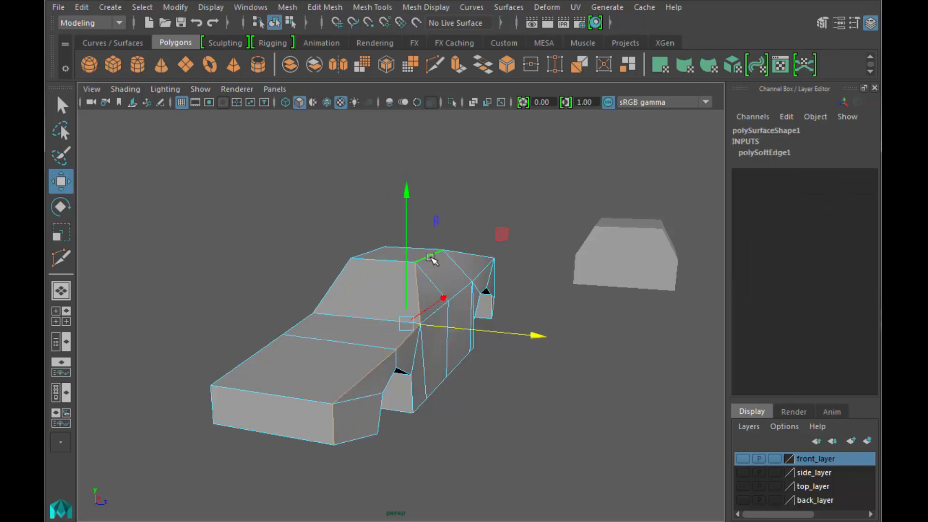
# Add the side edge of the rear slope, the vertical rear corner edge and the upper rear edge to the half body's edge selection
pyautogui.keyDown('alt'); pyautogui.moveTo(495, 252); pyautogui.dragTo(356, 275); pyautogui.keyUp('alt')
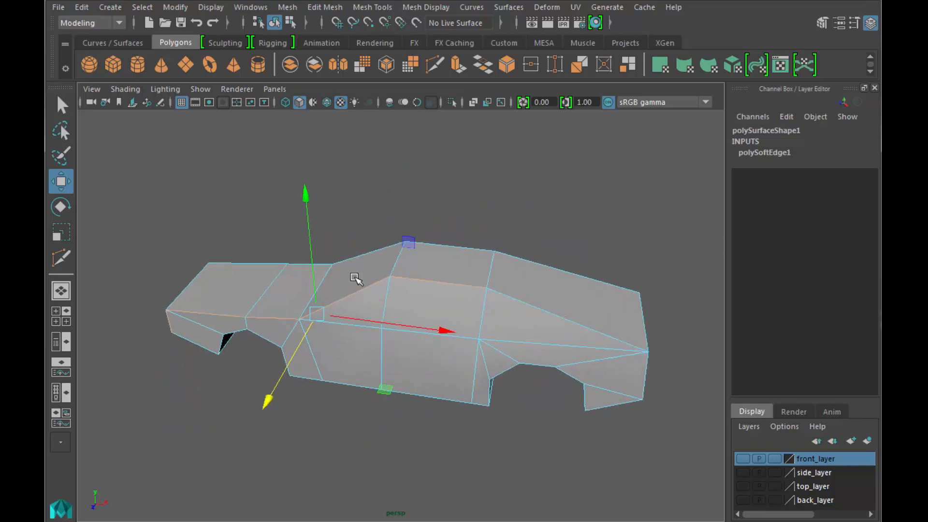
pyautogui.keyDown('shift'); pyautogui.click(562, 319); pyautogui.keyUp('shift')
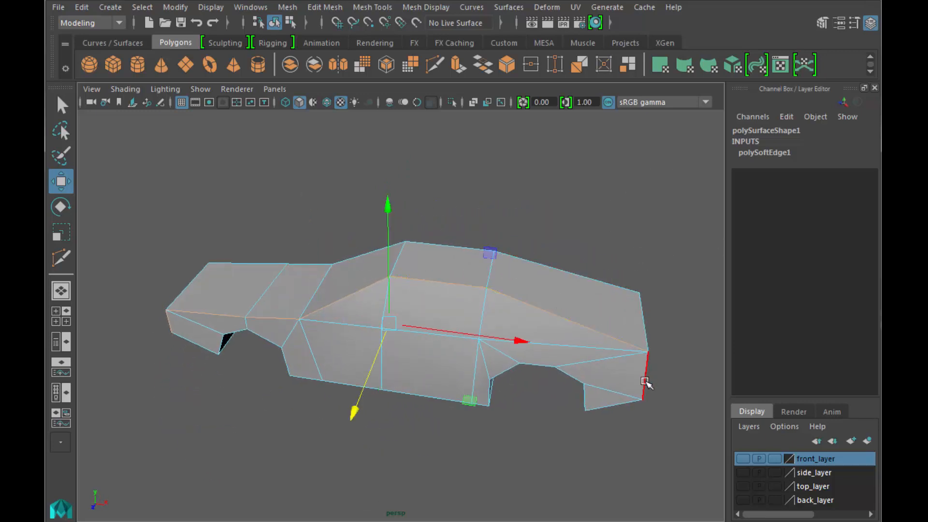
pyautogui.keyDown('shift'); pyautogui.click(648, 379); pyautogui.keyUp('shift')
pyautogui.keyDown('alt'); pyautogui.moveTo(659, 398); pyautogui.dragTo(604, 405); pyautogui.keyUp('alt')
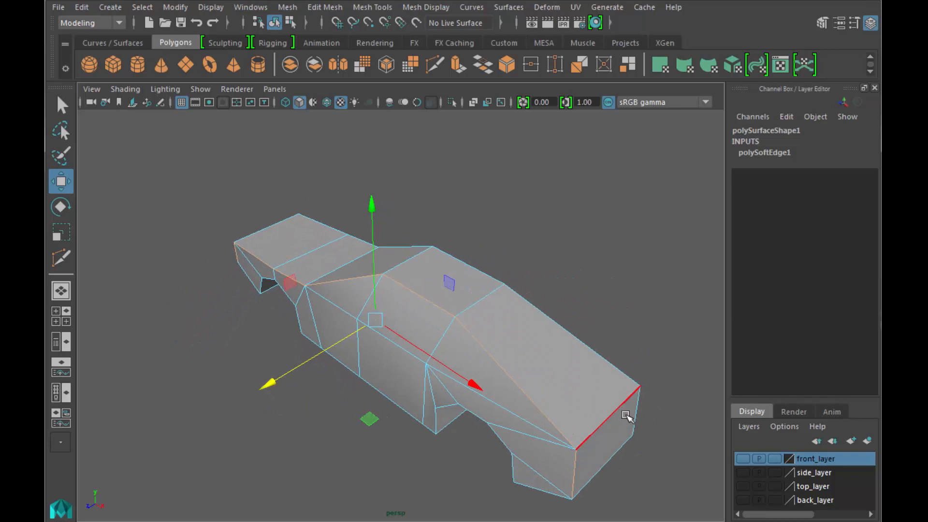
pyautogui.keyDown('shift'); pyautogui.click(622, 410); pyautogui.keyUp('shift')
pyautogui.keyDown('alt'); pyautogui.moveTo(481, 416); pyautogui.dragTo(623, 394); pyautogui.keyUp('alt')
# Add the hood's front edge, the lower front edges and the door sill edge to the selection, and harden all selected edges
pyautogui.keyDown('shift'); pyautogui.click(234, 411); pyautogui.keyUp('shift')
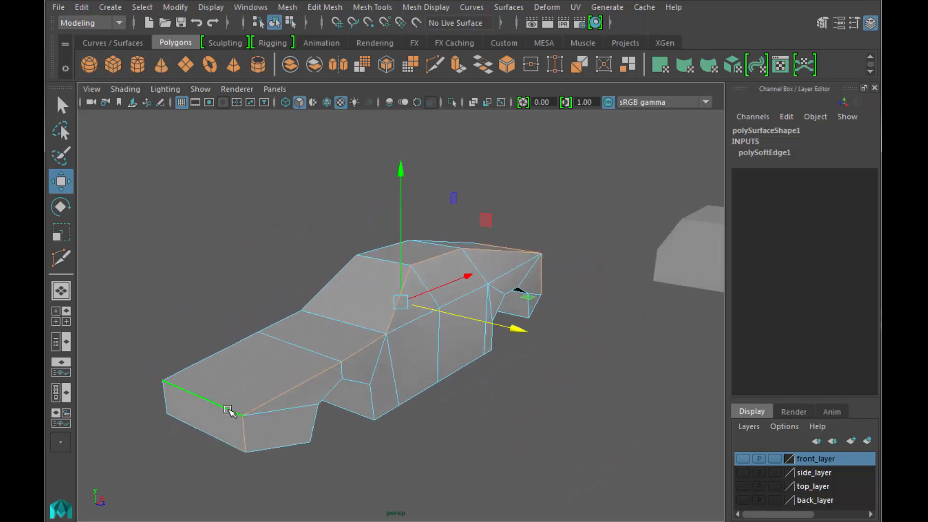
pyautogui.keyDown('shift'); pyautogui.click(290, 445); pyautogui.keyUp('shift')
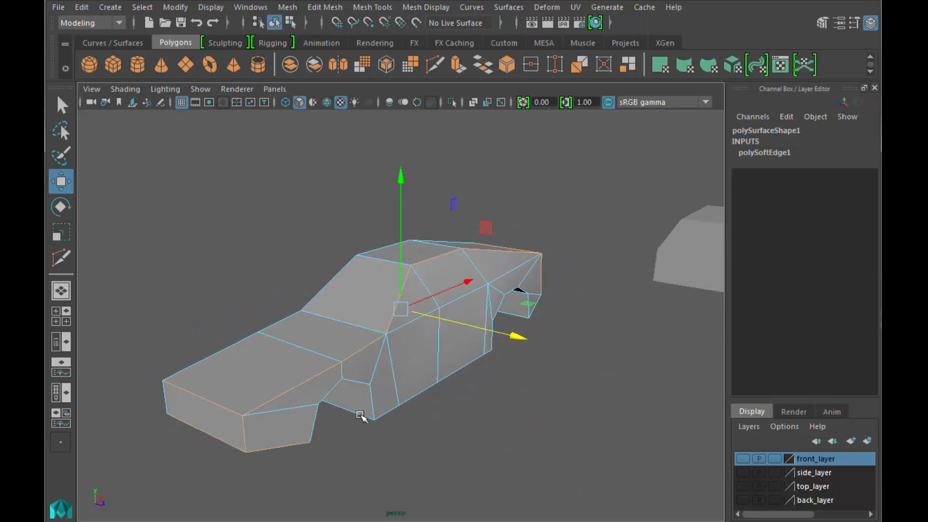
pyautogui.keyDown('shift'); pyautogui.click(395, 408); pyautogui.keyUp('shift')
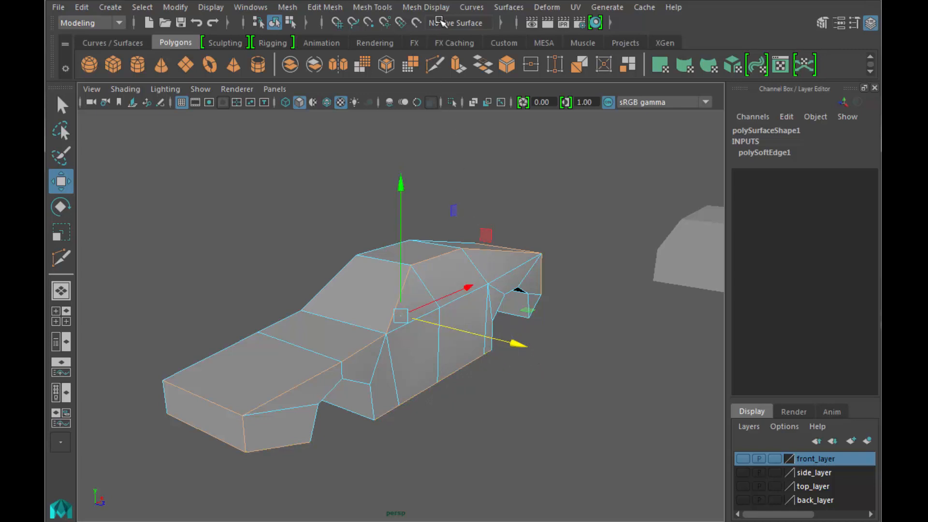
pyautogui.click(426, 7)
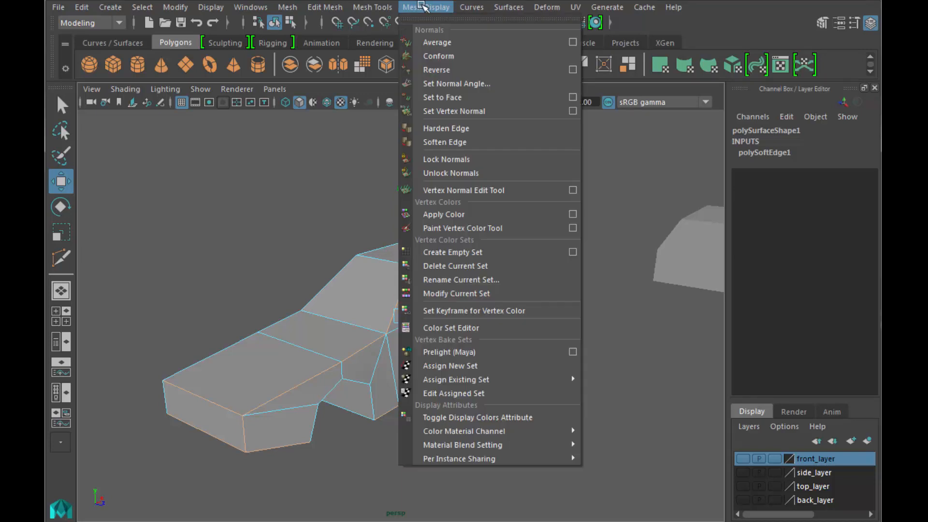
pyautogui.click(471, 127)
pyautogui.click(642, 369)
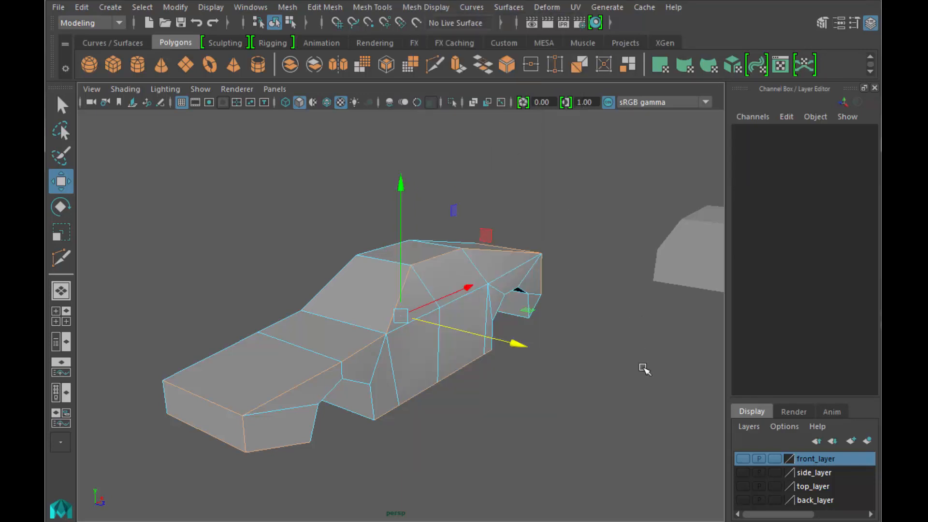
# Return the half body to object mode and check its UV layout in the UV Editor
pyautogui.moveTo(532, 297); pyautogui.dragTo(575, 246, button='right')
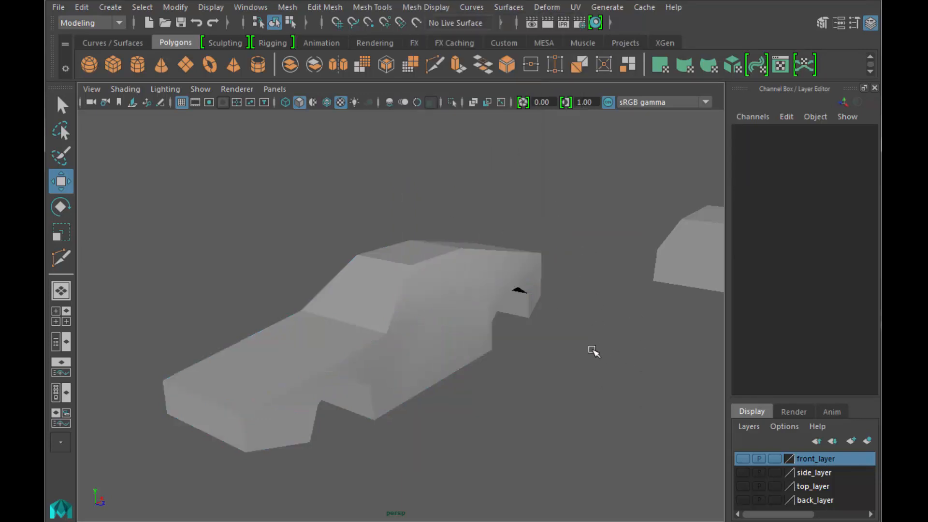
pyautogui.moveTo(561, 383)
pyautogui.keyDown('alt'); pyautogui.mouseDown()
pyautogui.moveTo(331, 374)
pyautogui.moveTo(346, 365)
pyautogui.moveTo(586, 368)
pyautogui.moveTo(632, 346)
pyautogui.moveTo(544, 383)
pyautogui.mouseUp(); pyautogui.keyUp('alt')
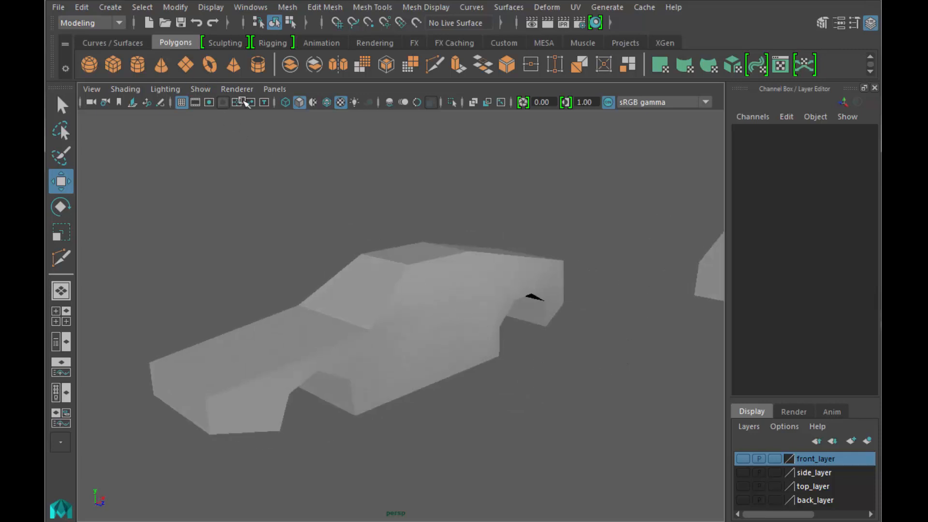
pyautogui.click(412, 278)
pyautogui.click(250, 7)
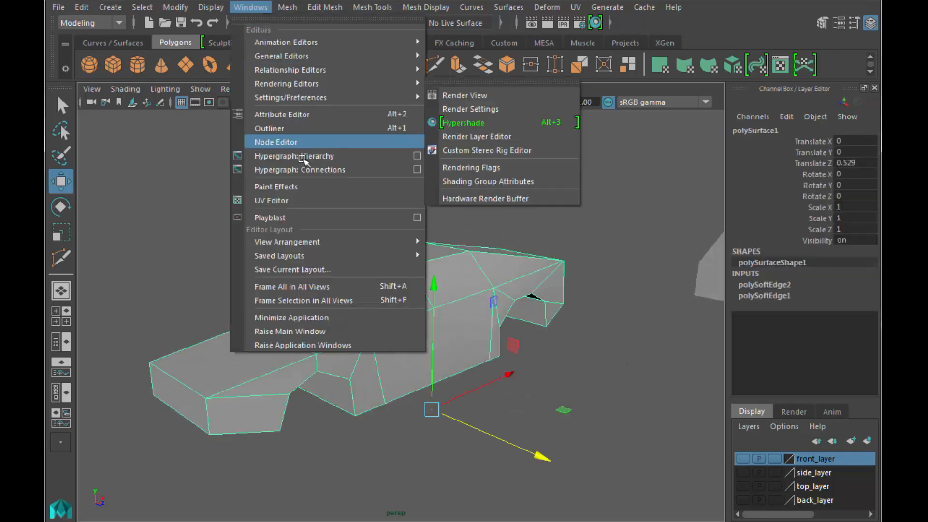
pyautogui.click(308, 202)
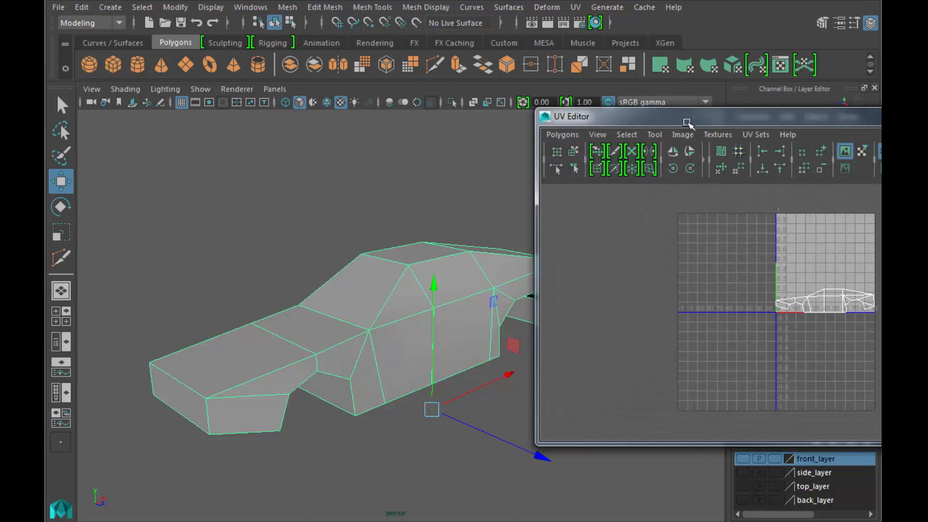
pyautogui.moveTo(686, 119); pyautogui.dragTo(513, 101)
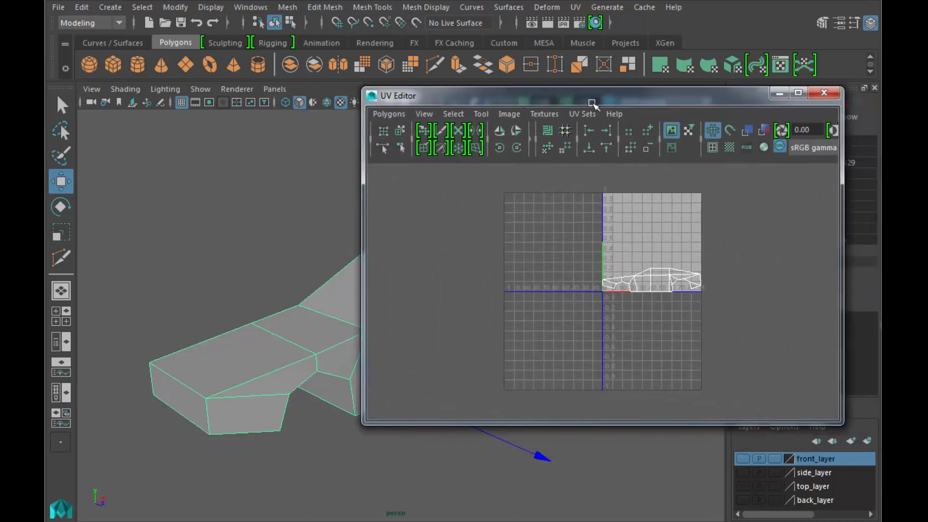
pyautogui.moveTo(599, 100); pyautogui.dragTo(698, 71)
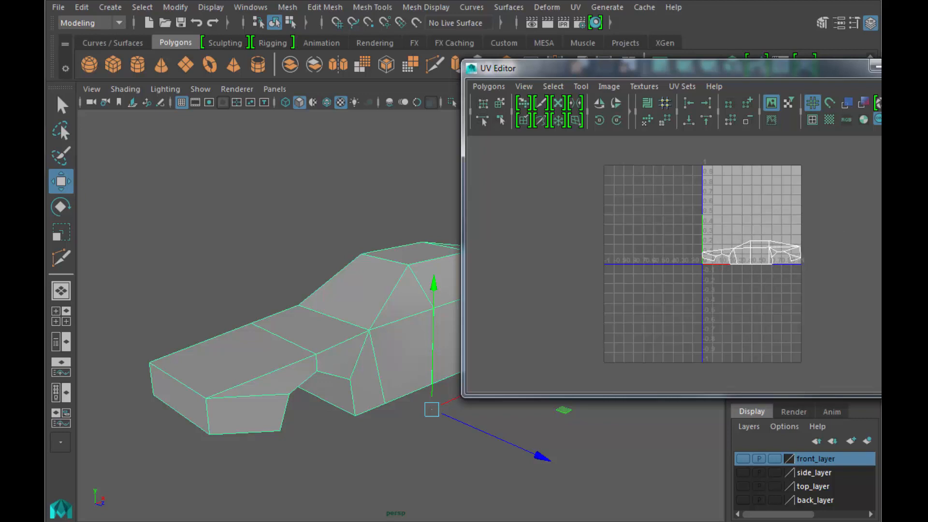
pyautogui.click(921, 65)
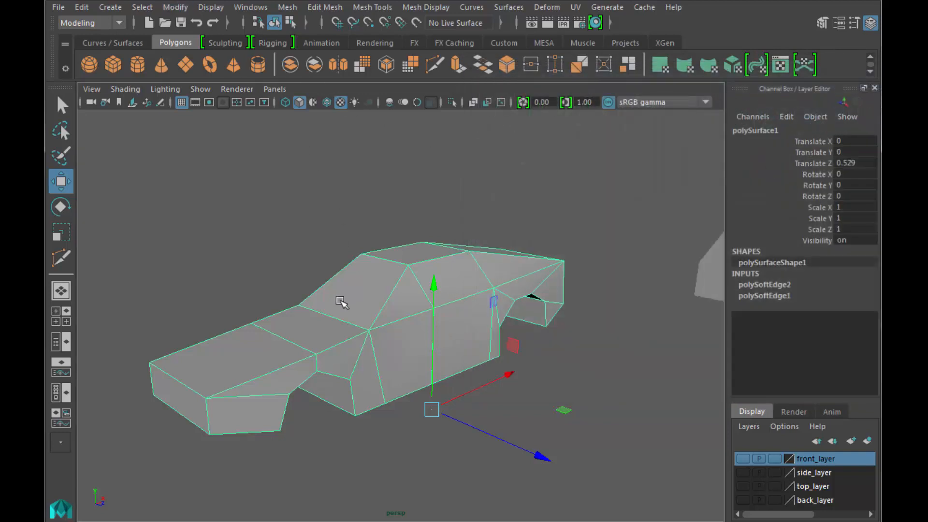
pyautogui.click(380, 441)
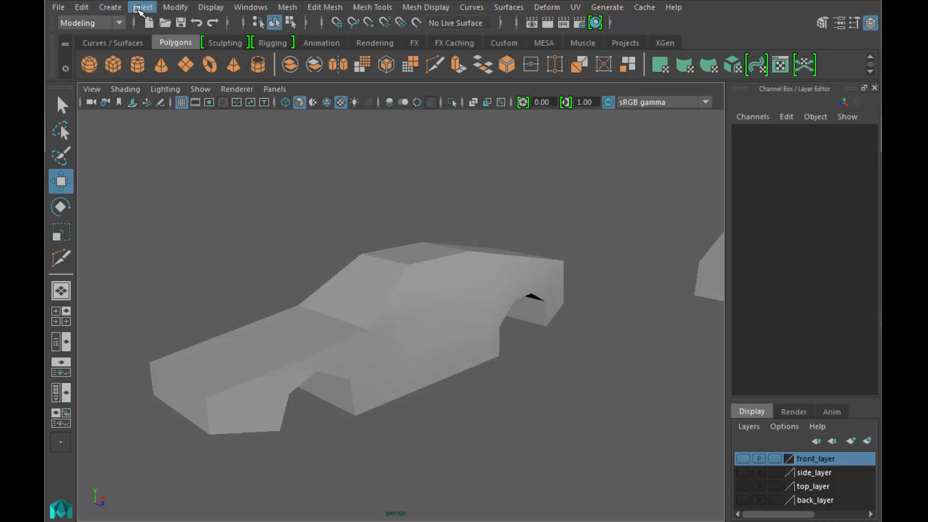
# Create a polygon cylinder for a wheel, scale it uniformly to about 0.345 and move it beside the car at about Y 0.47, Z 1.19
pyautogui.click(120, 9)
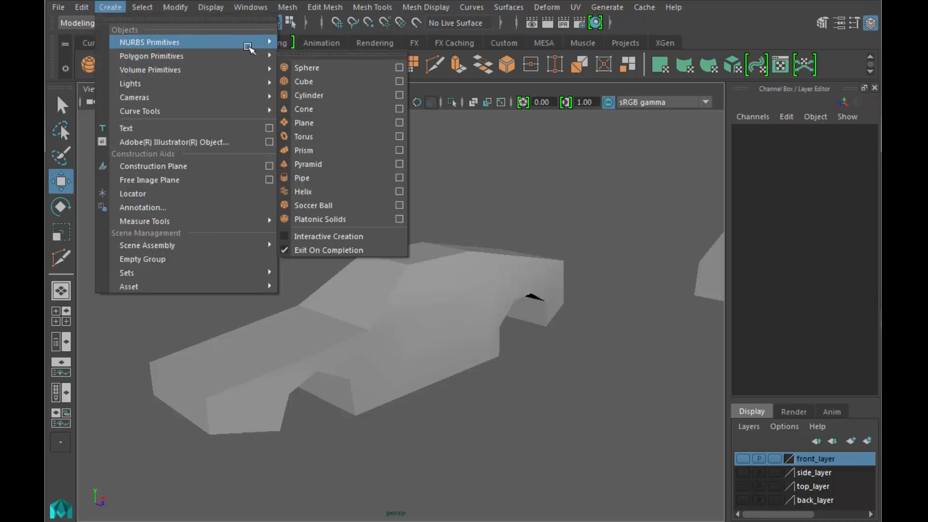
pyautogui.moveTo(259, 42)
pyautogui.moveTo(241, 58)
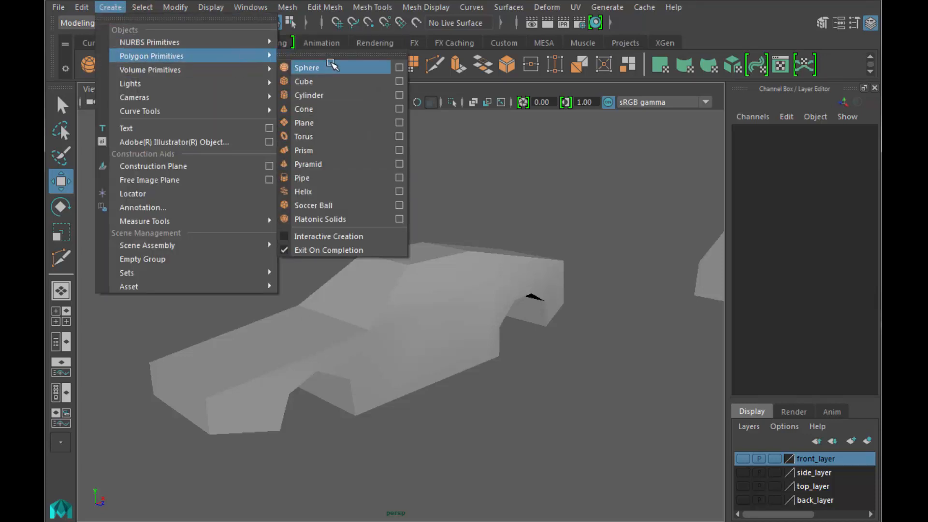
pyautogui.click(364, 95)
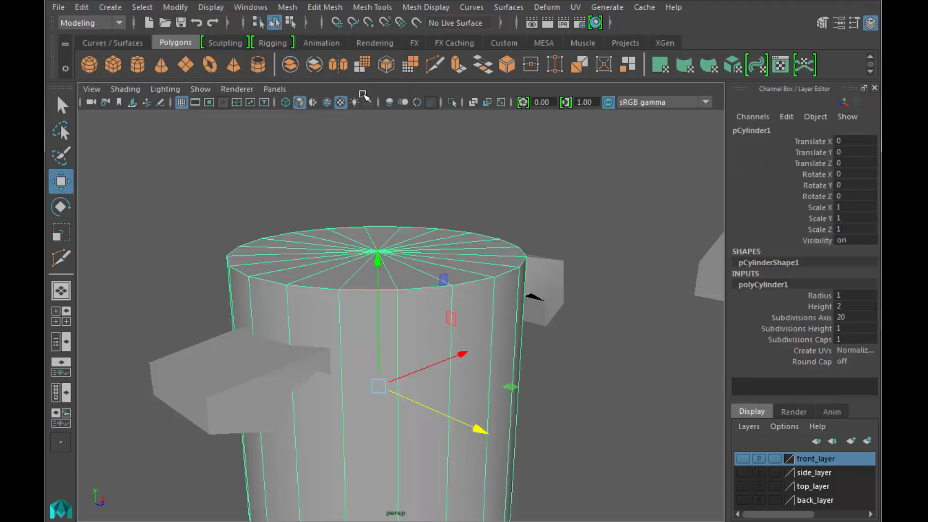
pyautogui.moveTo(377, 257); pyautogui.dragTo(370, 191)
pyautogui.press('r')
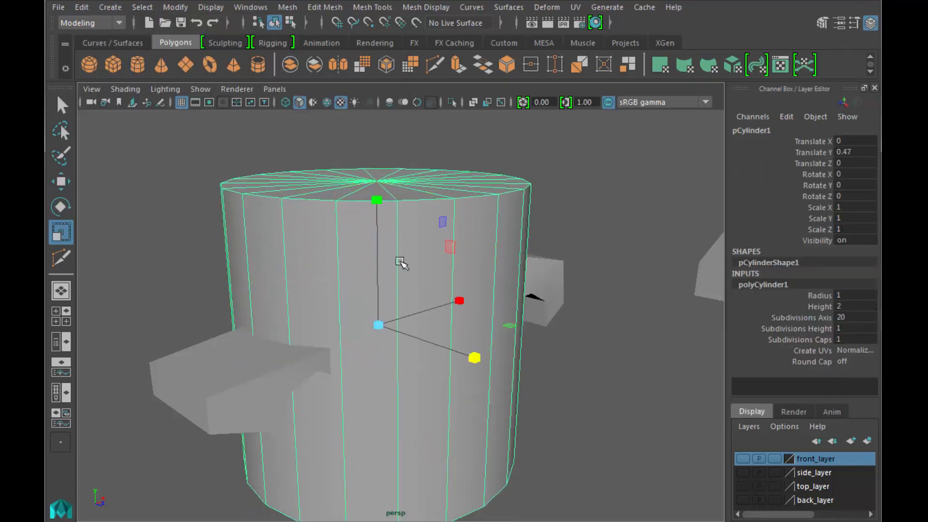
pyautogui.moveTo(385, 326); pyautogui.dragTo(217, 477)
pyautogui.press('w')
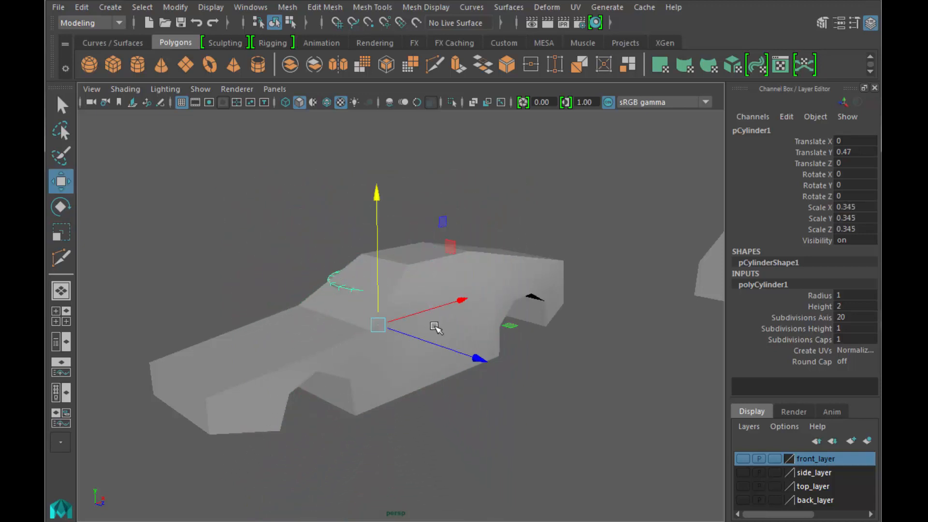
pyautogui.moveTo(480, 356); pyautogui.dragTo(679, 407)
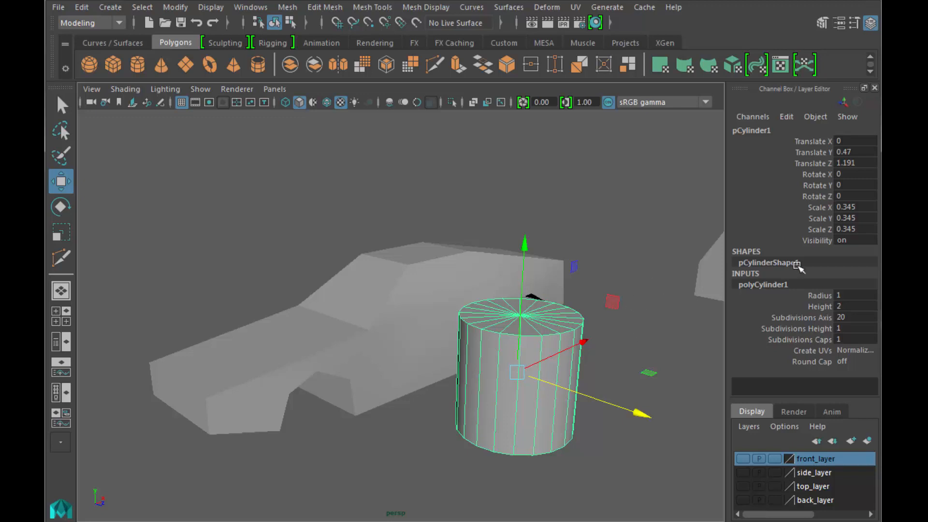
# Scale the wheel cylinder down uniformly to about 0.193 and set its axis subdivisions to 8
pyautogui.press('e')
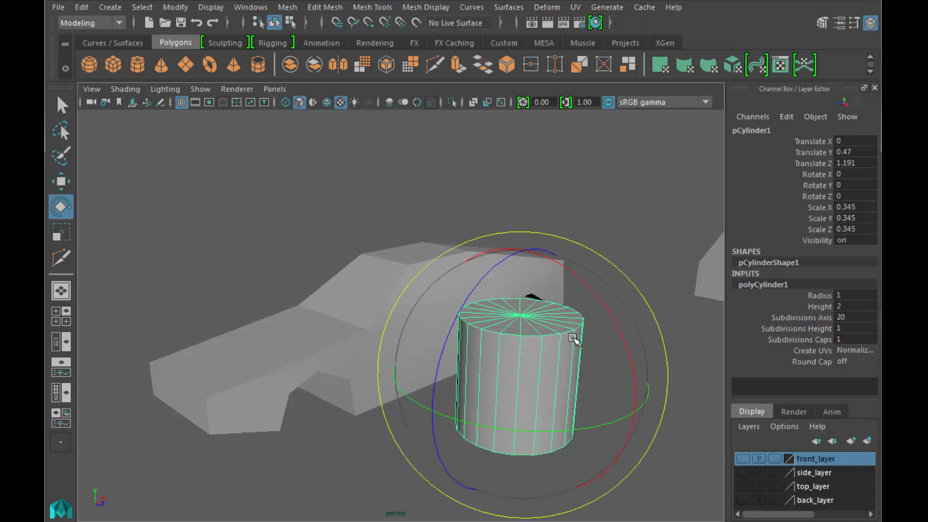
pyautogui.press('r')
pyautogui.moveTo(518, 377); pyautogui.dragTo(474, 425)
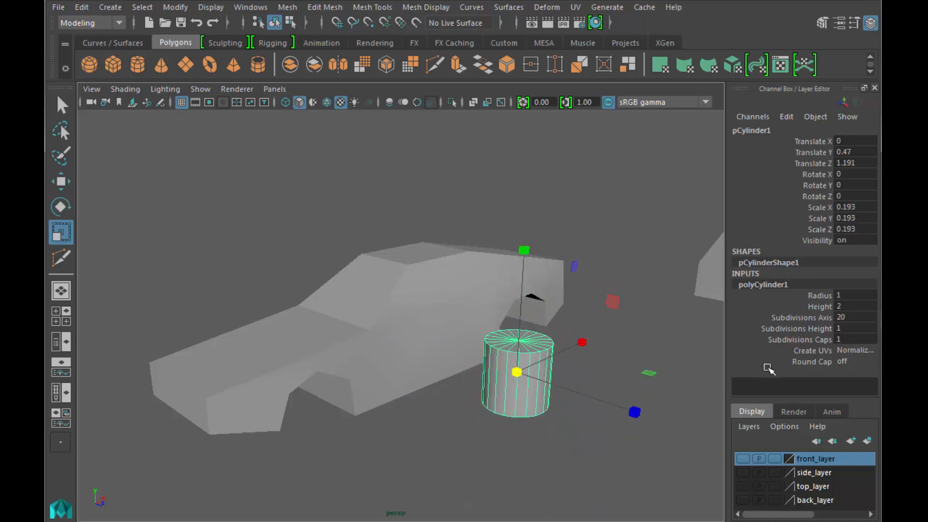
pyautogui.doubleClick(854, 321)
pyautogui.press('Return')
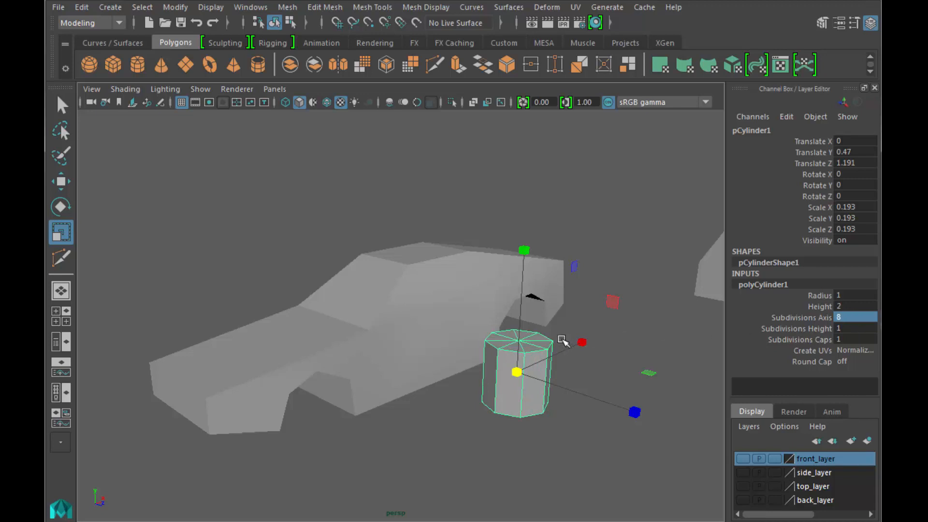
# Rotate the cylinder about 87 degrees around X and flatten it into a wheel with a Y scale of about 0.054
pyautogui.press('e')
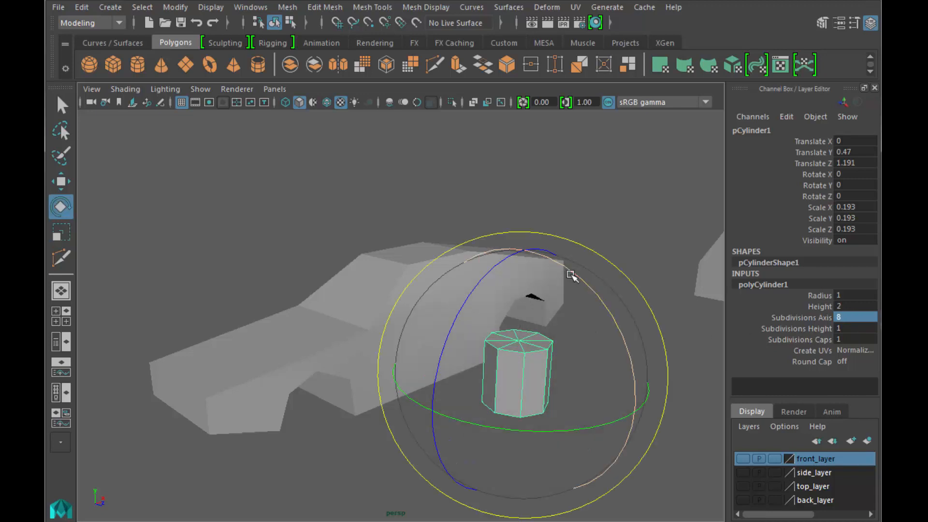
pyautogui.moveTo(573, 273); pyautogui.dragTo(632, 419)
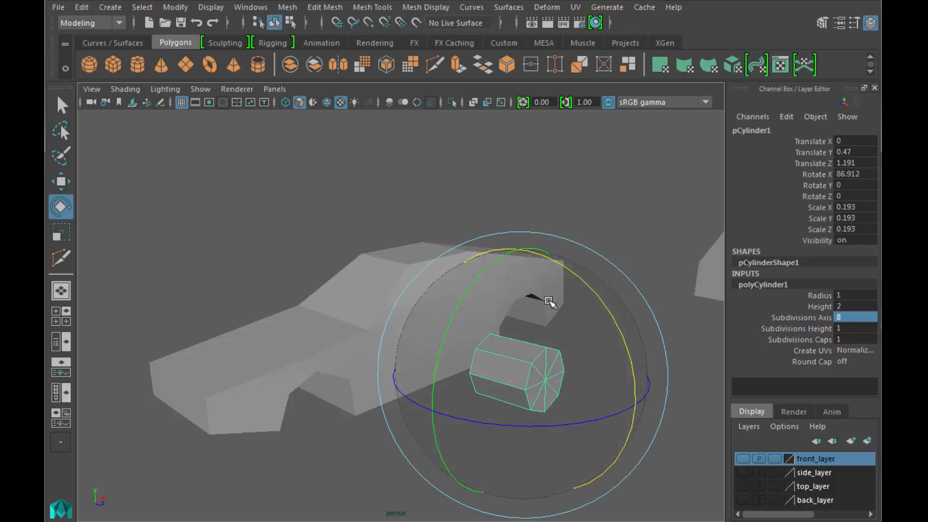
pyautogui.press('r')
pyautogui.moveTo(639, 409); pyautogui.dragTo(540, 405)
pyautogui.press('w')
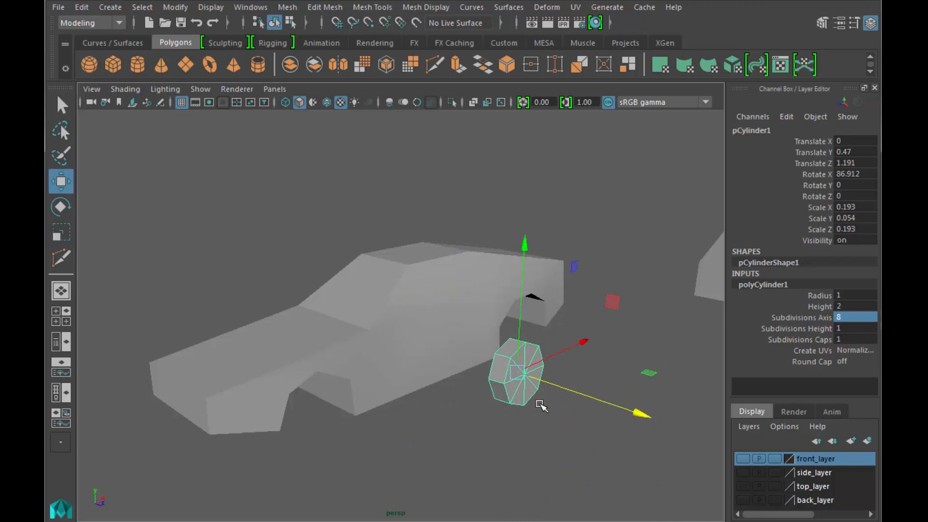
# Position the wheel under the rear wheel arch in the front view, at about X 1.03, Y 0.298
pyautogui.moveTo(583, 340); pyautogui.dragTo(607, 321)
pyautogui.press('space')
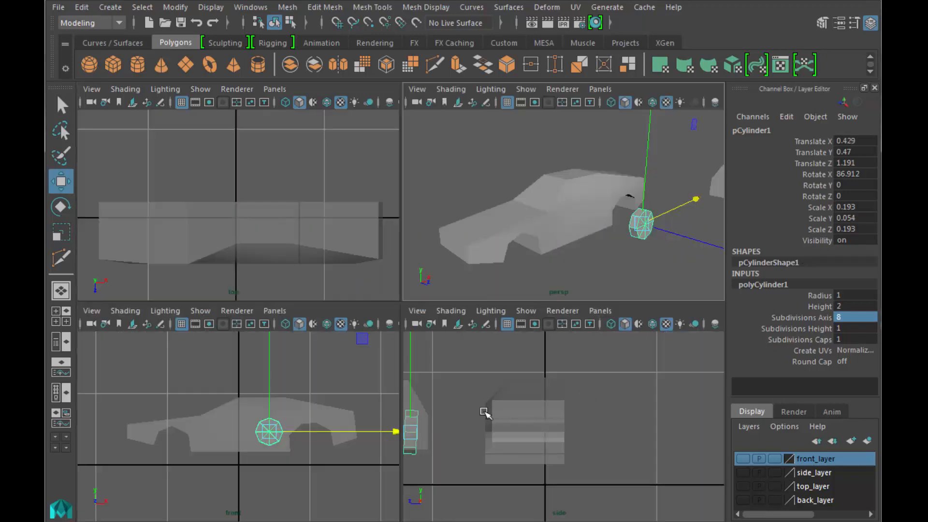
pyautogui.press('space')
pyautogui.moveTo(463, 325); pyautogui.dragTo(553, 352)
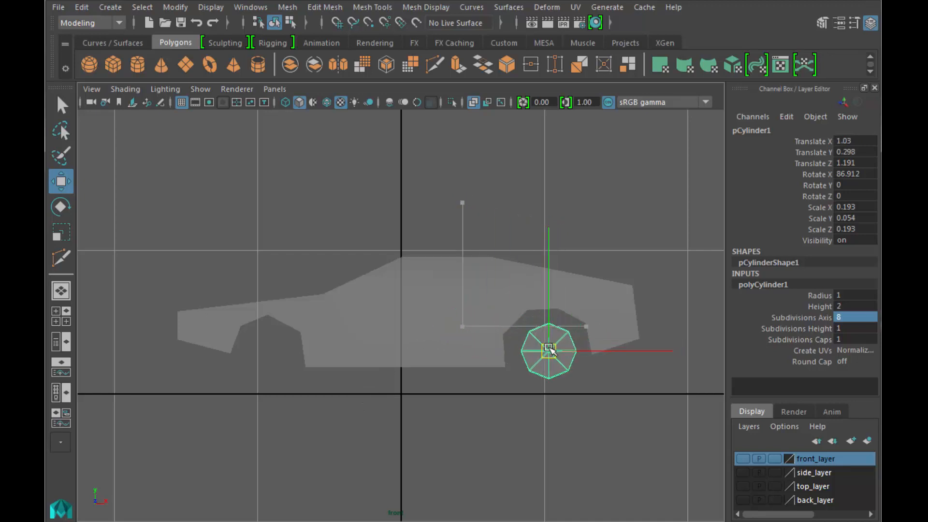
# Turn the wheel to about 25 degrees in Z and enlarge it uniformly to about 0.263 in X and Z to fill the rear arch
pyautogui.press('r')
pyautogui.press('e')
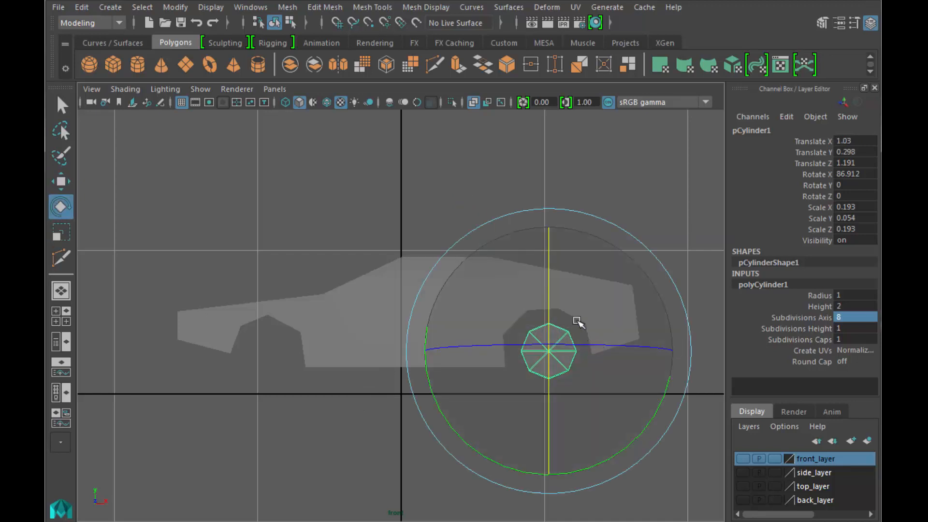
pyautogui.moveTo(495, 461); pyautogui.dragTo(545, 458)
pyautogui.press('r')
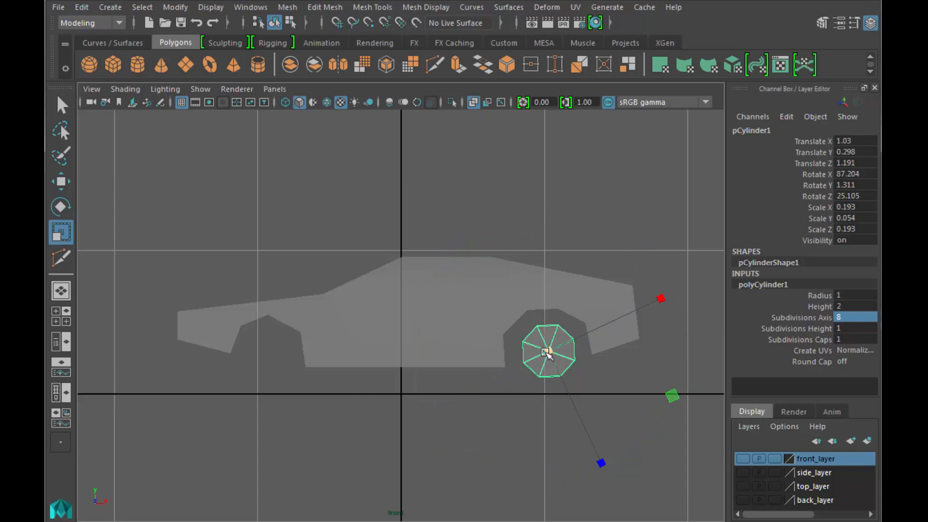
pyautogui.moveTo(546, 352); pyautogui.dragTo(568, 344)
# Show the side, top and back reference layers, then reselect the wheel cylinder over the reference drawing
pyautogui.click(643, 375)
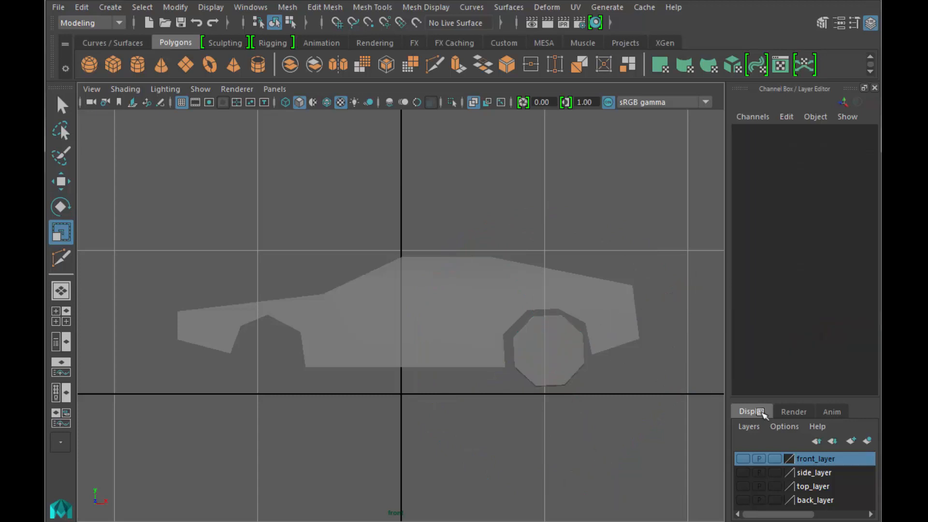
pyautogui.click(743, 486)
pyautogui.click(743, 472)
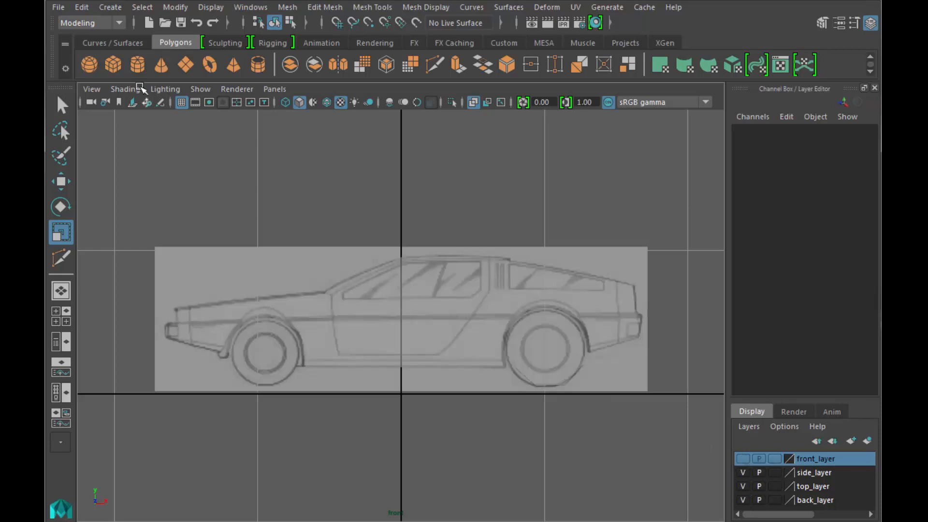
pyautogui.click(556, 382)
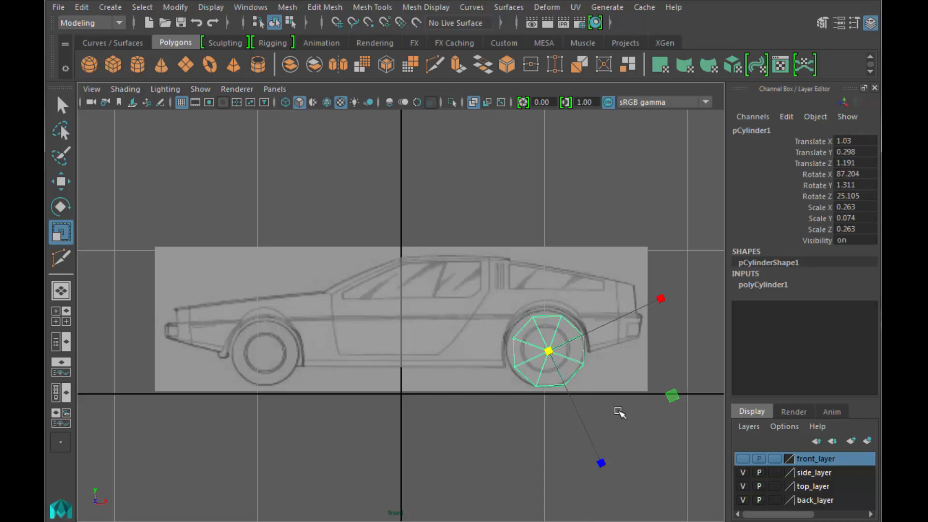
# Move the wheel in the front view to about X 1.01, Y 0.307 so it centres on the rear wheel drawing
pyautogui.press('w')
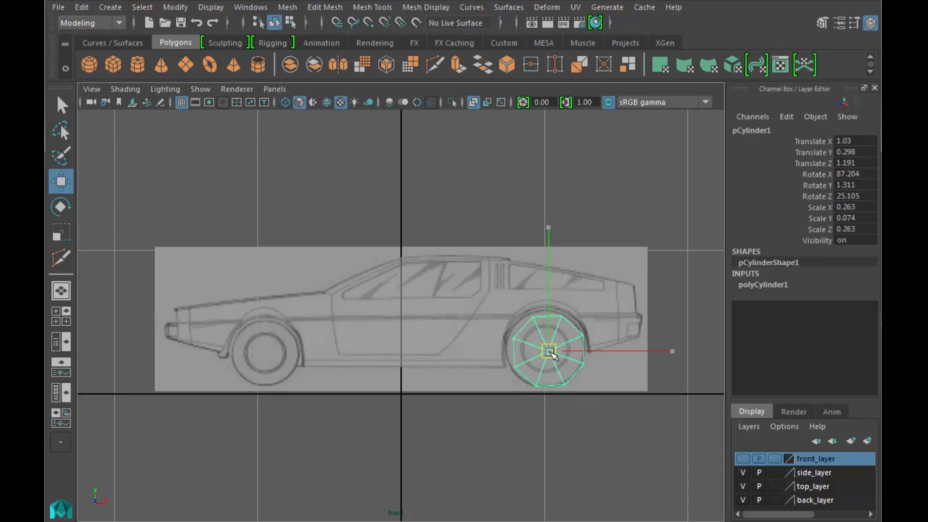
pyautogui.moveTo(551, 352); pyautogui.dragTo(546, 350)
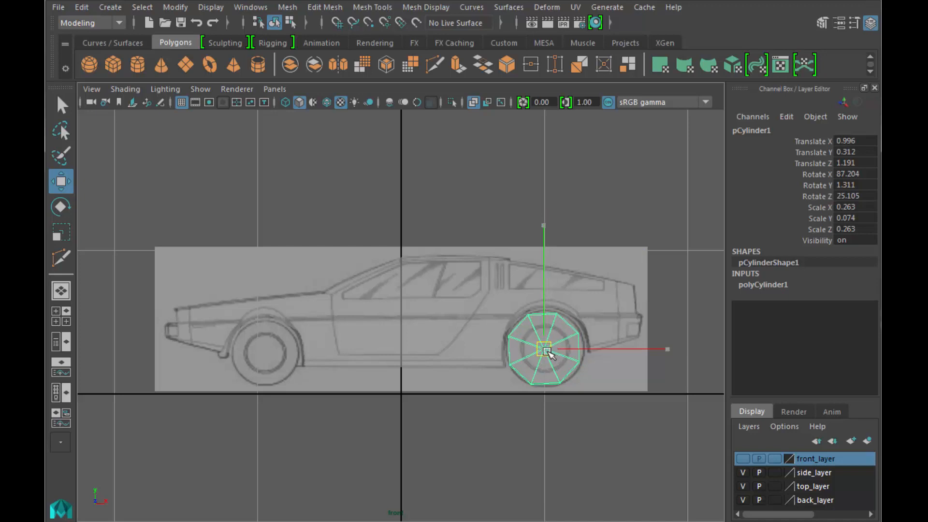
pyautogui.moveTo(552, 352); pyautogui.dragTo(551, 351)
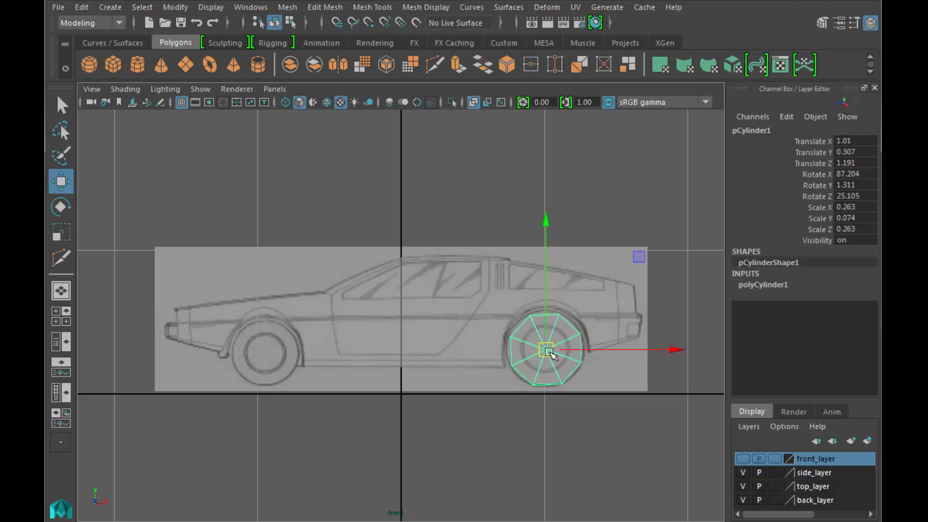
pyautogui.hotkey('ctrl', 'd')
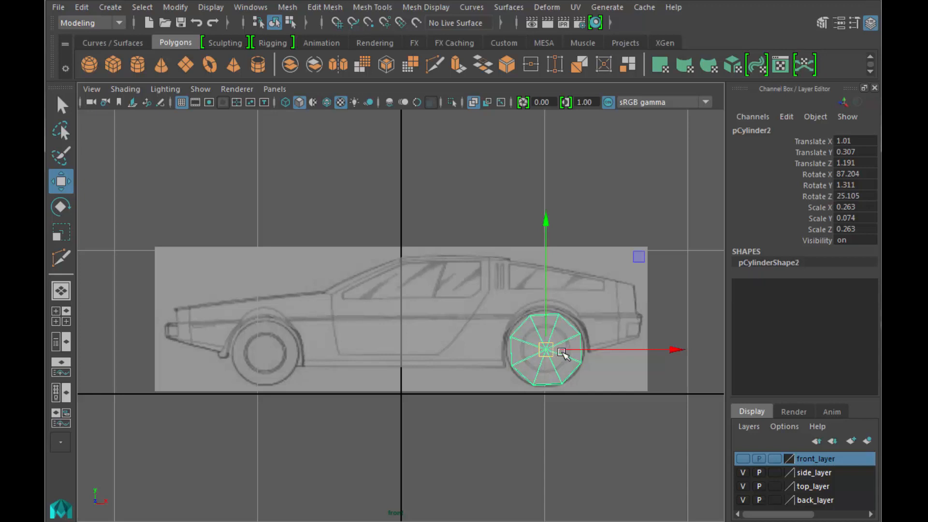
pyautogui.click(675, 353)
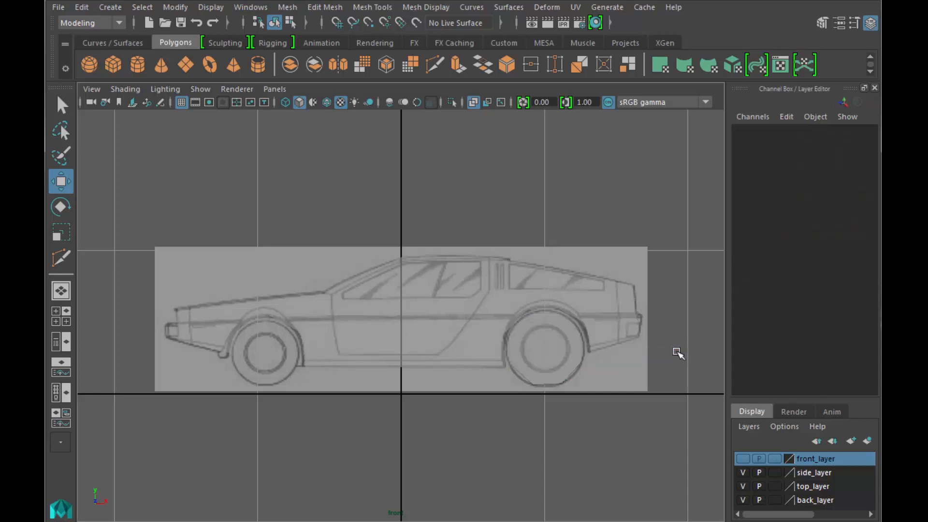
pyautogui.click(573, 353)
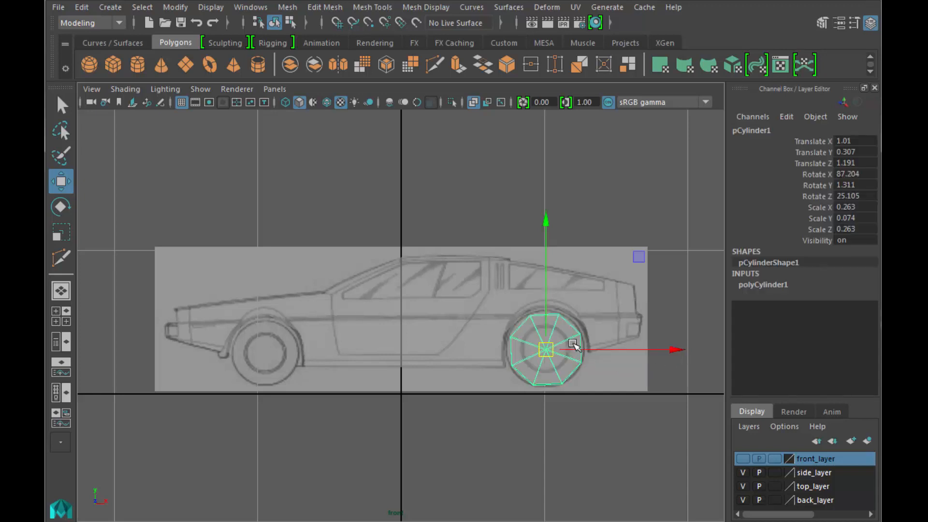
# Make the front reference layer visible in the side view
pyautogui.press('space')
pyautogui.press('space')
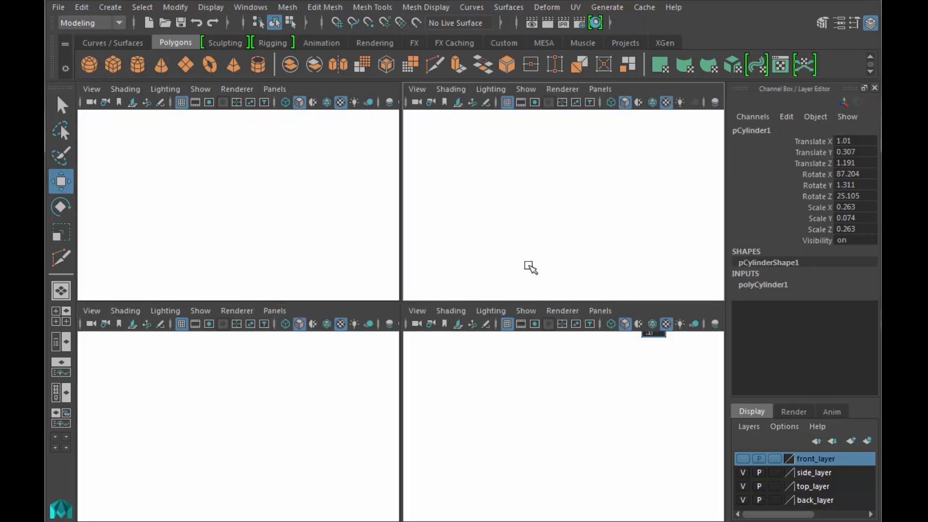
pyautogui.press('space')
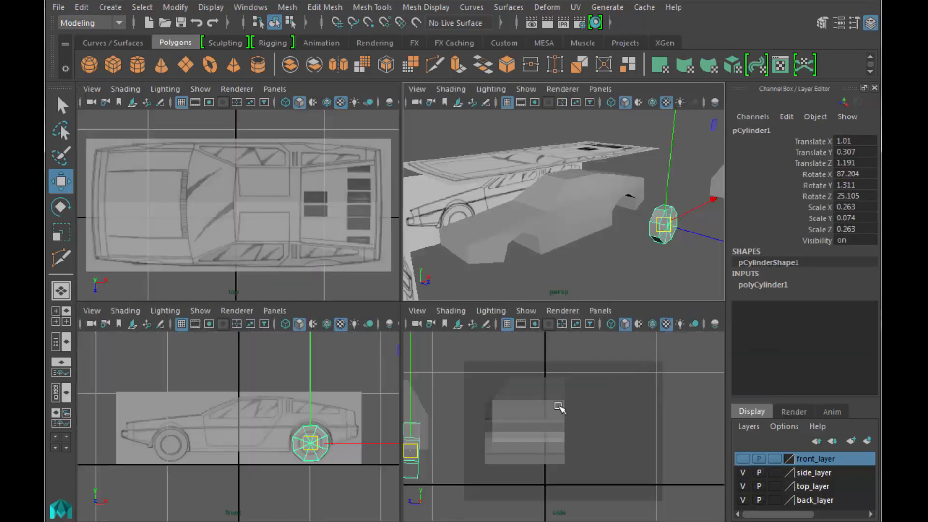
pyautogui.press('space')
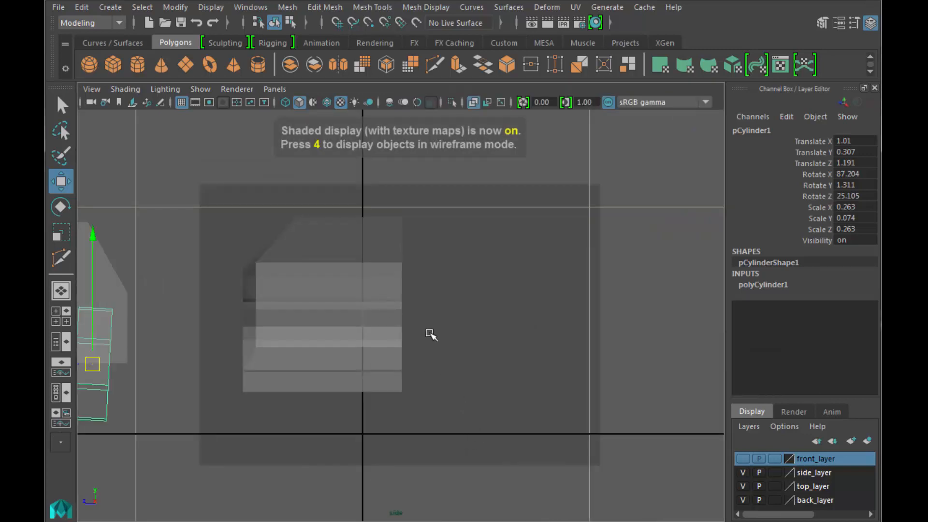
pyautogui.scroll(-5, 427, 329)
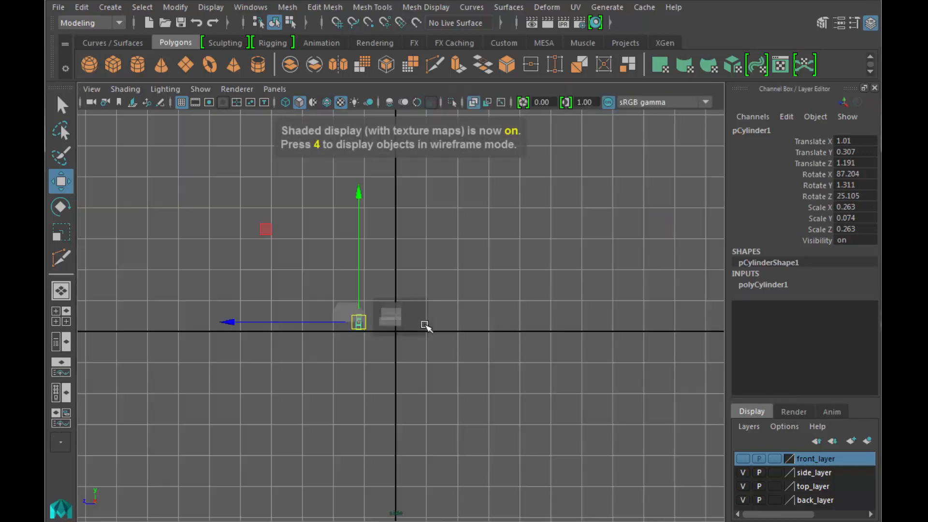
pyautogui.scroll(4, 425, 326)
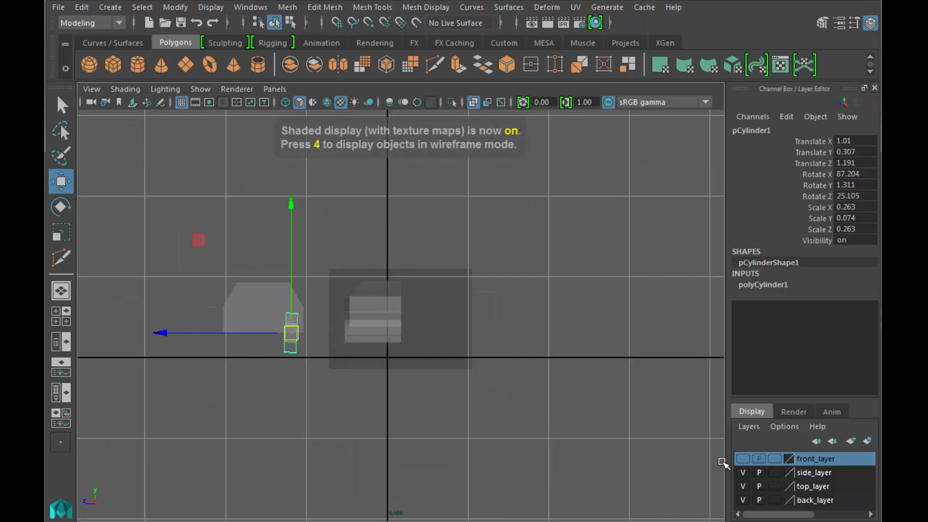
pyautogui.click(742, 460)
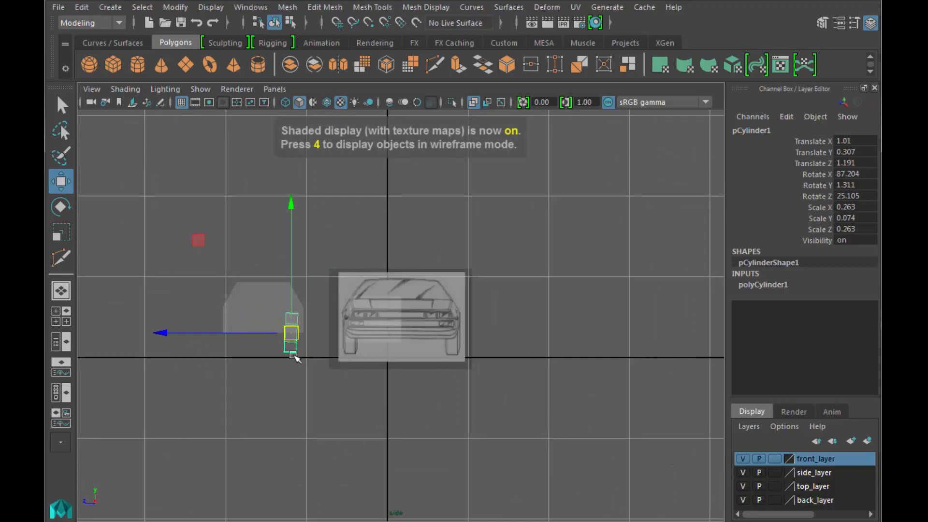
# Set the wheel's X rotation to 90 and move it to about Z 0.458, over the tyre in the front reference
pyautogui.doubleClick(853, 175)
pyautogui.press('Return')
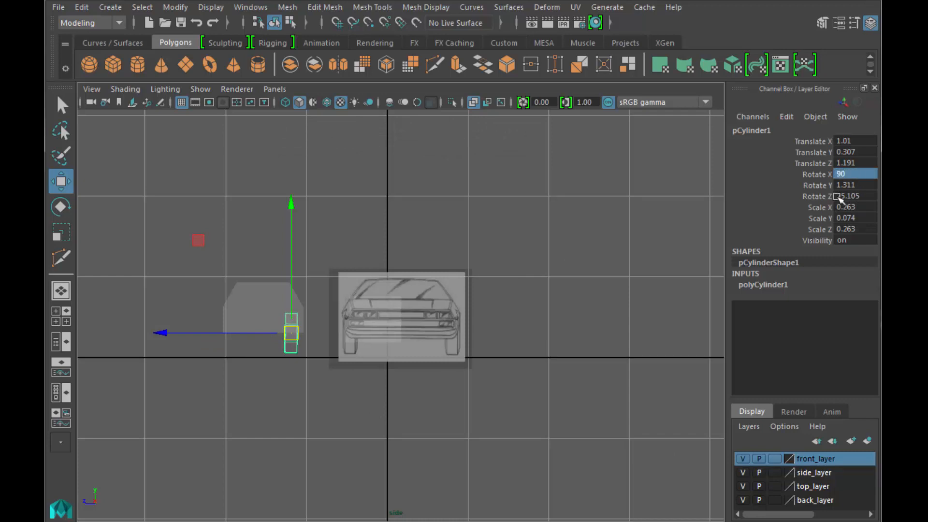
pyautogui.moveTo(163, 334); pyautogui.dragTo(222, 335)
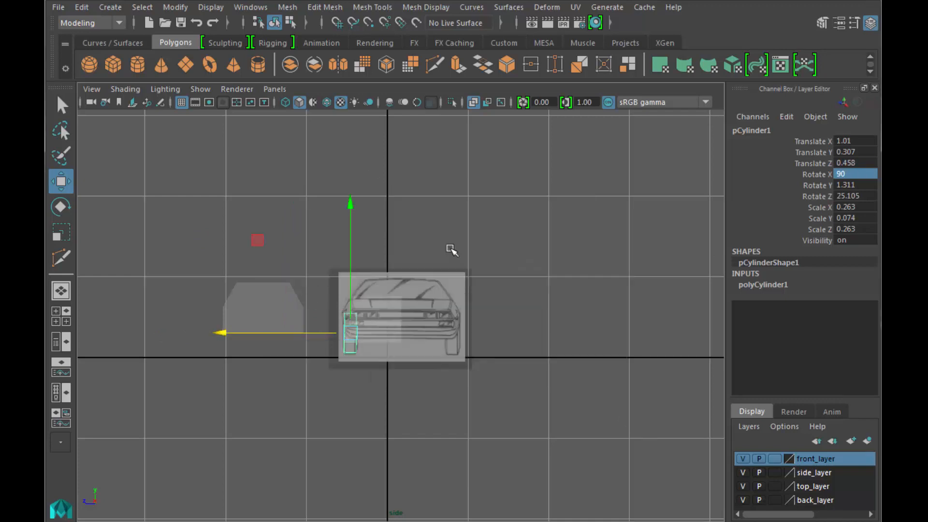
# Delete the leftover low-poly cube standing behind the car in the perspective view
pyautogui.press('space')
pyautogui.press('space')
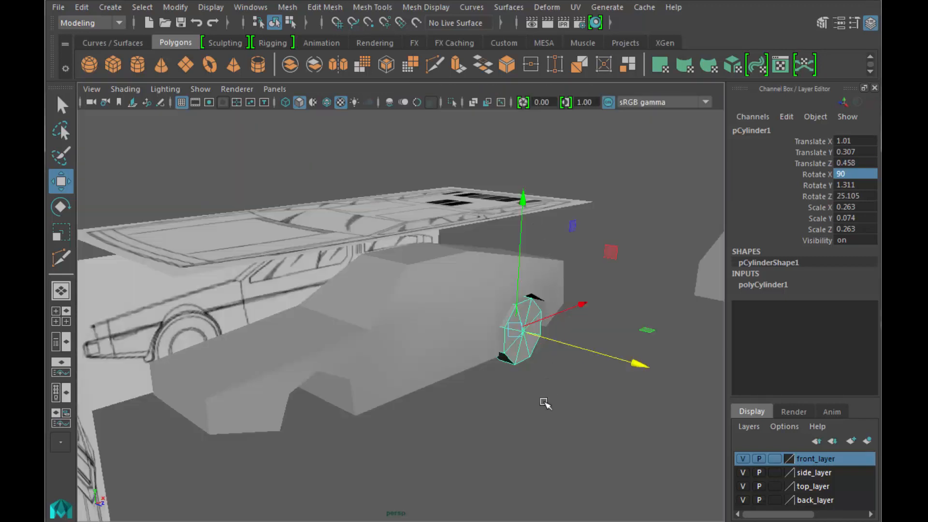
pyautogui.click(535, 411)
pyautogui.click(534, 345)
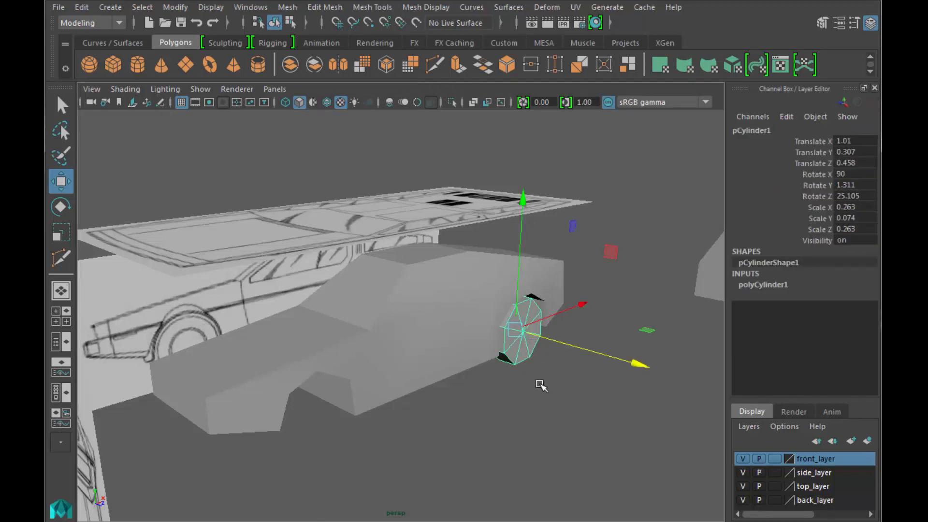
pyautogui.press('a')
pyautogui.click(546, 398)
pyautogui.click(613, 289)
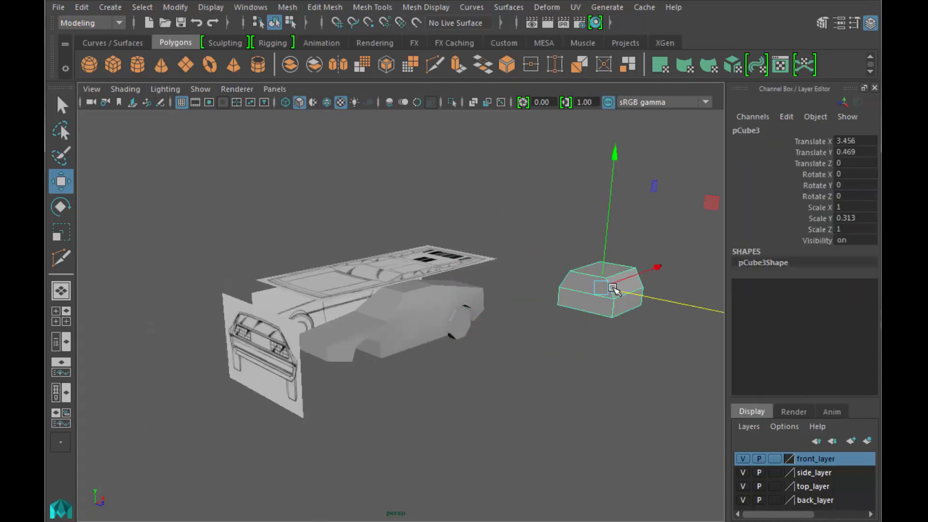
pyautogui.press('Delete')
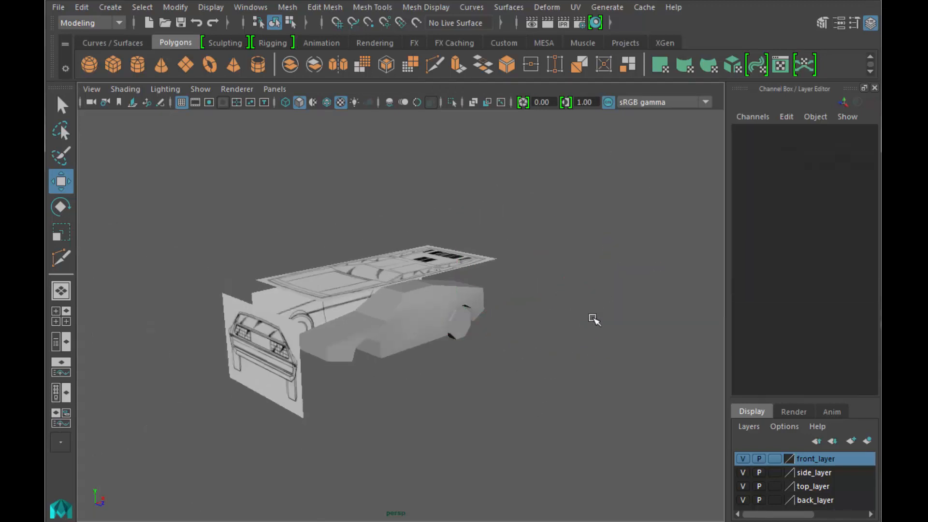
# Examine the wheel's placement against the half body and the reference drawings in the perspective, side and four-view layouts
pyautogui.click(461, 326)
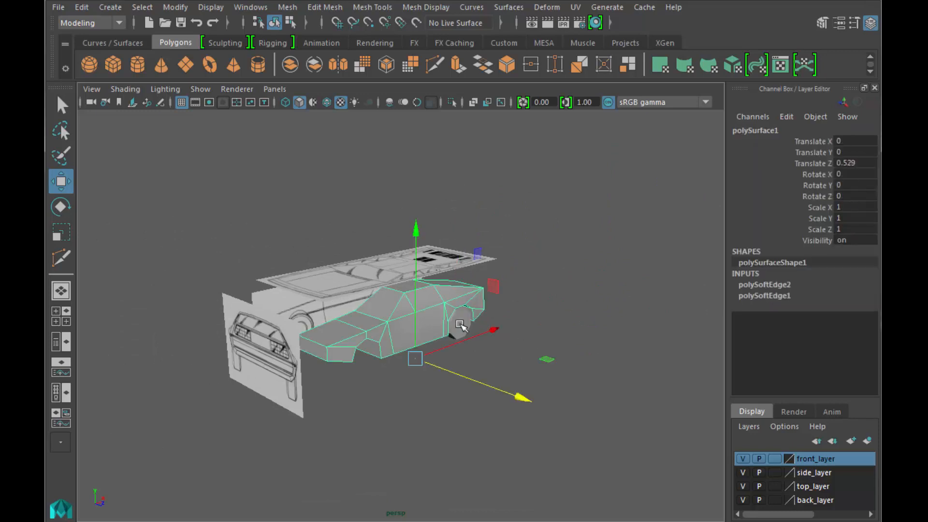
pyautogui.keyDown('alt'); pyautogui.moveTo(463, 326); pyautogui.dragTo(300, 326); pyautogui.keyUp('alt')
pyautogui.click(415, 358)
pyautogui.keyDown('alt'); pyautogui.moveTo(321, 359); pyautogui.dragTo(503, 353); pyautogui.keyUp('alt')
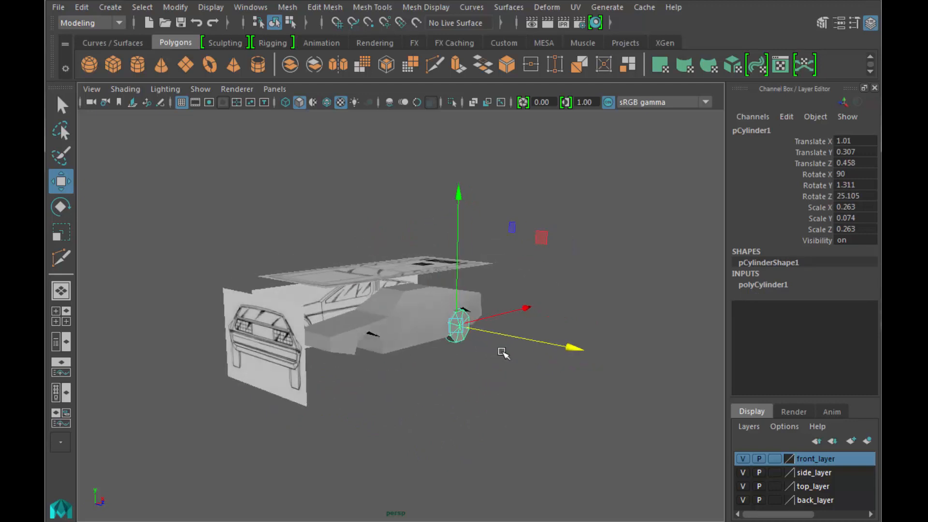
pyautogui.press('space')
pyautogui.press('space')
pyautogui.press('t')
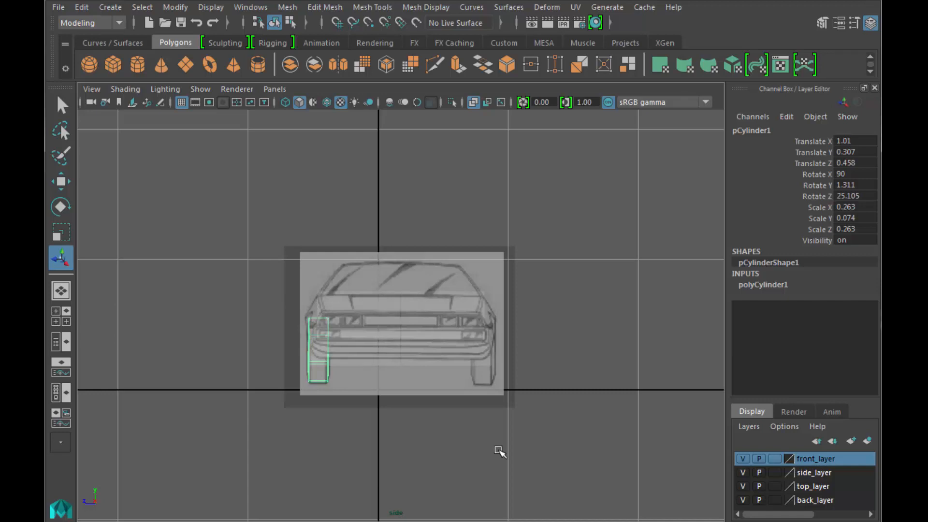
pyautogui.press('space')
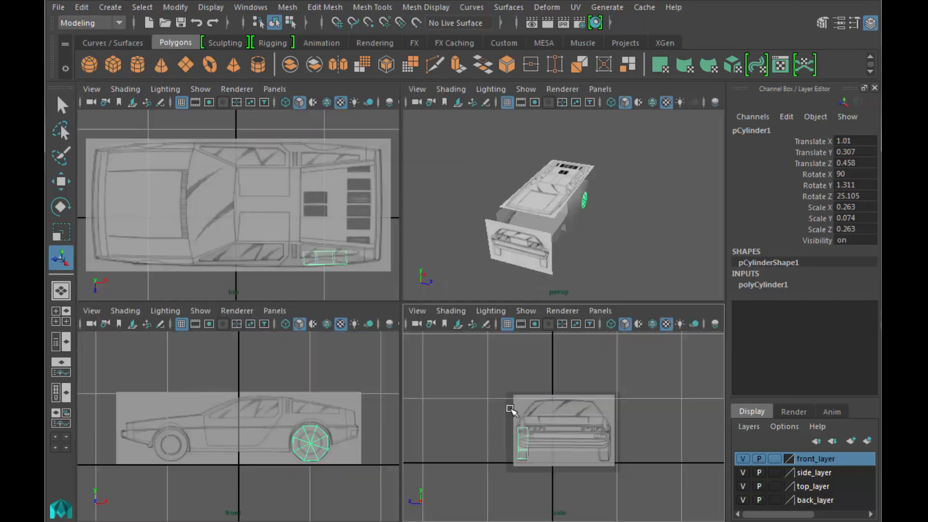
pyautogui.keyDown('alt'); pyautogui.moveTo(593, 259); pyautogui.dragTo(580, 206); pyautogui.keyUp('alt')
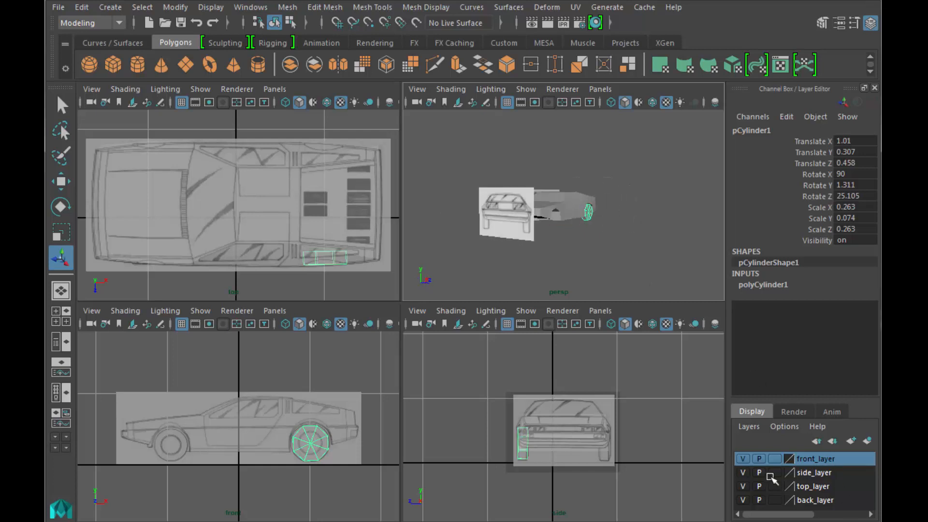
# Display the perspective view in wireframe and clear the wheel selection
pyautogui.press('space')
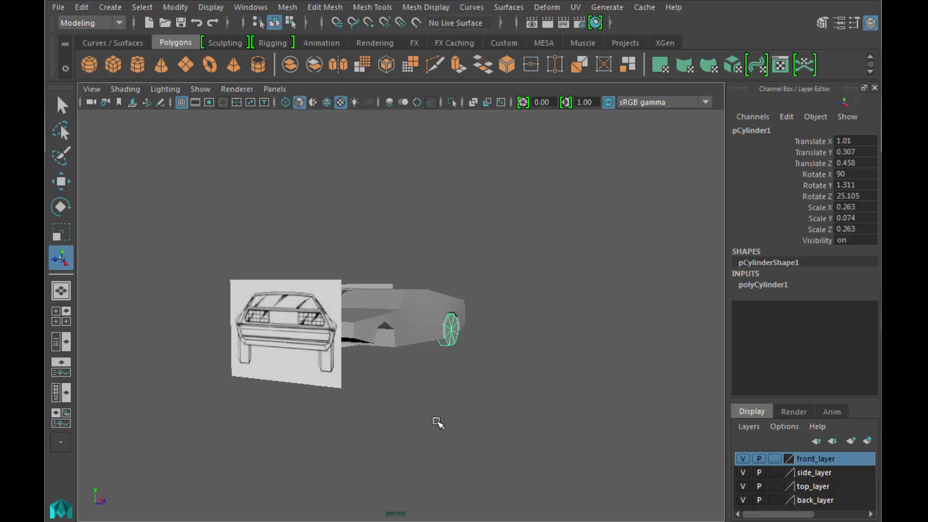
pyautogui.keyDown('alt'); pyautogui.moveTo(525, 384); pyautogui.dragTo(515, 406); pyautogui.keyUp('alt')
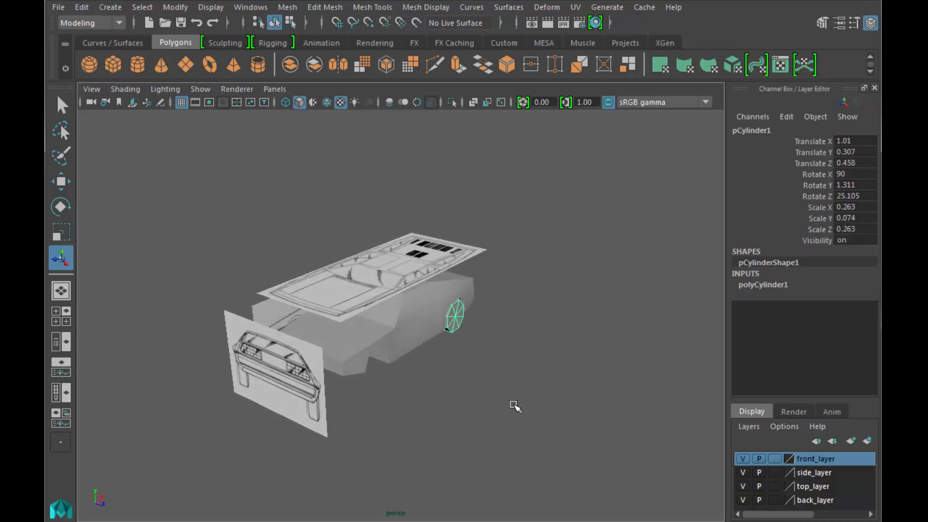
pyautogui.press('4')
pyautogui.click(515, 407)
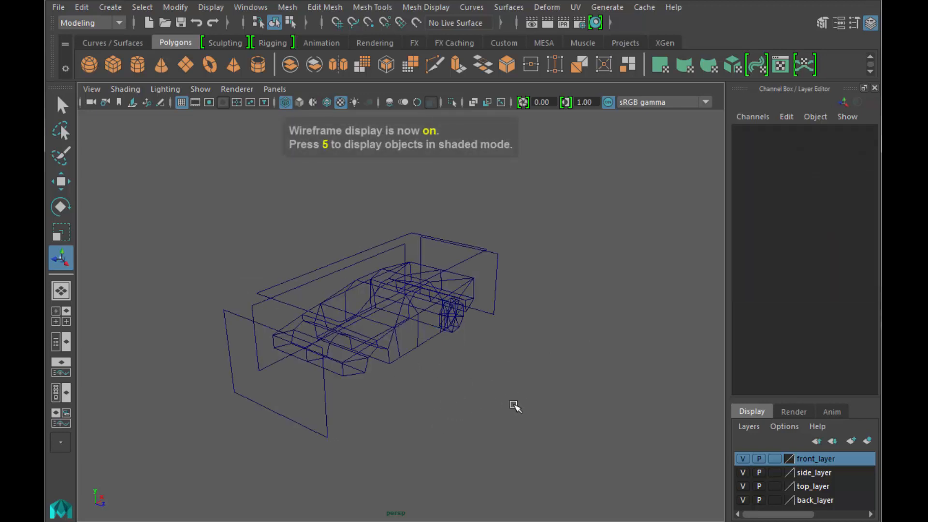